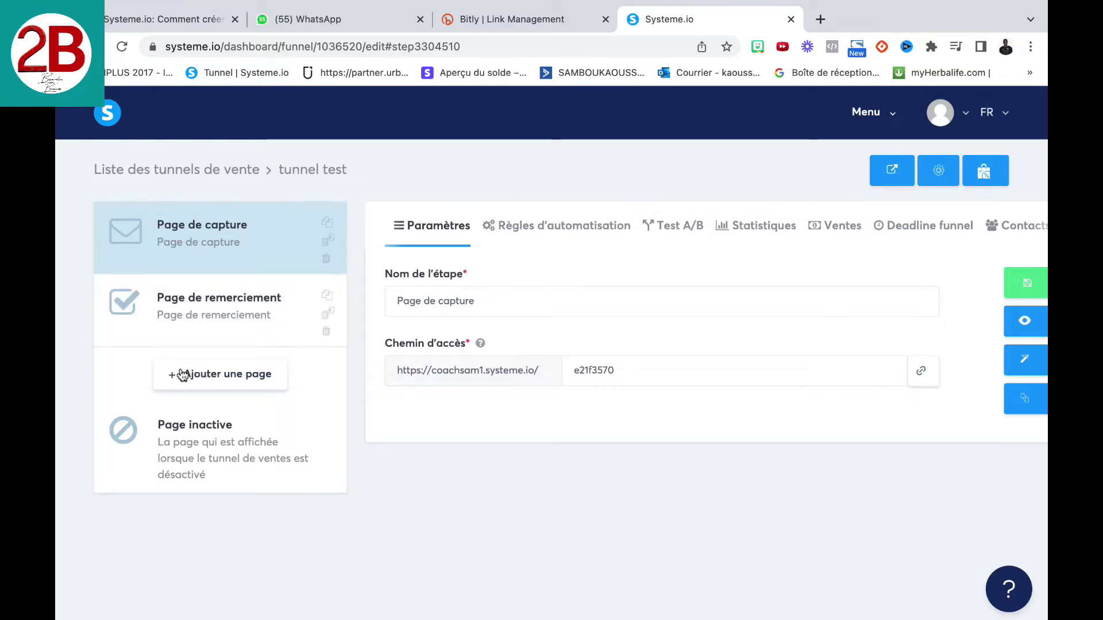
Add a new page named "page de vente" of type "Page de vente" to the tunnel test funnel.
click(210, 376)
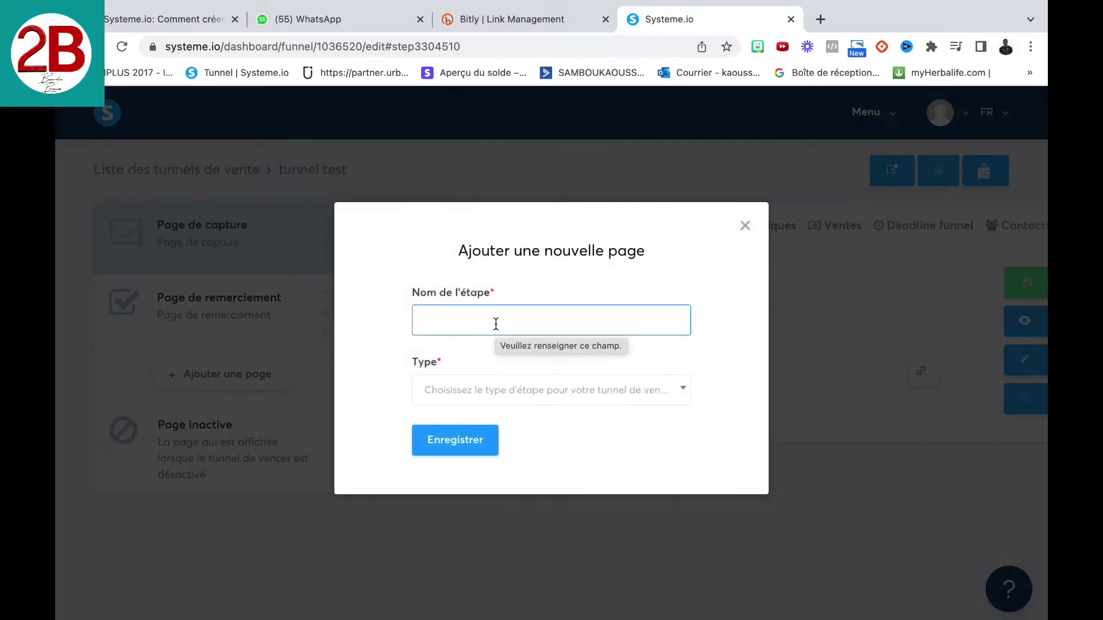
text(page de vente)
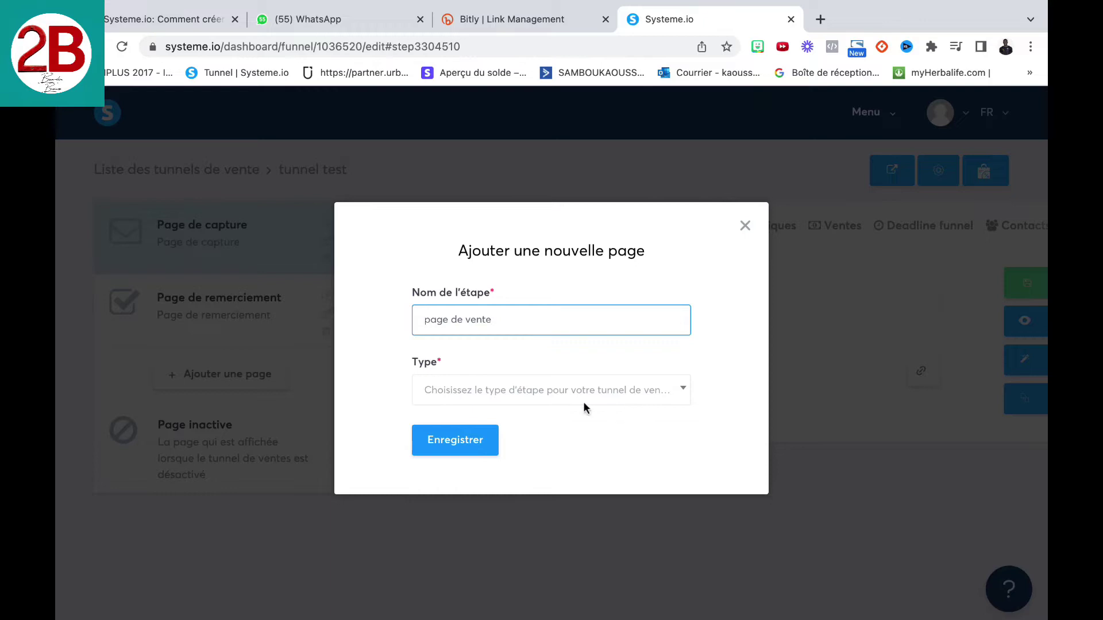
click(681, 388)
scroll(542, 534, down, 2)
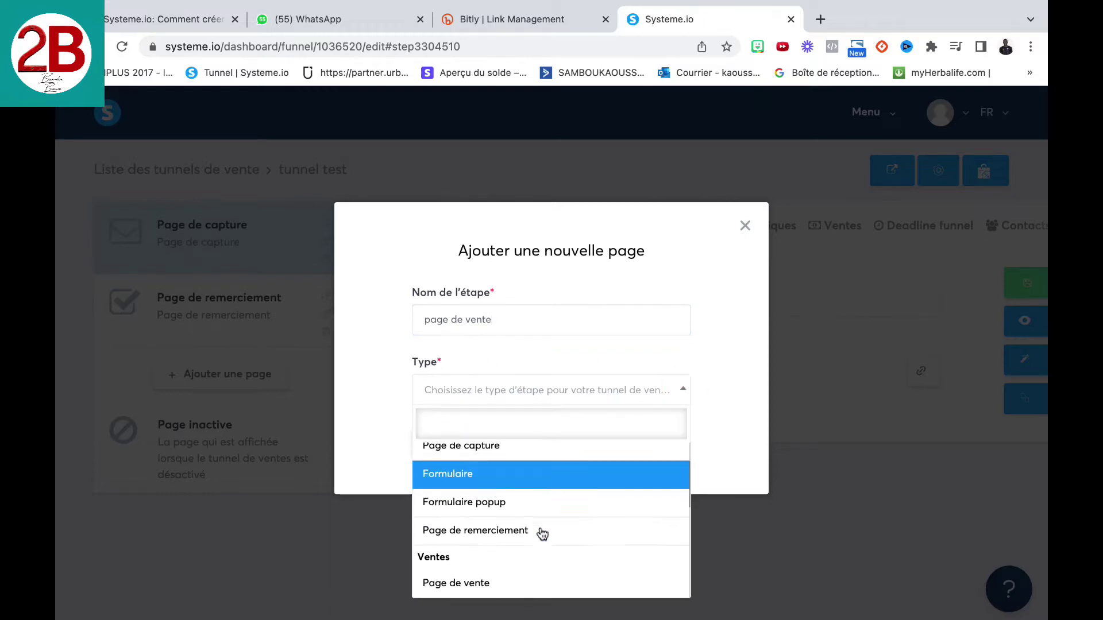
scroll(500, 540, down, 2)
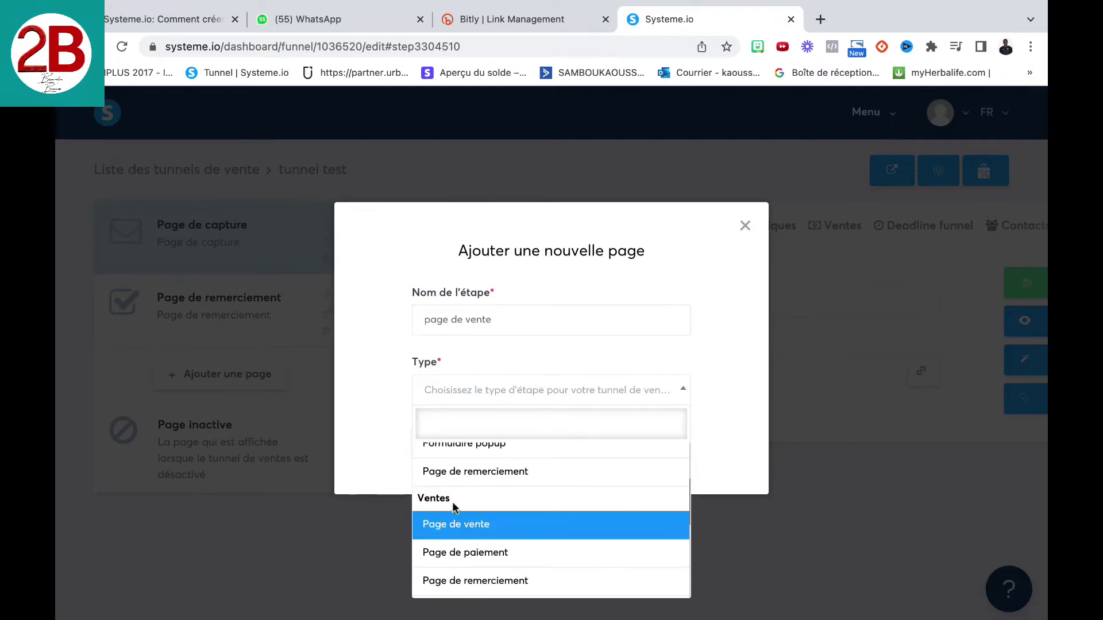
click(458, 523)
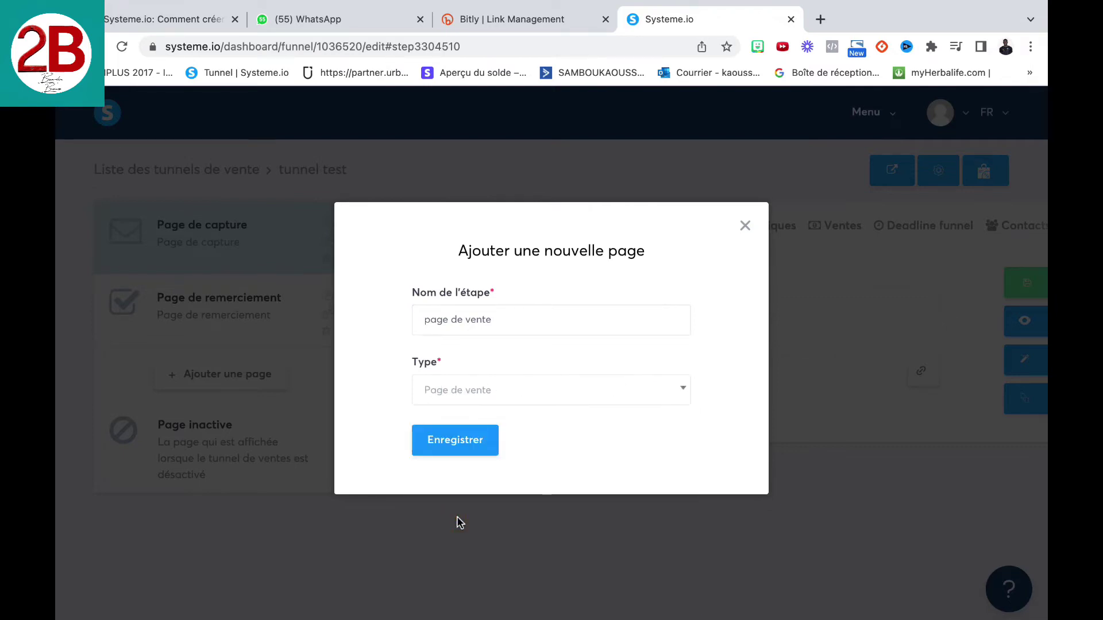
click(455, 442)
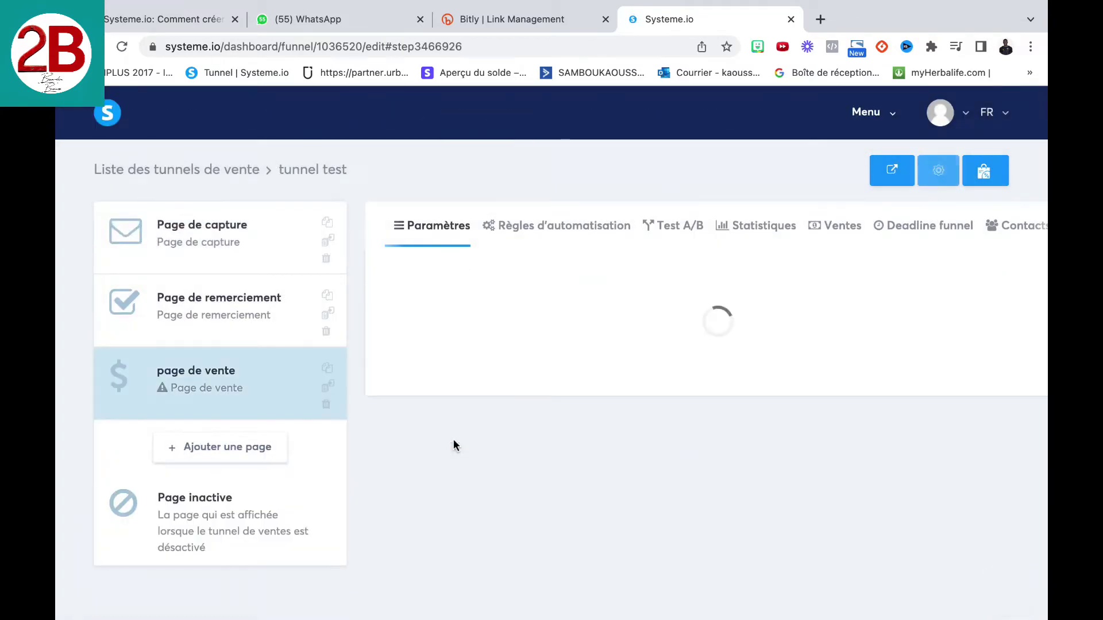
Browse the sales page templates and preview the blue "Que pouvons-nous faire pour vous ?" template, closing the preview when done.
mouse_move(452, 442)
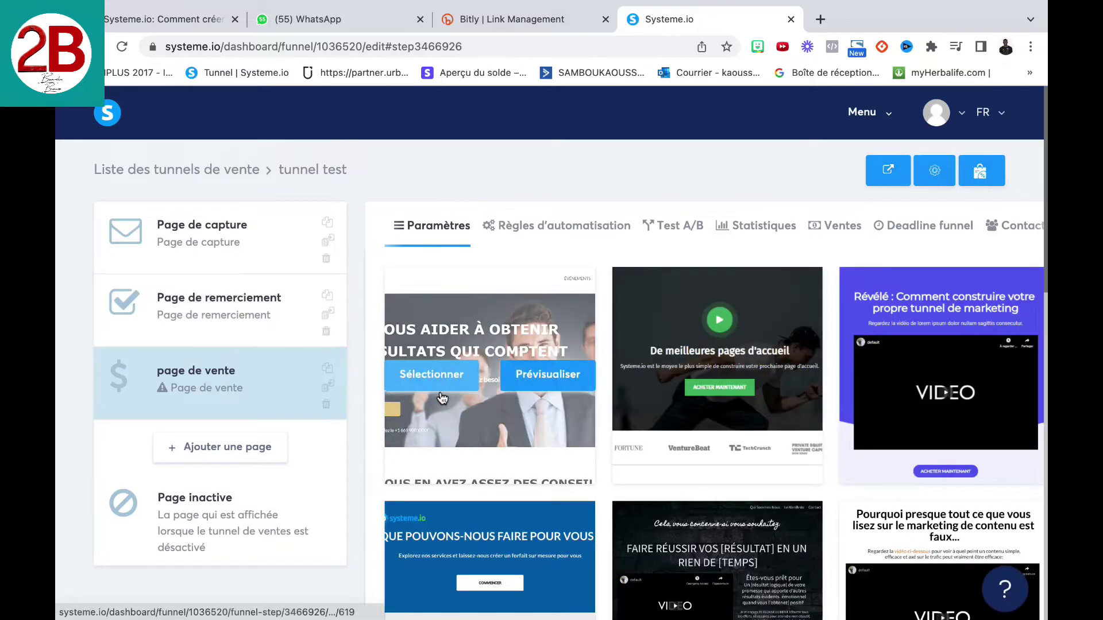
scroll(558, 397, down, 2)
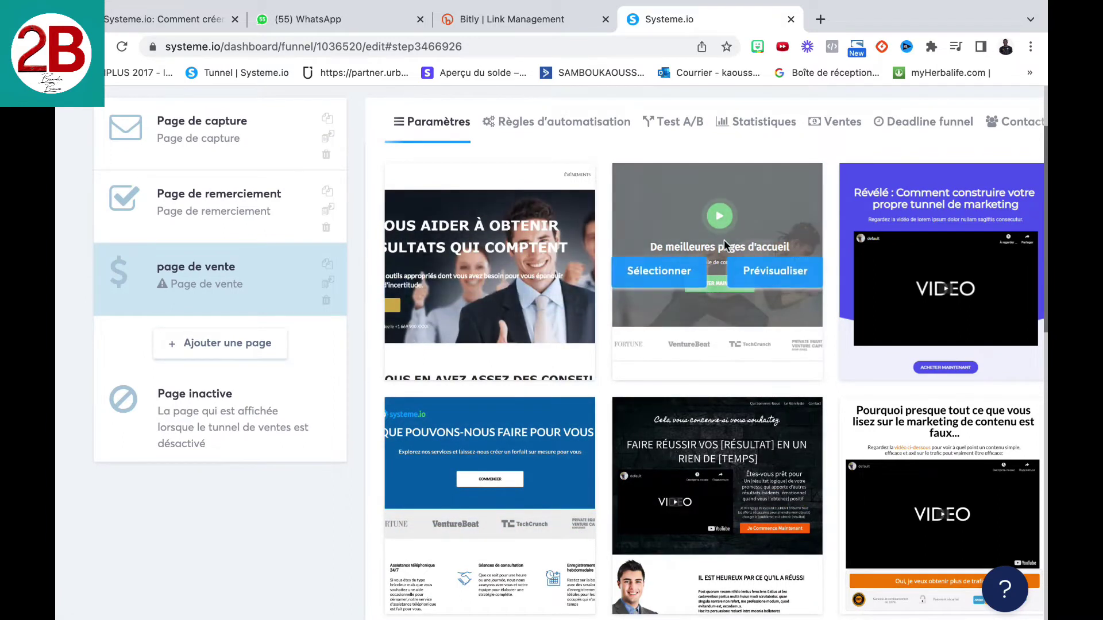
scroll(739, 249, down, 3)
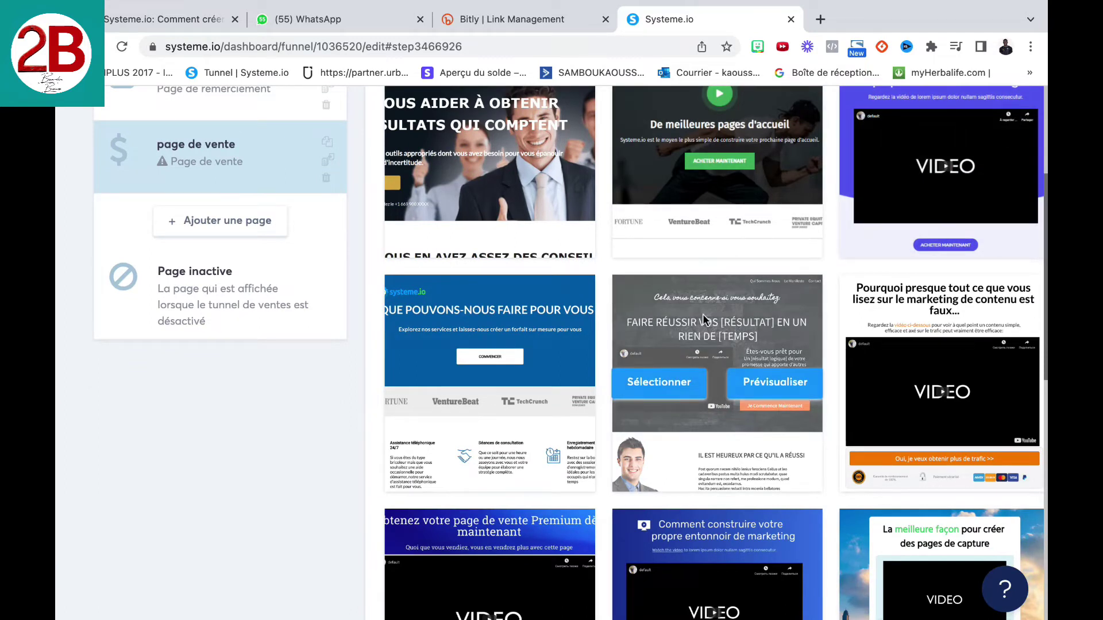
scroll(635, 317, down, 1)
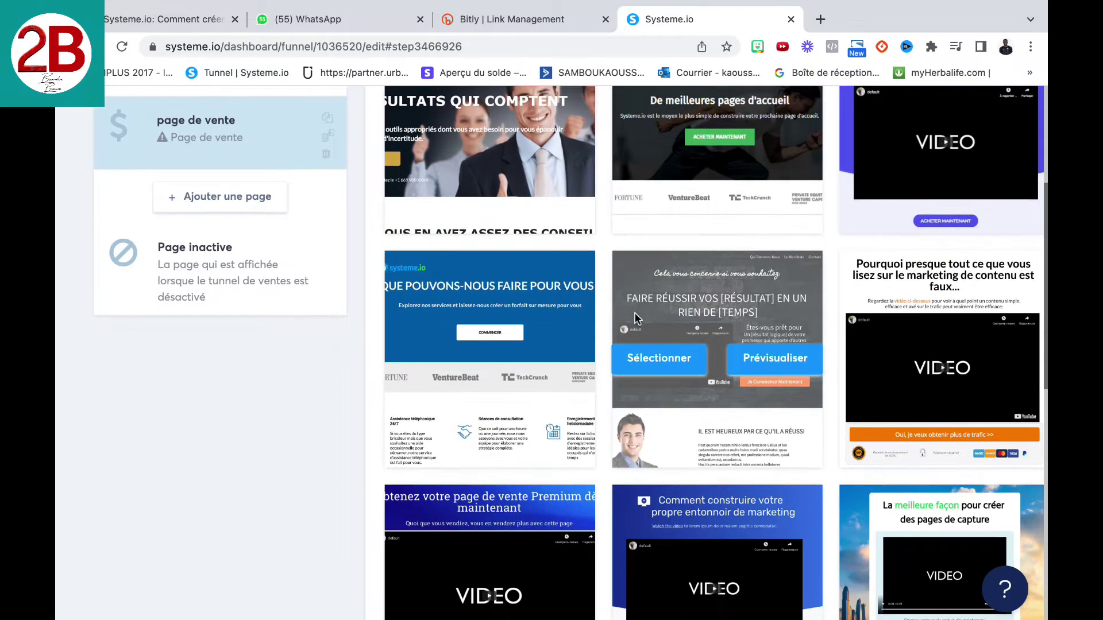
scroll(635, 317, up, 1)
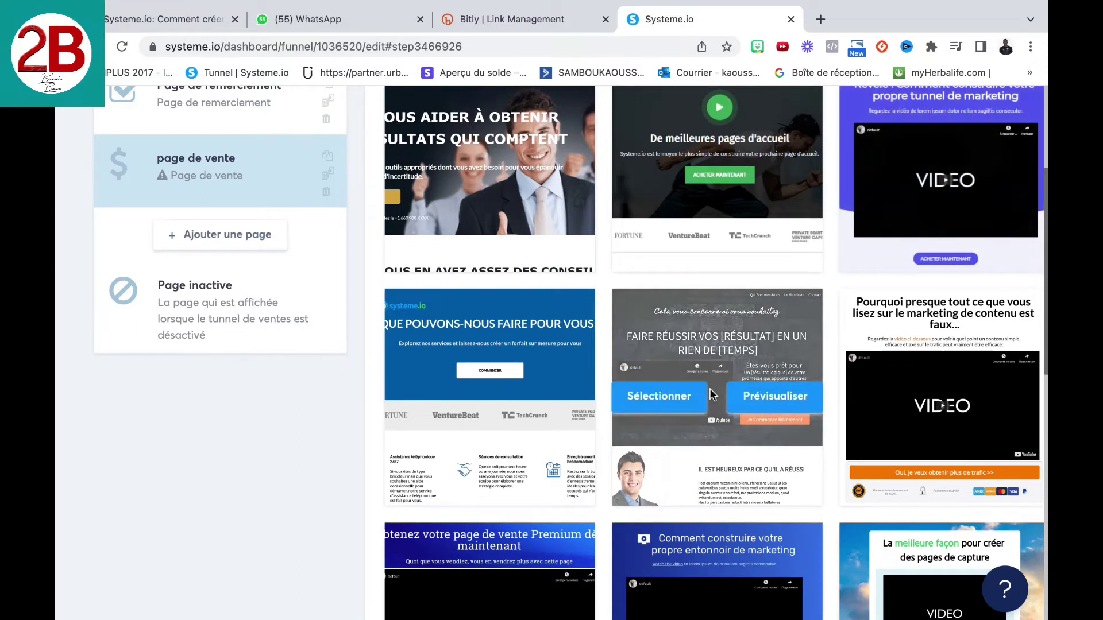
scroll(709, 390, down, 3)
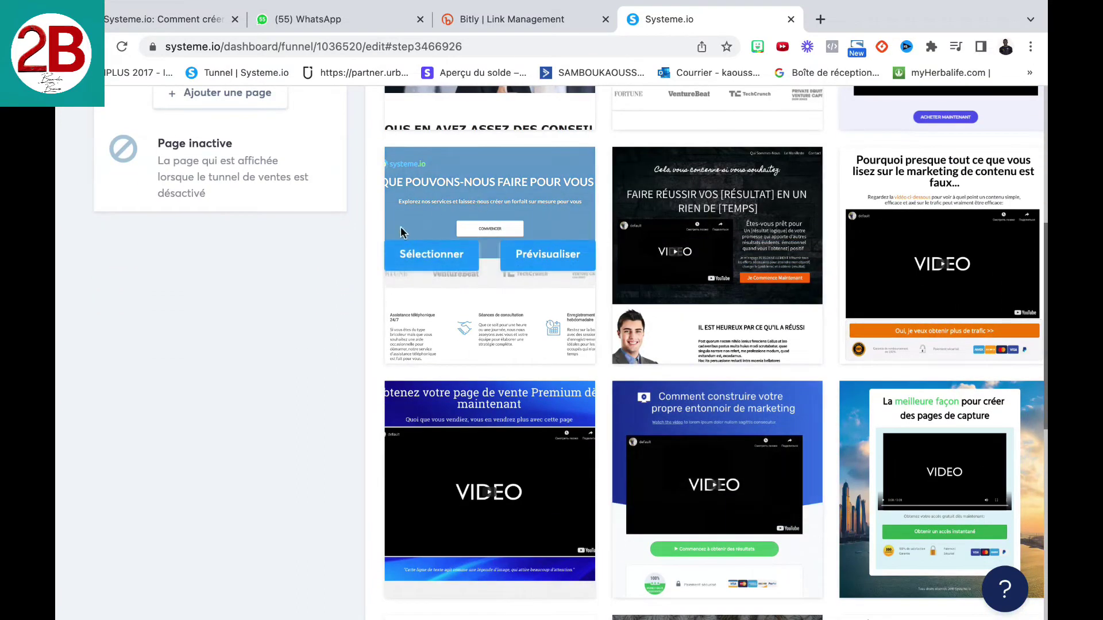
click(544, 254)
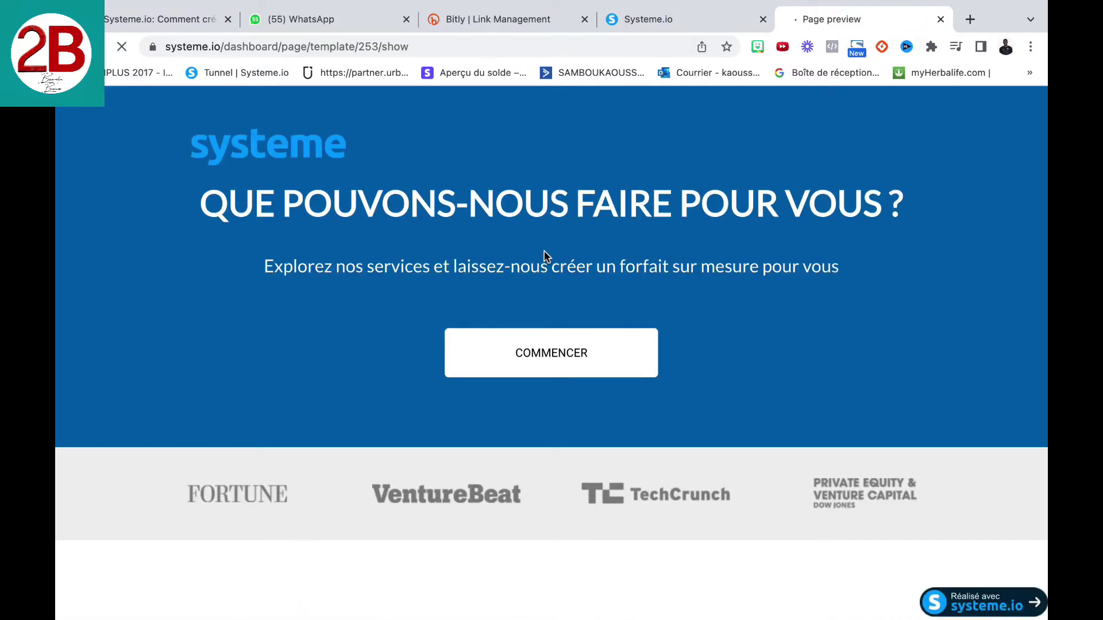
scroll(561, 305, down, 10)
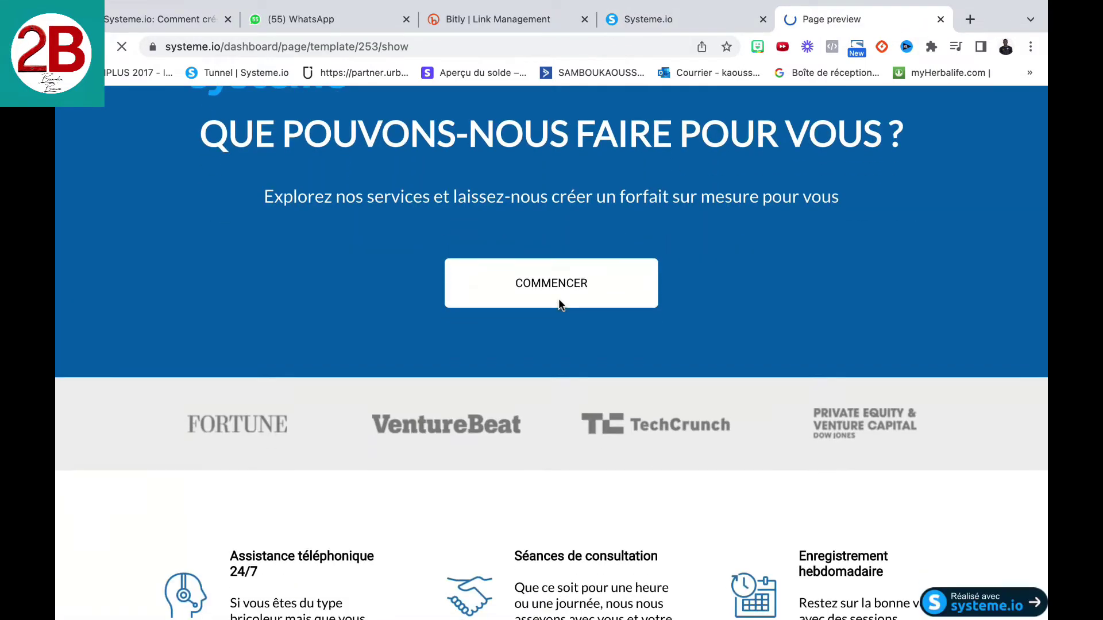
scroll(559, 299, down, 10)
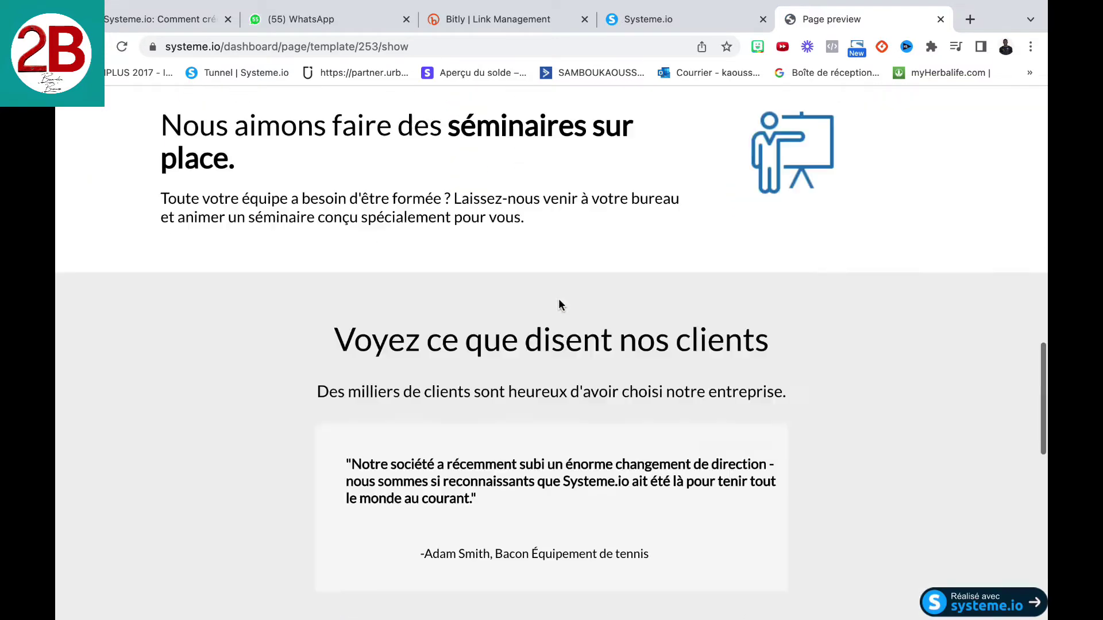
scroll(558, 300, up, 15)
scroll(559, 304, up, 2)
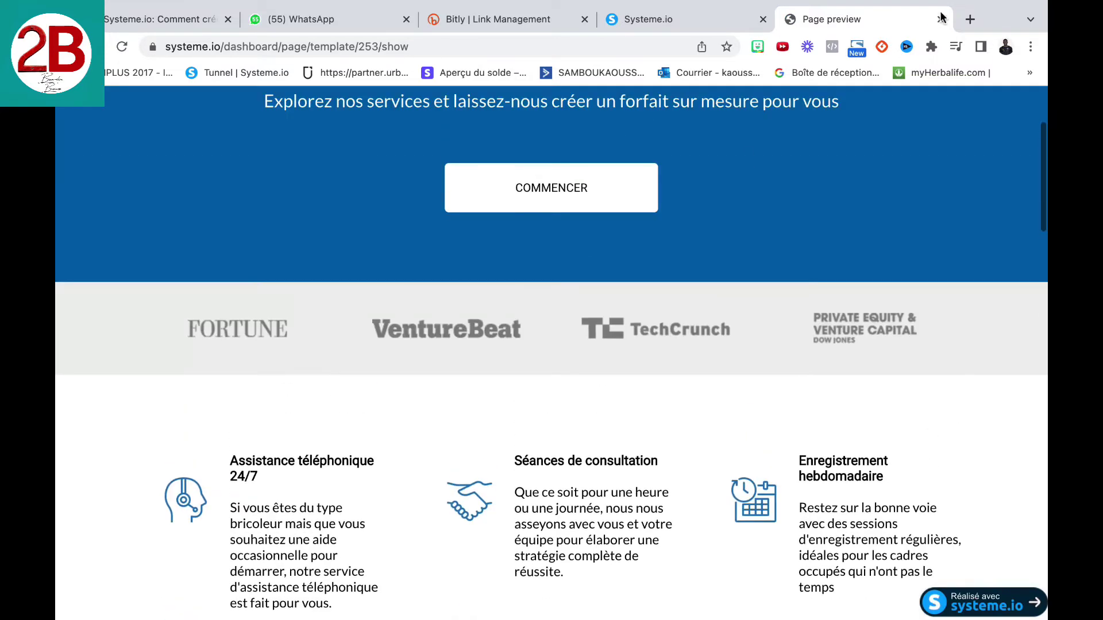
click(940, 19)
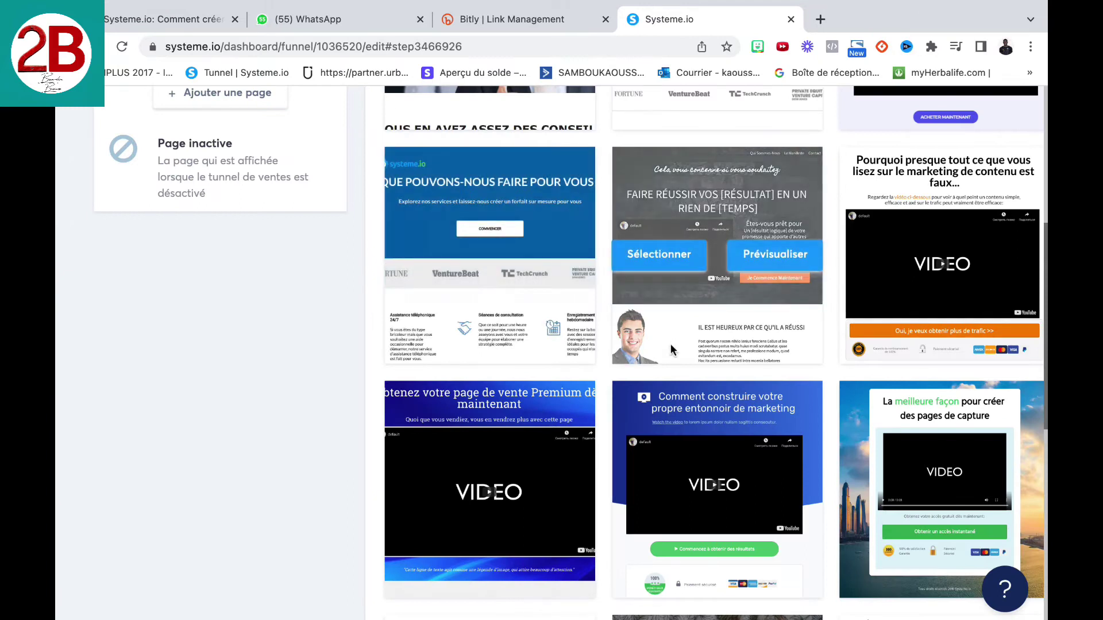
Choose the dark "Faire réussir vos [résultat] en un rien de [temps]" template for the sales page.
scroll(670, 345, down, 5)
scroll(672, 348, up, 6)
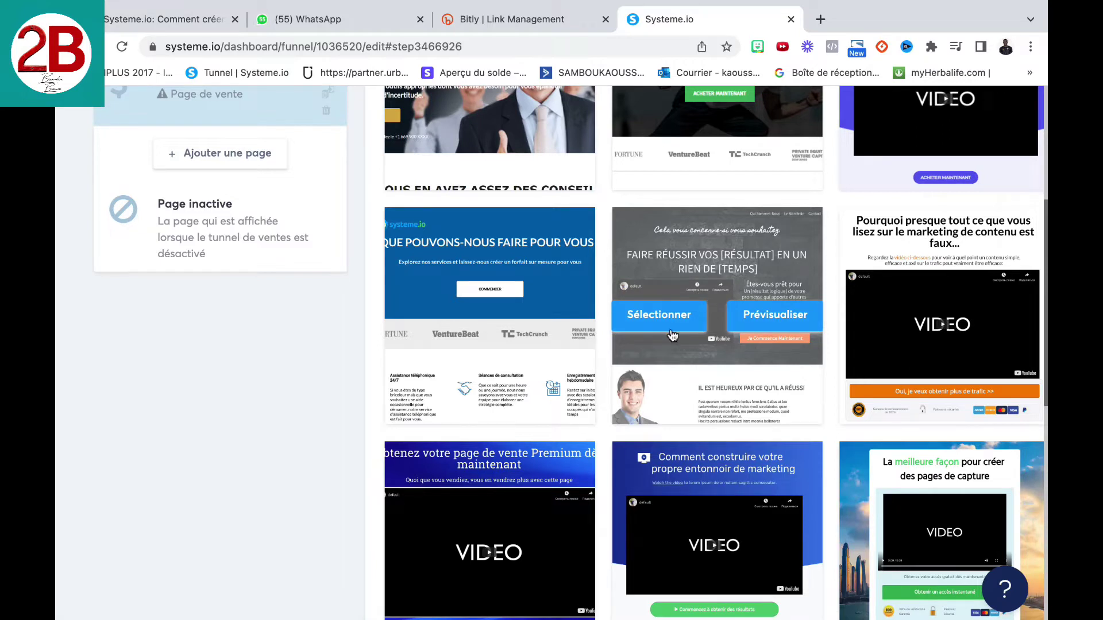
scroll(726, 352, down, 7)
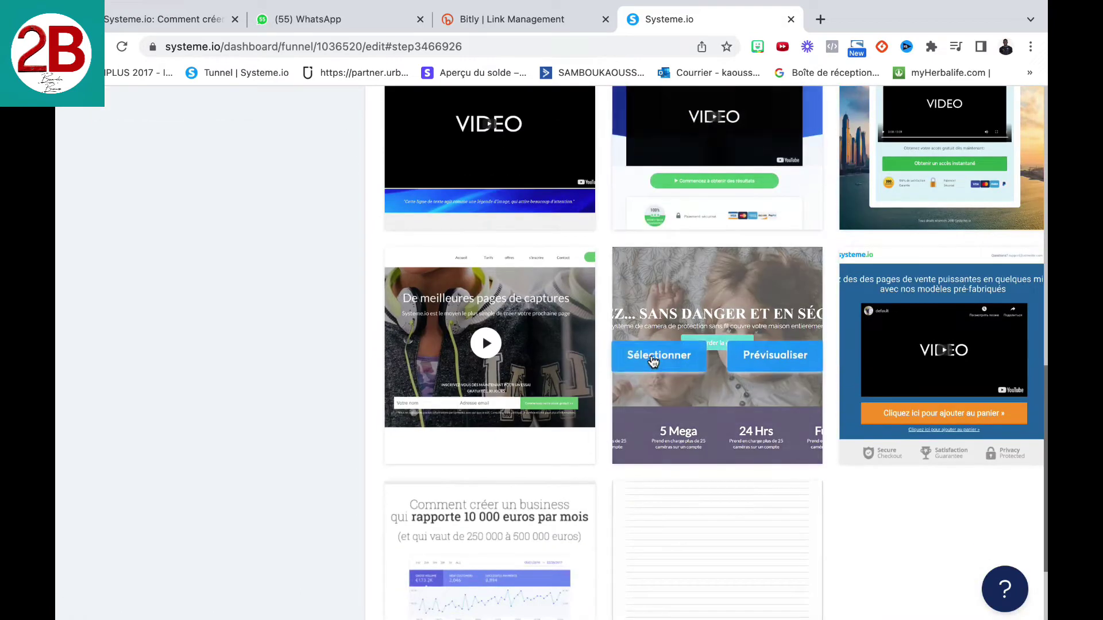
scroll(689, 353, down, 2)
scroll(650, 355, up, 3)
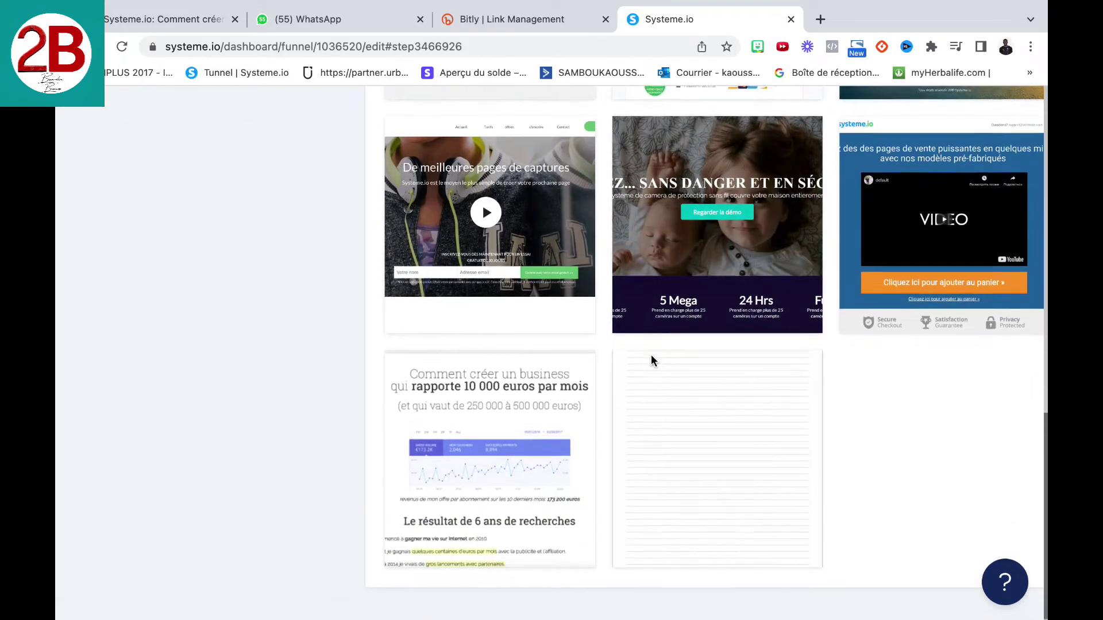
scroll(653, 359, up, 4)
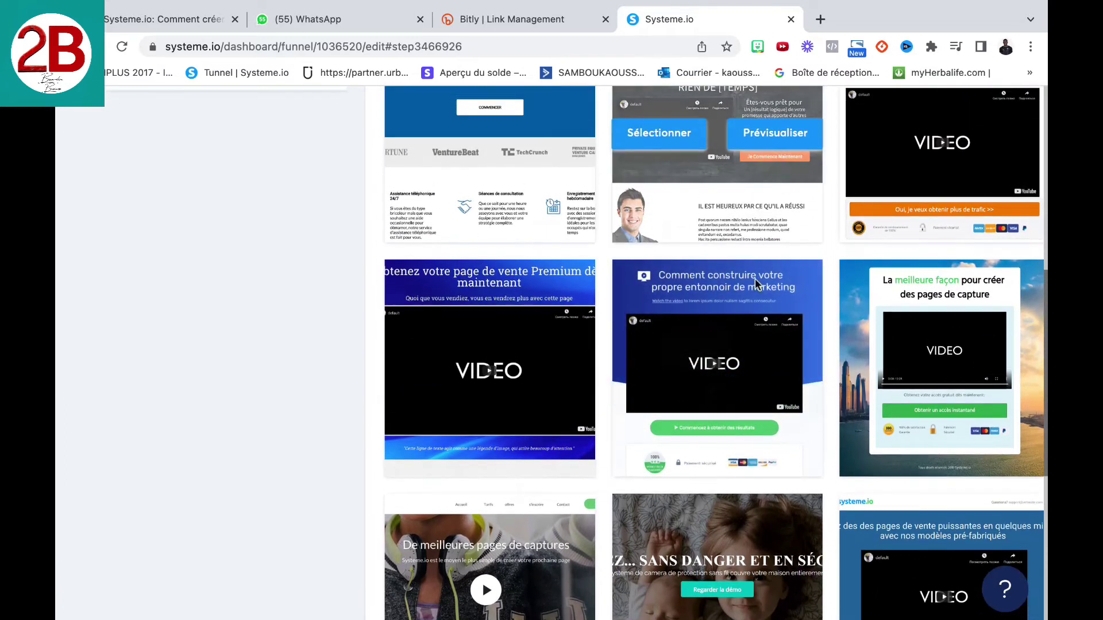
scroll(731, 299, up, 6)
scroll(731, 298, down, 3)
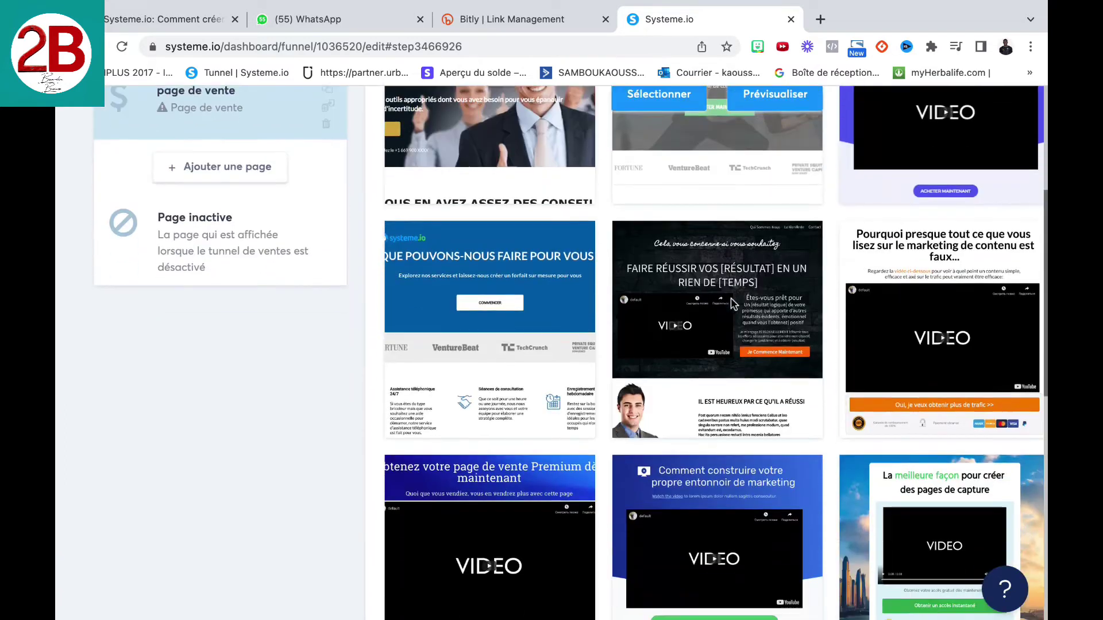
click(658, 308)
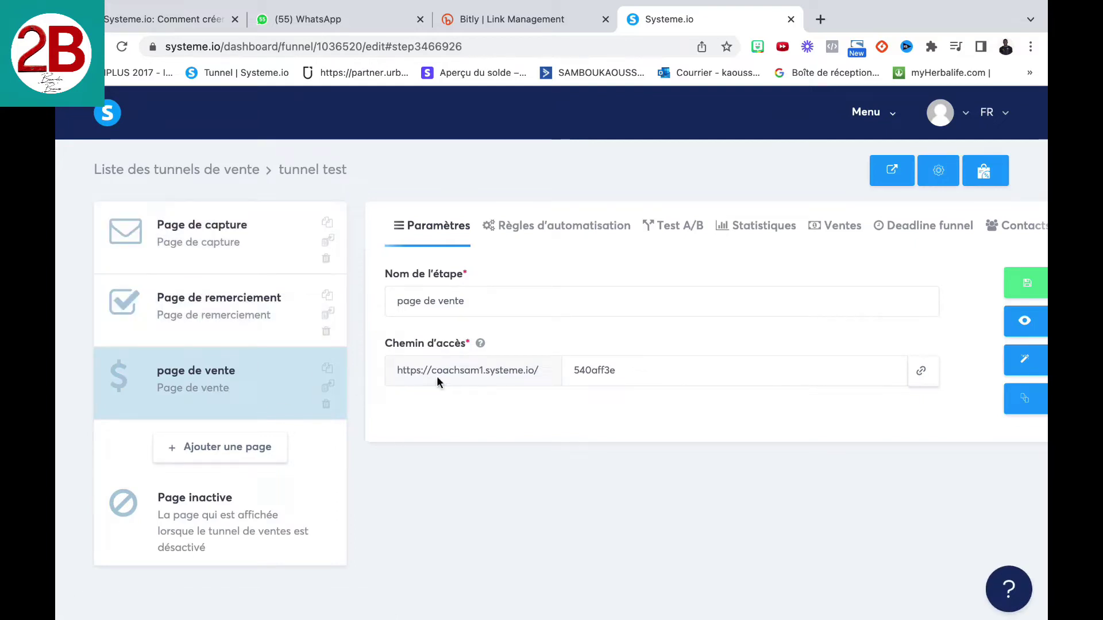
Open the sales page in the page editor and look over its layout.
click(1025, 360)
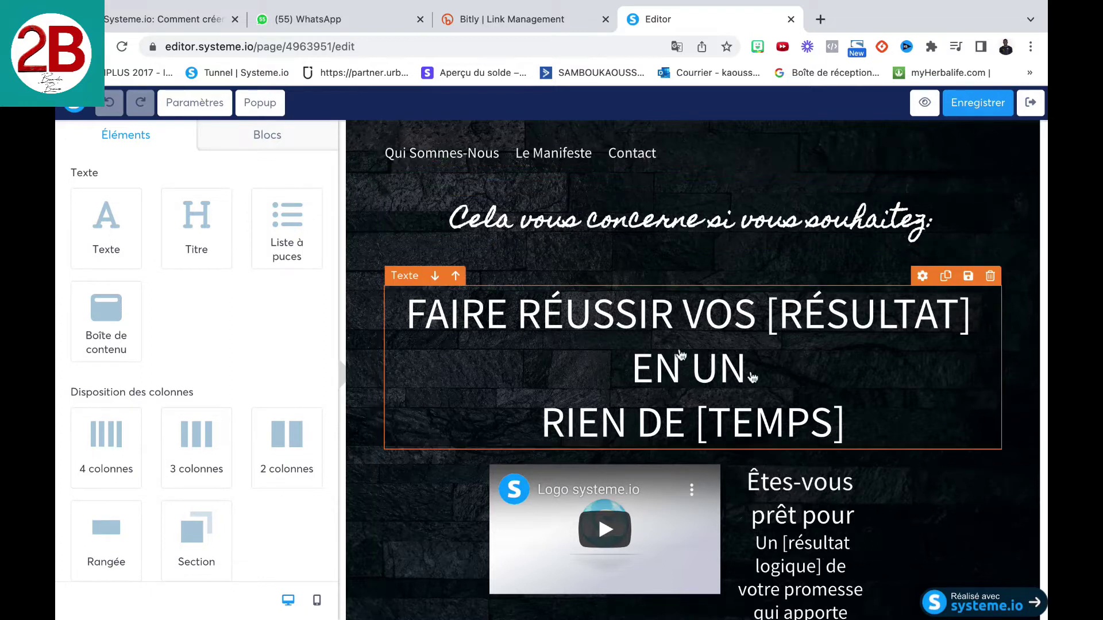
scroll(708, 315, down, 5)
scroll(708, 315, down, 2)
scroll(709, 316, up, 7)
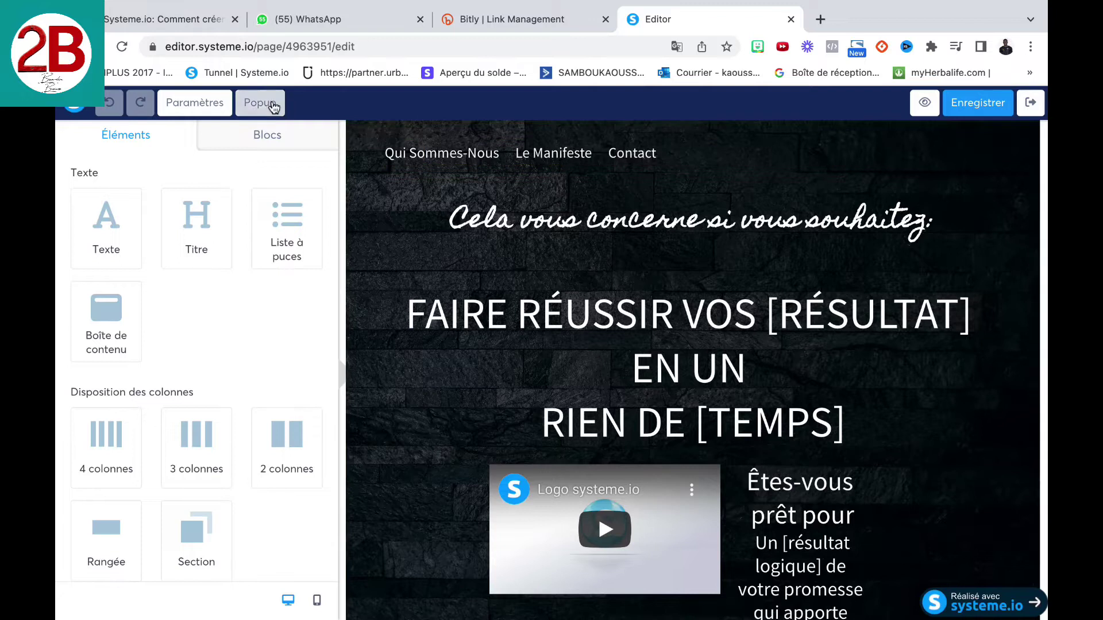
Review the page-wide settings for default fonts, colours, language and background, and return to the page elements.
click(192, 106)
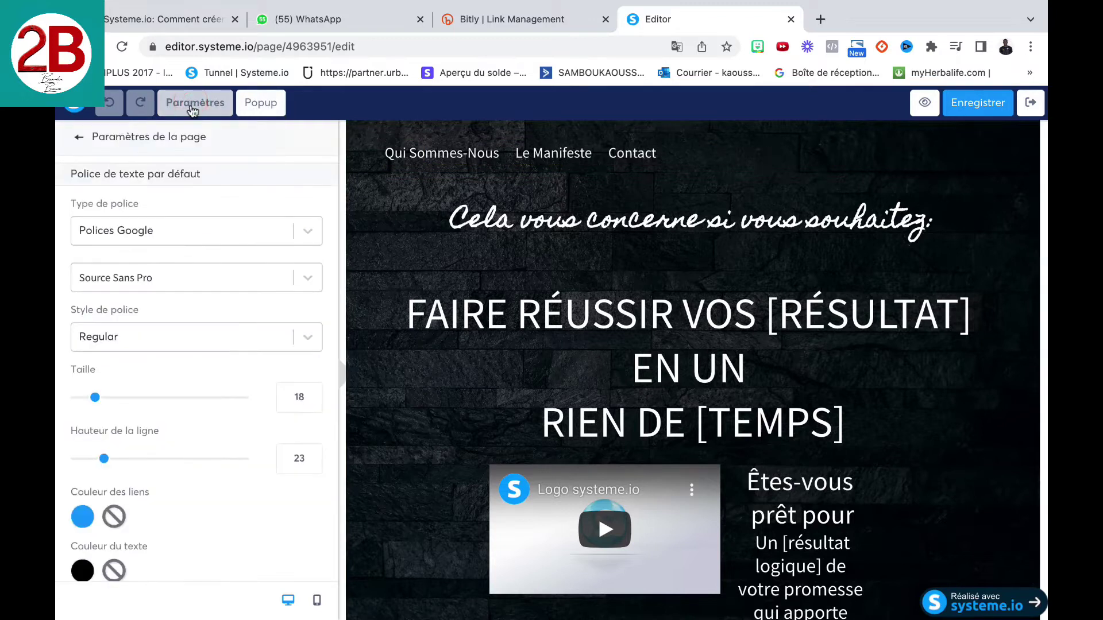
scroll(170, 267, down, 2)
scroll(170, 267, down, 4)
scroll(171, 268, up, 6)
scroll(171, 267, down, 7)
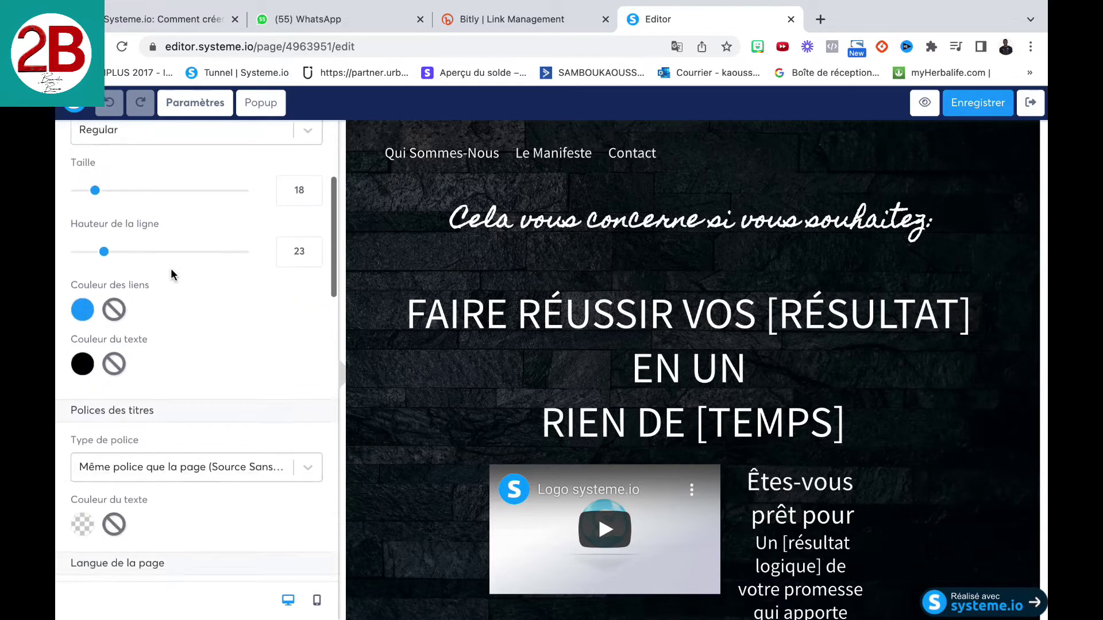
scroll(170, 268, down, 1)
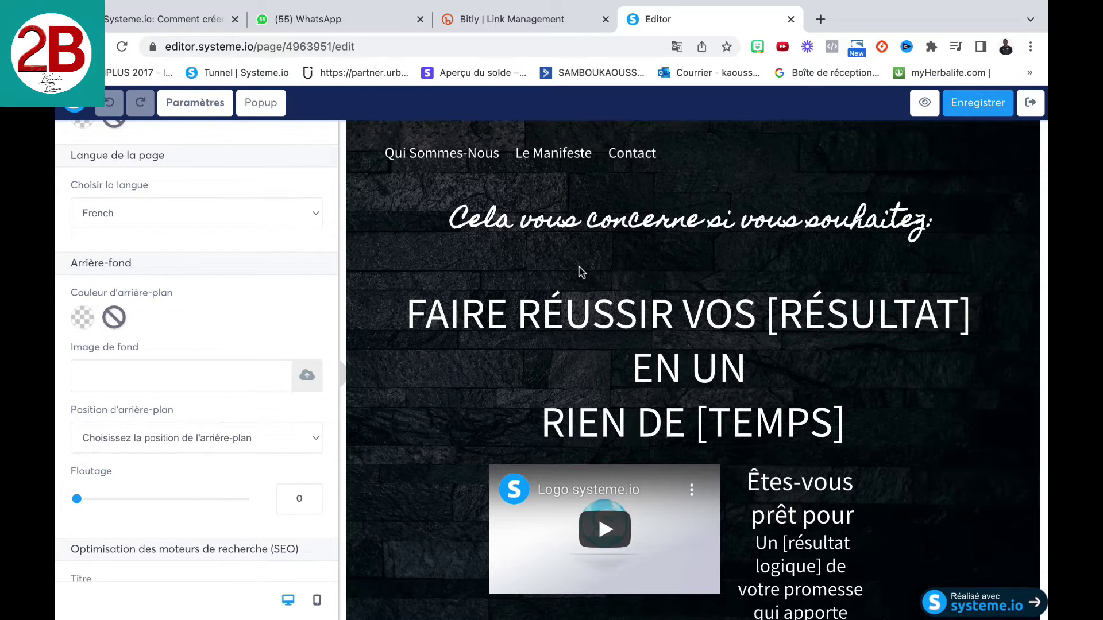
click(604, 244)
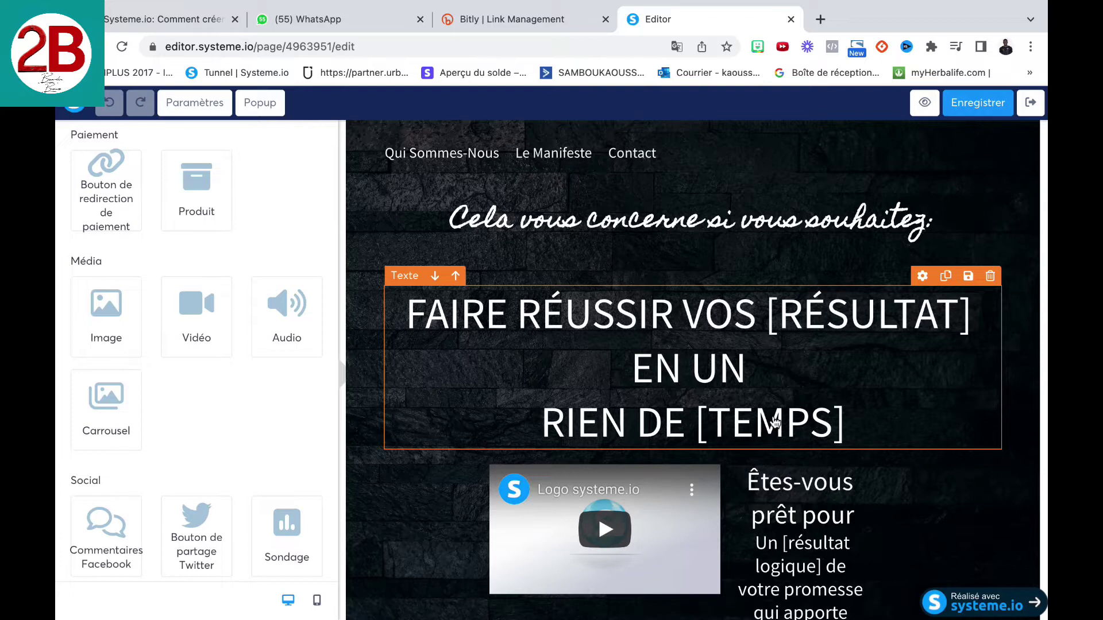
Examine the template's content from the headline and video row down to the call-to-action button and the section with the man's photo.
scroll(775, 422, down, 3)
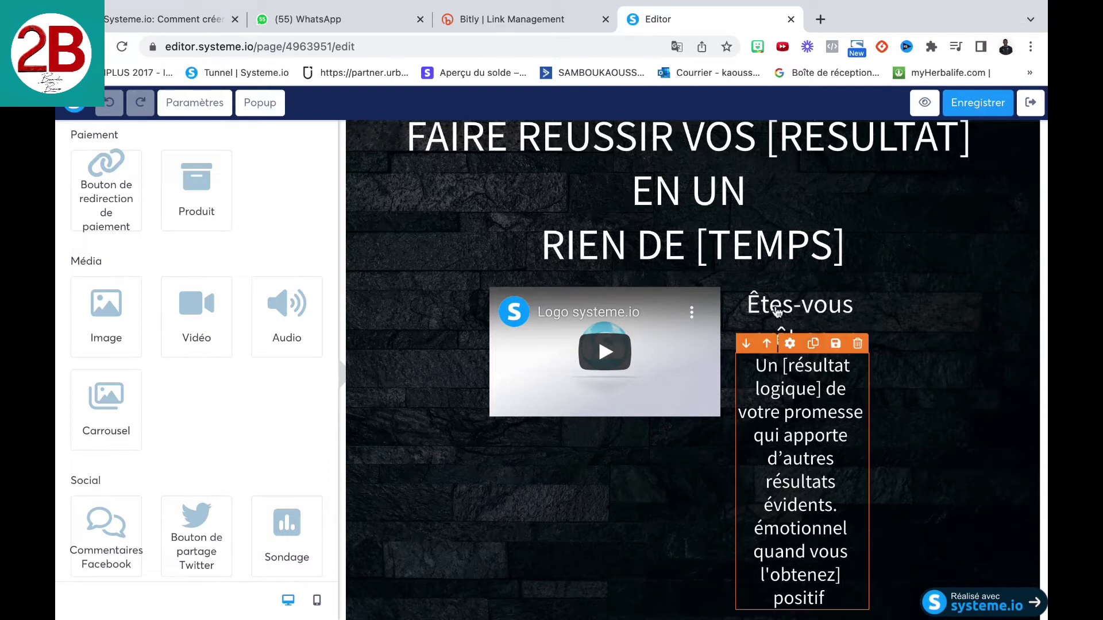
scroll(815, 402, down, 3)
scroll(815, 403, up, 3)
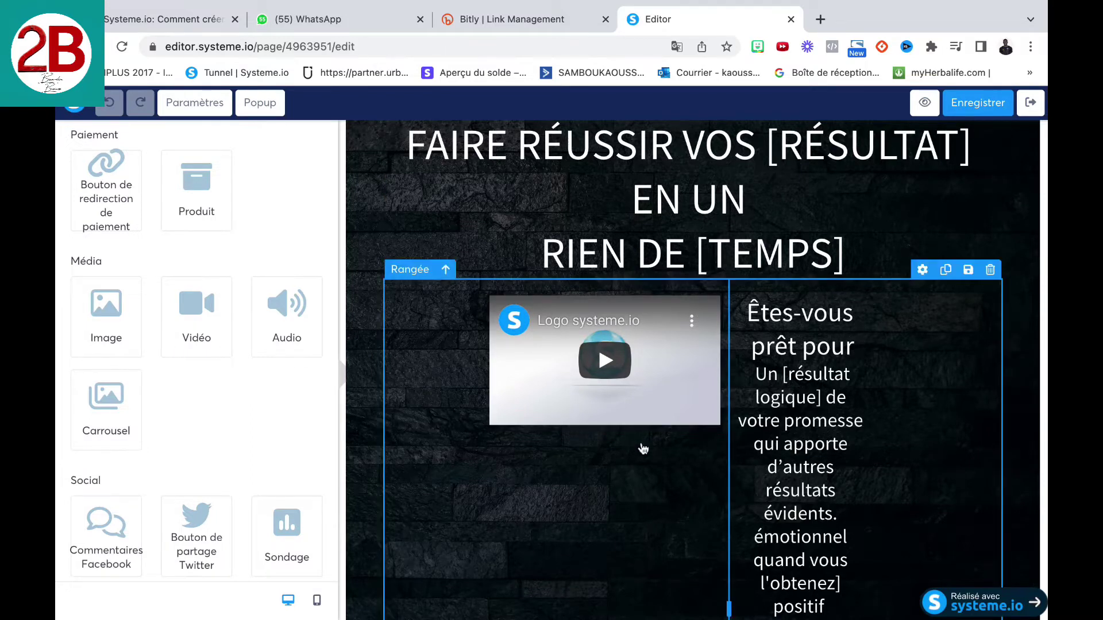
scroll(644, 448, down, 15)
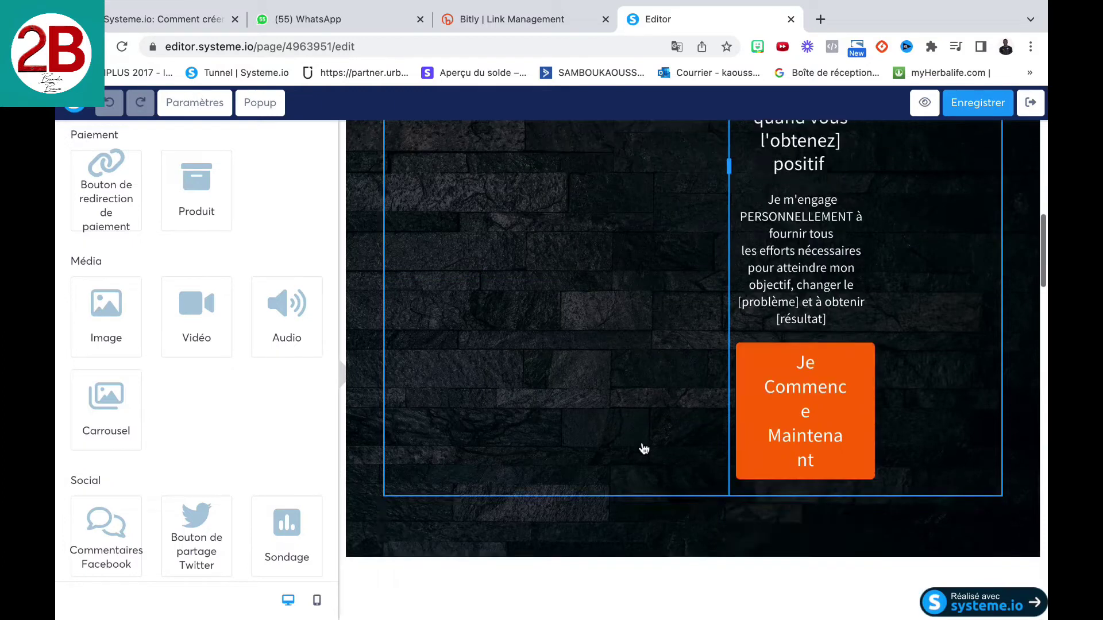
scroll(643, 448, up, 1)
scroll(643, 448, down, 2)
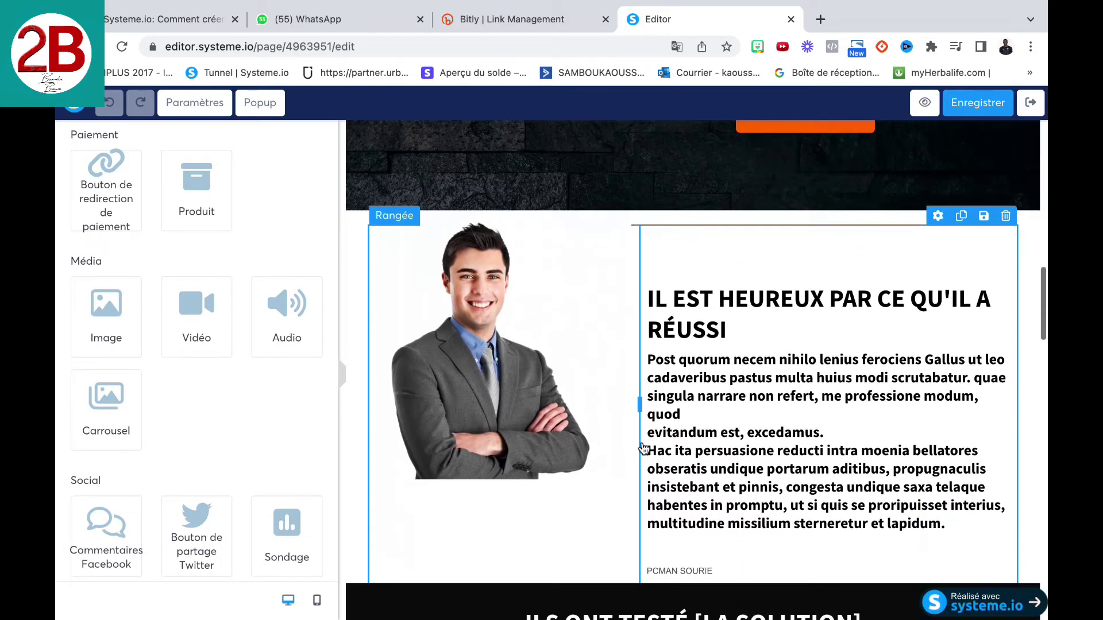
scroll(643, 448, down, 3)
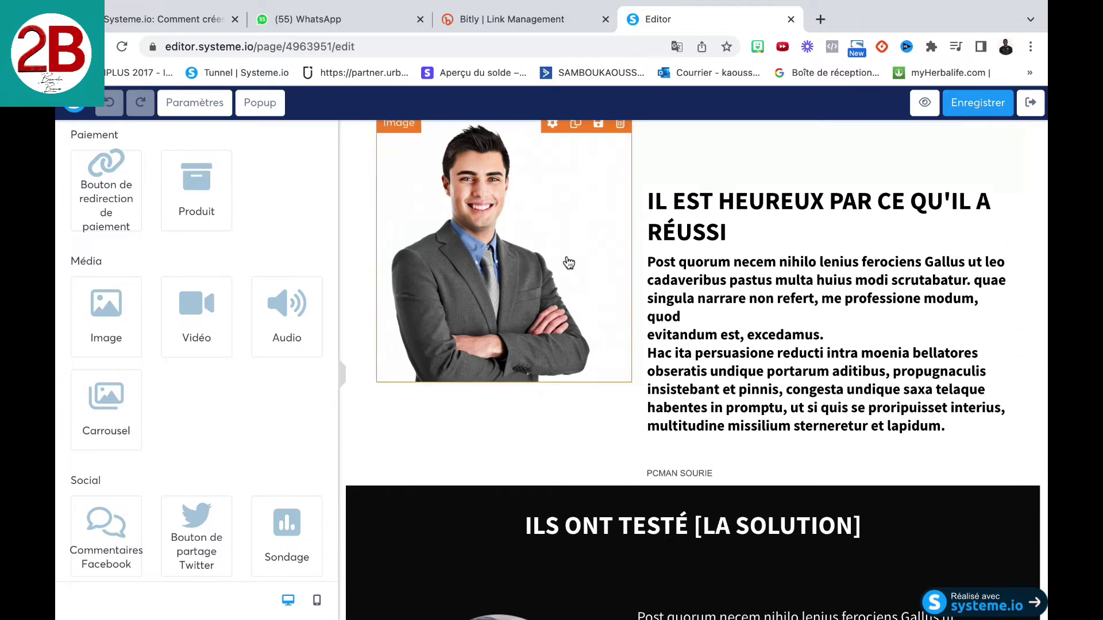
scroll(568, 259, up, 3)
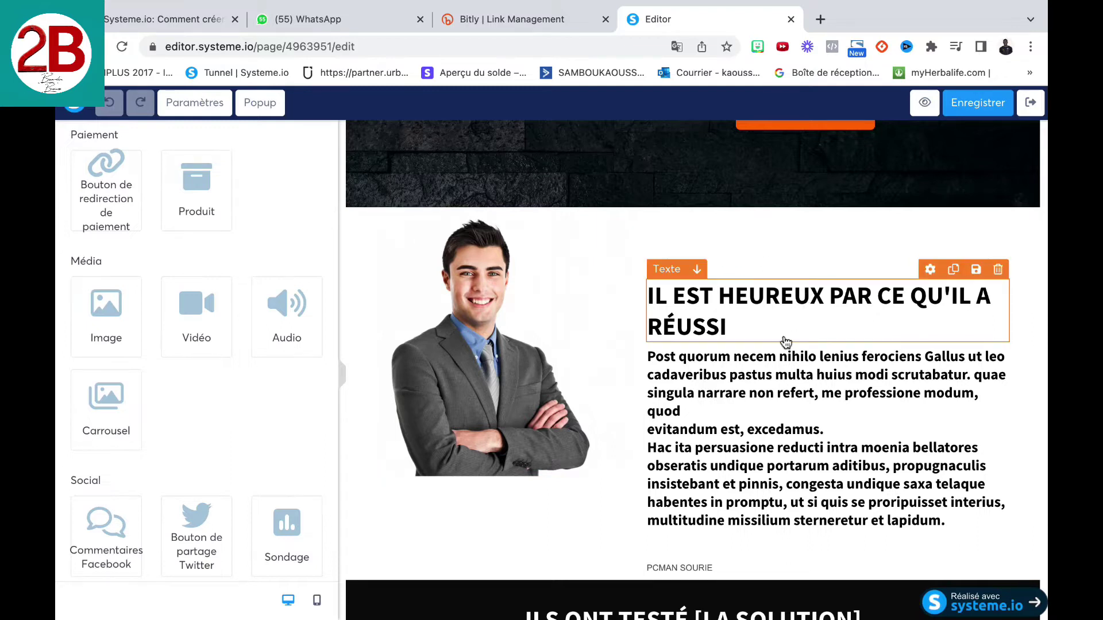
Examine the rest of the sales page template, from the testimonials and objections sections down to the countdown and offer button.
scroll(786, 342, down, 2)
scroll(786, 343, down, 10)
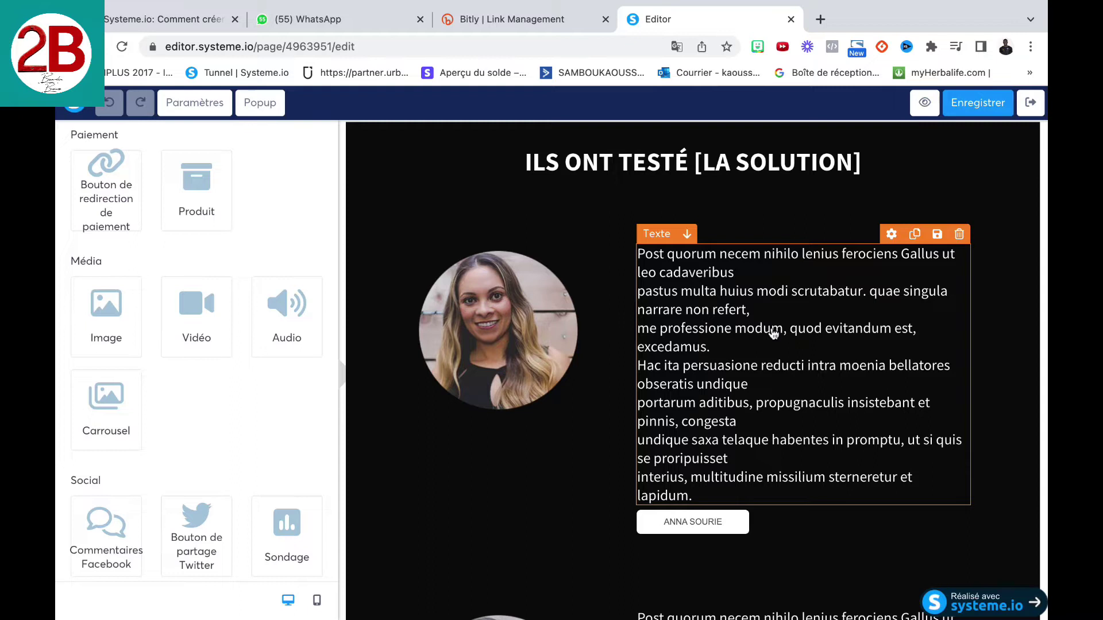
scroll(771, 331, down, 1)
scroll(771, 331, down, 5)
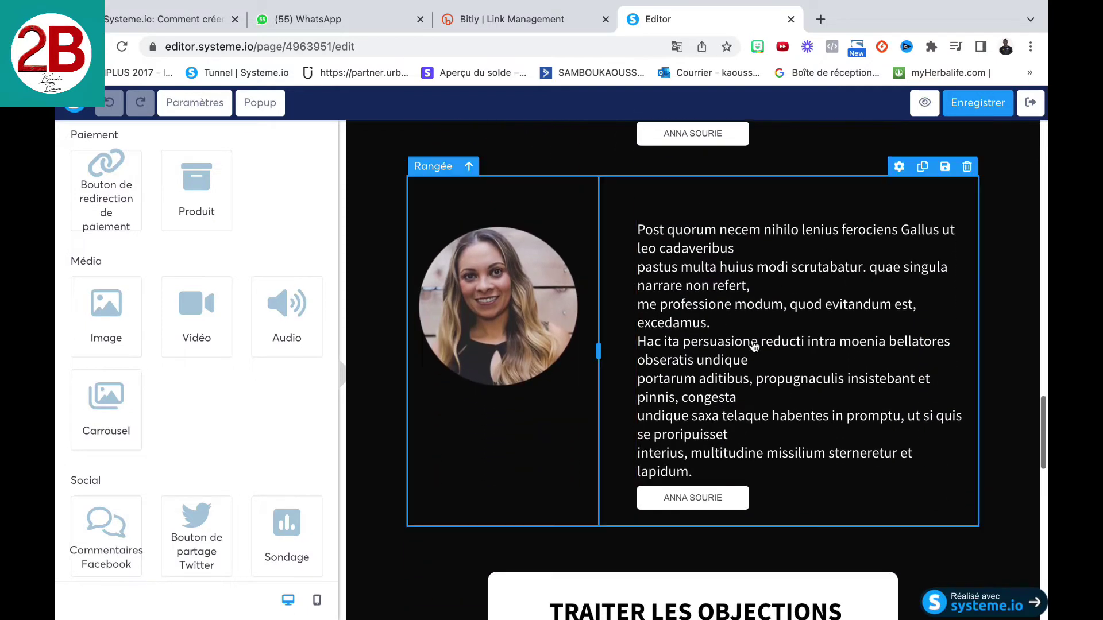
scroll(745, 402, down, 7)
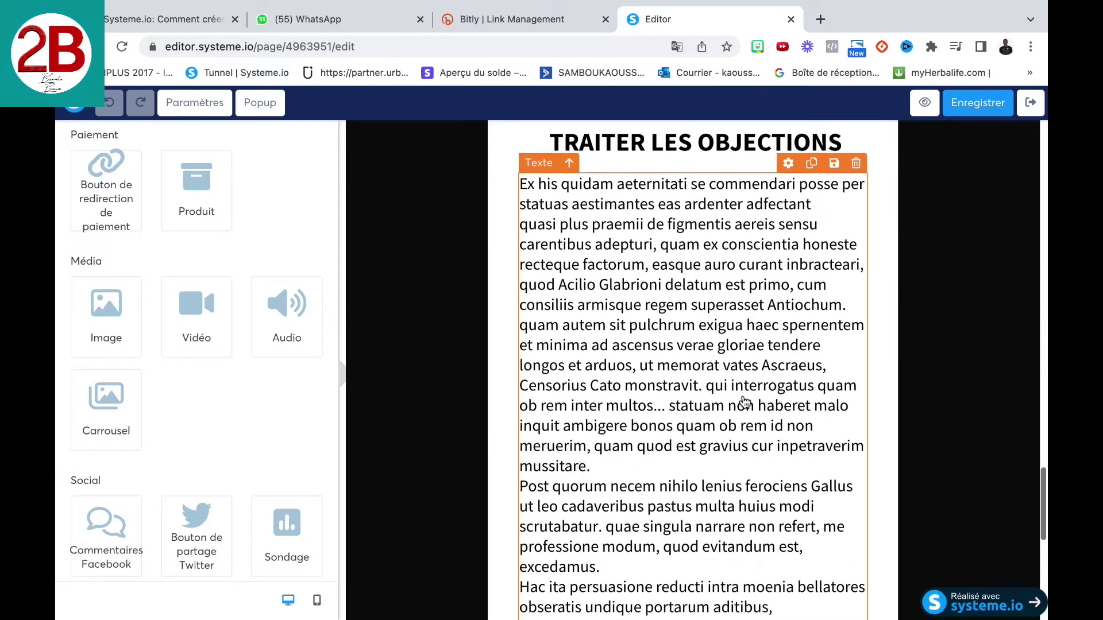
scroll(745, 402, up, 1)
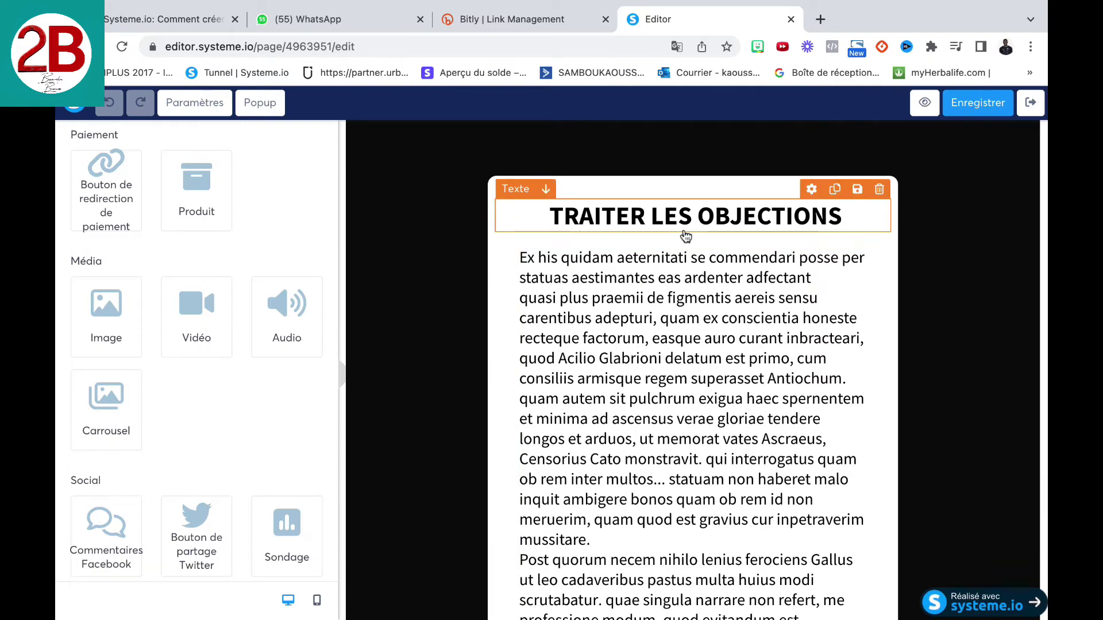
scroll(692, 320, down, 8)
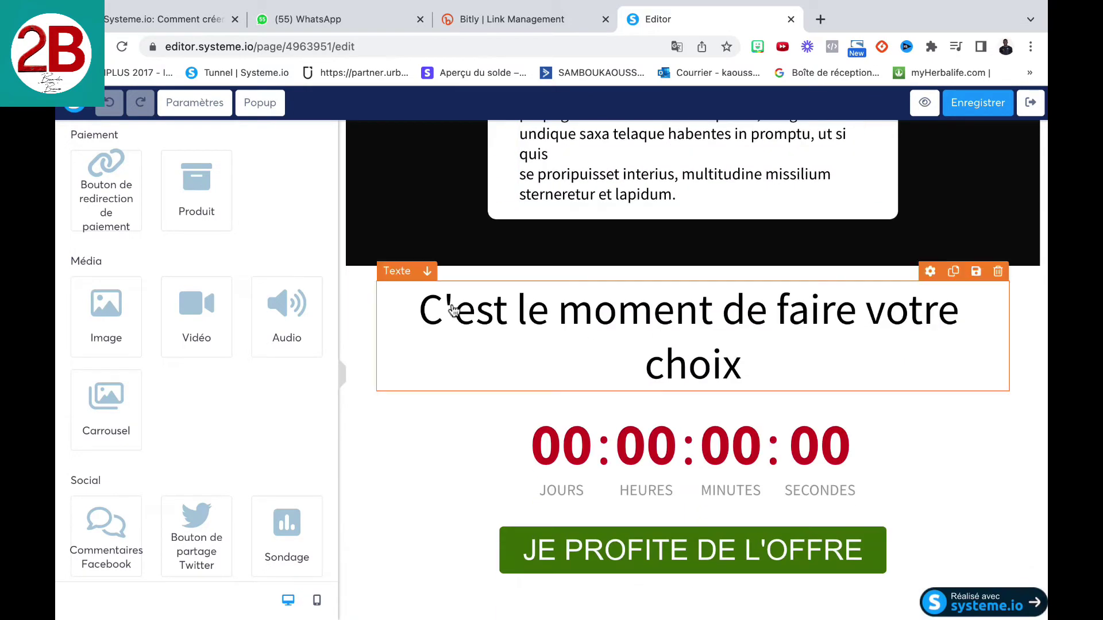
Set the expiry time of the countdown above the offer button to 0:00, keeping the fixed date and time type.
click(731, 470)
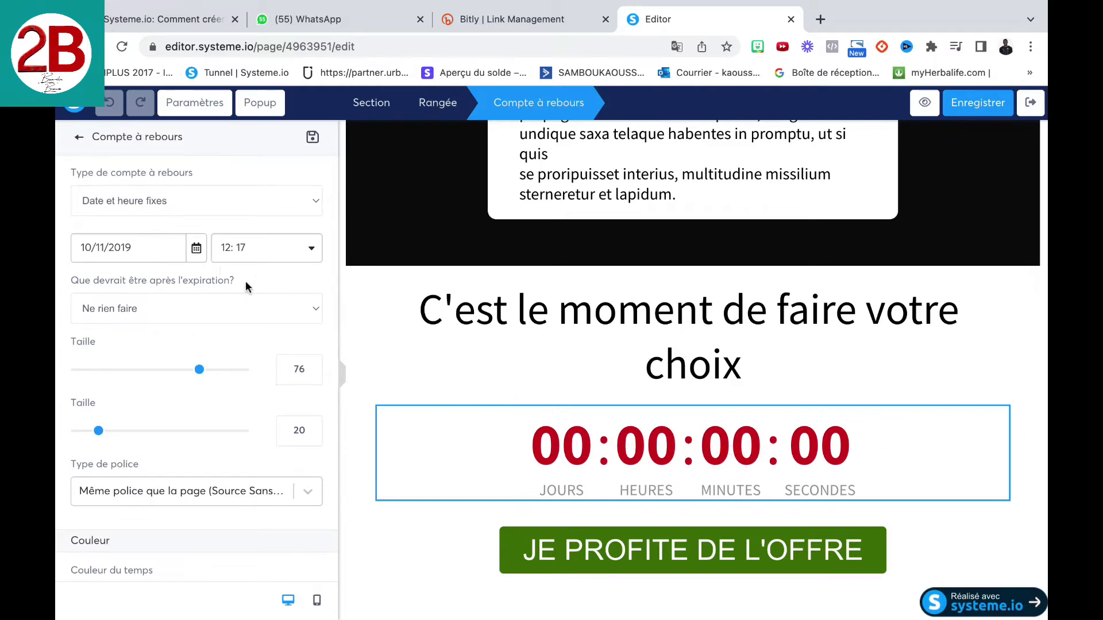
click(127, 247)
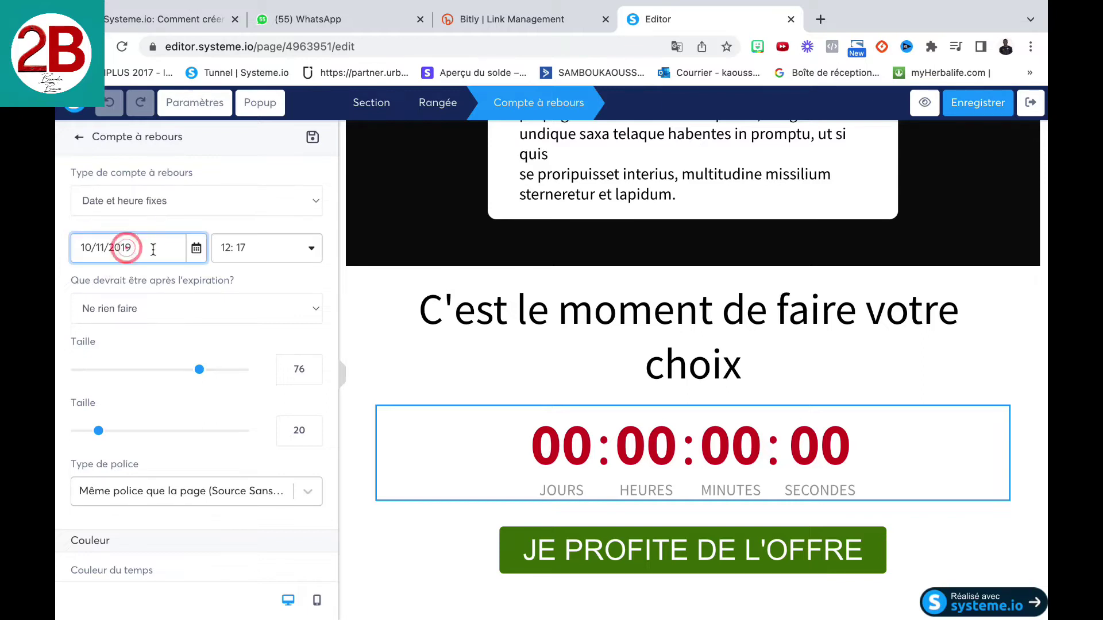
click(197, 248)
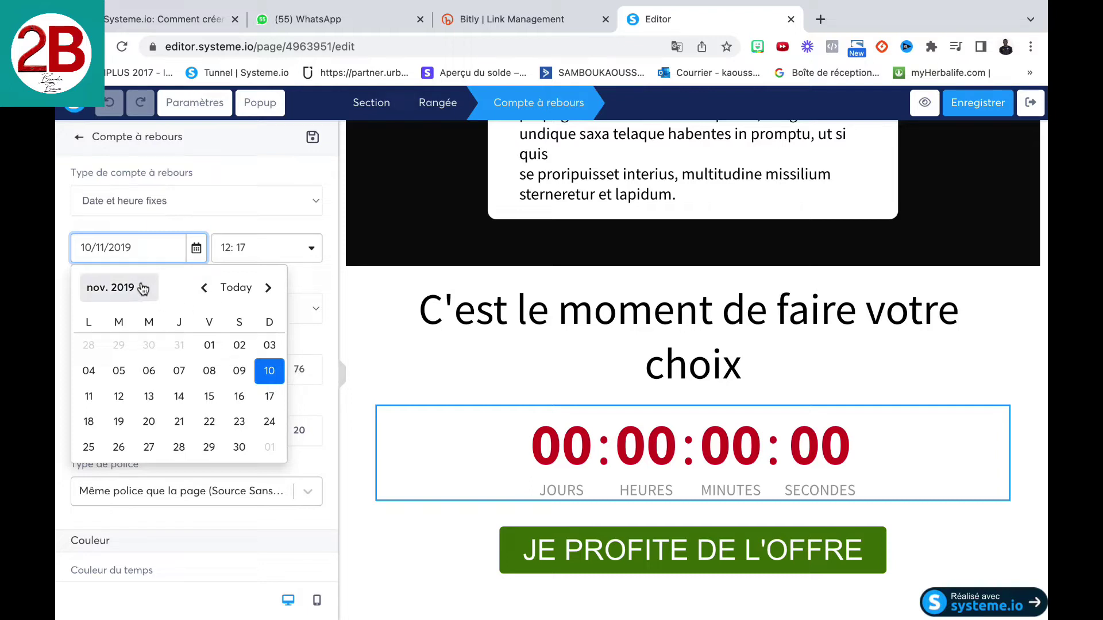
click(196, 248)
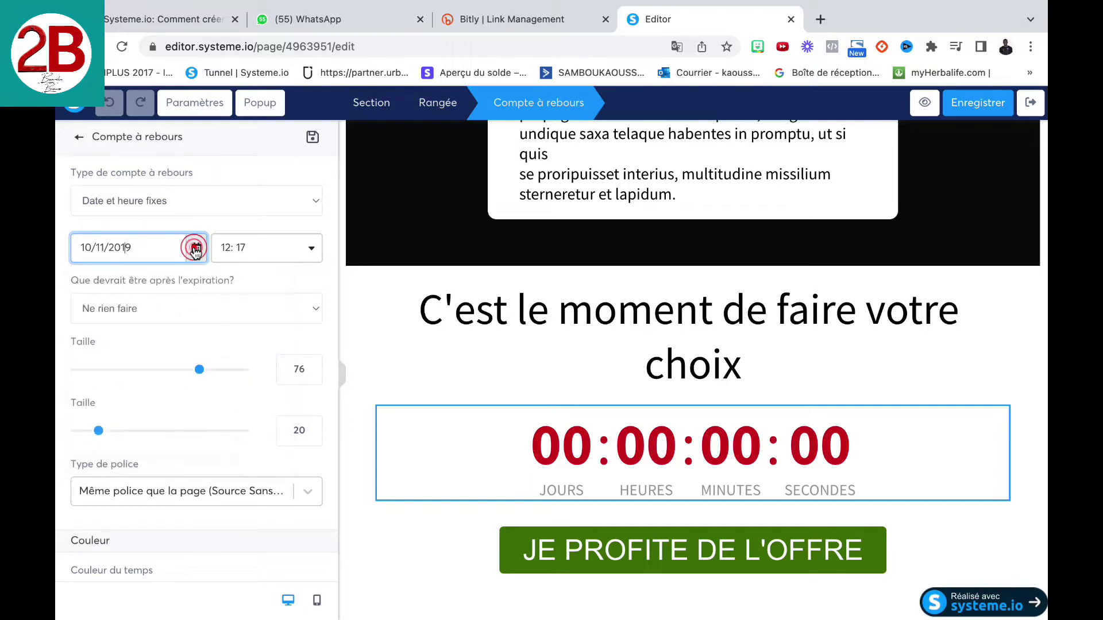
click(195, 248)
click(128, 247)
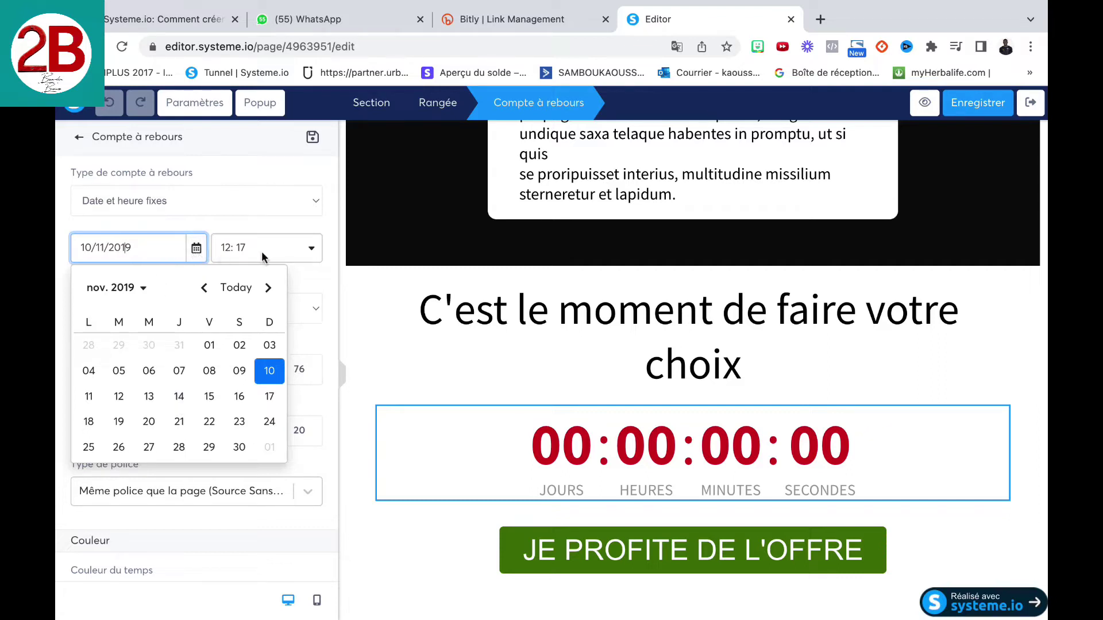
click(311, 250)
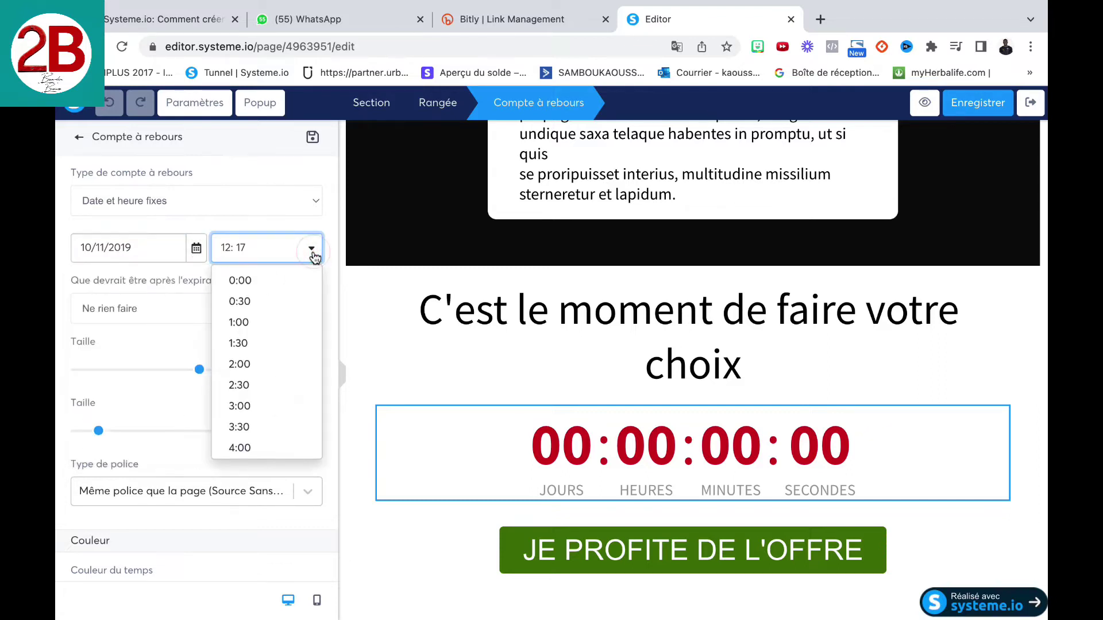
click(250, 282)
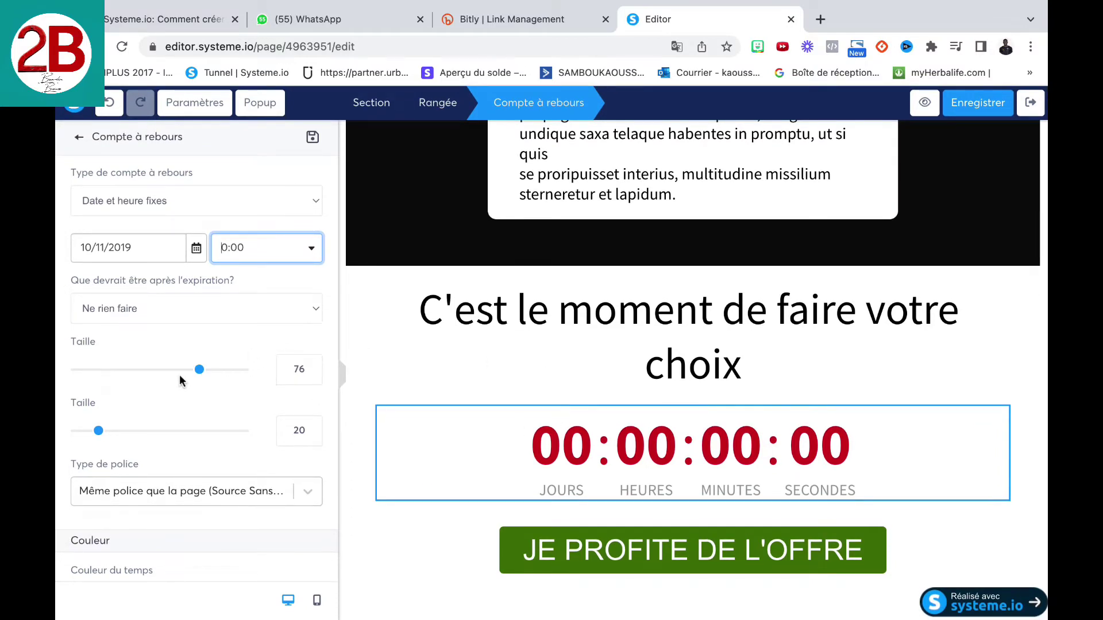
Review the countdown's size and font type options, and leave them as they are.
mouse_move(200, 369)
mouse_down()
mouse_move(149, 369)
mouse_move(233, 374)
mouse_move(201, 379)
mouse_up()
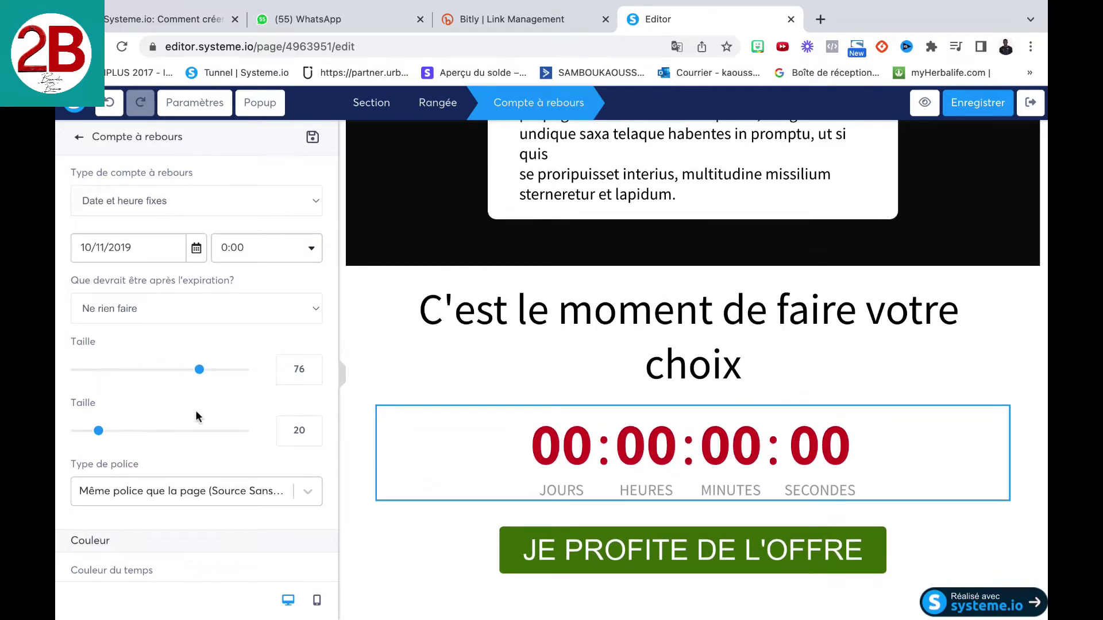
click(304, 491)
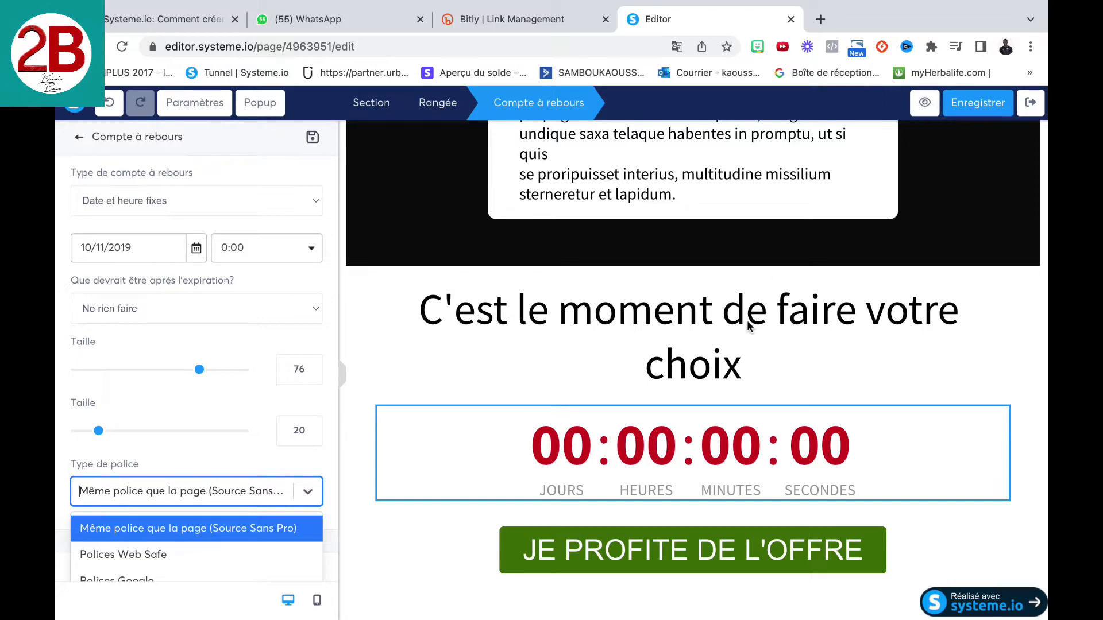
click(837, 311)
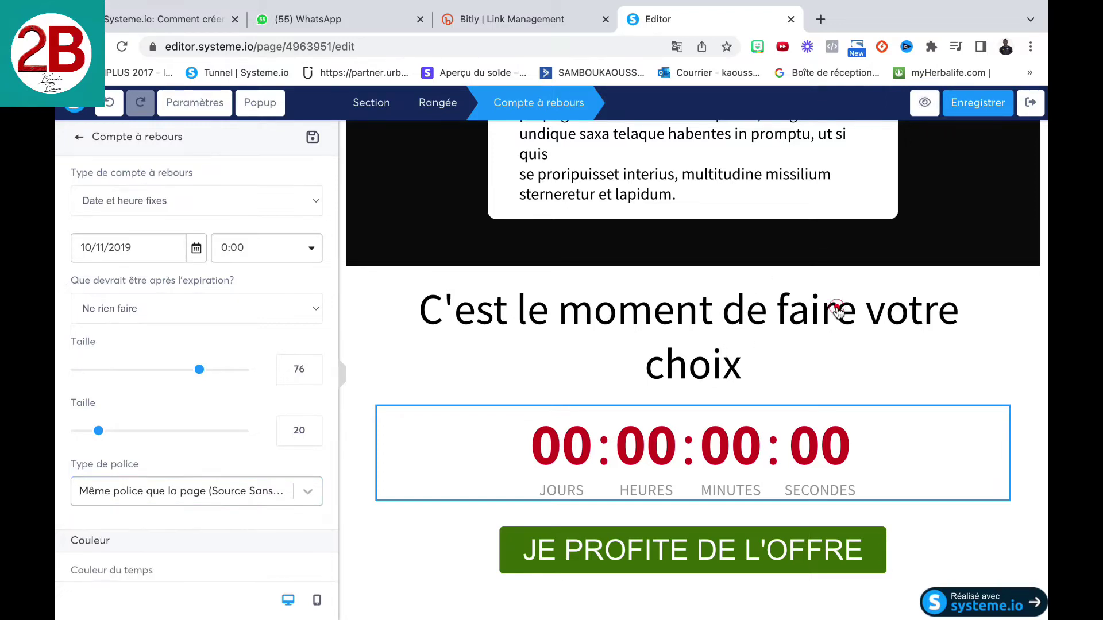
Delete the entire "FAIRE RÉUSSIR VOS [RÉSULTAT] EN UN RIEN DE [TEMPS]" headline text at the start of the page.
scroll(837, 311, down, 10)
scroll(837, 311, up, 15)
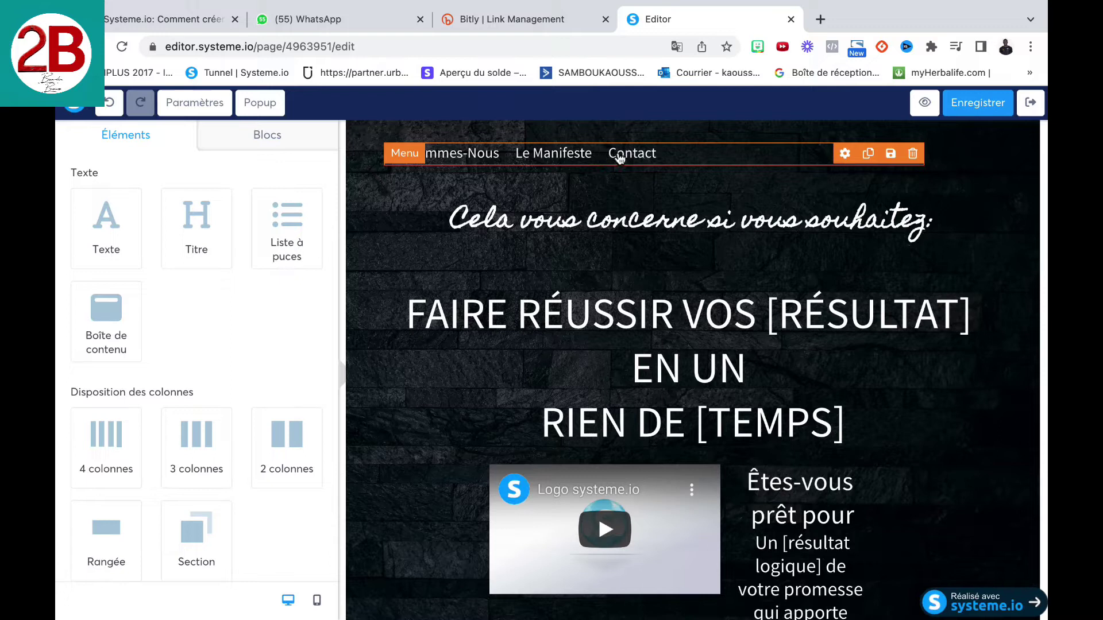
click(716, 240)
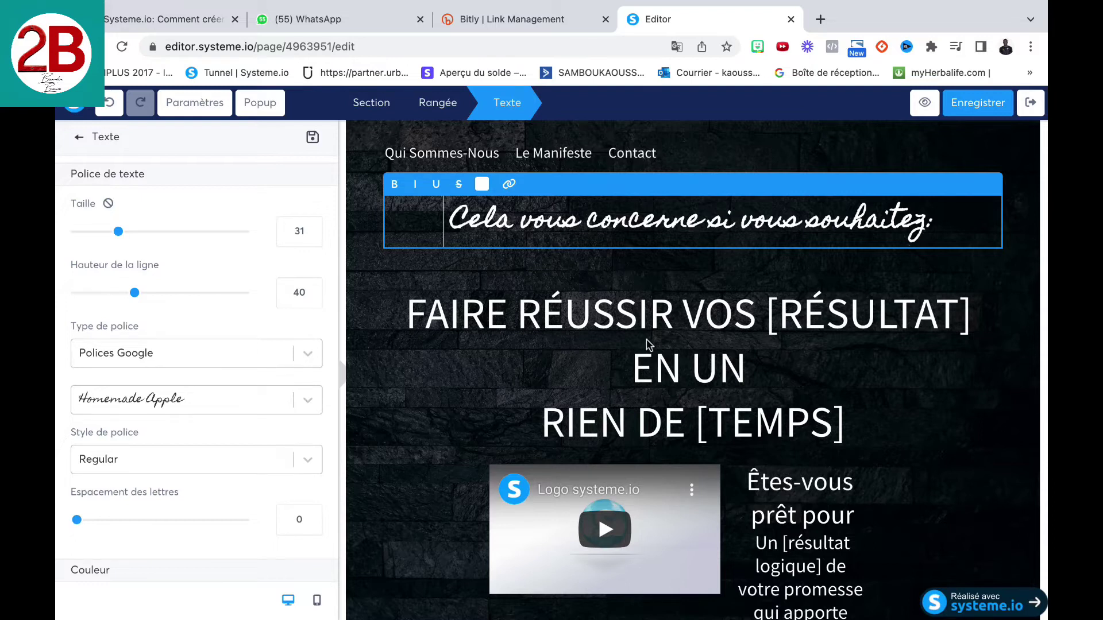
click(516, 319)
click(569, 314)
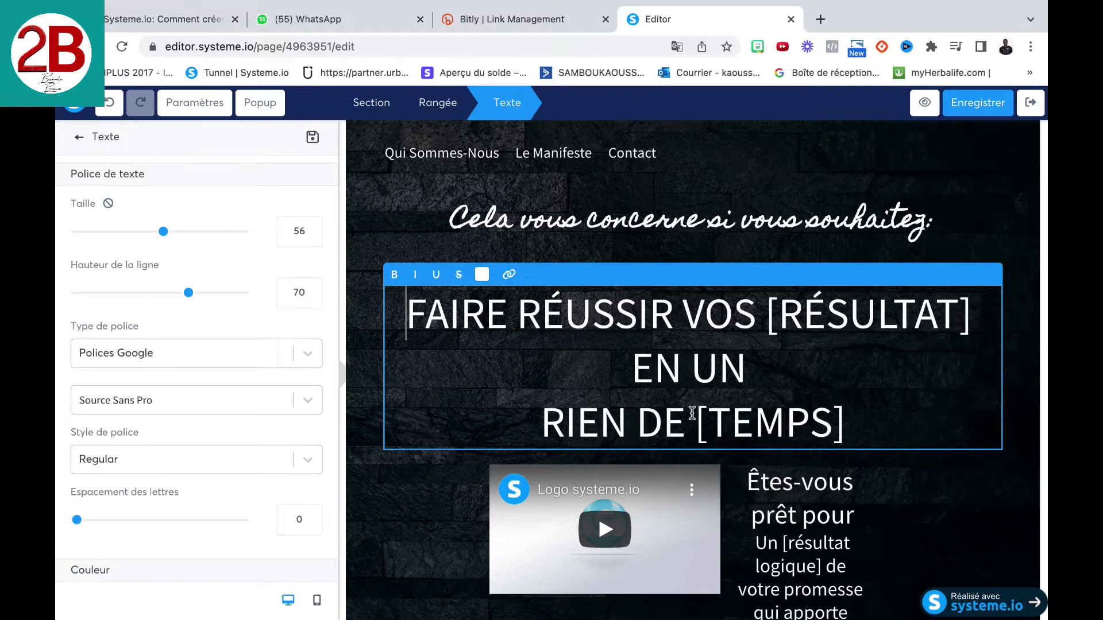
click(680, 426)
key(BackSpace)
key(BackSpace)
key(BackSpace)
key(BackSpace)
key(BackSpace)
key(BackSpace)
key(BackSpace)
key(BackSpace)
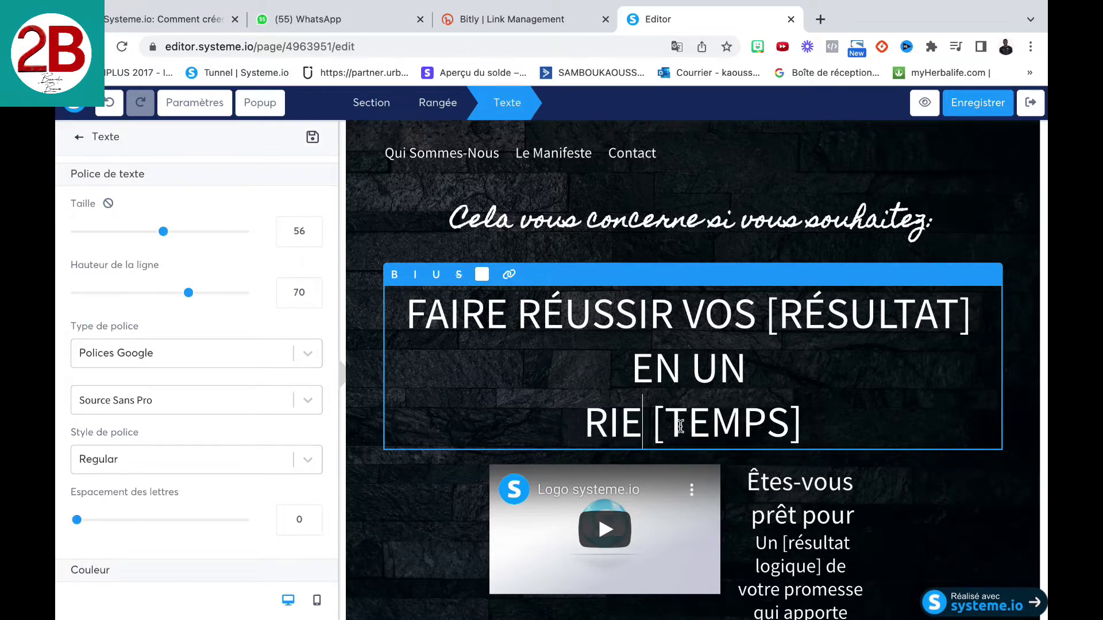
click(842, 382)
key(BackSpace)
key(BackSpace)
key(BackSpace)
key(BackSpace)
key(BackSpace)
key(BackSpace)
key(BackSpace)
key(BackSpace)
key(BackSpace)
key(BackSpace)
key(BackSpace)
key(BackSpace)
key(BackSpace)
key(BackSpace)
key(BackSpace)
key(BackSpace)
key(BackSpace)
key(BackSpace)
key(BackSpace)
key(BackSpace)
key(BackSpace)
key(BackSpace)
key(BackSpace)
key(BackSpace)
key(BackSpace)
key(BackSpace)
key(BackSpace)
key(BackSpace)
key(BackSpace)
key(BackSpace)
key(BackSpace)
key(BackSpace)
key(BackSpace)
key(BackSpace)
key(BackSpace)
key(BackSpace)
key(BackSpace)
key(BackSpace)
key(BackSpace)
key(BackSpace)
key(BackSpace)
key(BackSpace)
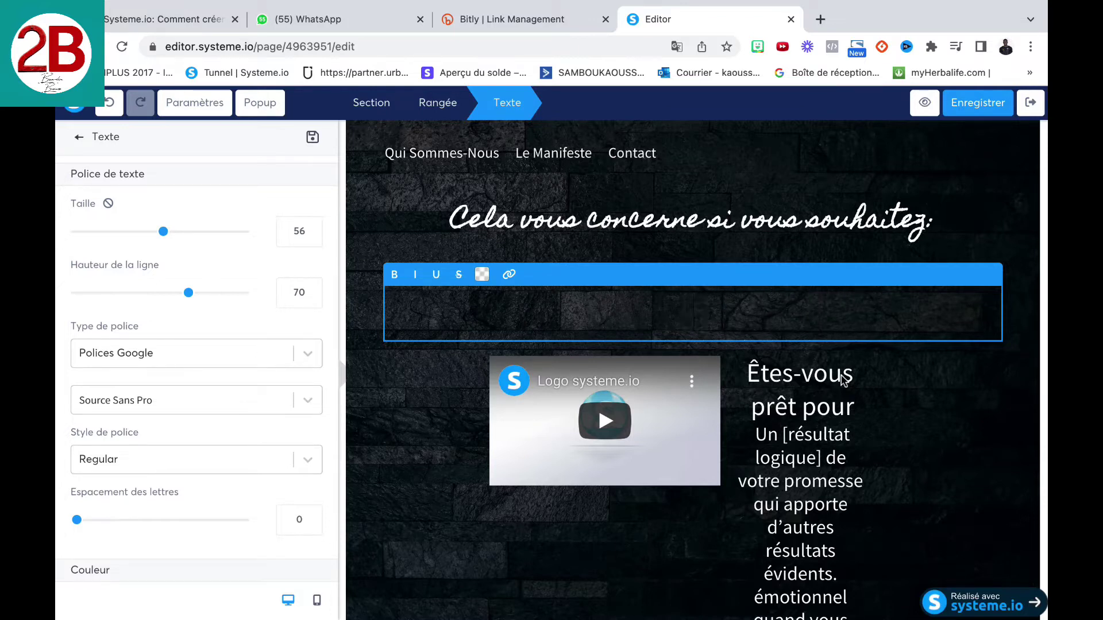
Try a short text in the emptied headline, check its colour and spacing settings, and undo the entry.
text(COC)
key(BackSpace)
key(BackSpace)
scroll(208, 271, down, 5)
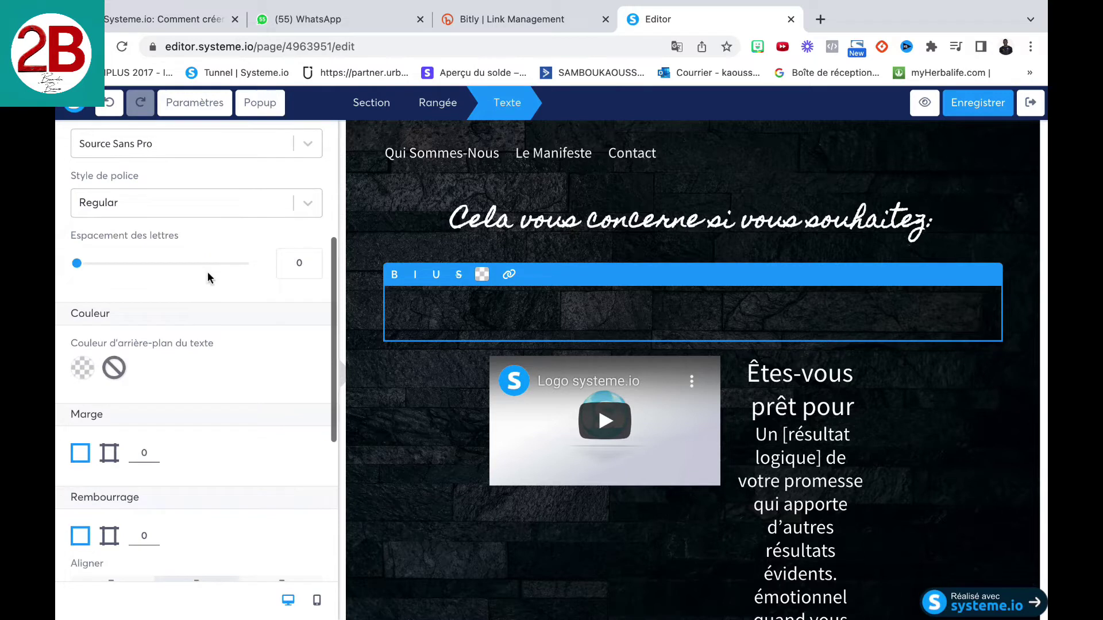
scroll(119, 349, down, 6)
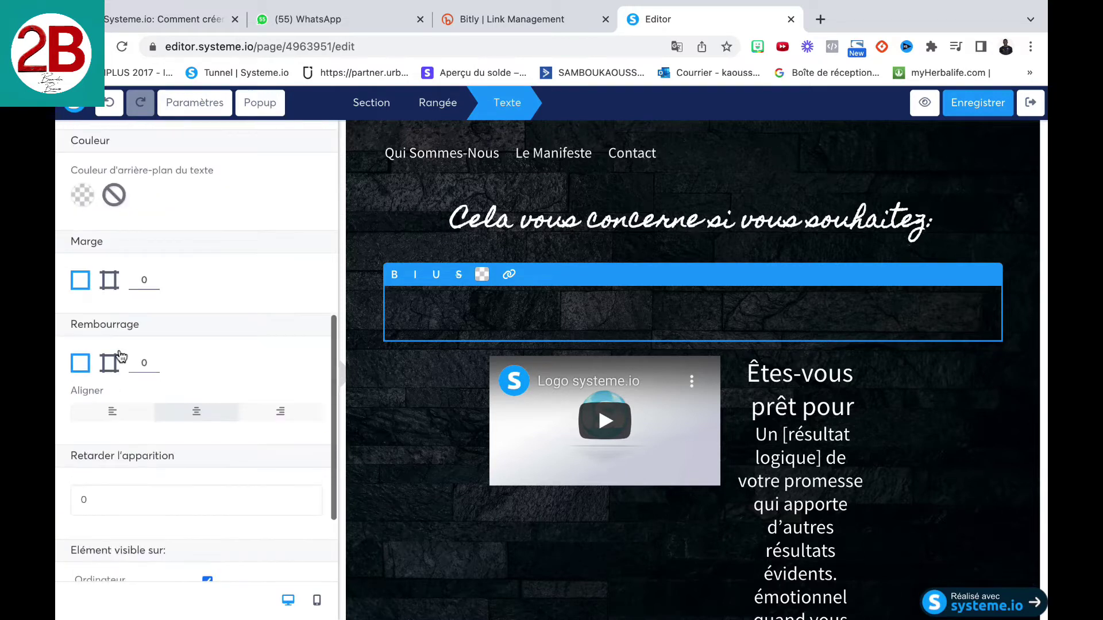
scroll(120, 356, up, 5)
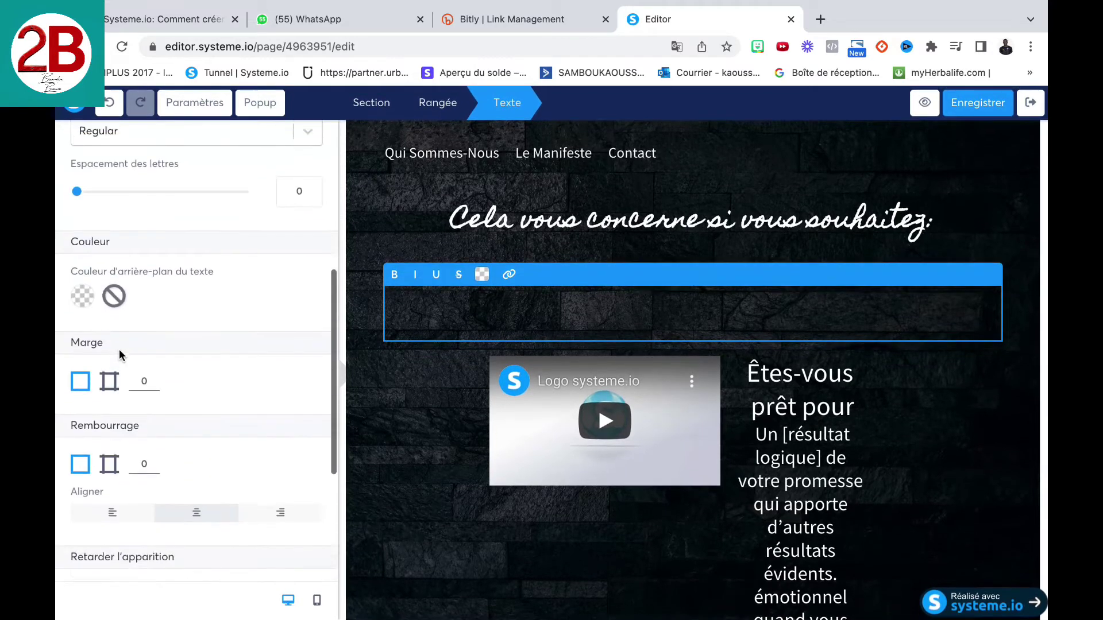
scroll(118, 349, up, 2)
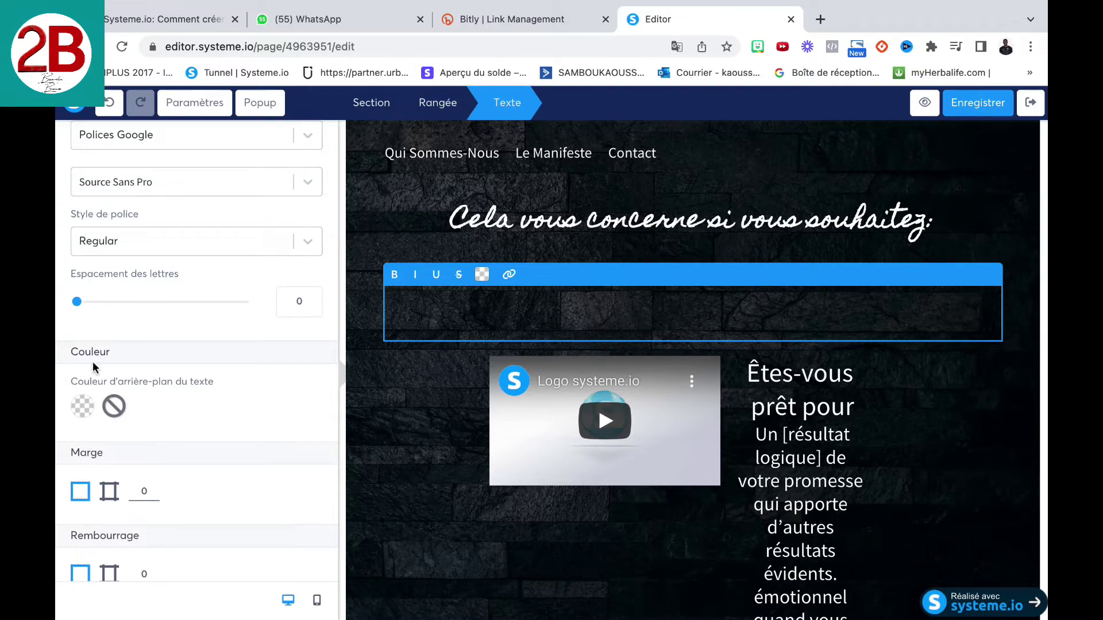
click(107, 107)
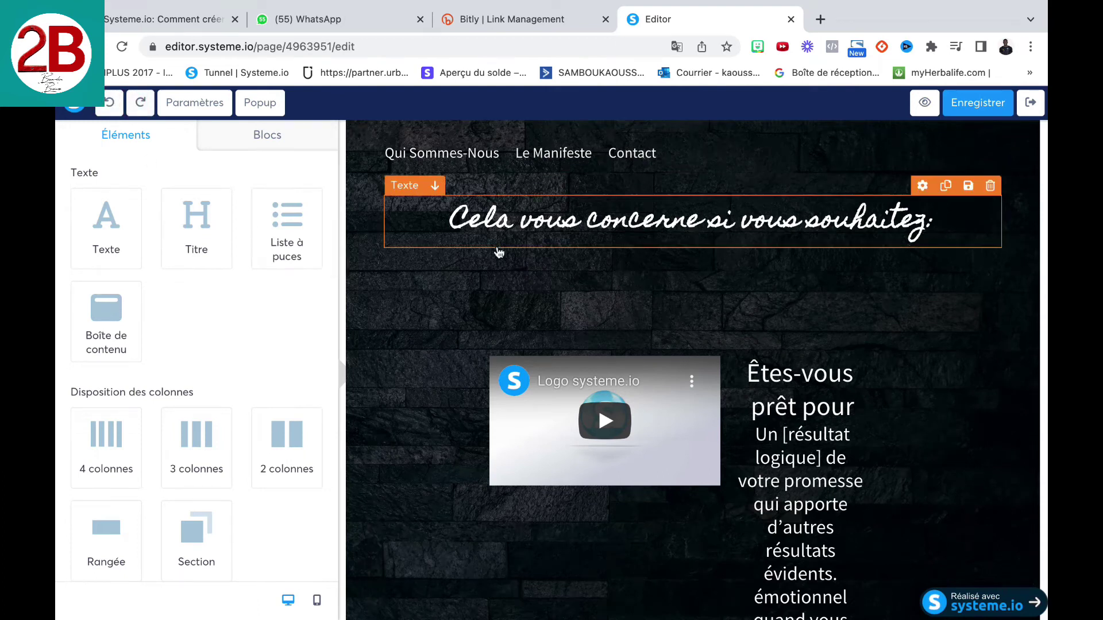
Check the text settings of the handwritten tagline and of the emptied headline, down to the headline's visibility and HTML attributes.
click(626, 235)
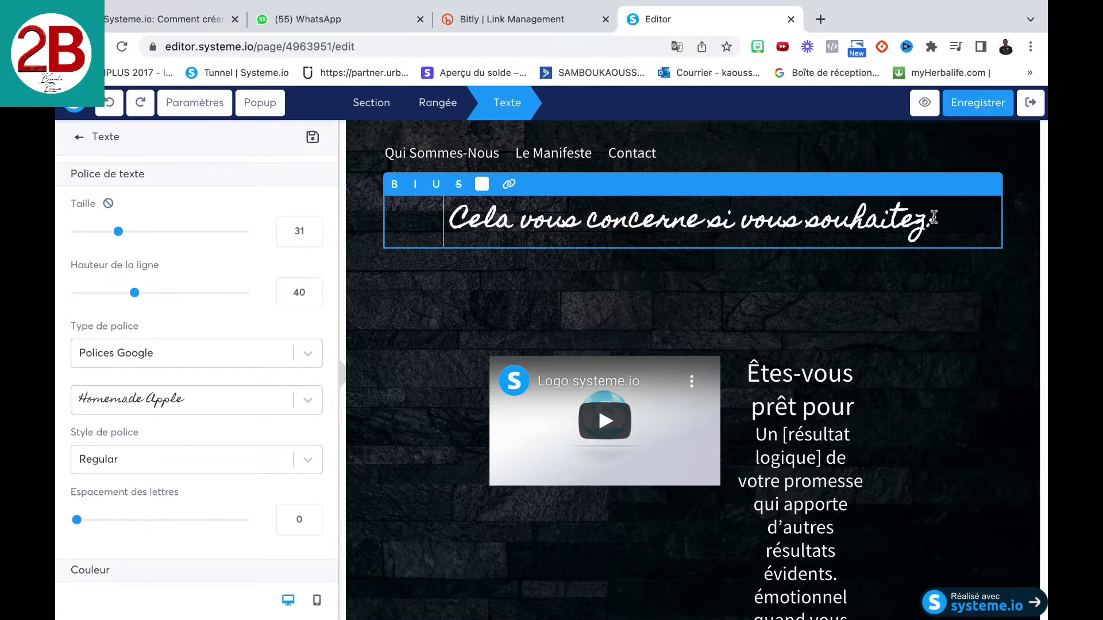
click(833, 329)
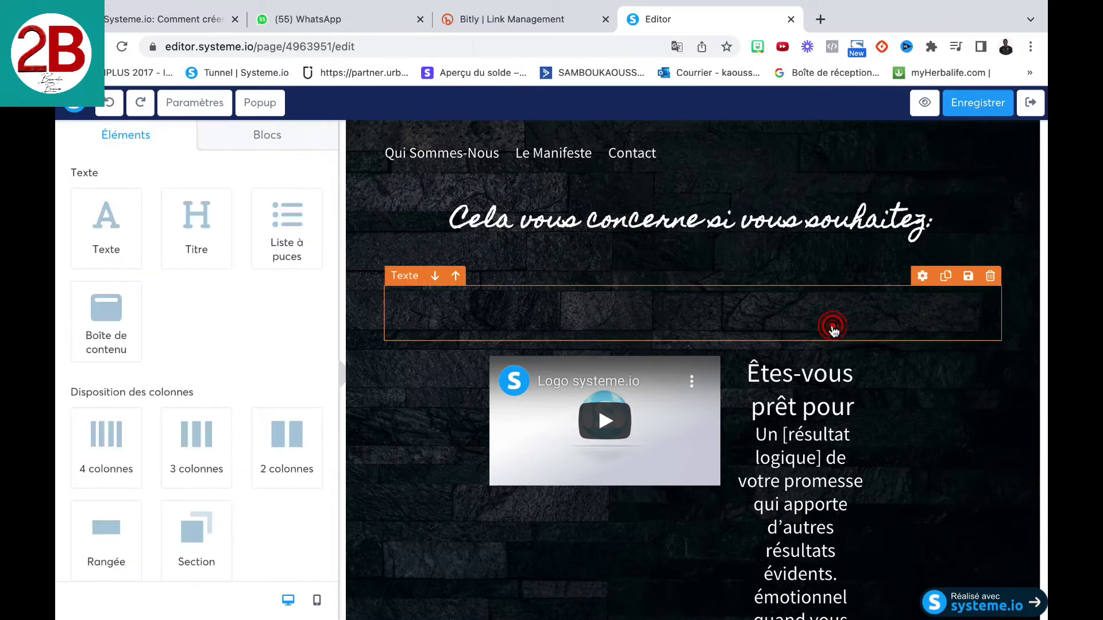
click(834, 329)
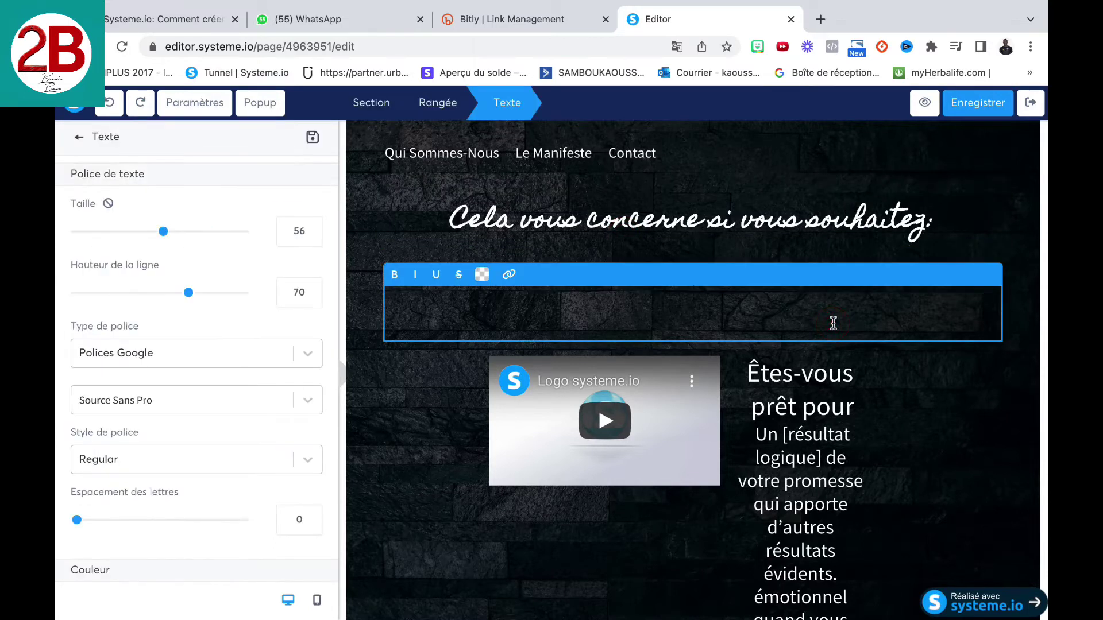
scroll(219, 257, down, 2)
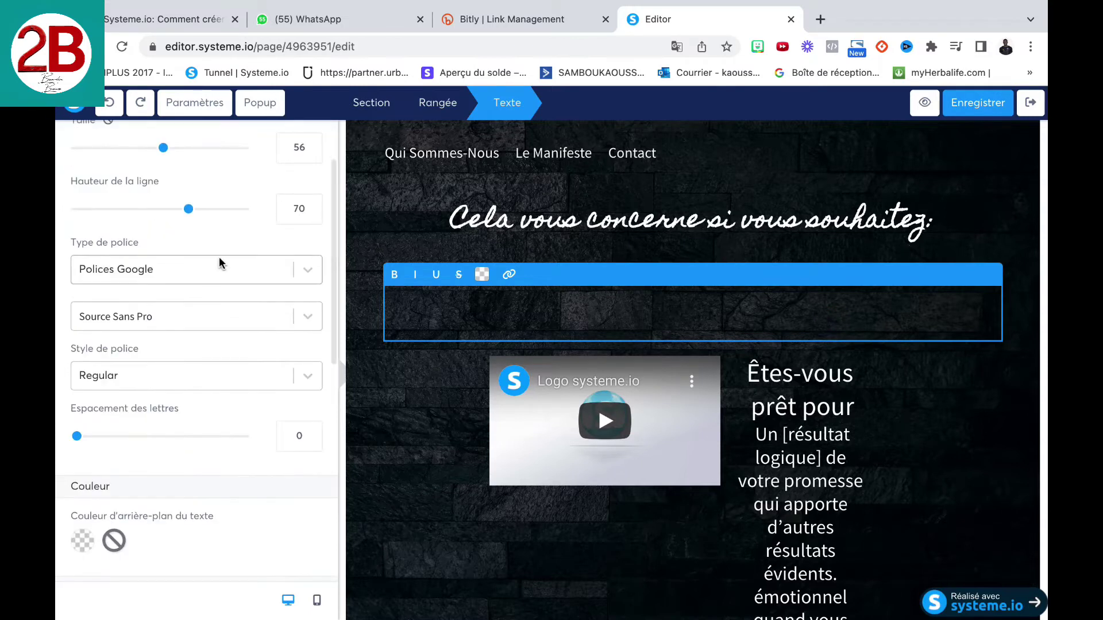
scroll(218, 257, down, 6)
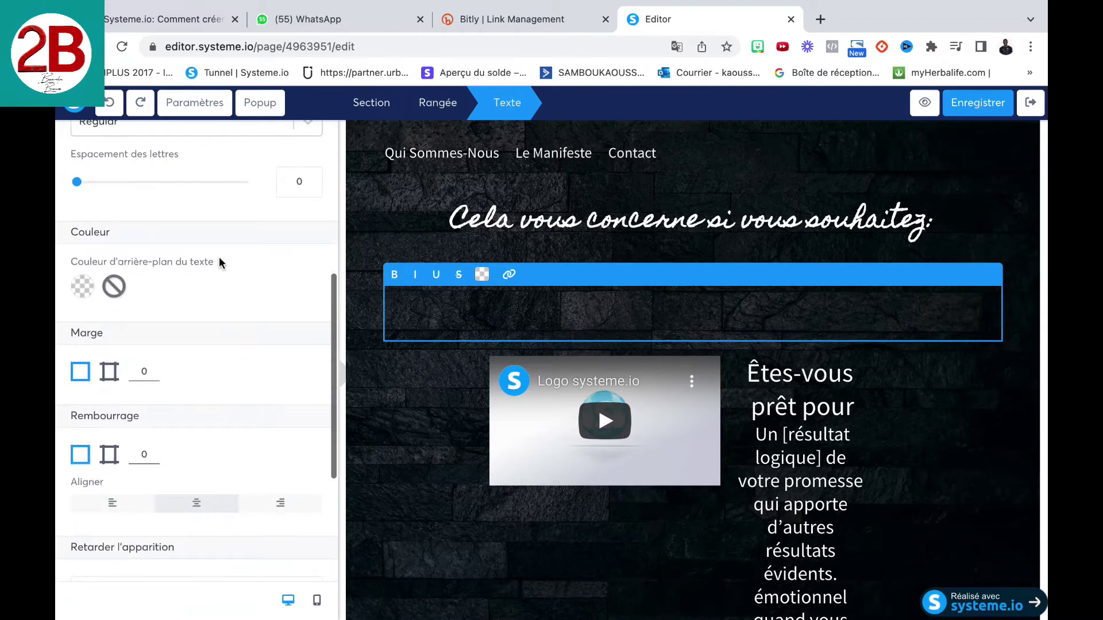
scroll(219, 262, down, 2)
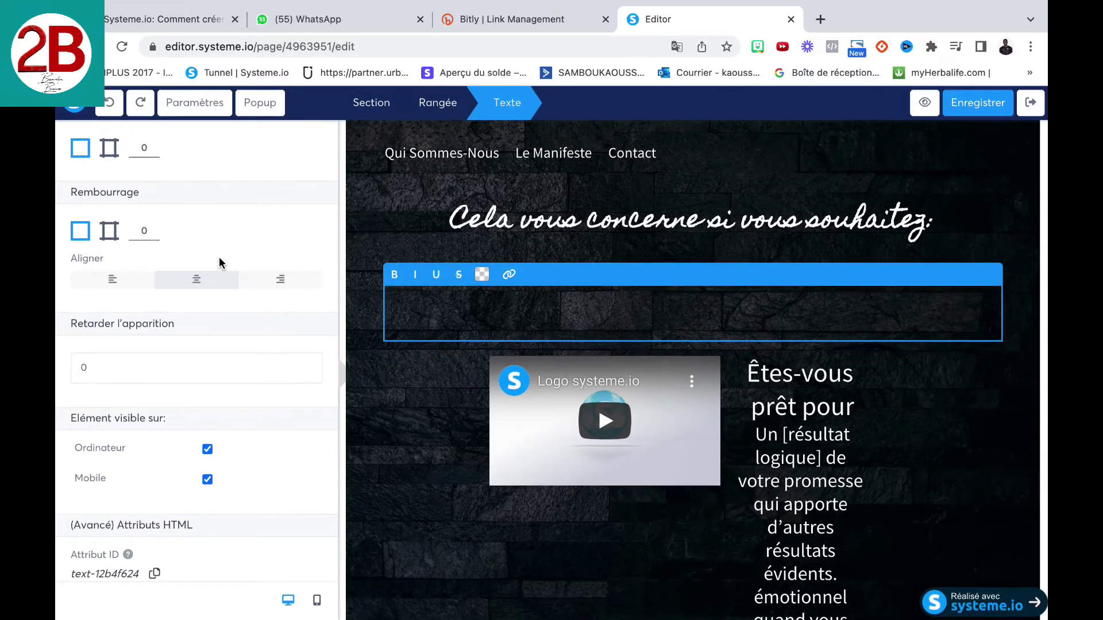
Enter "HHH" as the headline text and colour it white (FFFFFF).
text(HHH)
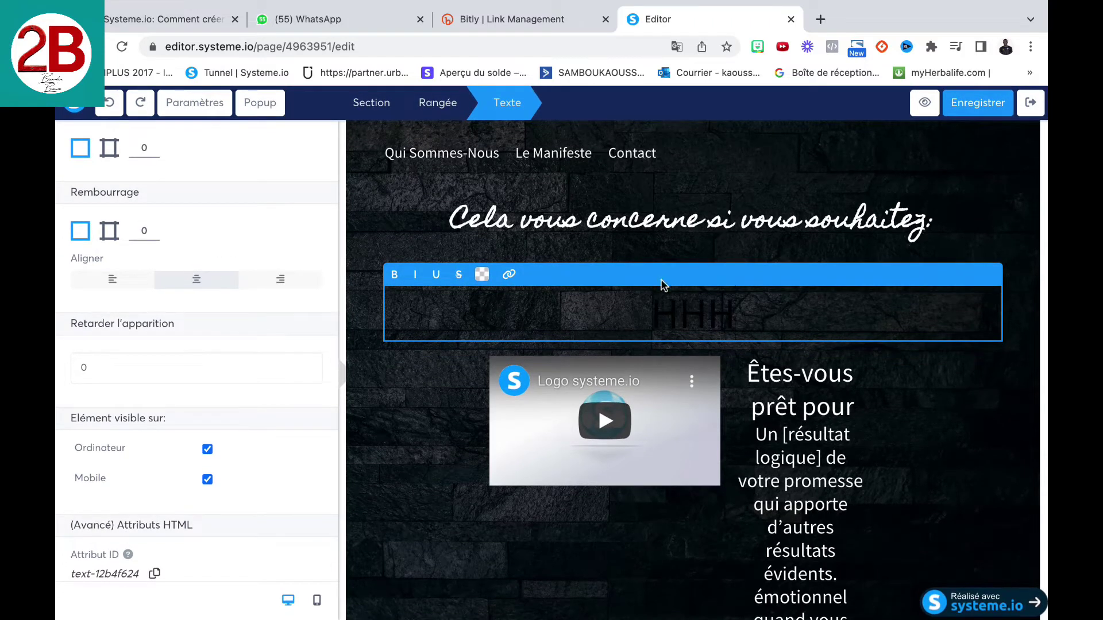
drag(749, 304, 652, 308)
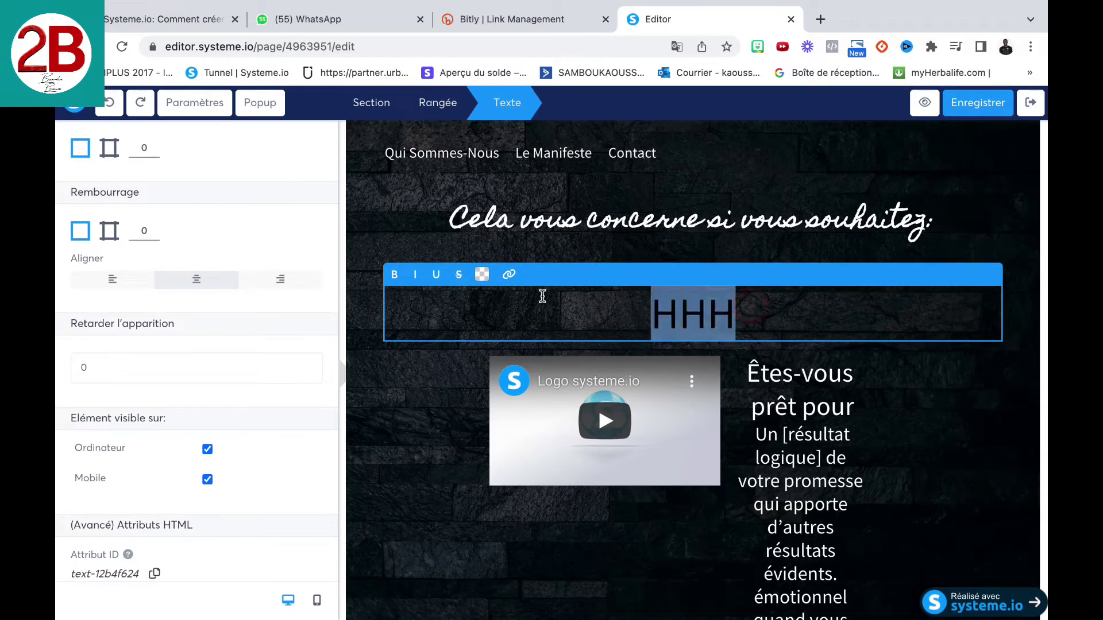
click(481, 273)
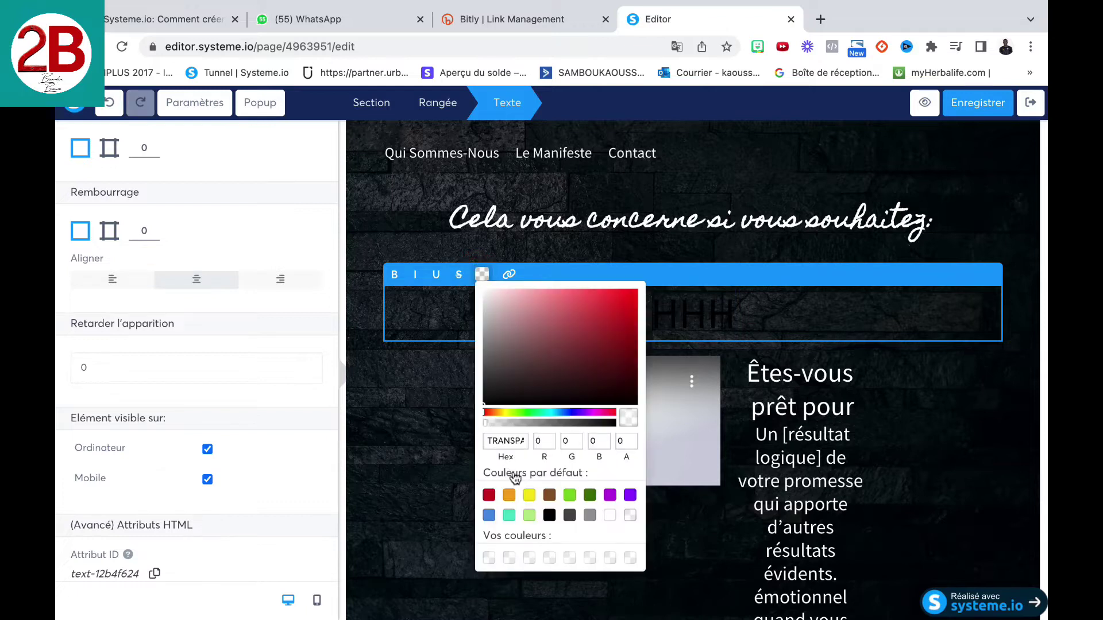
click(611, 515)
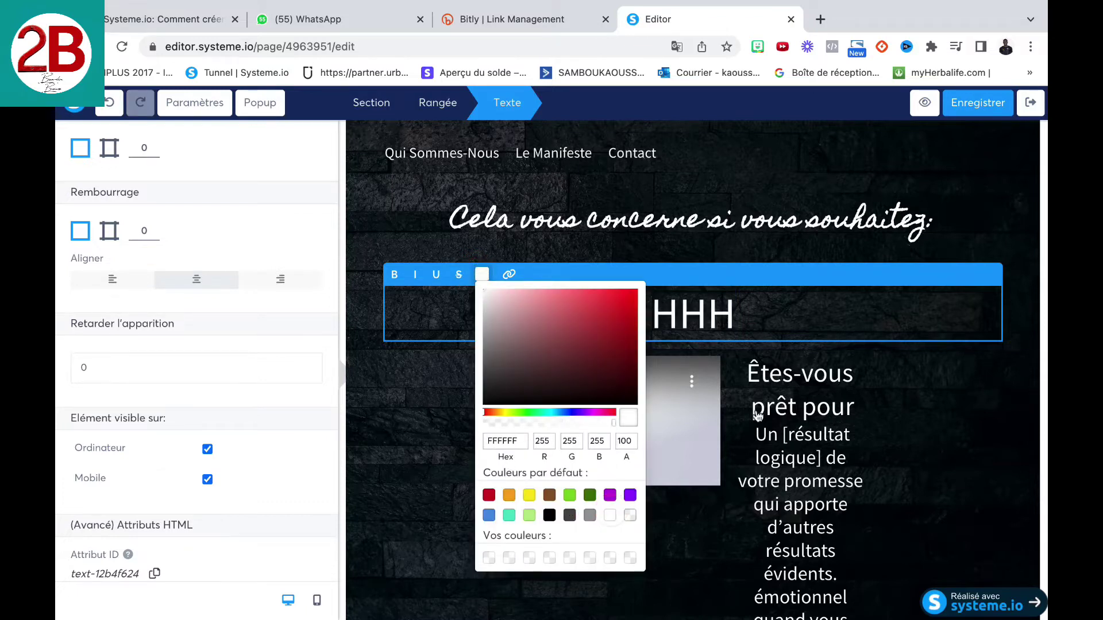
Replace the "HHH" headline text with "PERDRE 4 KG".
click(770, 321)
key(BackSpace)
key(BackSpace)
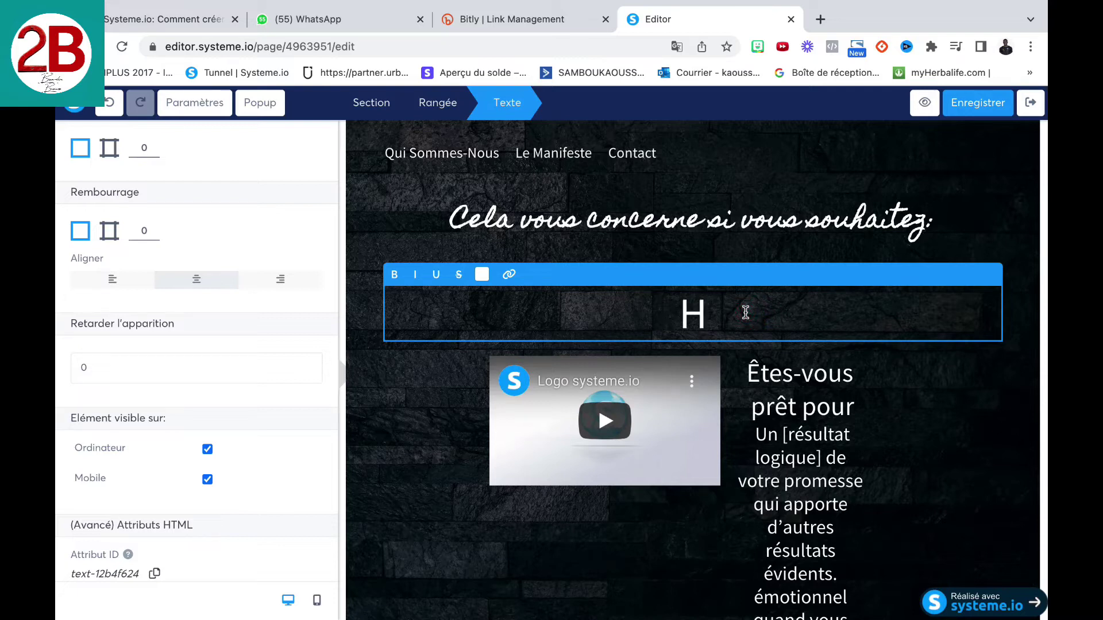
text(COMMR)
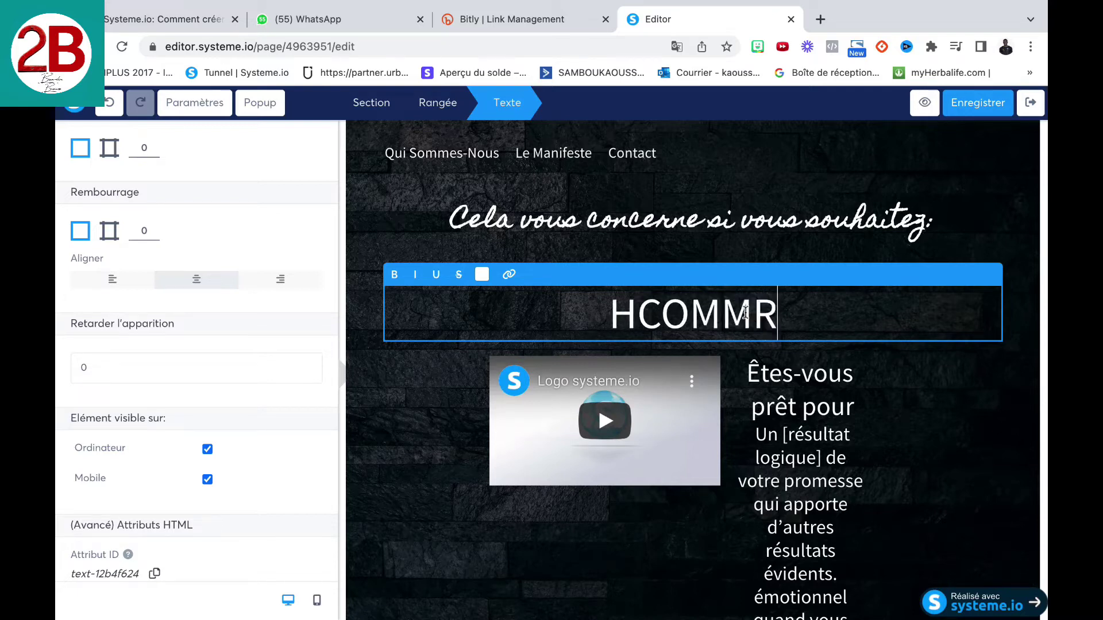
key(BackSpace)
key(BackSpace)
click(665, 313)
key(BackSpace)
click(737, 313)
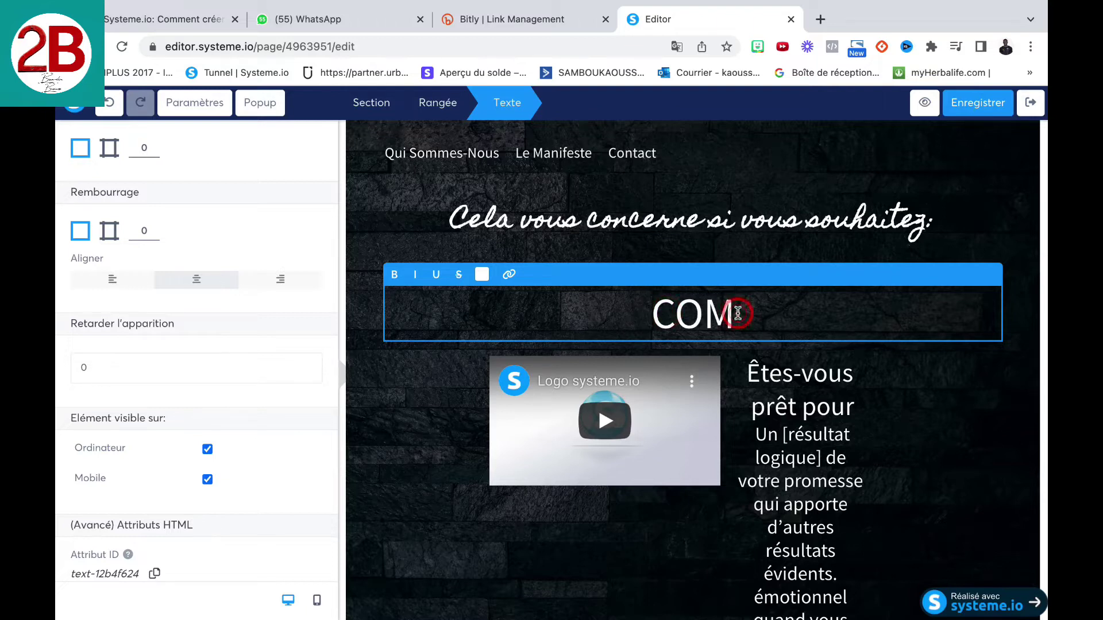
key(BackSpace)
key(BackSpace)
text(PERDRE)
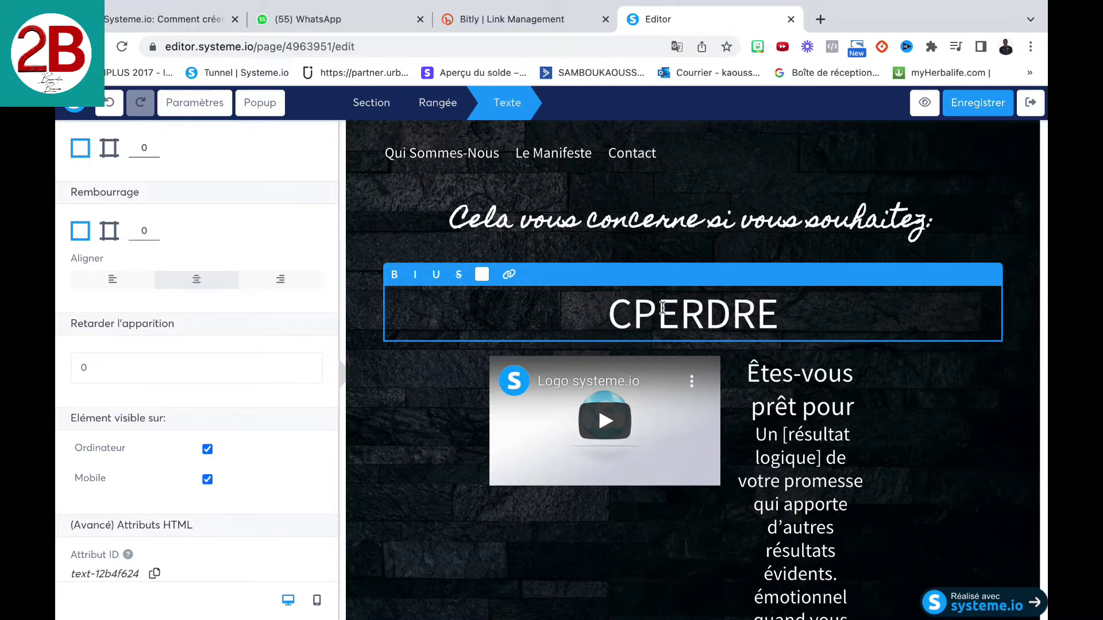
click(633, 311)
key(BackSpace)
click(782, 307)
text(4)
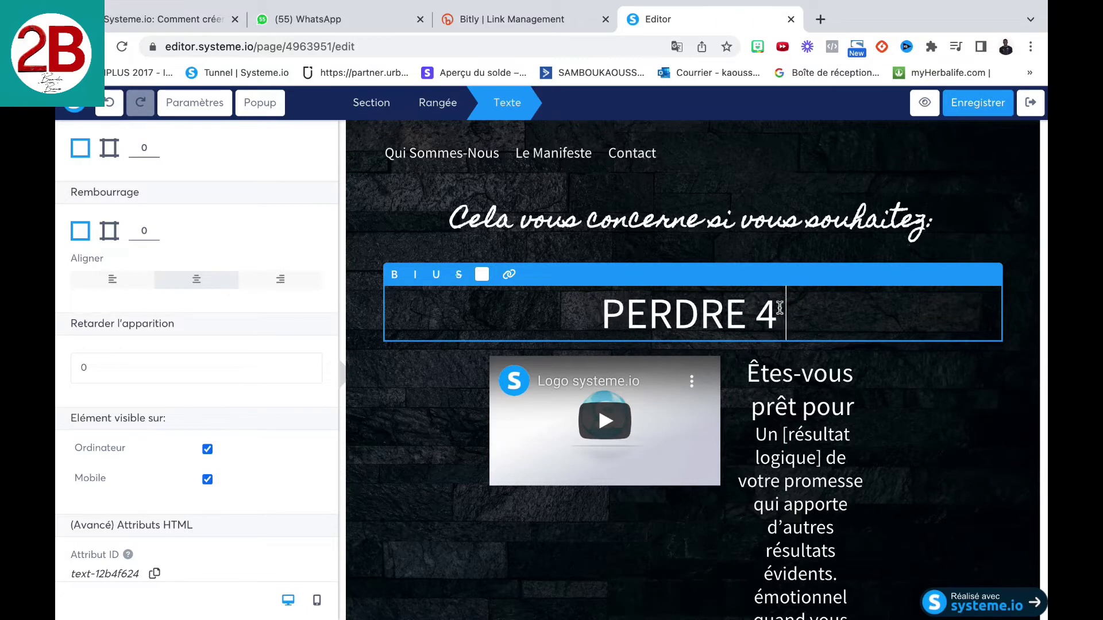
text( KG)
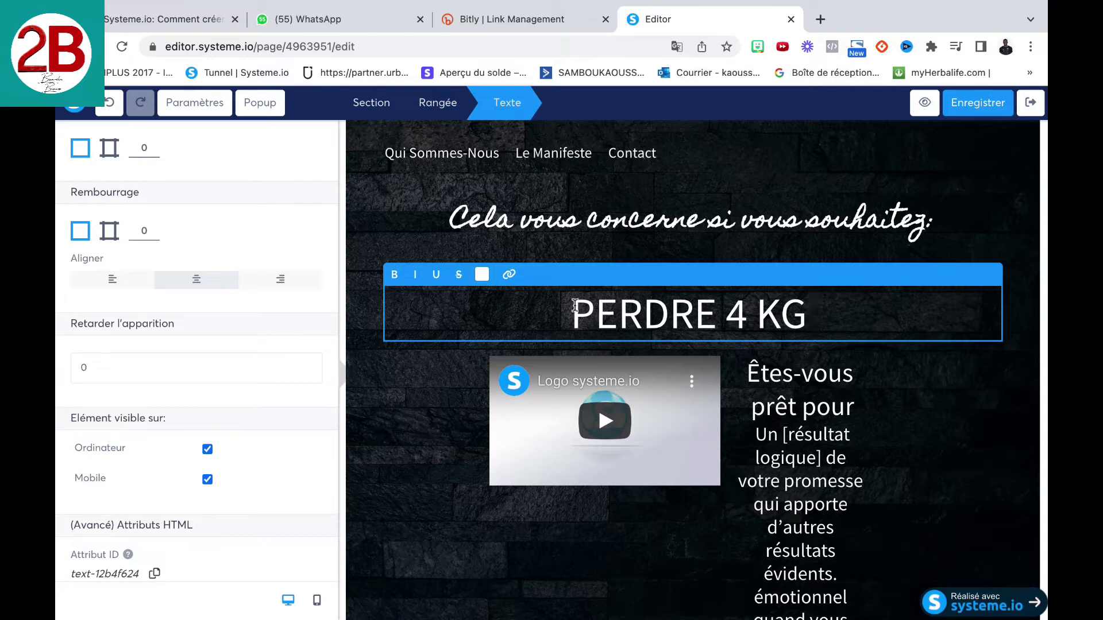
Extend the headline with "COMMENT" before "PERDRE 4 KG" and "DE GRAS" after it.
text(COMMEN)
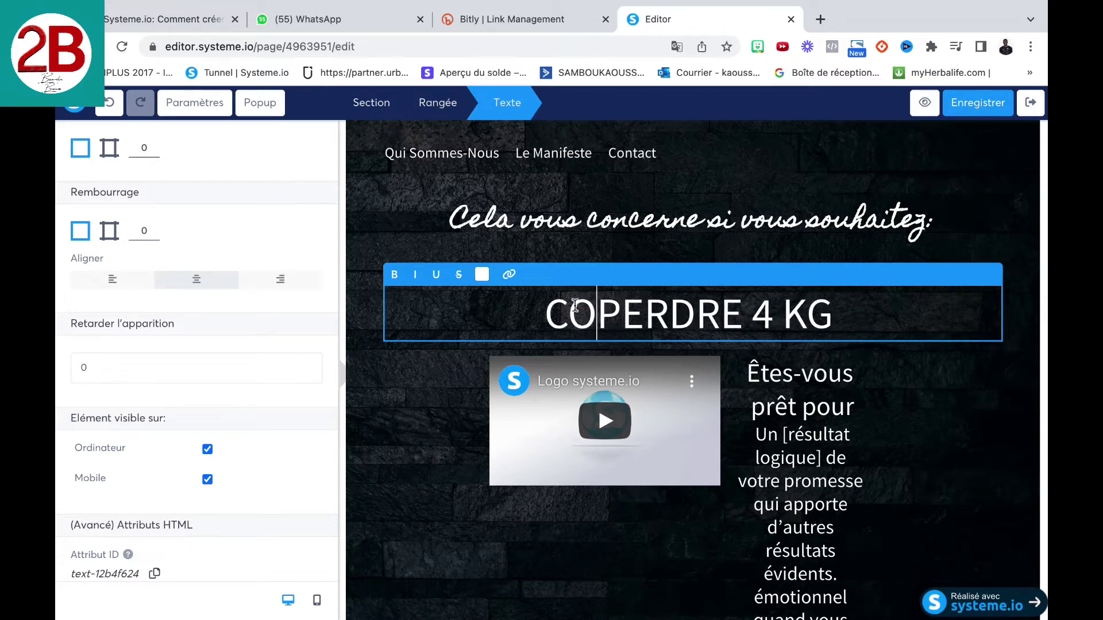
text(T)
click(914, 306)
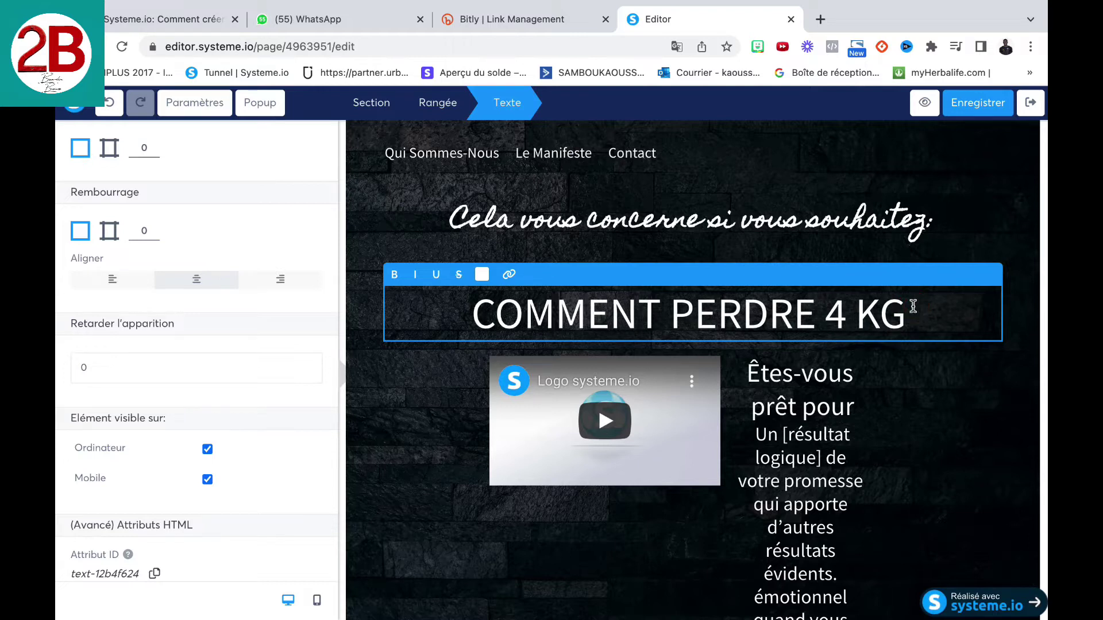
text(D)
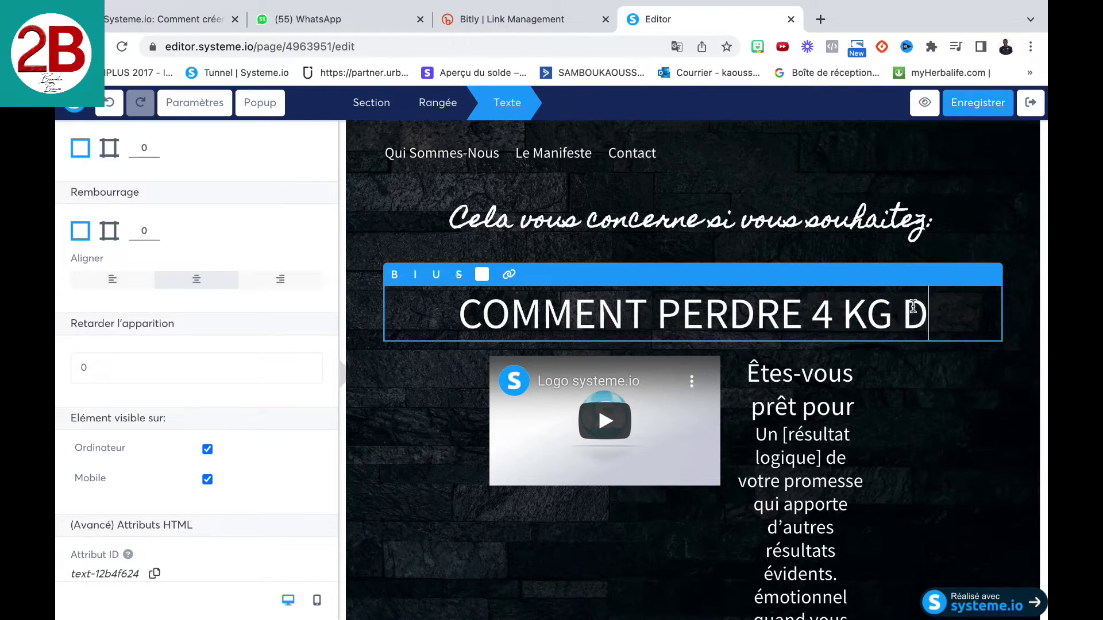
text(E GR)
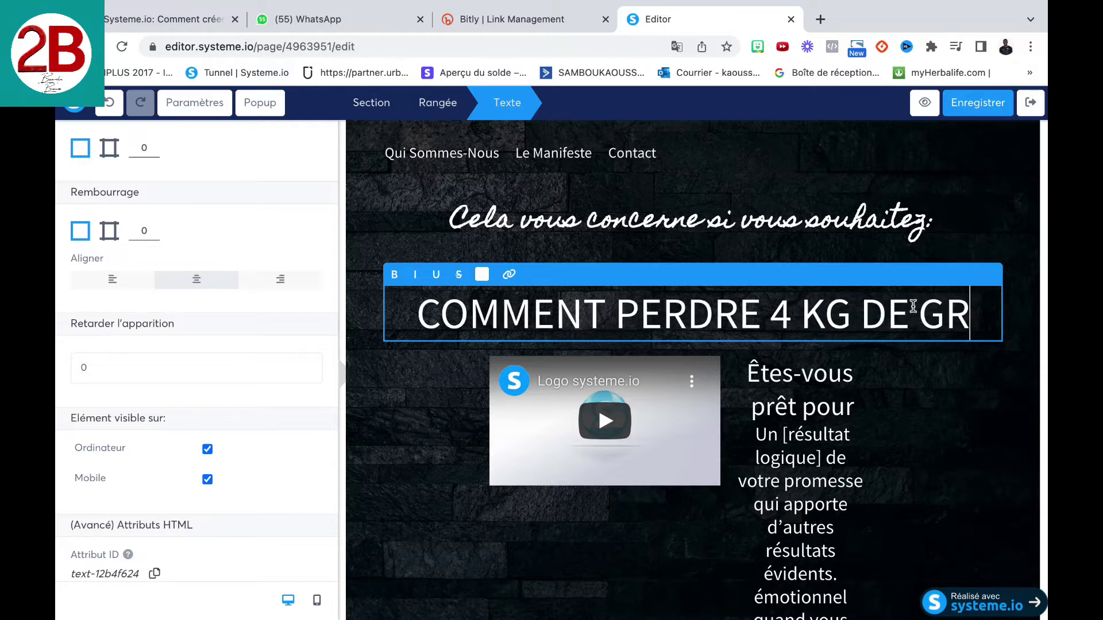
key(BackSpace)
text(AS)
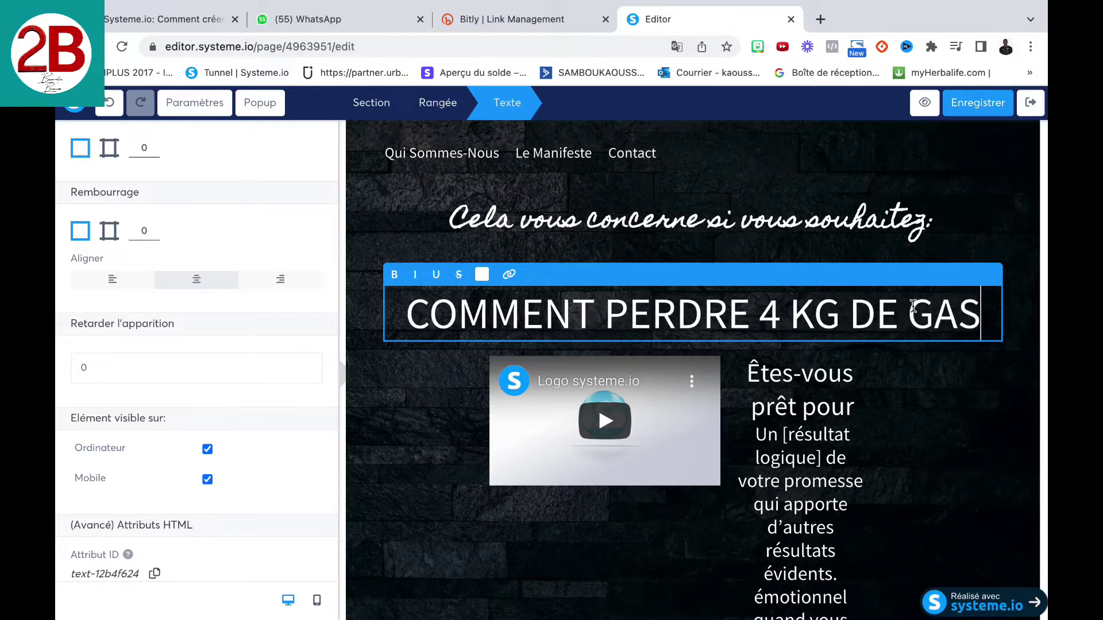
key(BackSpace)
key(BackSpace)
text(RAS)
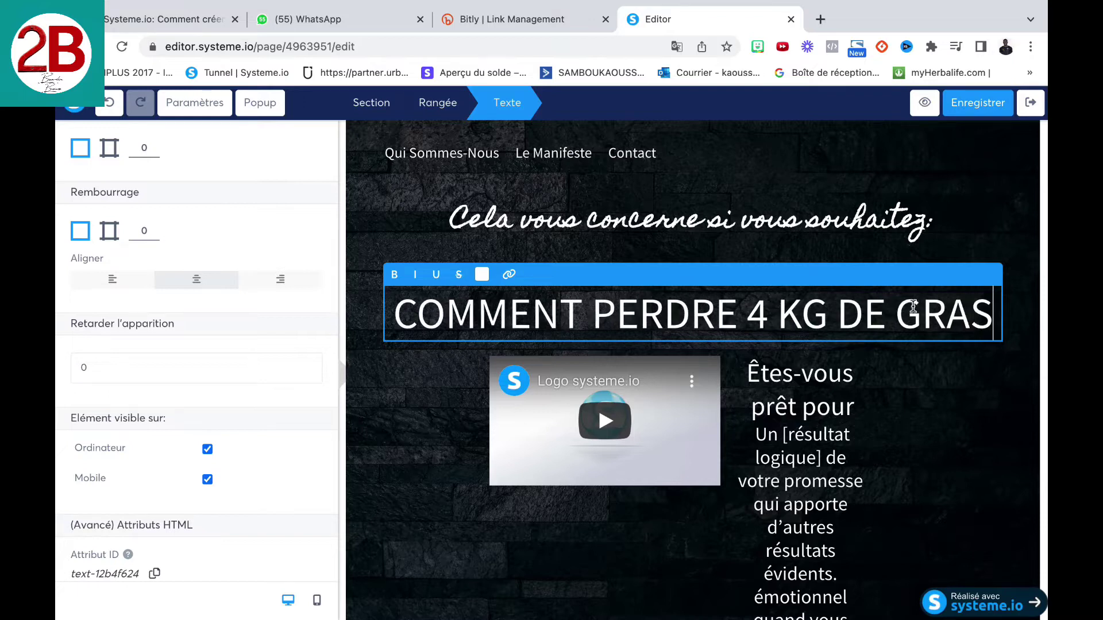
Complete the headline by adding "EN 1 MOIS" at its end.
text( EN)
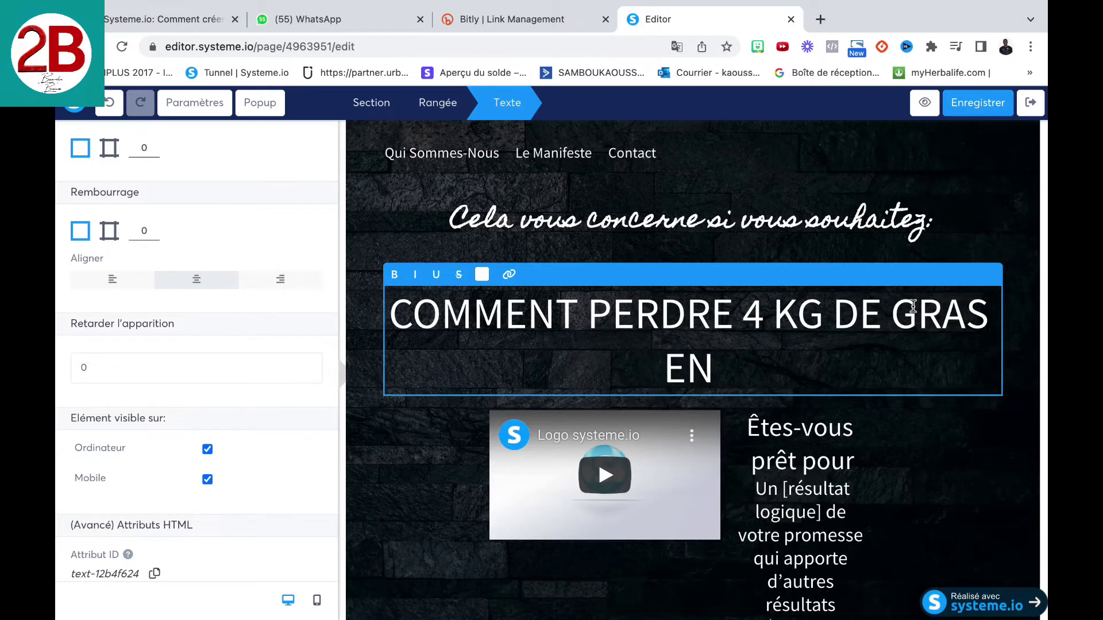
text( ")
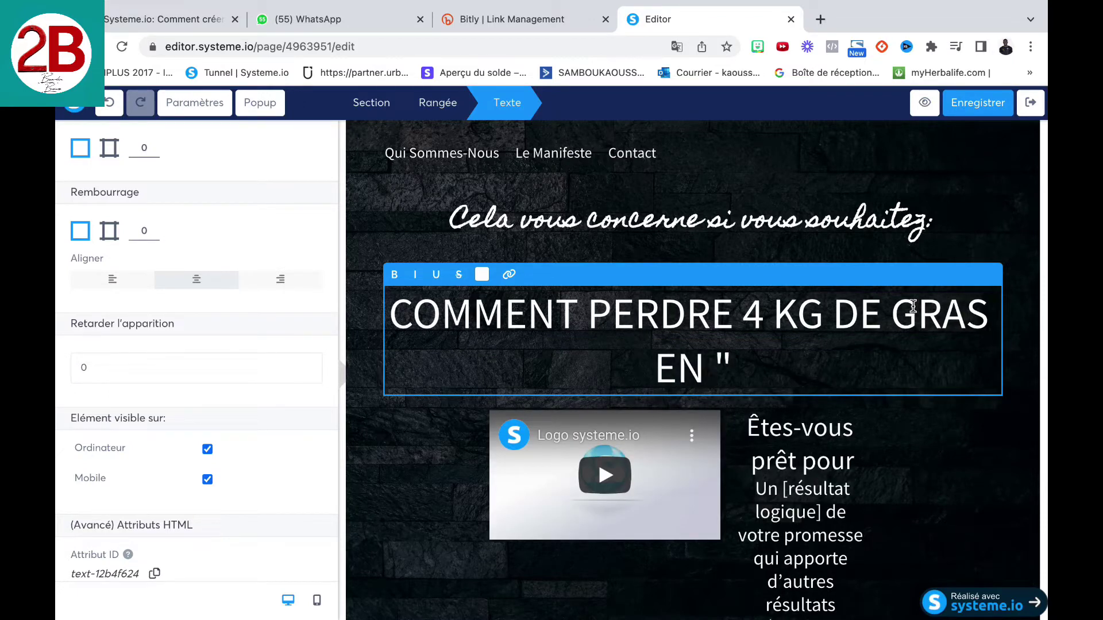
key(BackSpace)
key(BackSpace)
text(é)
key(BackSpace)
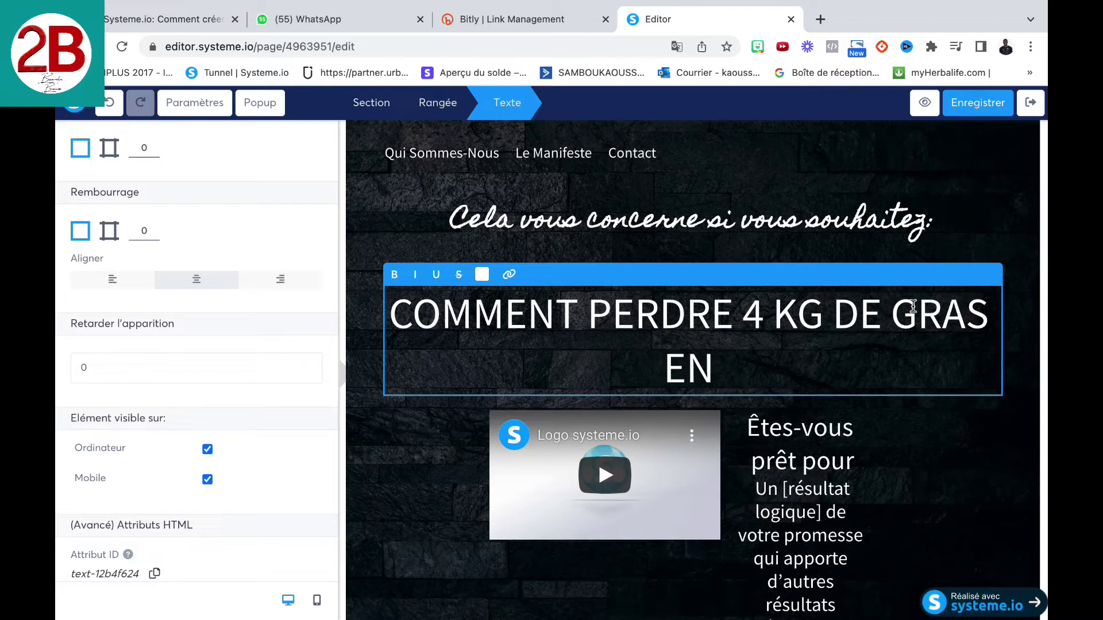
text(1 MOIS)
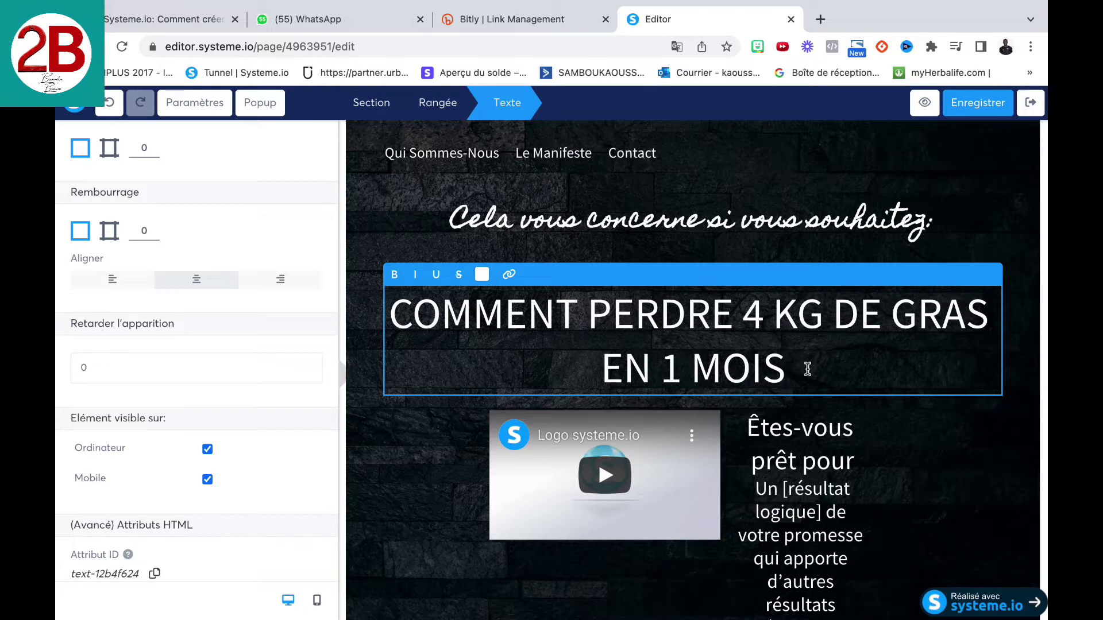
Move the handwritten "Cela vous concerne si vous souhaitez:" tagline directly below the headline.
click(849, 382)
click(771, 244)
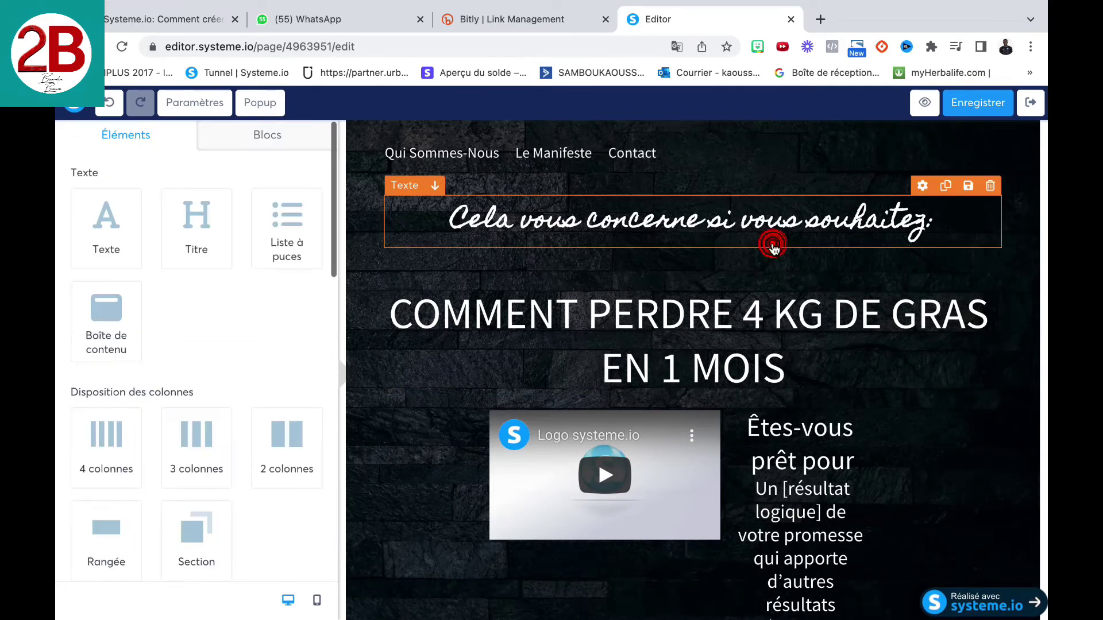
drag(760, 223, 756, 374)
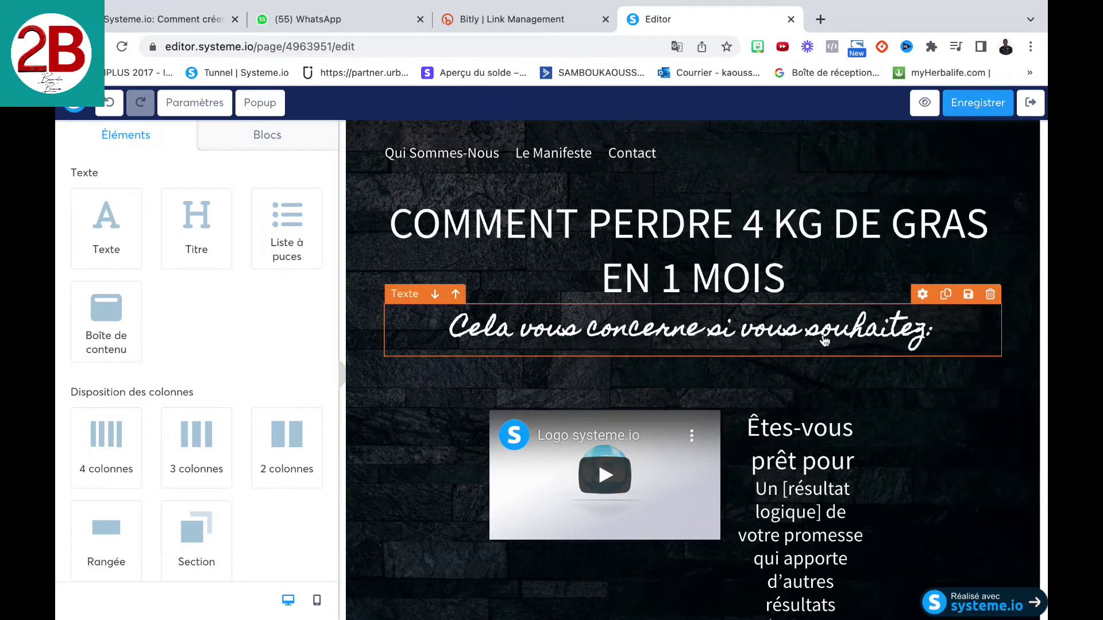
Clear the wording of the "Cela vous concerne si vous souhaitez:" tagline, working back from its final colon to the initial letter.
click(825, 339)
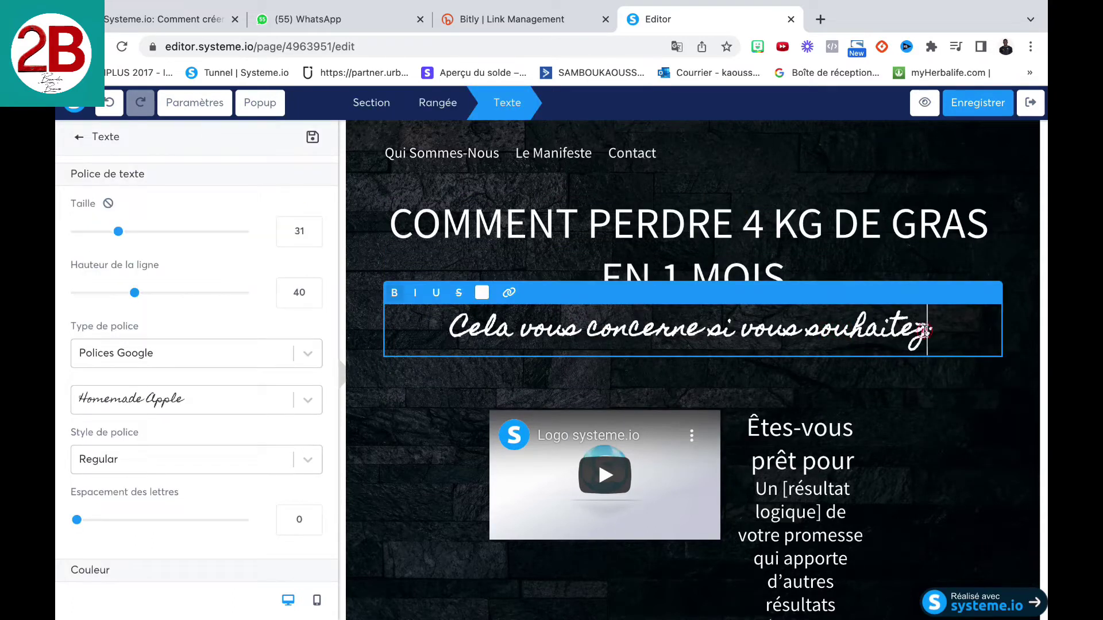
key(BackSpace)
key(BackSpace)
key(BackSpace)
key(BackSpace)
key(BackSpace)
key(BackSpace)
key(BackSpace)
key(BackSpace)
key(BackSpace)
key(BackSpace)
key(BackSpace)
key(BackSpace)
key(BackSpace)
key(BackSpace)
key(BackSpace)
key(BackSpace)
key(BackSpace)
key(BackSpace)
key(BackSpace)
key(BackSpace)
key(BackSpace)
key(BackSpace)
key(BackSpace)
key(BackSpace)
key(BackSpace)
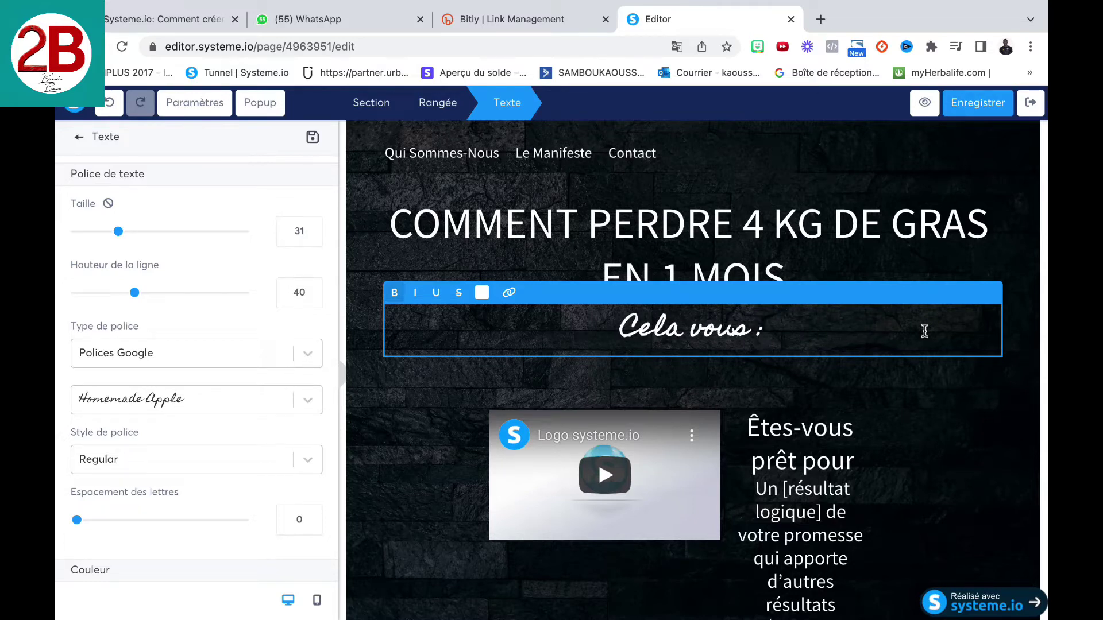
key(BackSpace)
key(BackSpace)
key(BackSpace)
key(BackSpace)
key(BackSpace)
key(BackSpace)
key(BackSpace)
key(BackSpace)
key(BackSpace)
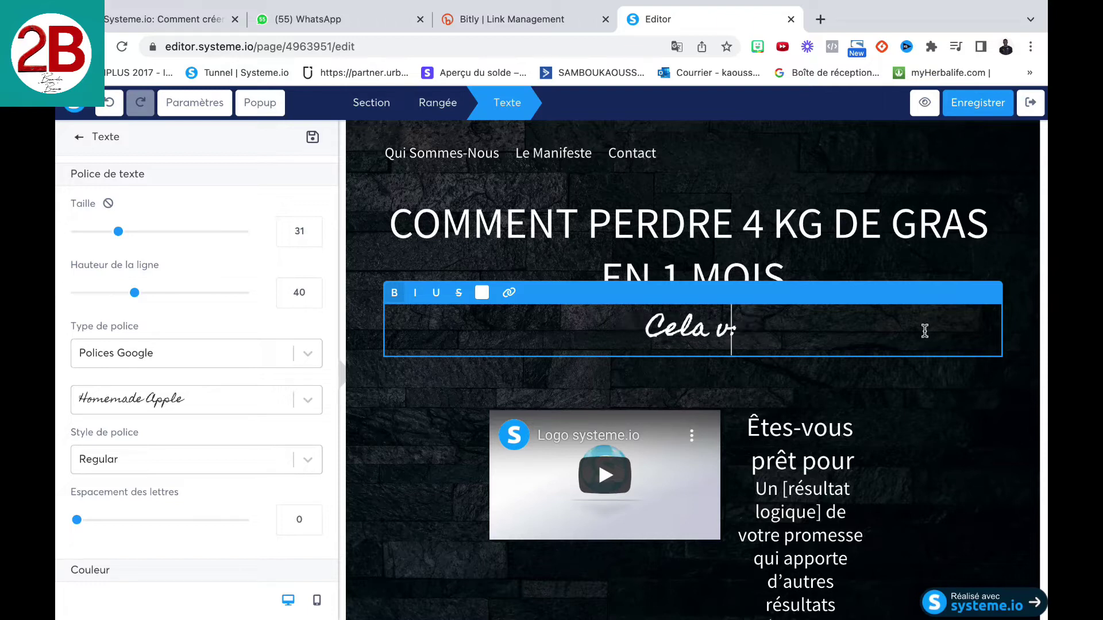
key(BackSpace)
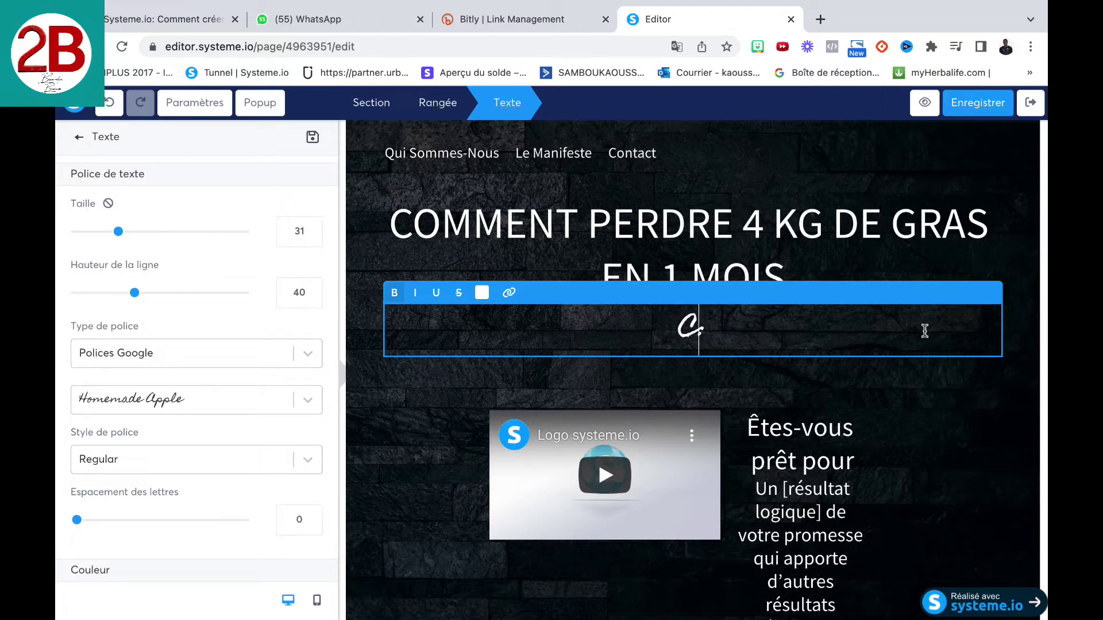
Enter "SANS REGIME NI PASSER DES HEURES AU SPORT" before the tagline's colon and remove the leftover initial "C".
text(sans)
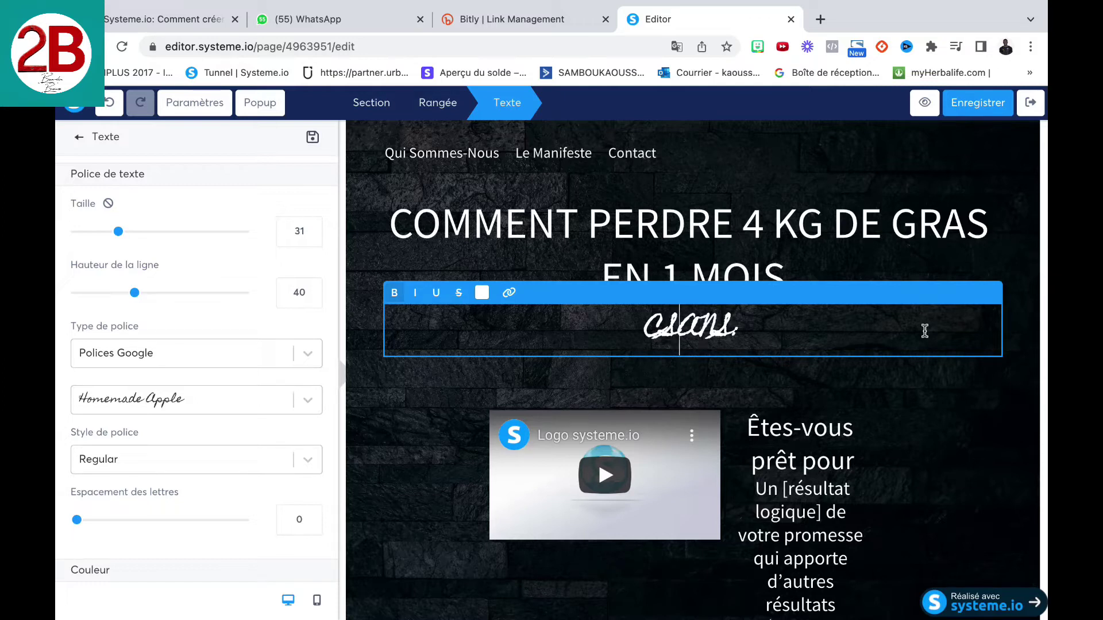
key(Home)
key(Delete)
key(Right)
key(Right)
key(Right)
key(Right)
key(Right)
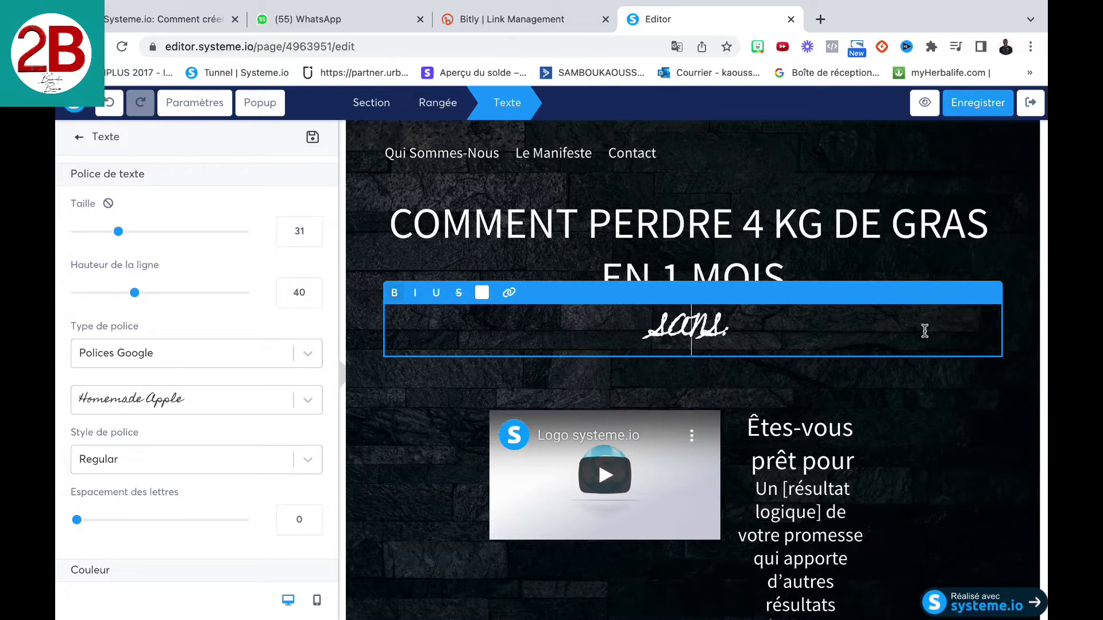
text(regim)
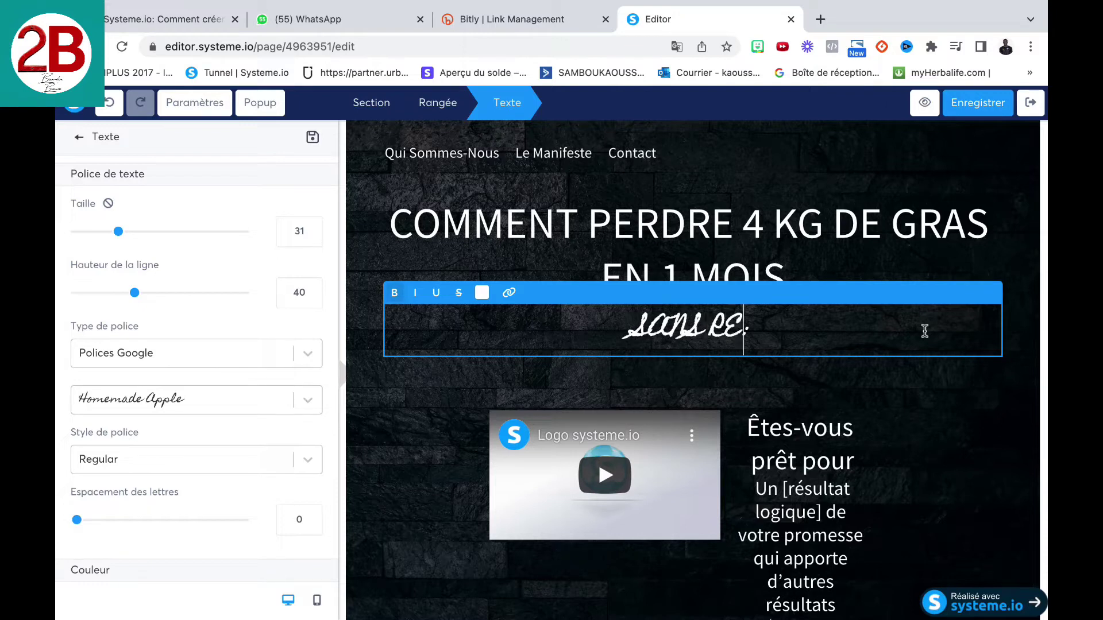
text(e)
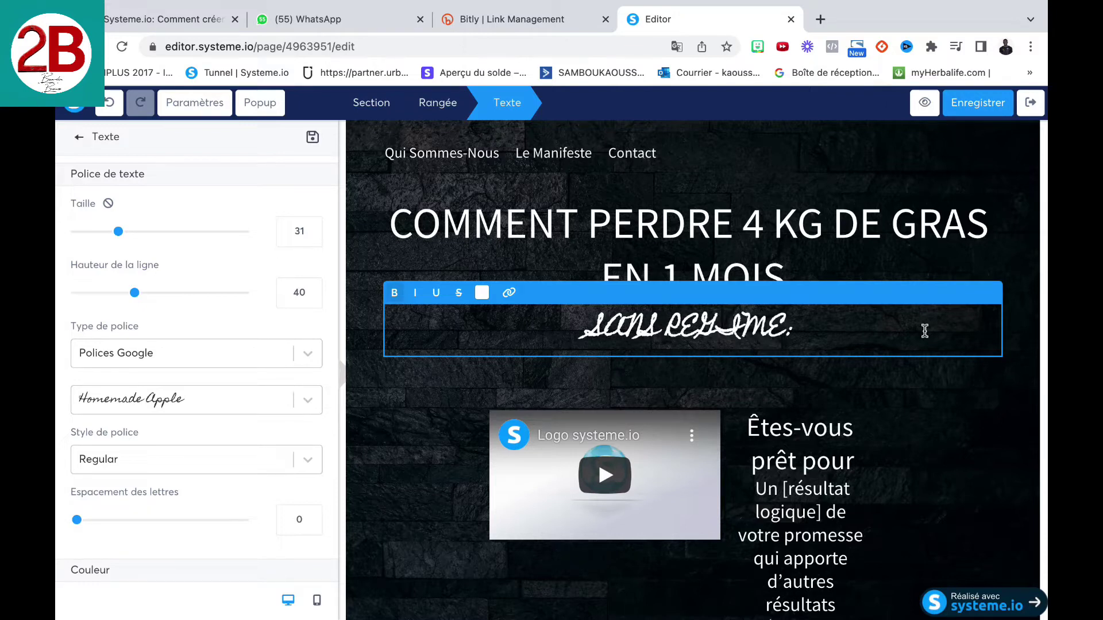
text( ni p)
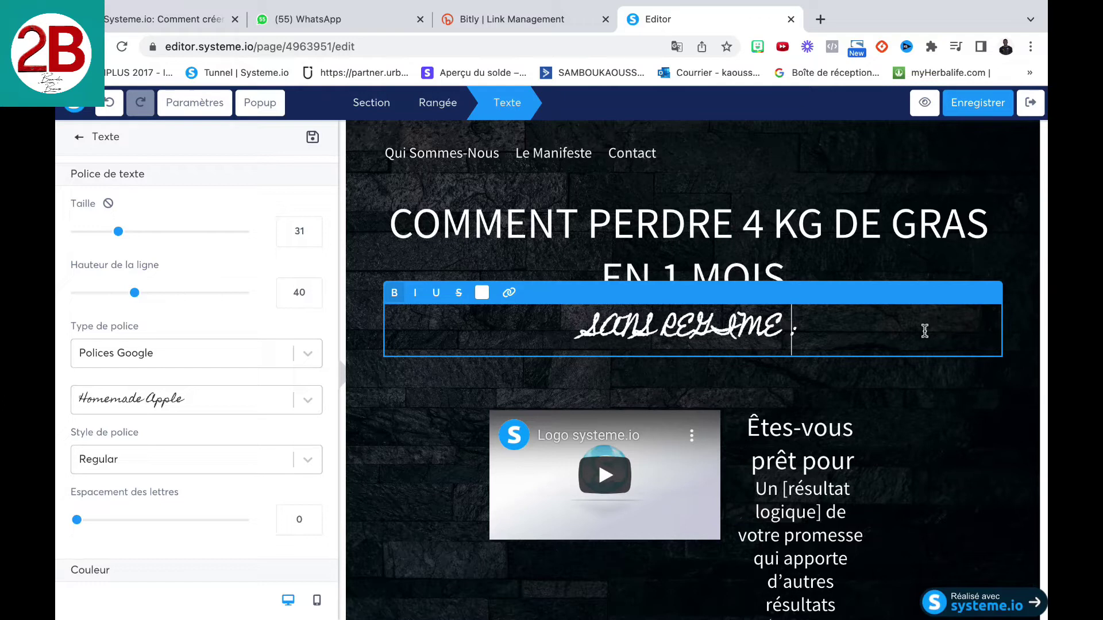
text(asser des)
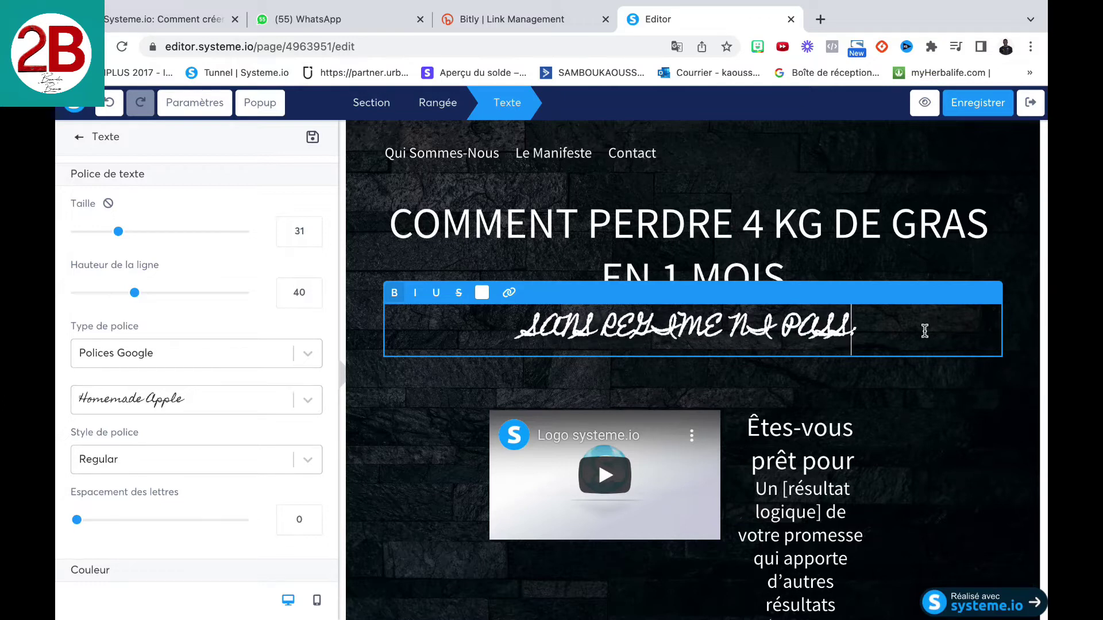
text( heures au sp)
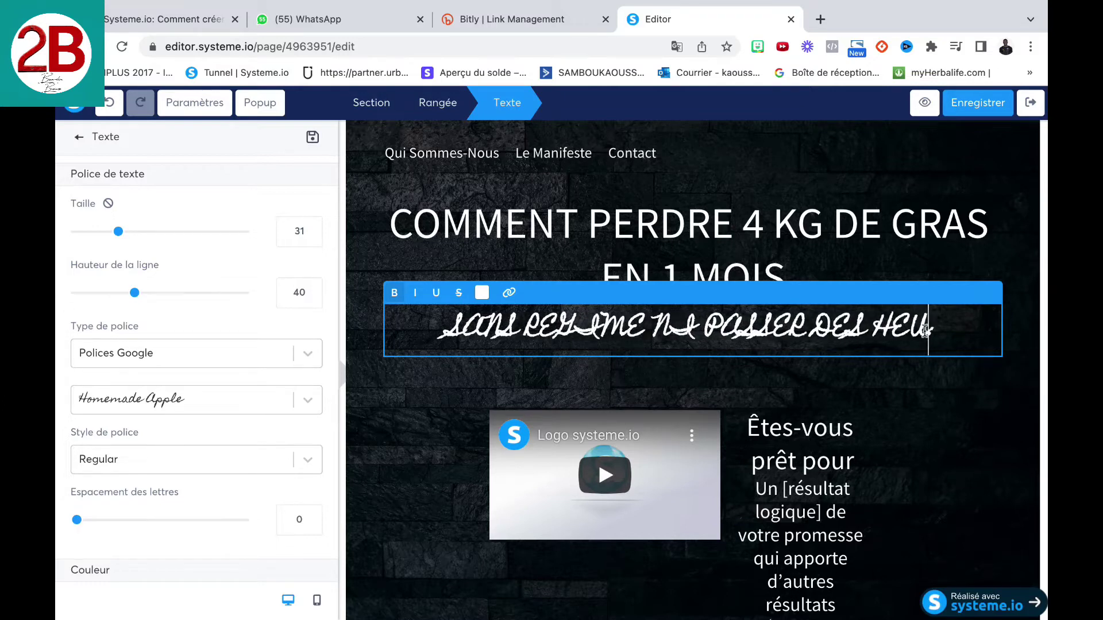
text(ort)
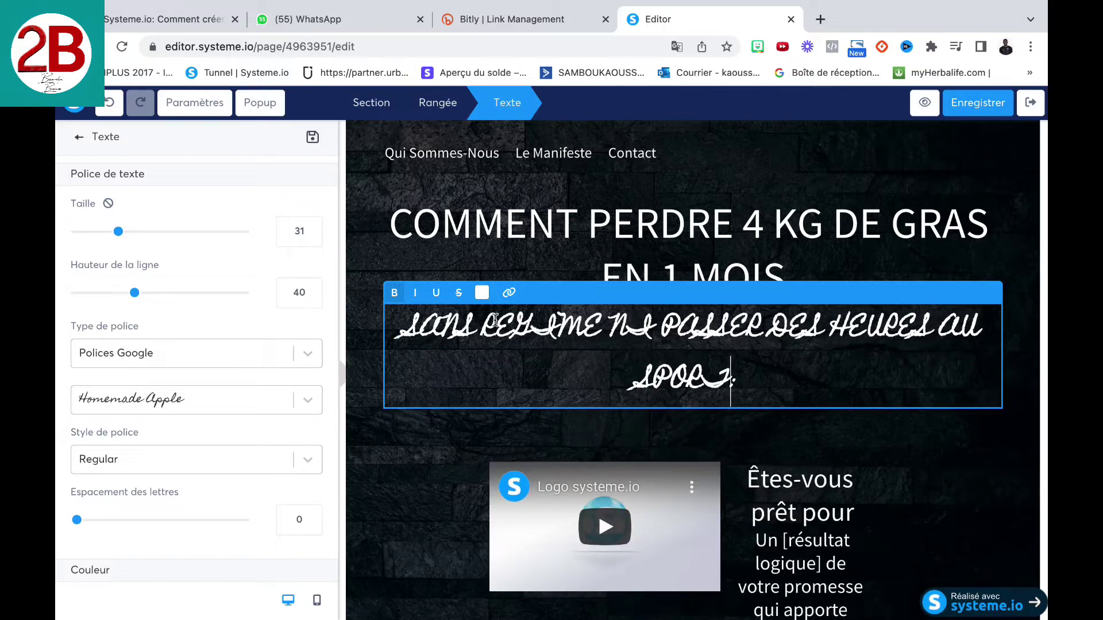
Change the tagline's Google font to Montserrat and finish editing the text.
scroll(153, 357, down, 2)
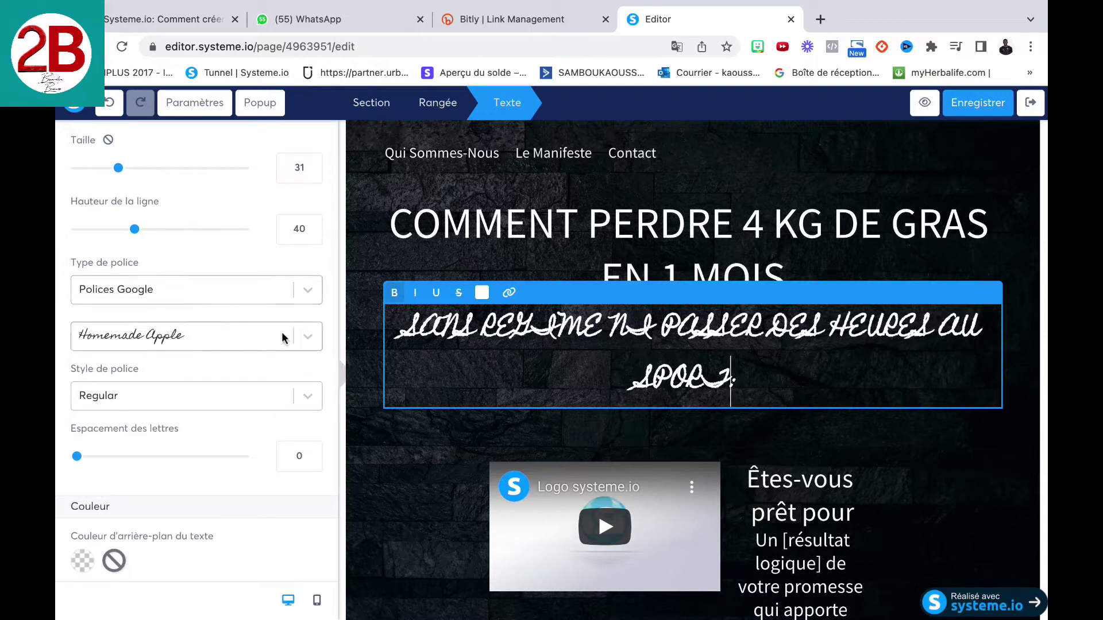
click(309, 342)
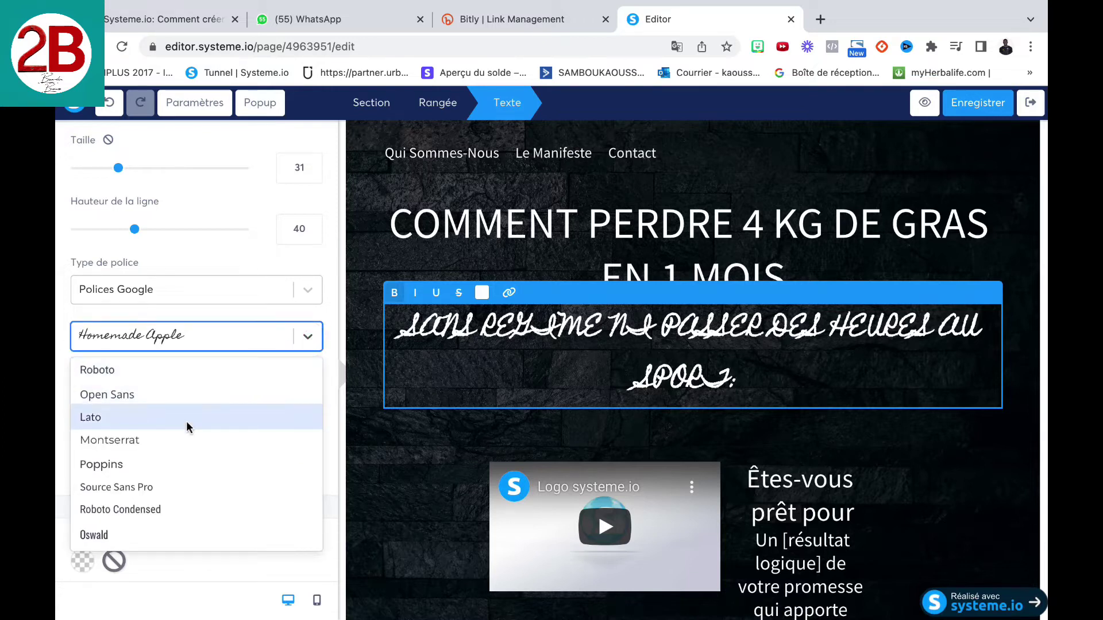
click(146, 443)
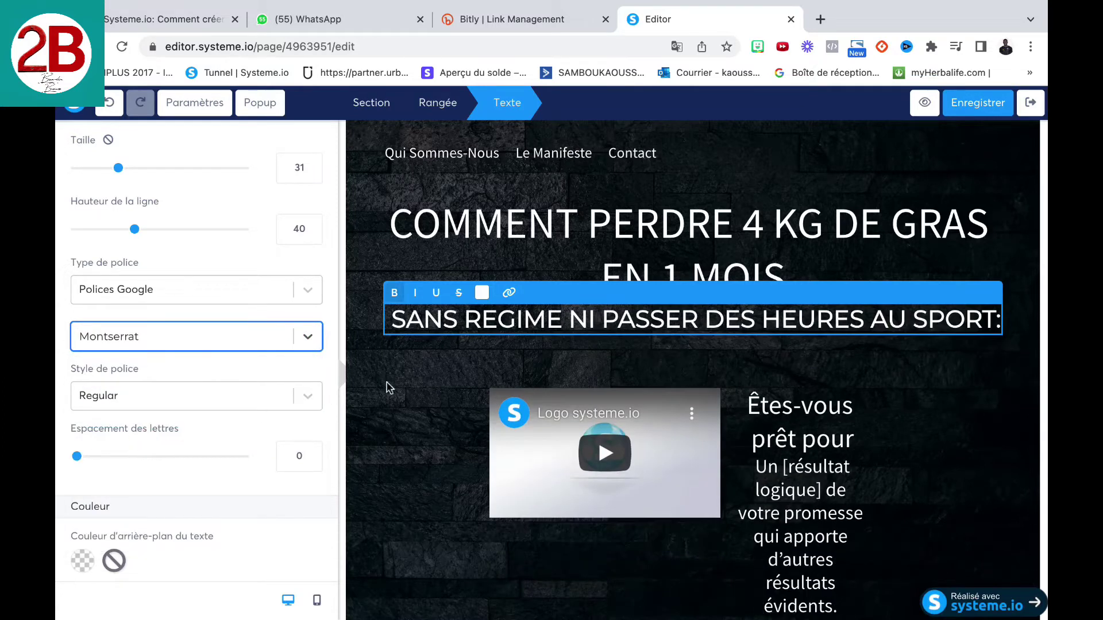
click(918, 394)
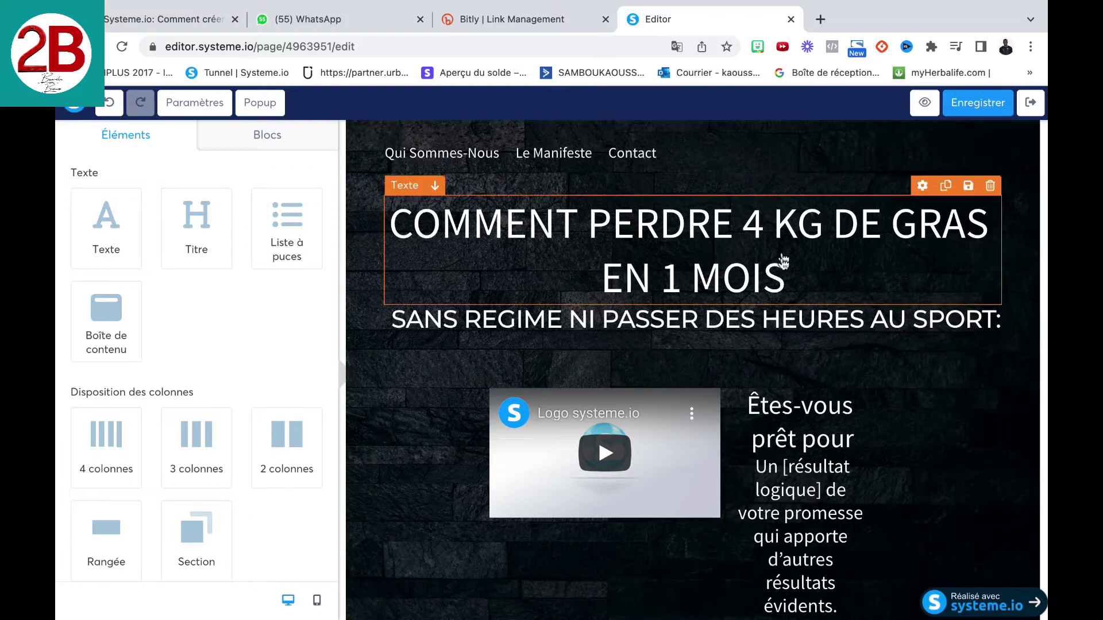
scroll(809, 309, down, 1)
scroll(809, 309, down, 1)
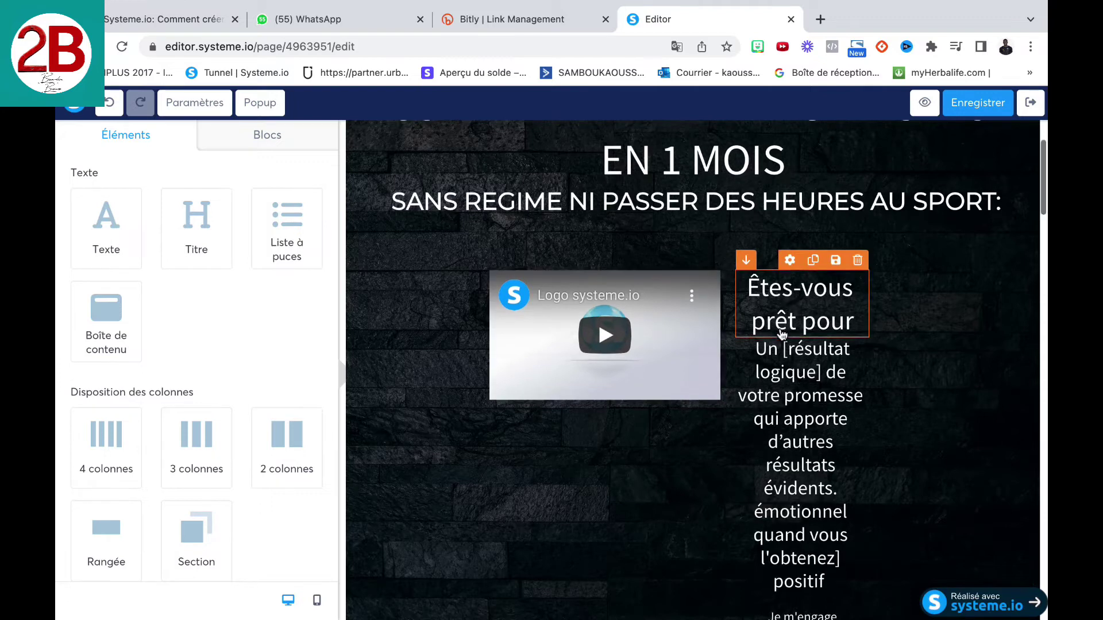
Examine the headline section, from the headline and video to the promise text and the orange call-to-action button.
scroll(781, 334, down, 10)
scroll(781, 335, down, 1)
scroll(718, 325, up, 10)
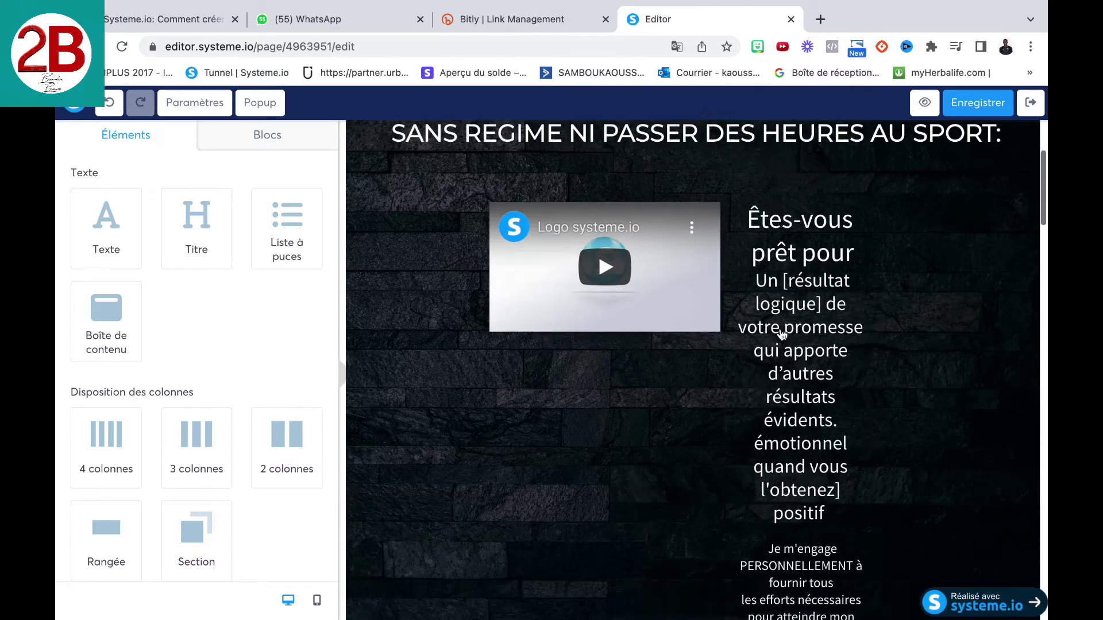
mouse_move(657, 315)
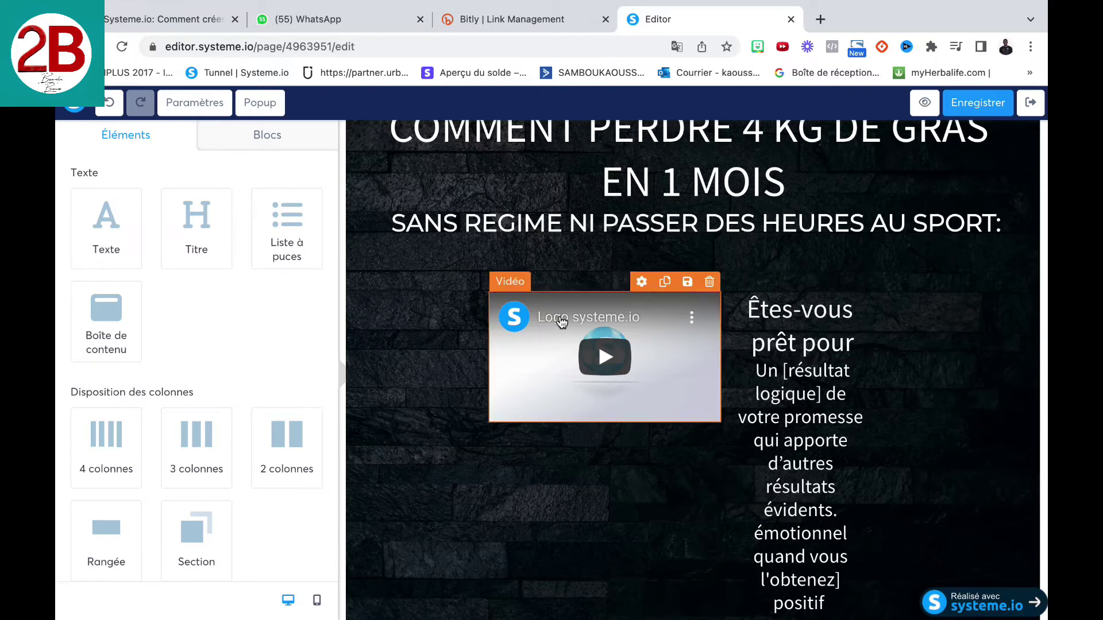
scroll(811, 379, down, 2)
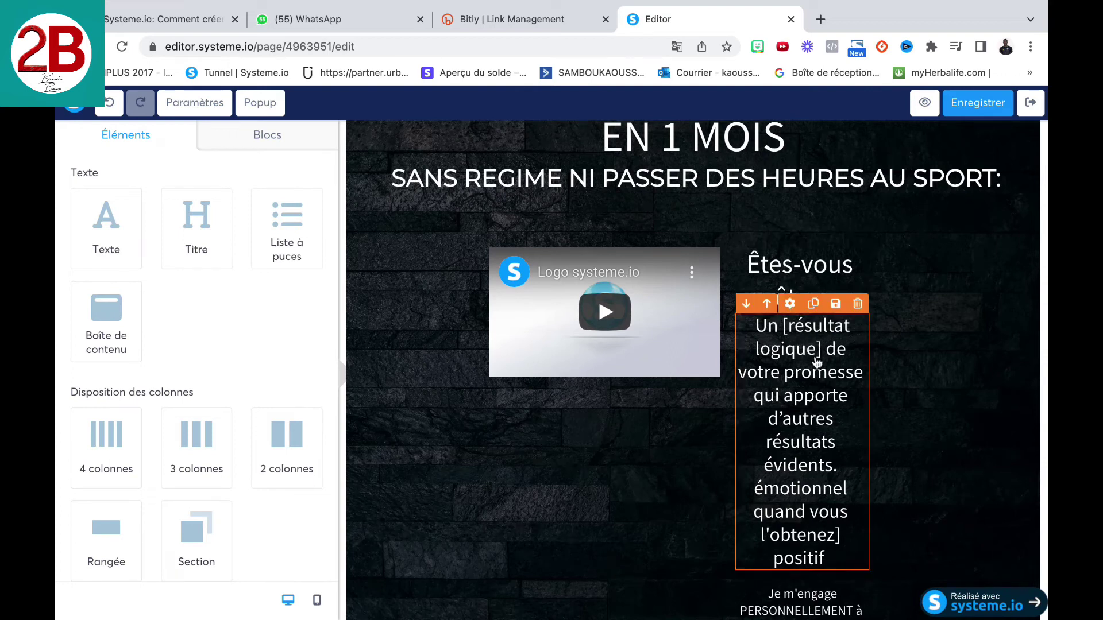
scroll(578, 254, up, 5)
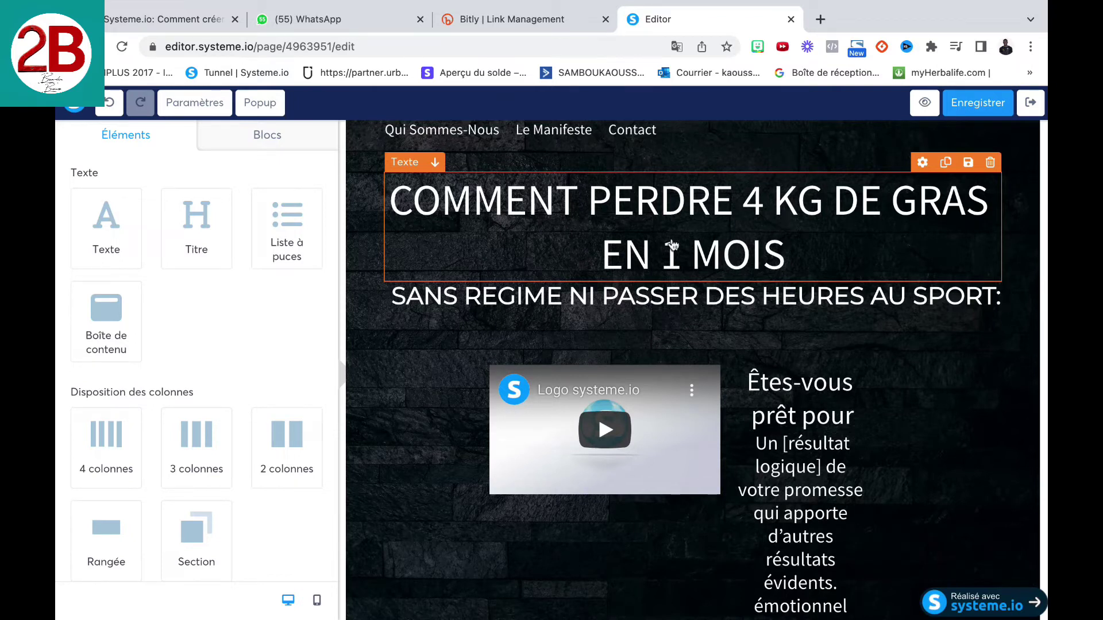
scroll(841, 461, down, 12)
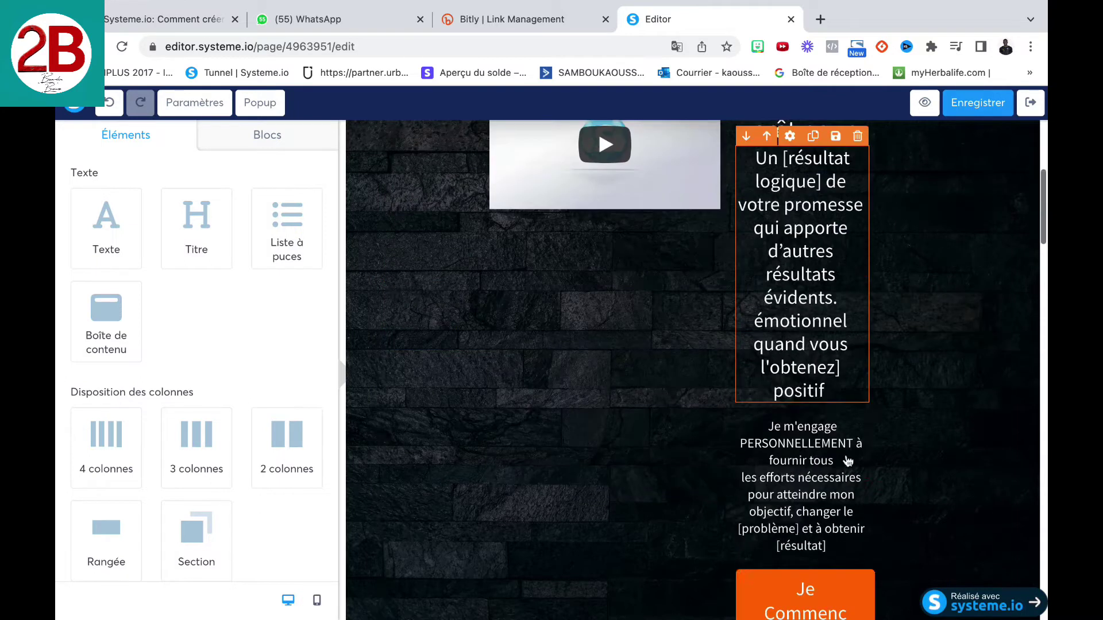
scroll(682, 306, up, 3)
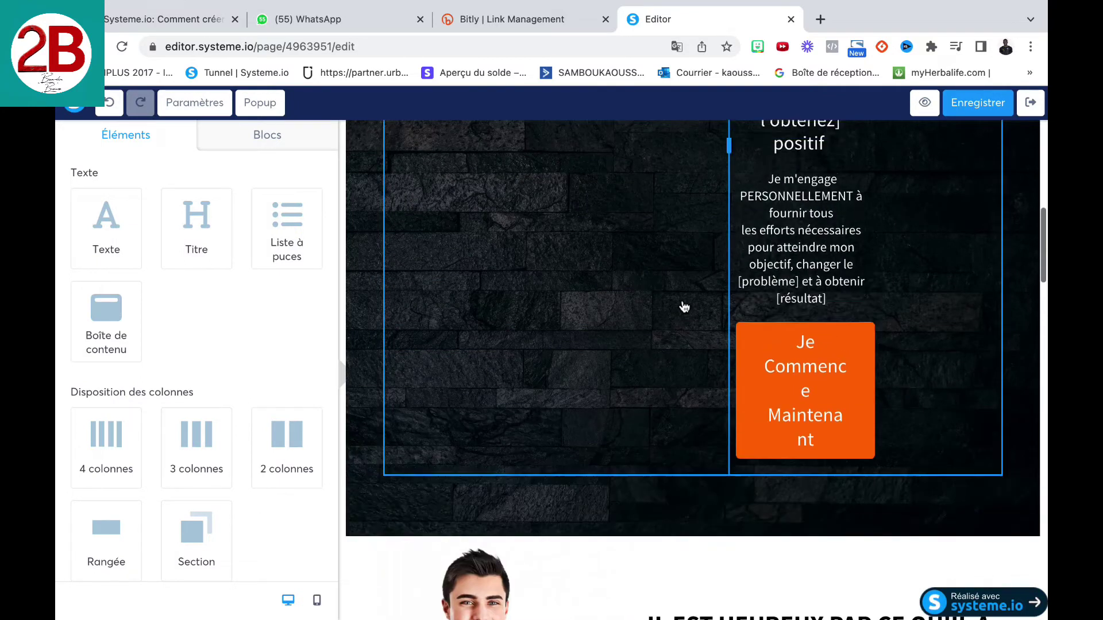
scroll(744, 205, up, 5)
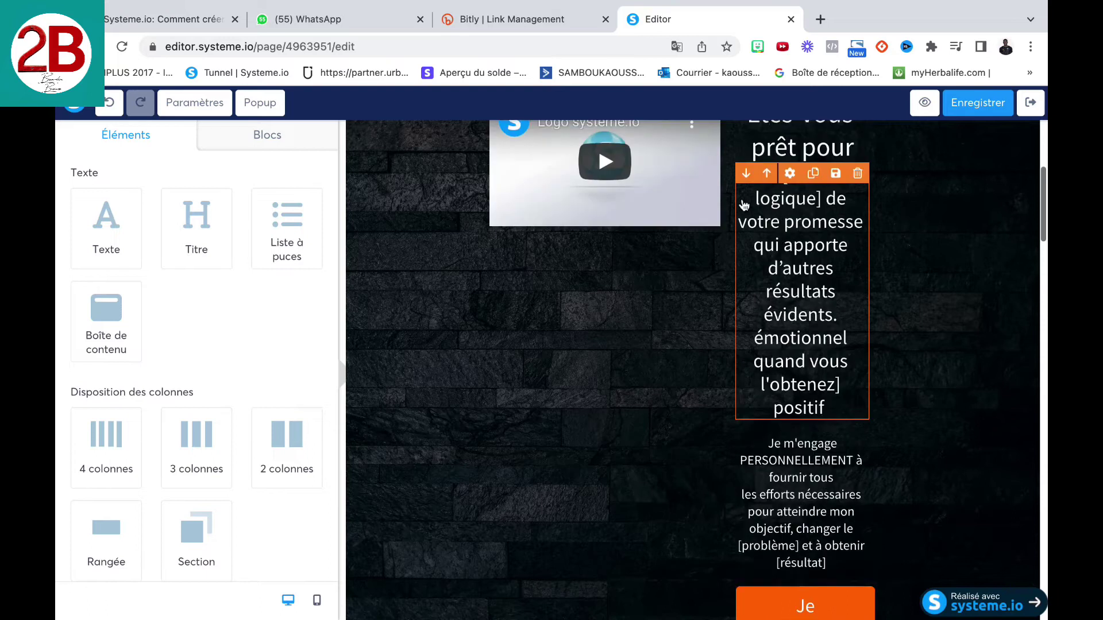
scroll(744, 205, up, 1)
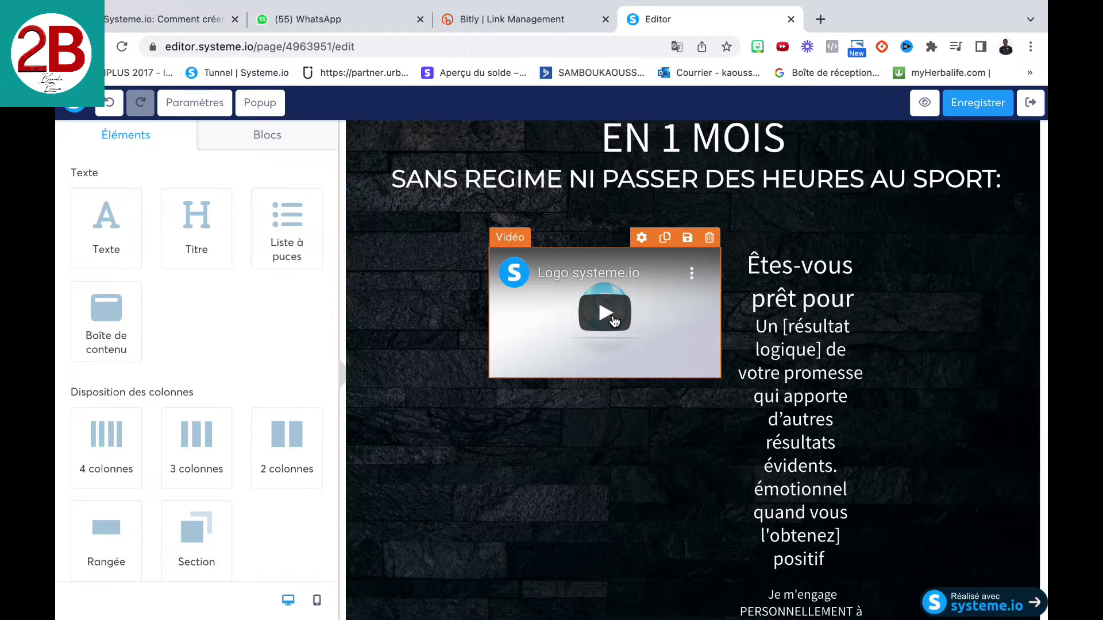
scroll(613, 321, up, 2)
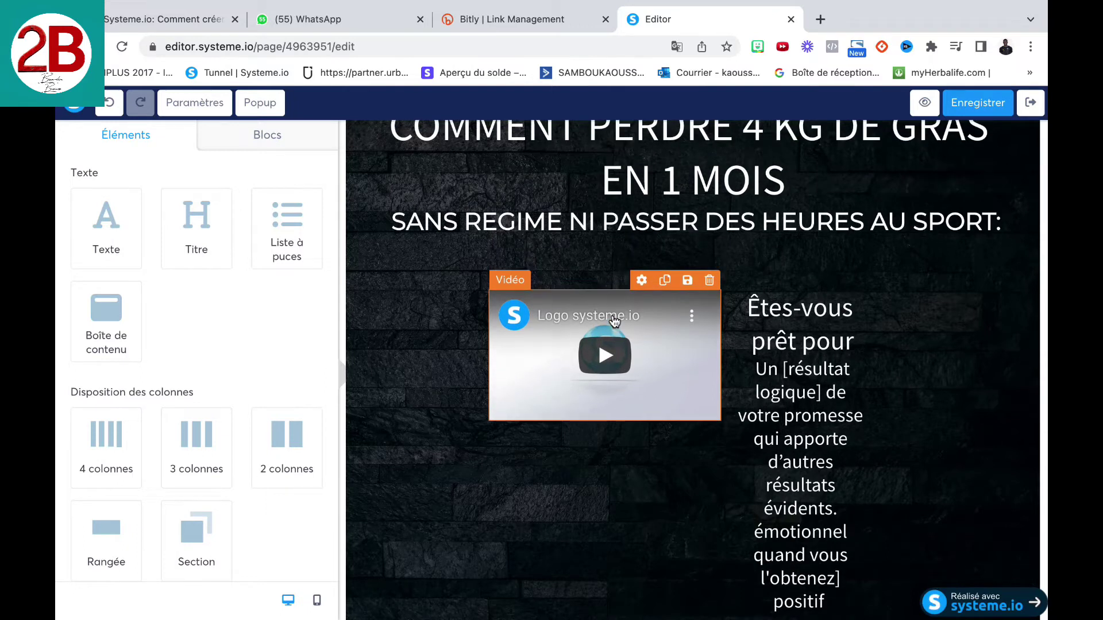
scroll(613, 321, down, 2)
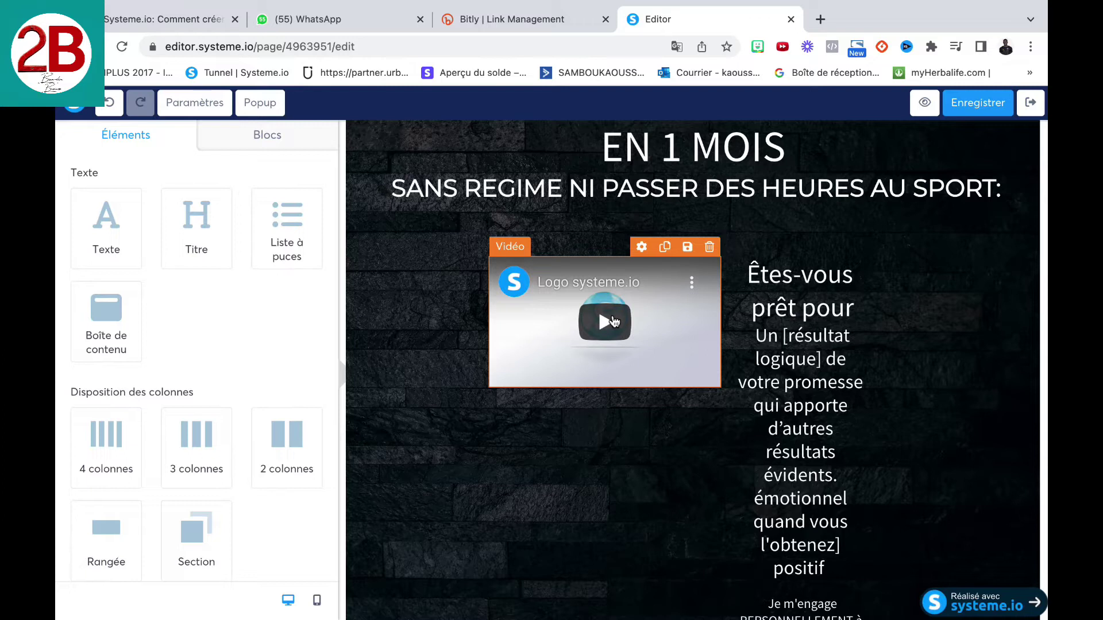
scroll(614, 322, down, 1)
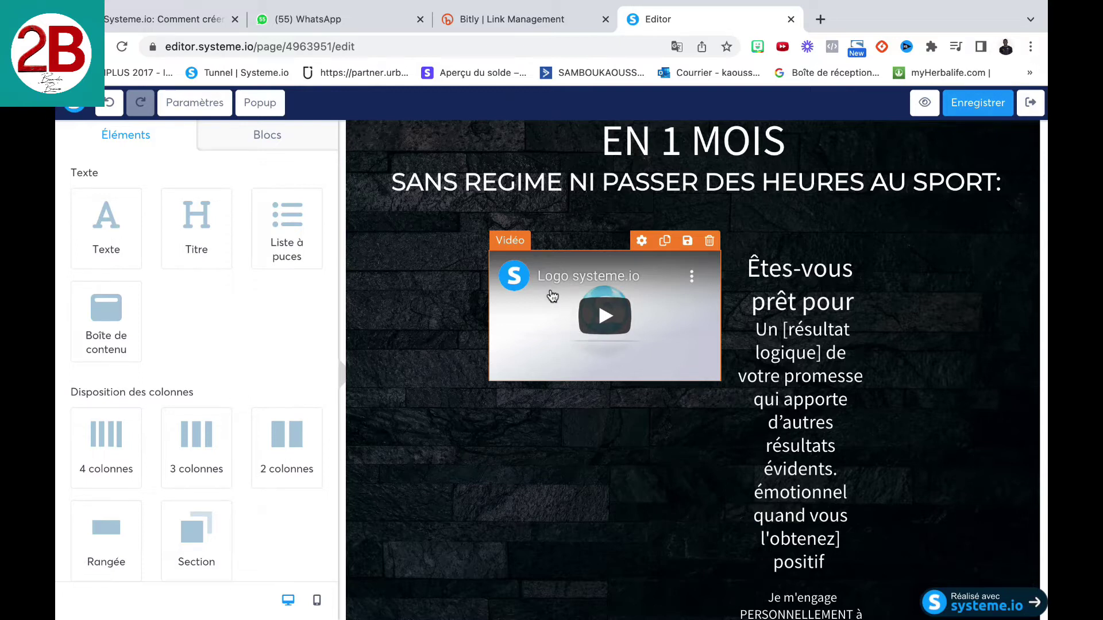
scroll(552, 296, up, 1)
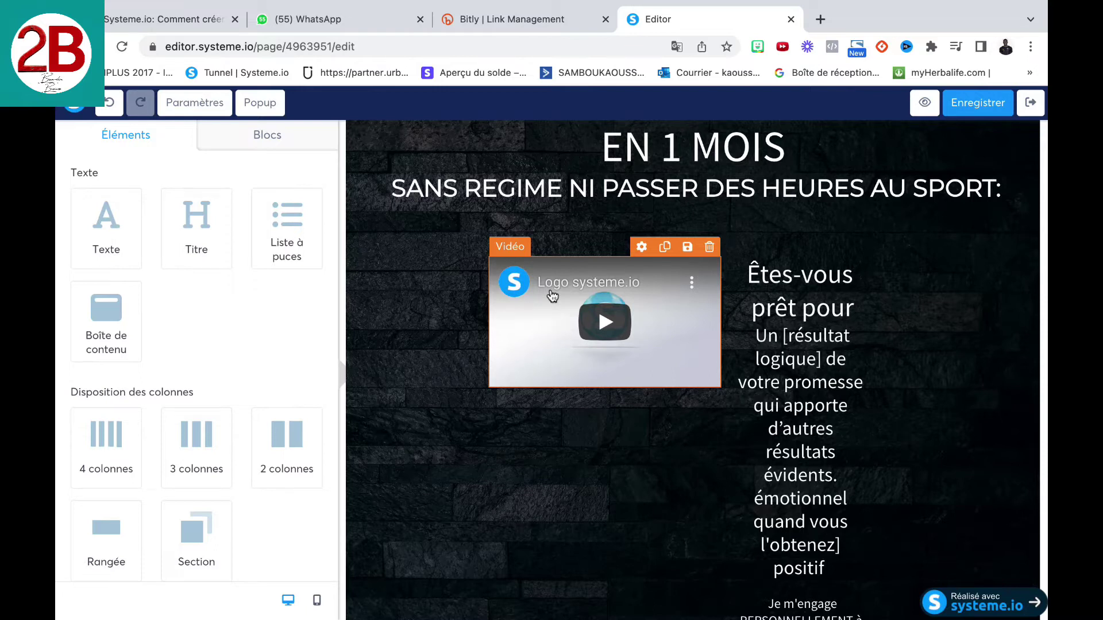
scroll(552, 296, down, 3)
scroll(553, 296, up, 3)
scroll(552, 296, down, 2)
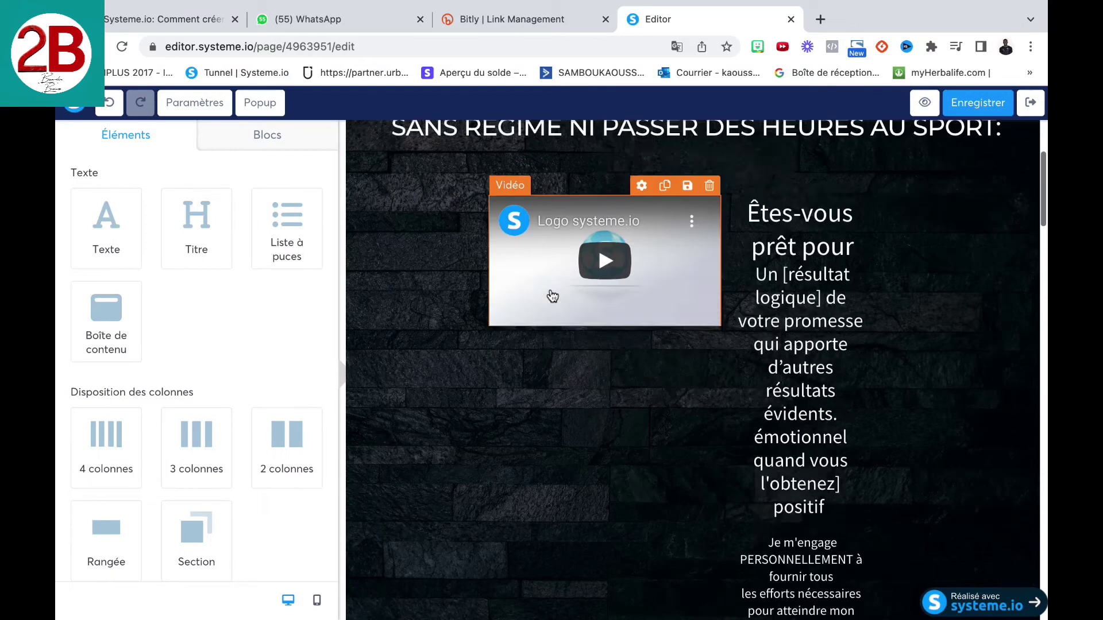
scroll(552, 297, down, 5)
scroll(553, 296, up, 4)
scroll(552, 297, down, 5)
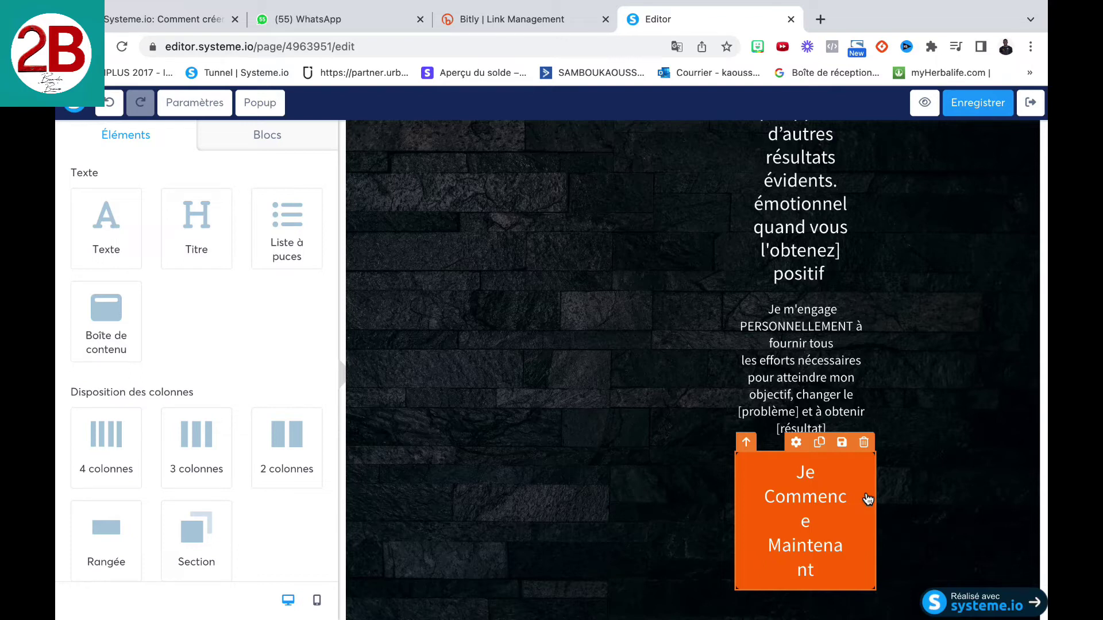
scroll(708, 396, up, 2)
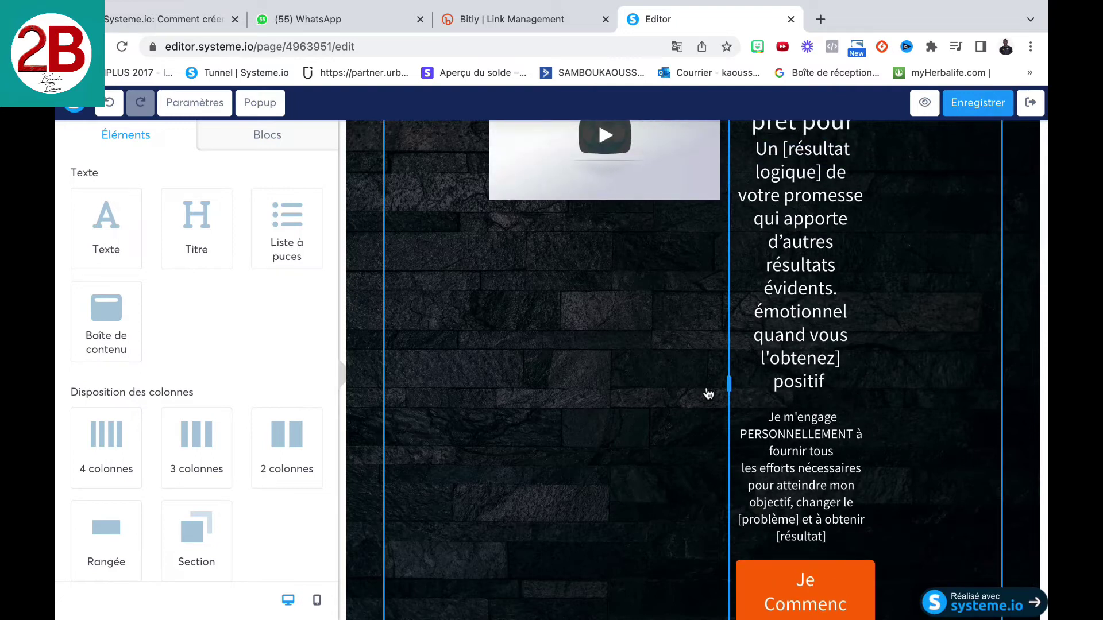
scroll(708, 394, down, 1)
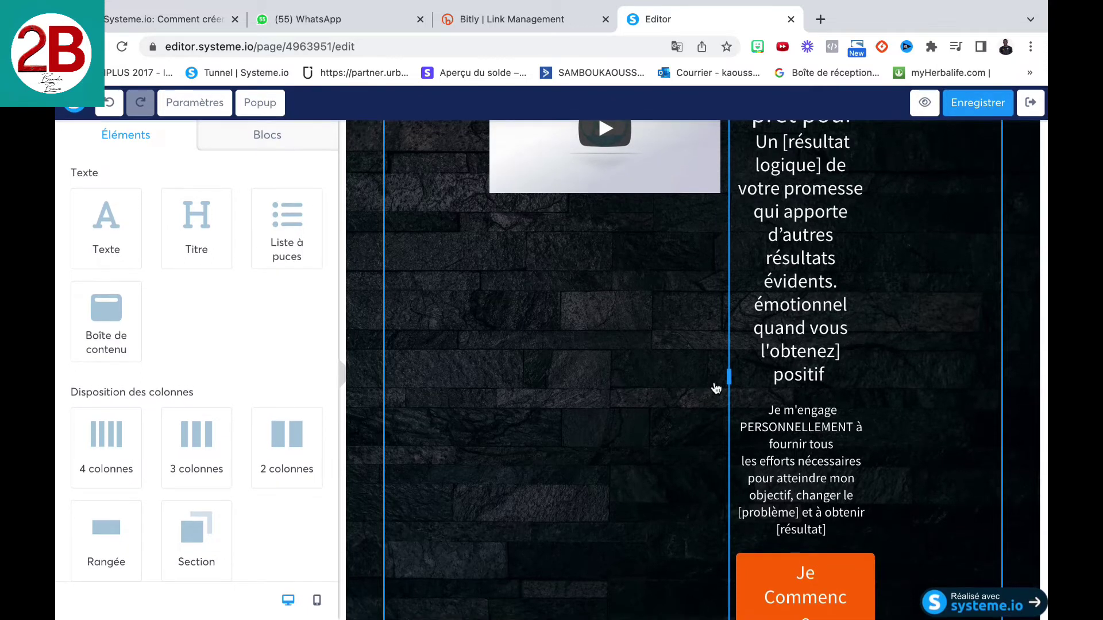
Clear all the wording of the "IL EST HEUREUX PAR CE QU'IL A RÉUSSI" heading beside the photo of the man in a suit.
scroll(712, 390, down, 2)
scroll(716, 388, down, 7)
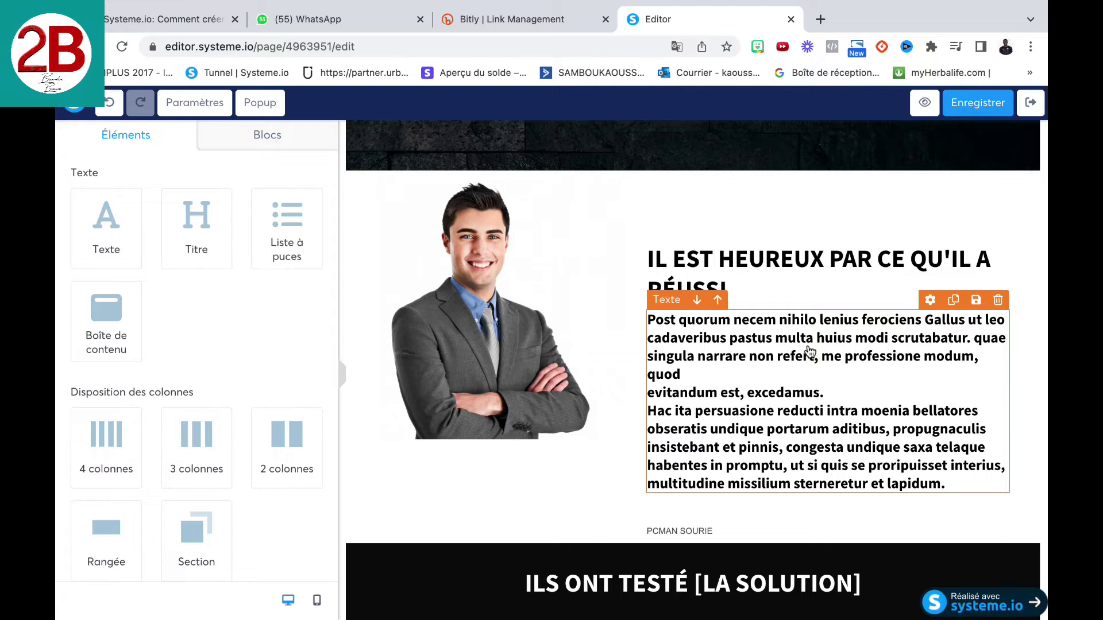
click(855, 263)
click(746, 289)
key(BackSpace)
key(BackSpace)
key(BackSpace)
key(BackSpace)
key(BackSpace)
key(BackSpace)
key(BackSpace)
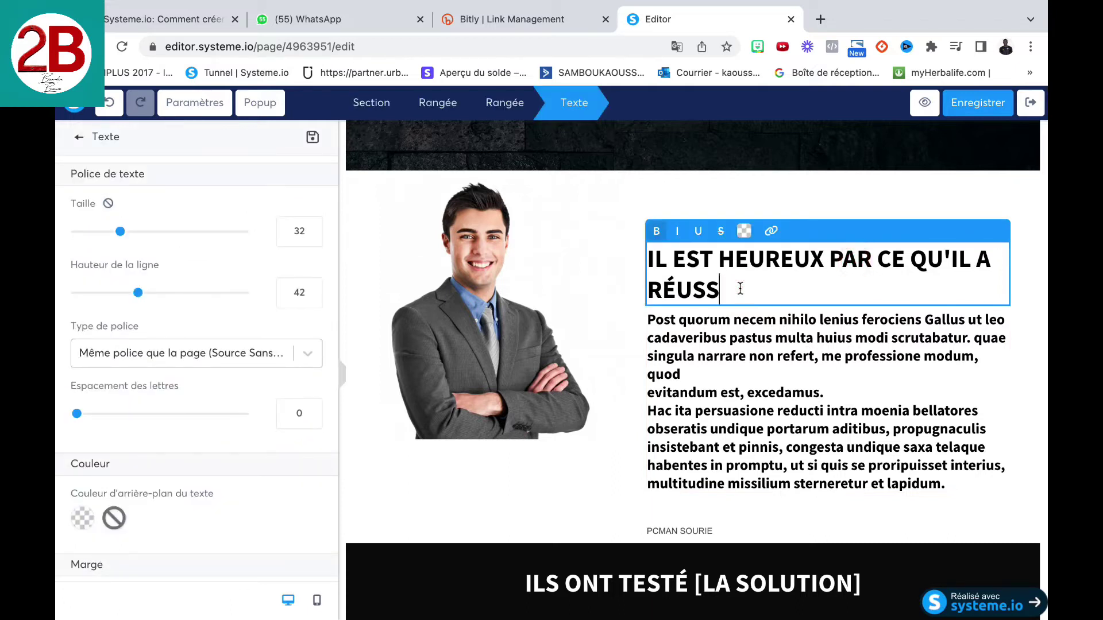
key(BackSpace)
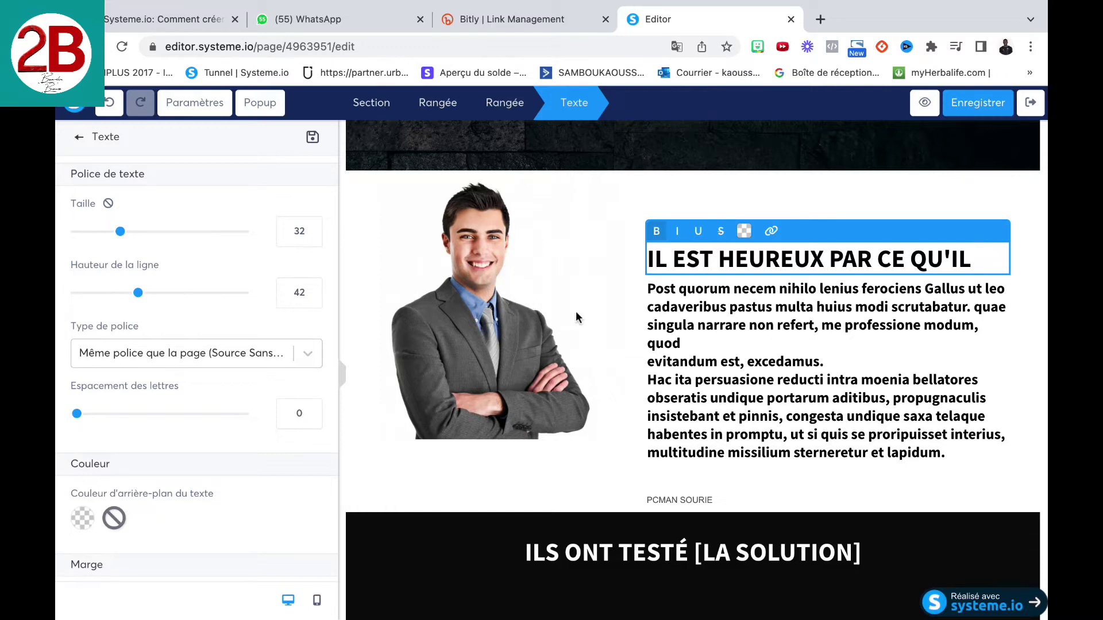
key(BackSpace)
key(BackSpace)
key(BackSpace)
key(BackSpace)
key(BackSpace)
key(BackSpace)
key(BackSpace)
key(BackSpace)
key(BackSpace)
key(BackSpace)
key(BackSpace)
key(BackSpace)
key(BackSpace)
key(BackSpace)
key(BackSpace)
key(BackSpace)
key(BackSpace)
key(BackSpace)
key(BackSpace)
key(BackSpace)
key(BackSpace)
key(BackSpace)
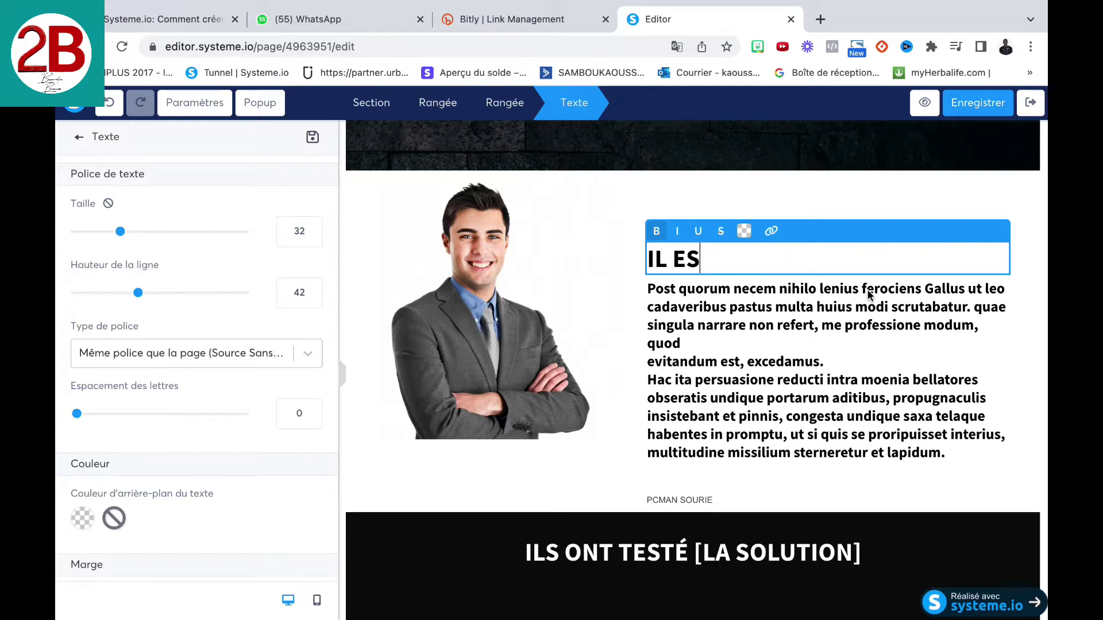
key(BackSpace)
key(BackSpace)
key(BackSpace)
key(BackSpace)
key(BackSpace)
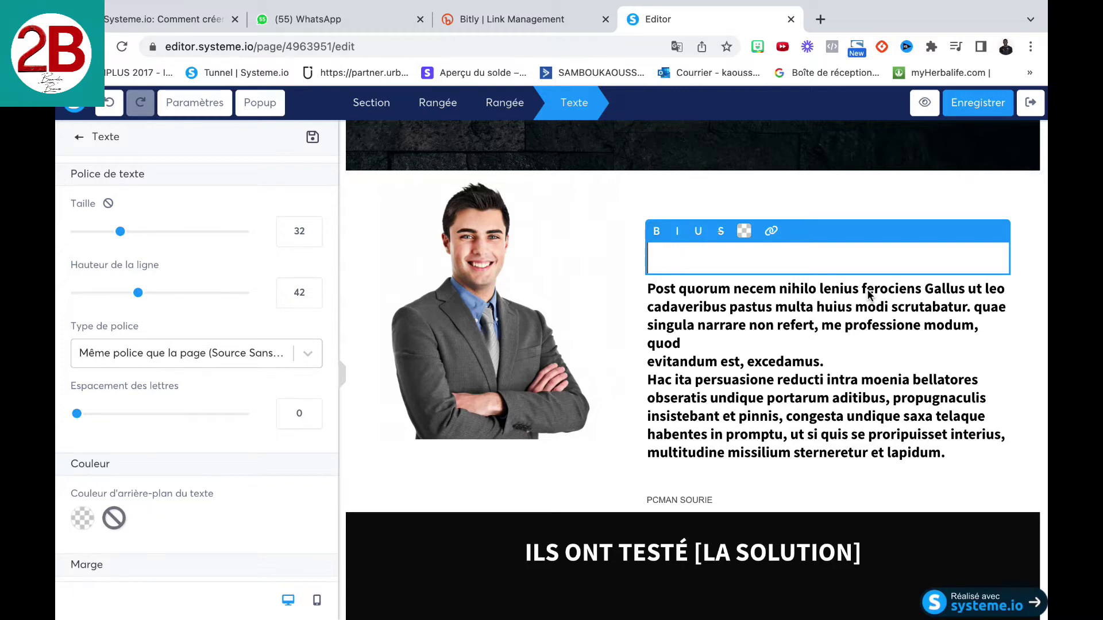
Enter "Ton titre orienté résultat: le plus précis possible (La promesse phare)" as the heading beside the man's photo.
text(Ton titre or)
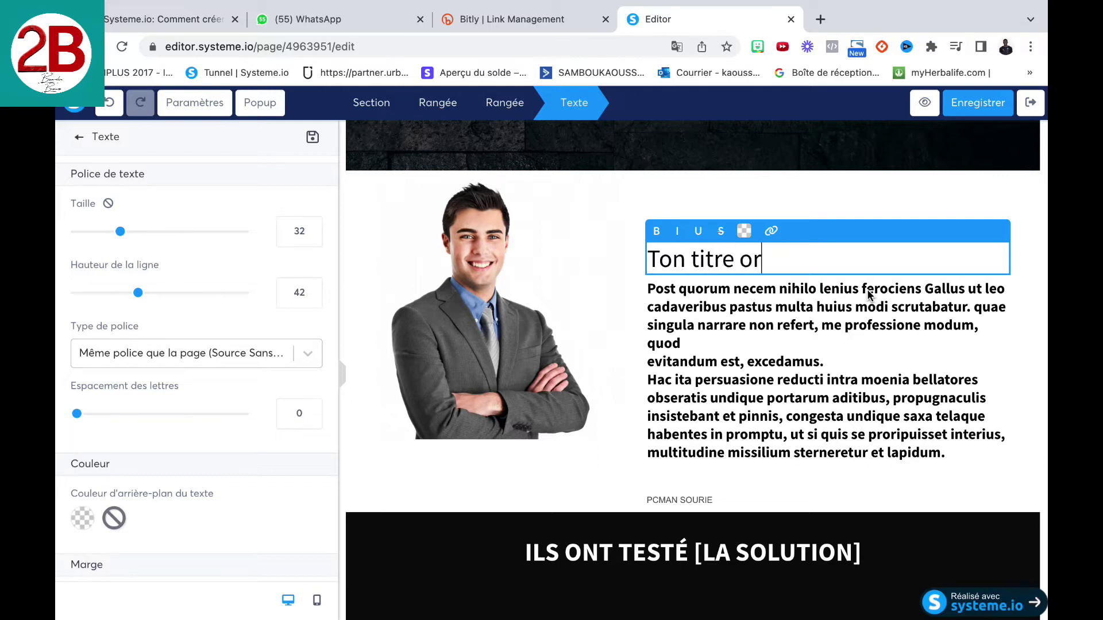
text(ienté résultat)
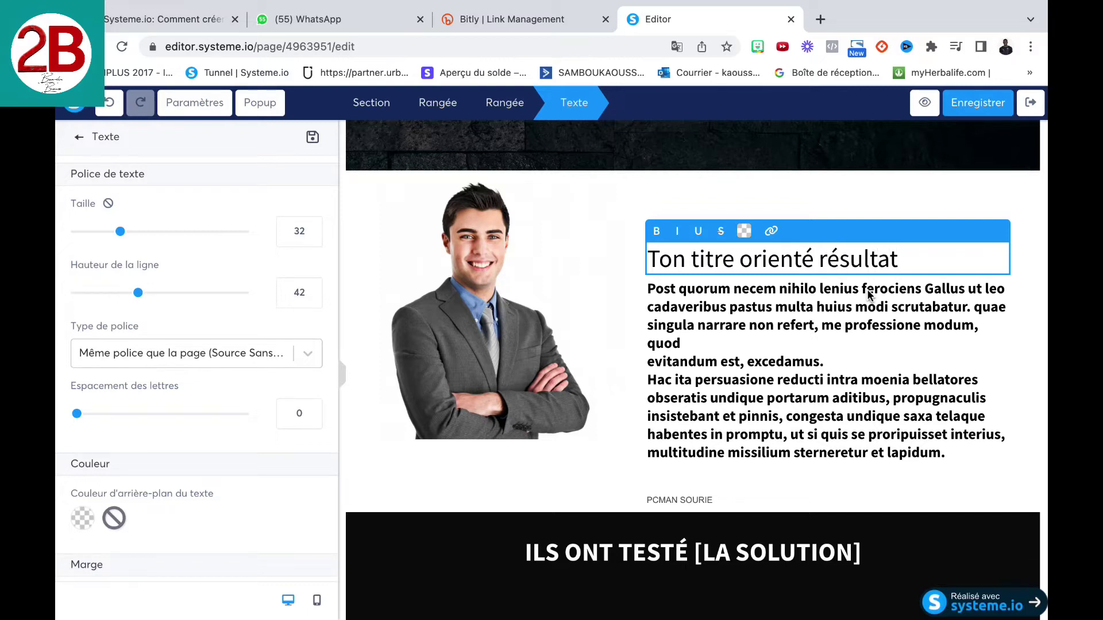
text(=)
key(BackSpace)
text(: le plus pr)
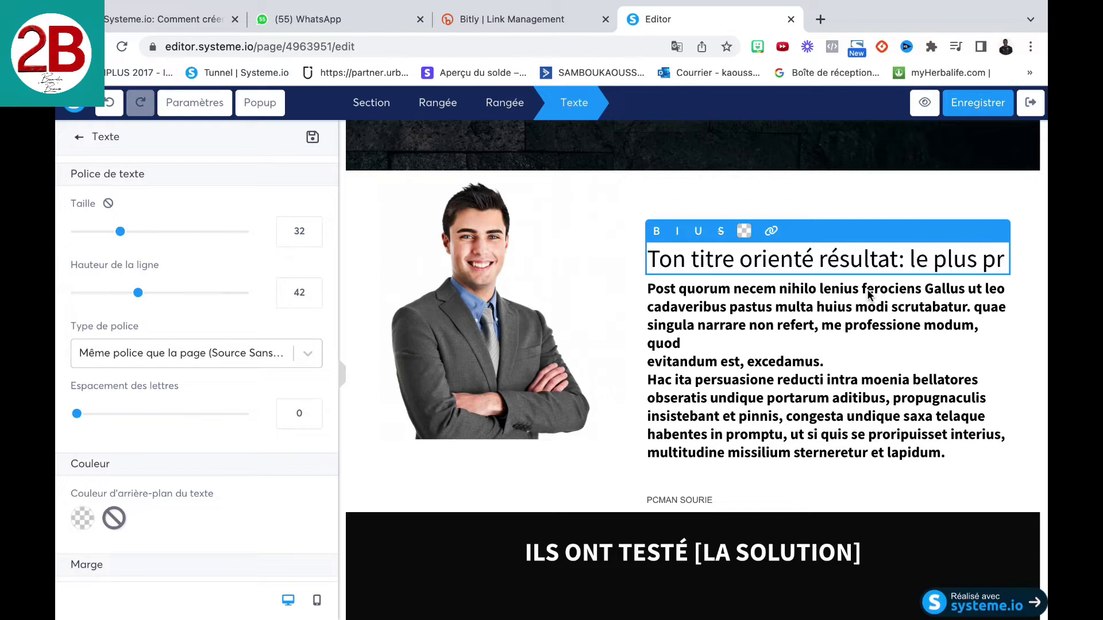
text(écis)
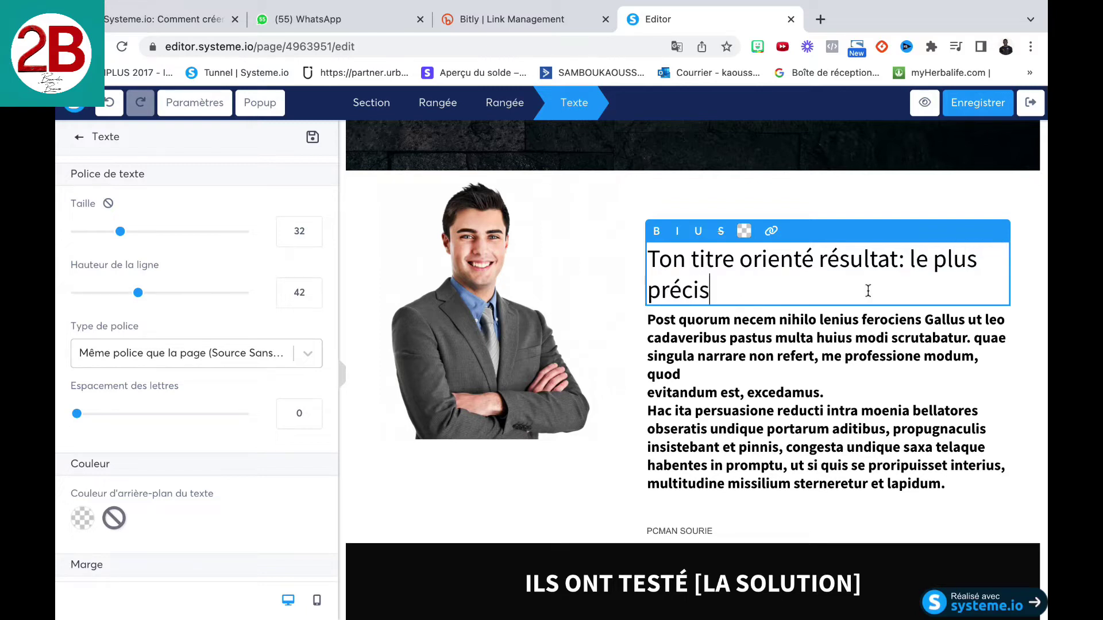
text( possibl)
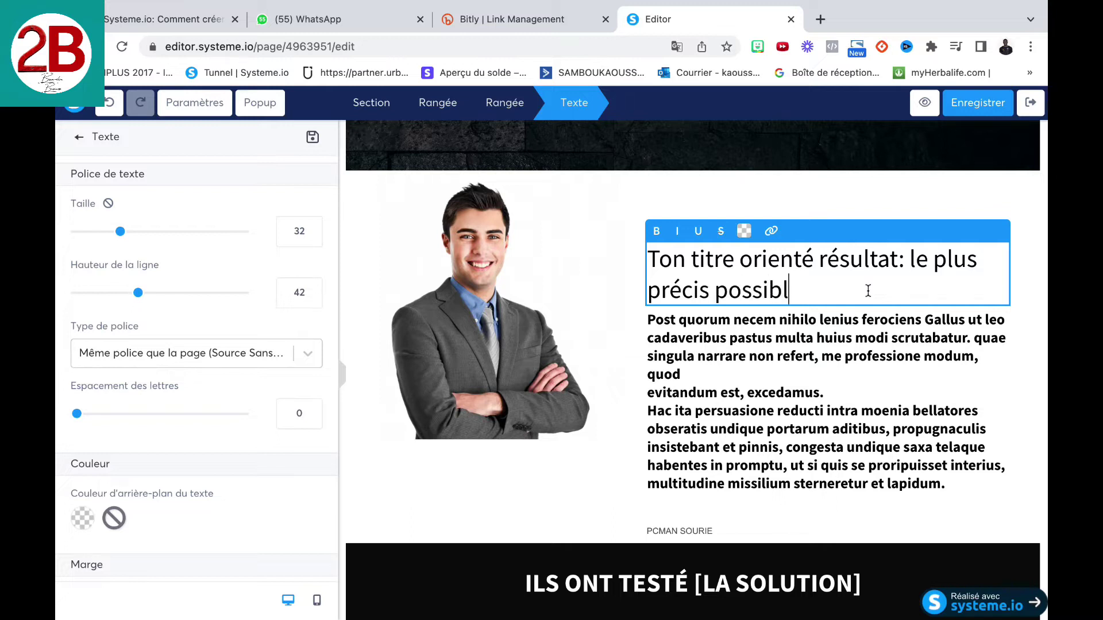
text(e (La pt)
key(BackSpace)
text(rome)
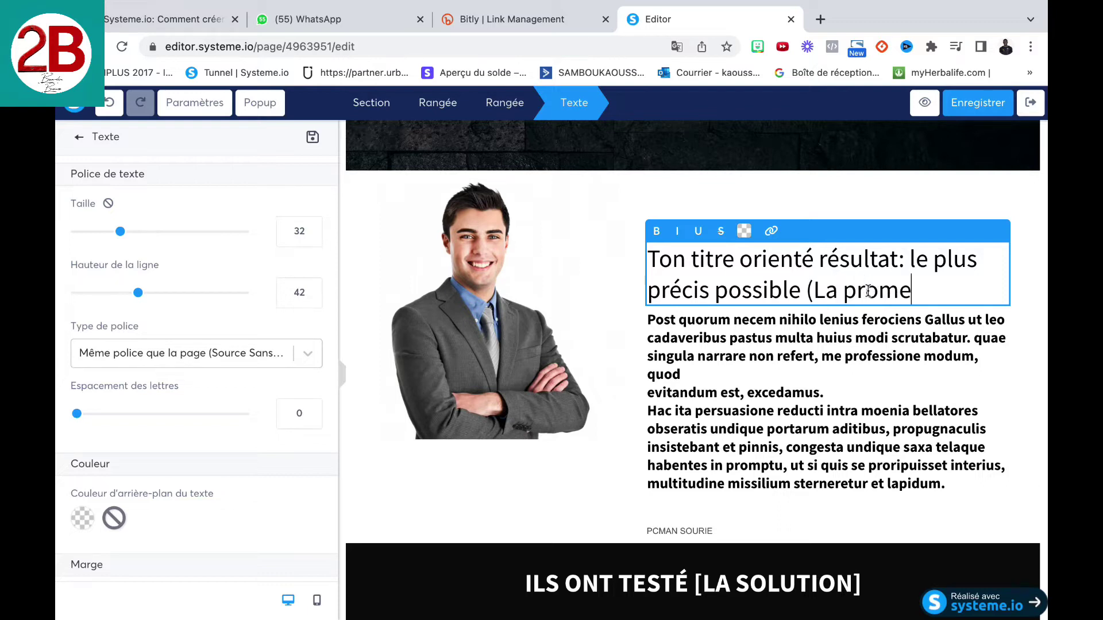
text(sse ph)
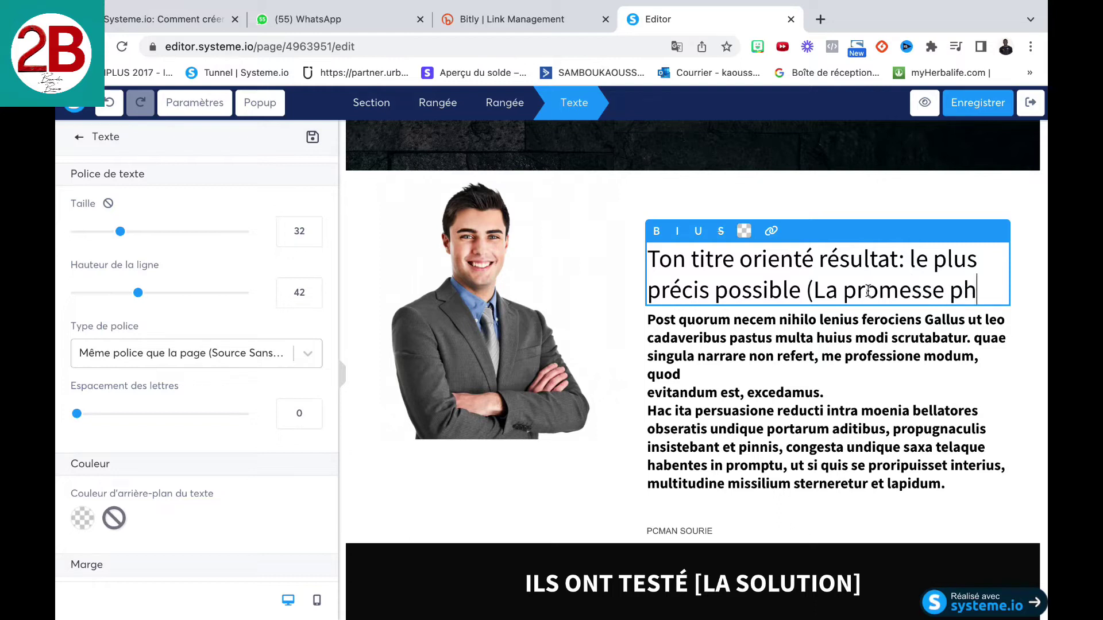
text(are))
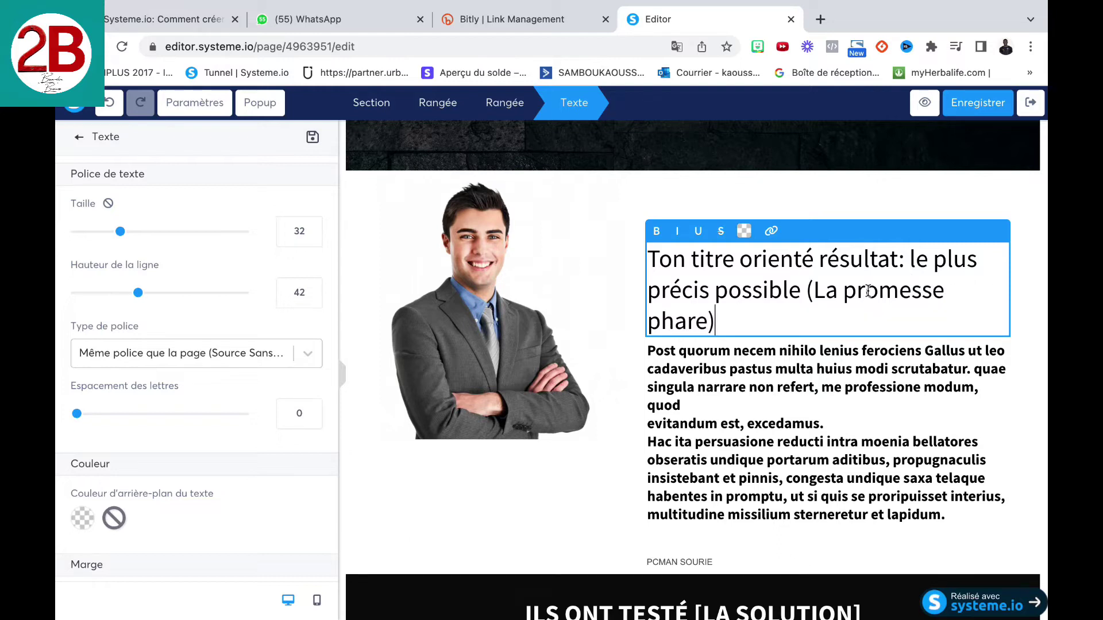
Replace the whole Latin placeholder text below the heading with "P".
click(885, 462)
click(926, 497)
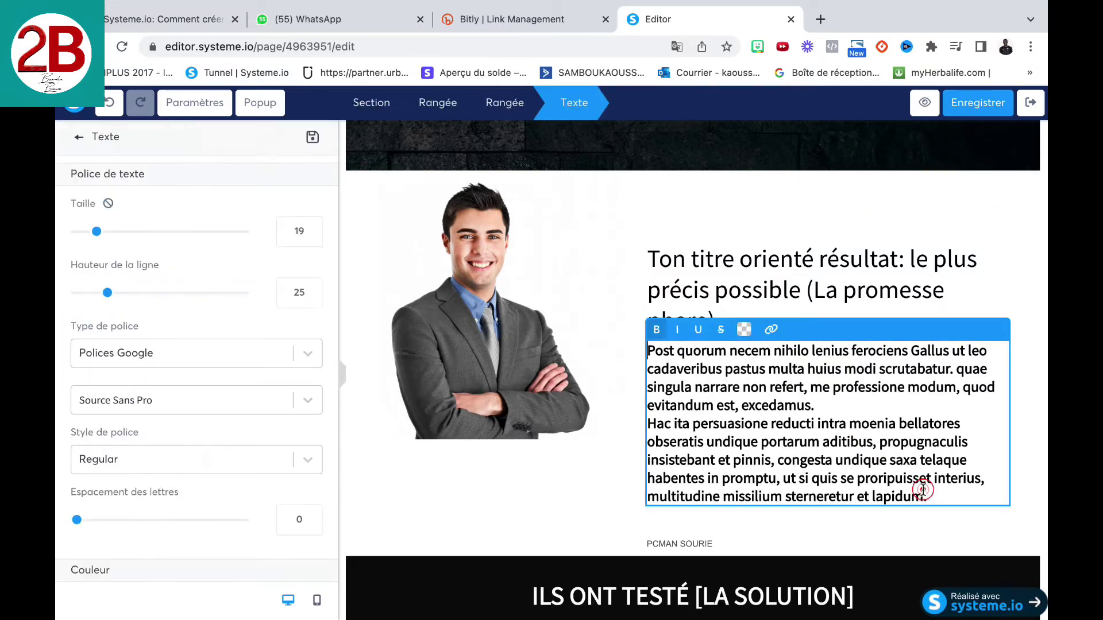
drag(926, 497, 654, 350)
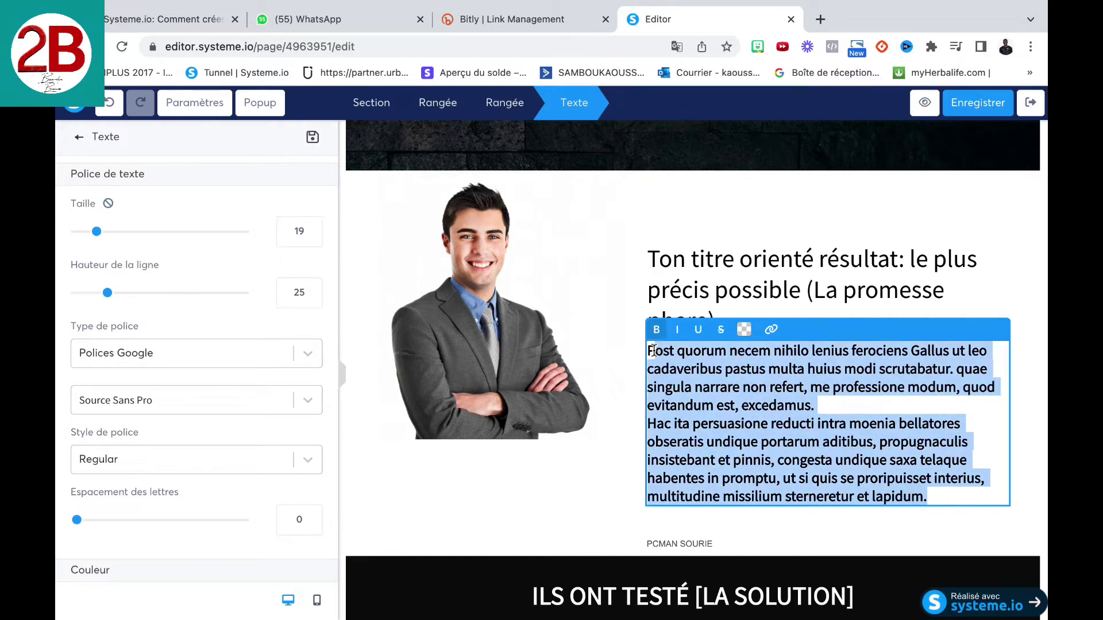
text(P)
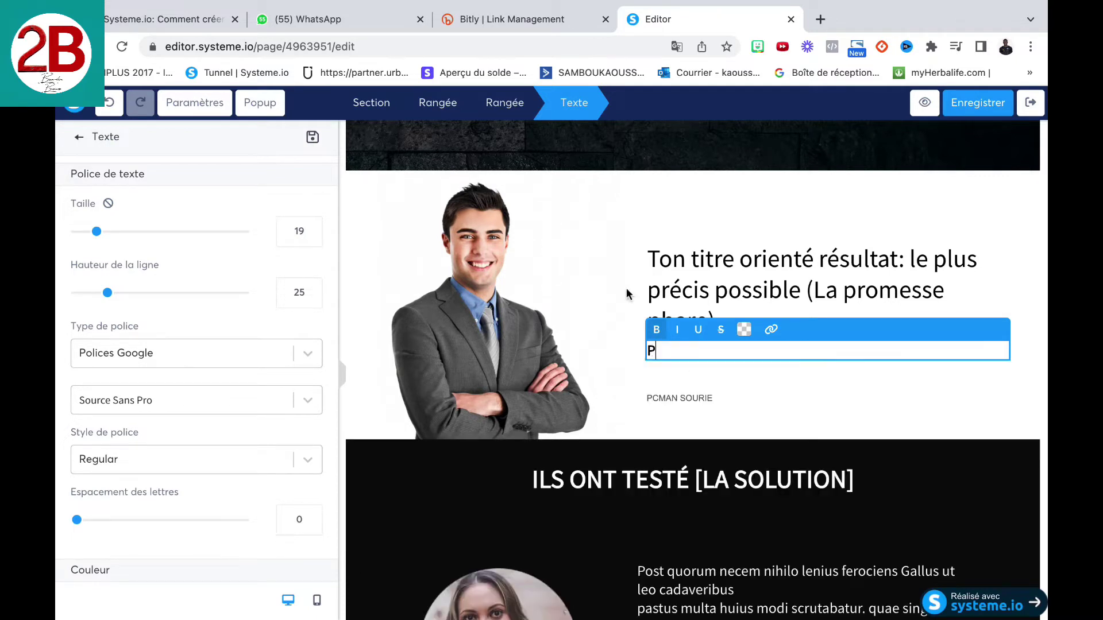
Insert "1-" at the start of the "Ton titre orienté résultat" heading.
click(651, 260)
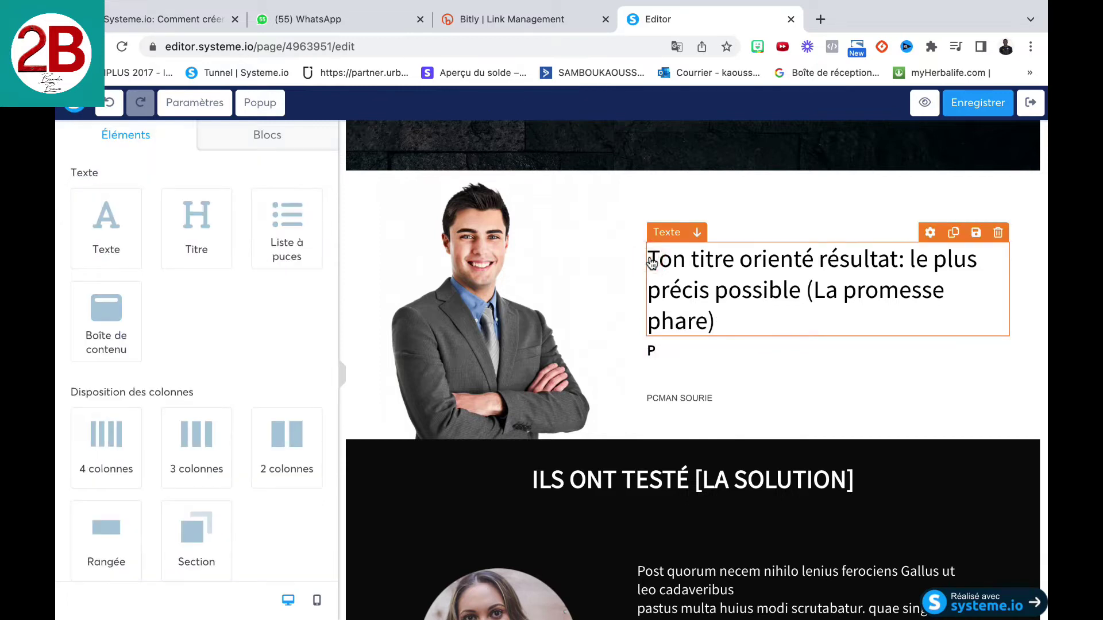
click(651, 257)
click(651, 257)
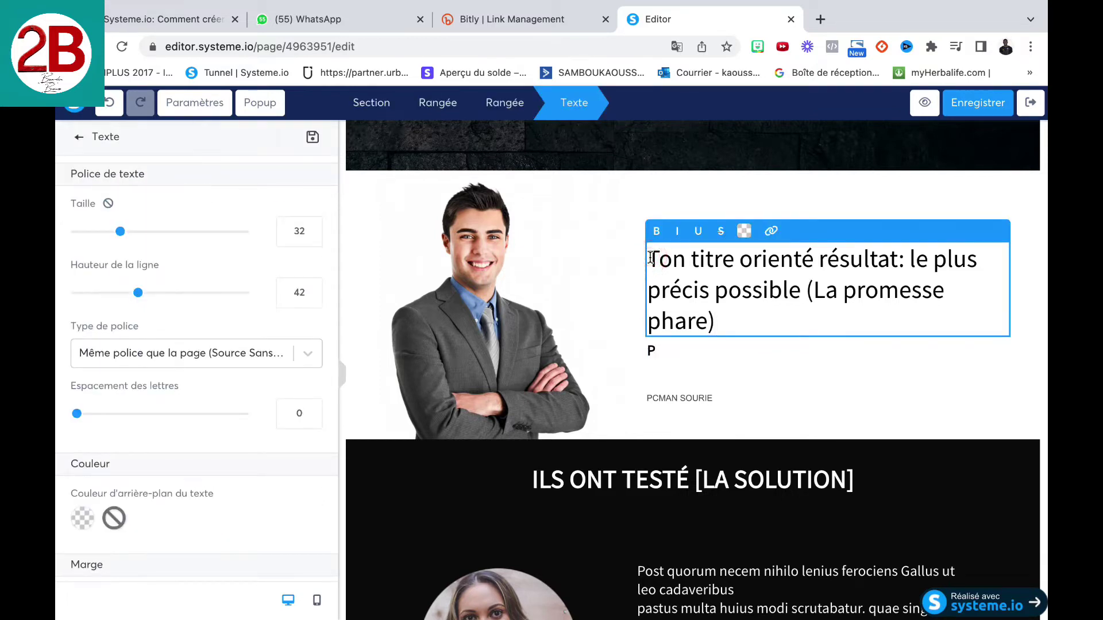
text(1-)
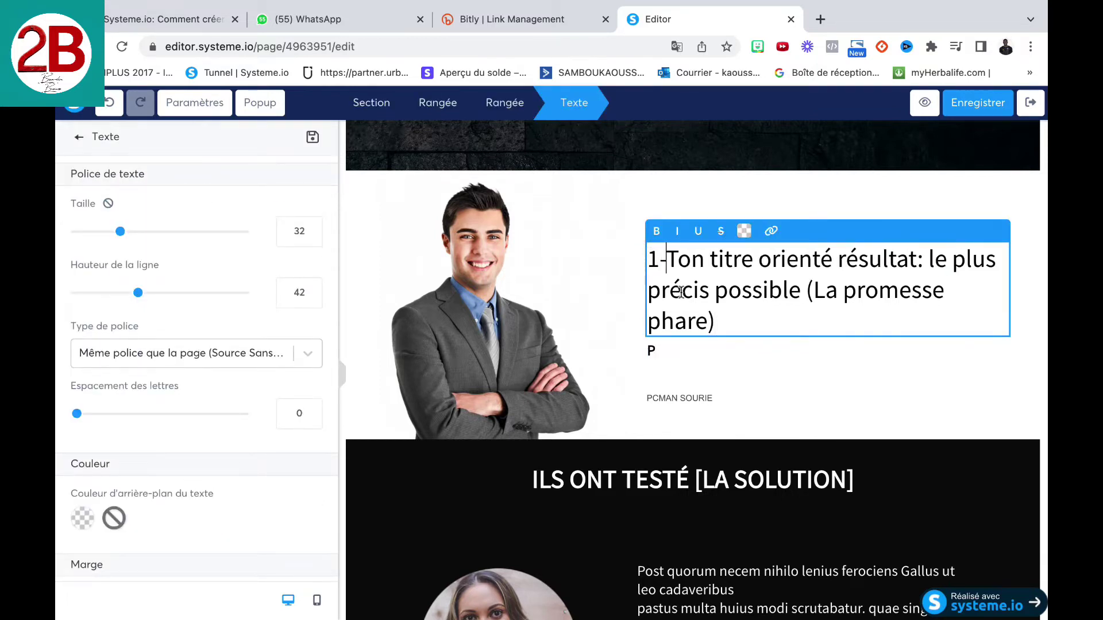
Replace the "P" below the "1-Ton titre orienté résultat" heading with "comment (désir l eplus brûlant de ton prospect".
click(670, 361)
click(666, 354)
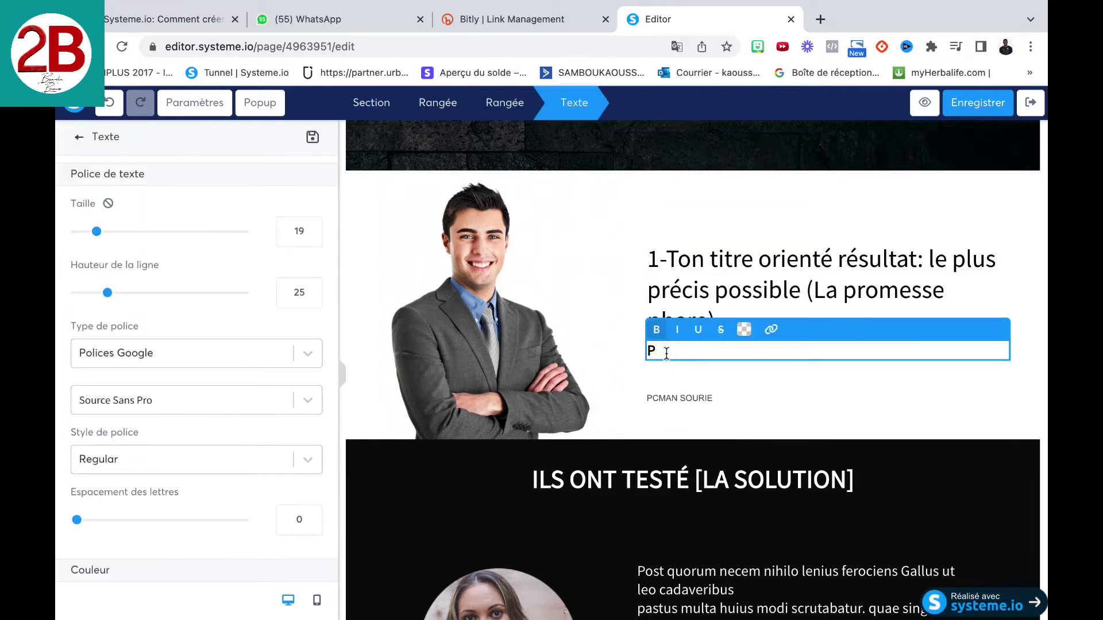
key(BackSpace)
text(comm)
key(BackSpace)
text(ment (d"si)
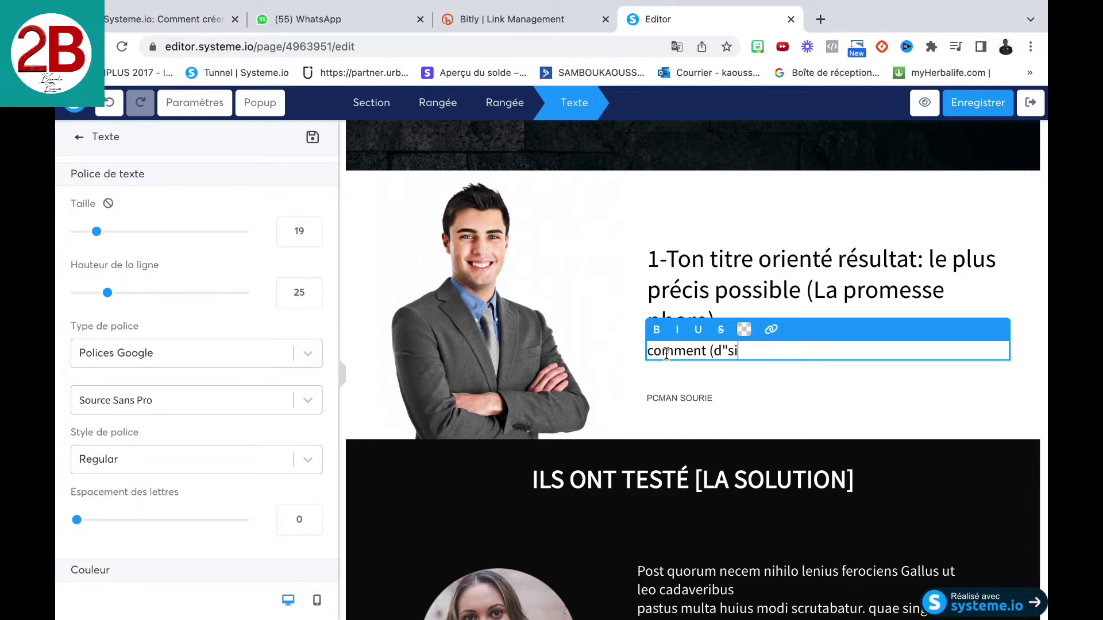
key(BackSpace)
key(BackSpace)
key(BackSpace)
text(ésir l eplus brûlent)
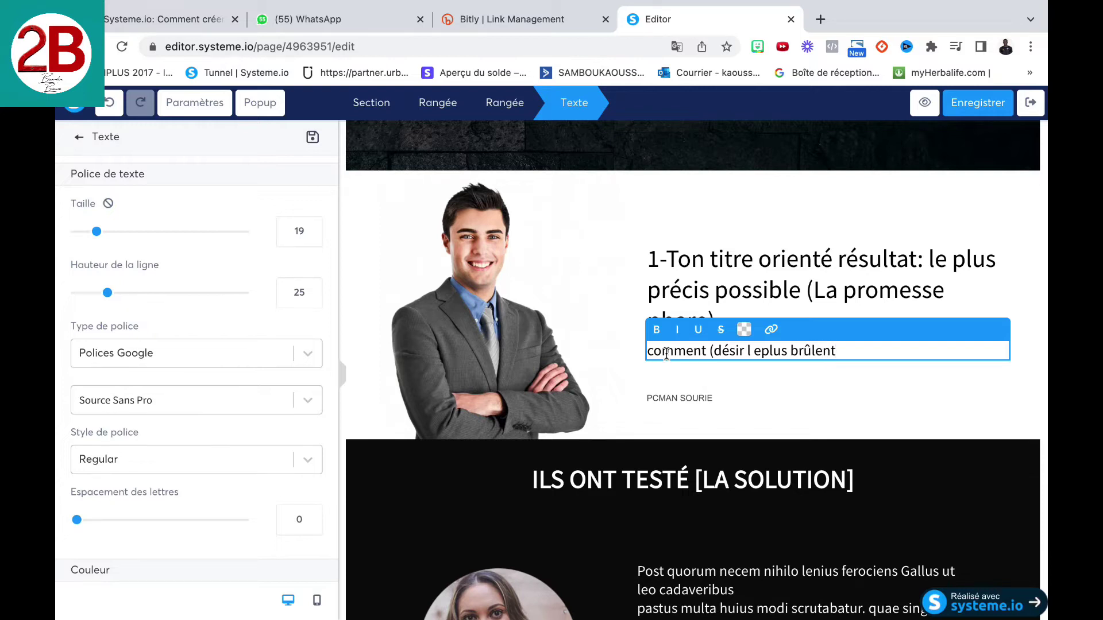
key(BackSpace)
key(BackSpace)
text(ant de ton prospect)
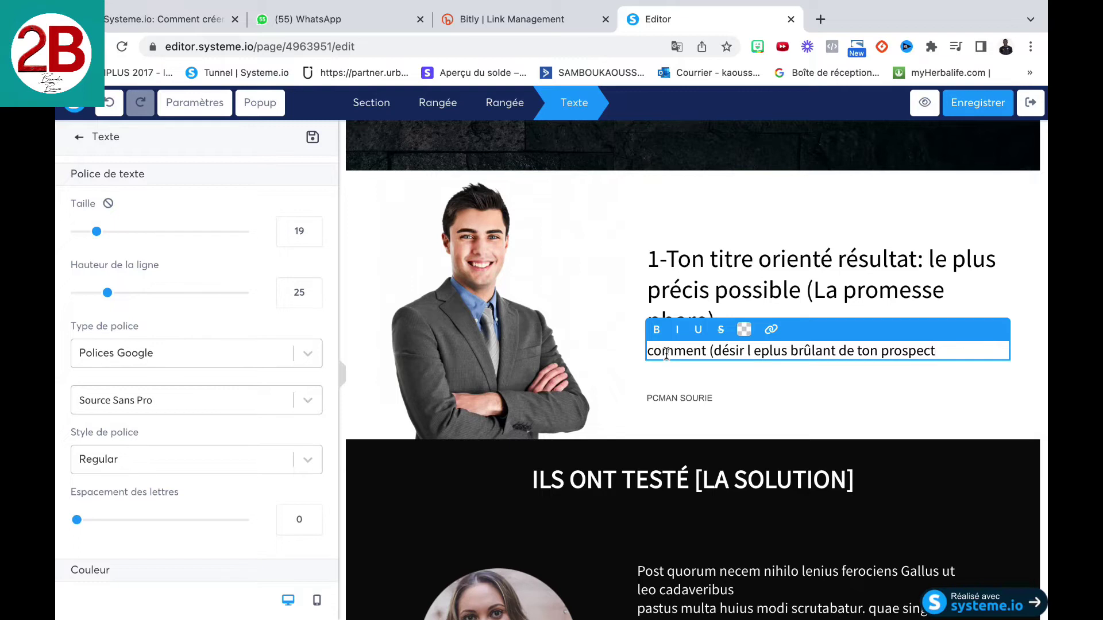
Continue the text below the heading with "), sans (point de douleur, peur ou objection la plus frééquente".
text(), sans (point de douleur, peur)
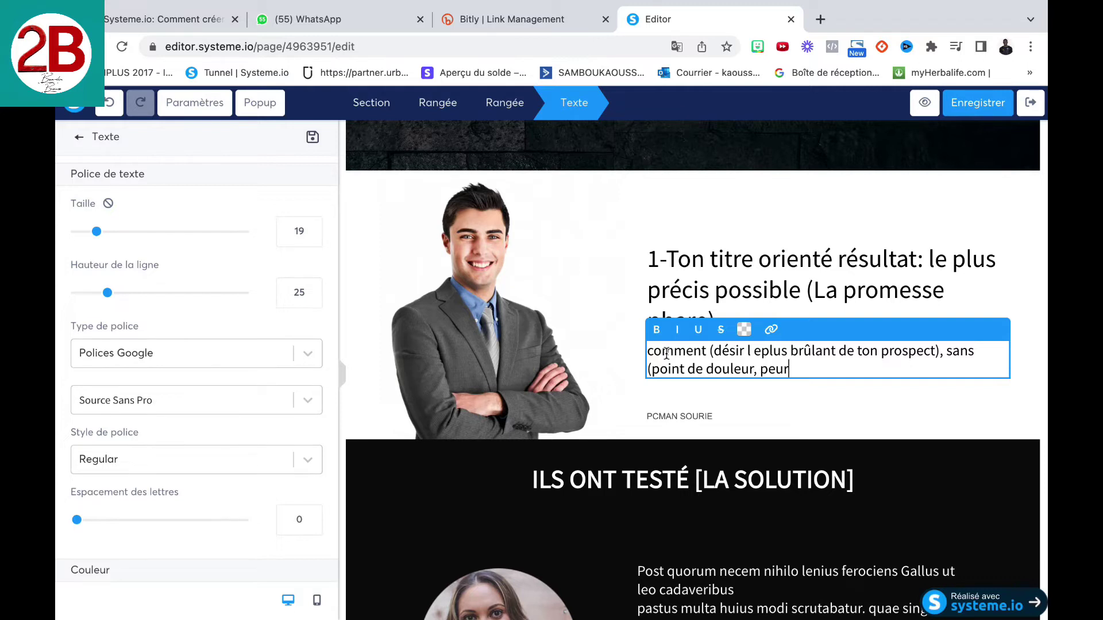
text(ou )
text(ob)
text(jec)
key(BackSpace)
text(ction la )
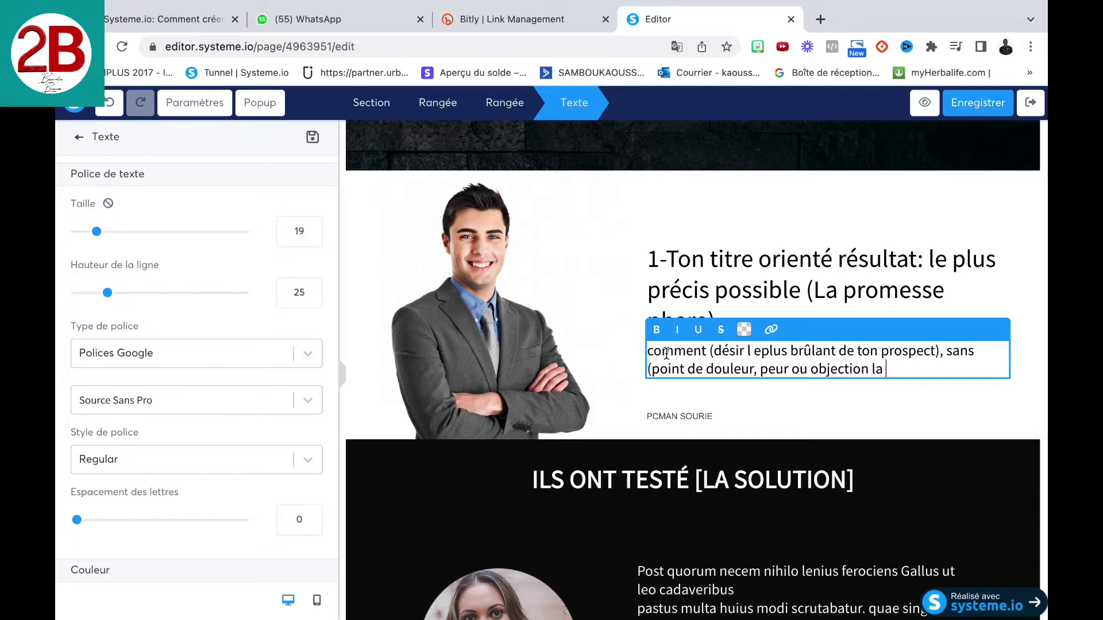
text(plus frééquen)
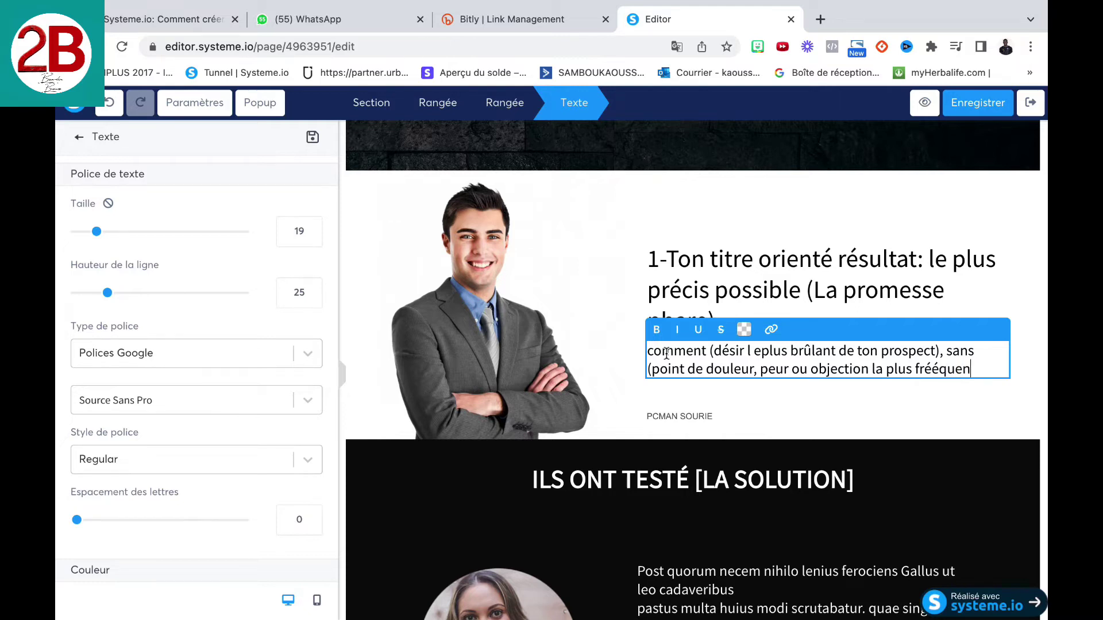
text(te)
click(687, 275)
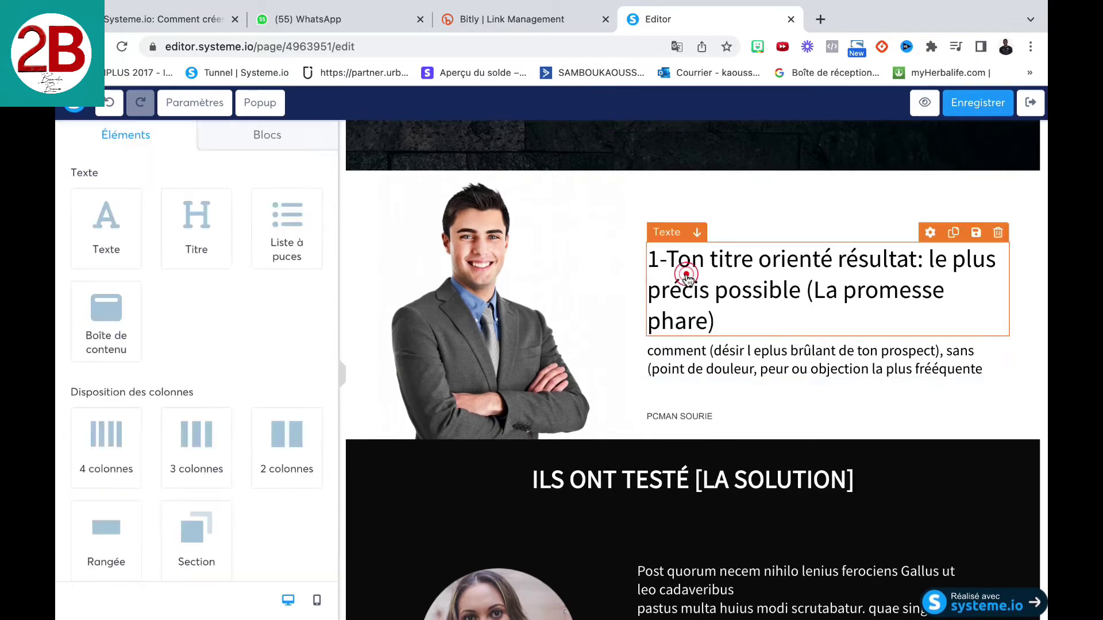
Review the page's main headline and tagline, and compare them with the heading and text beside the man's photo.
scroll(688, 282, up, 10)
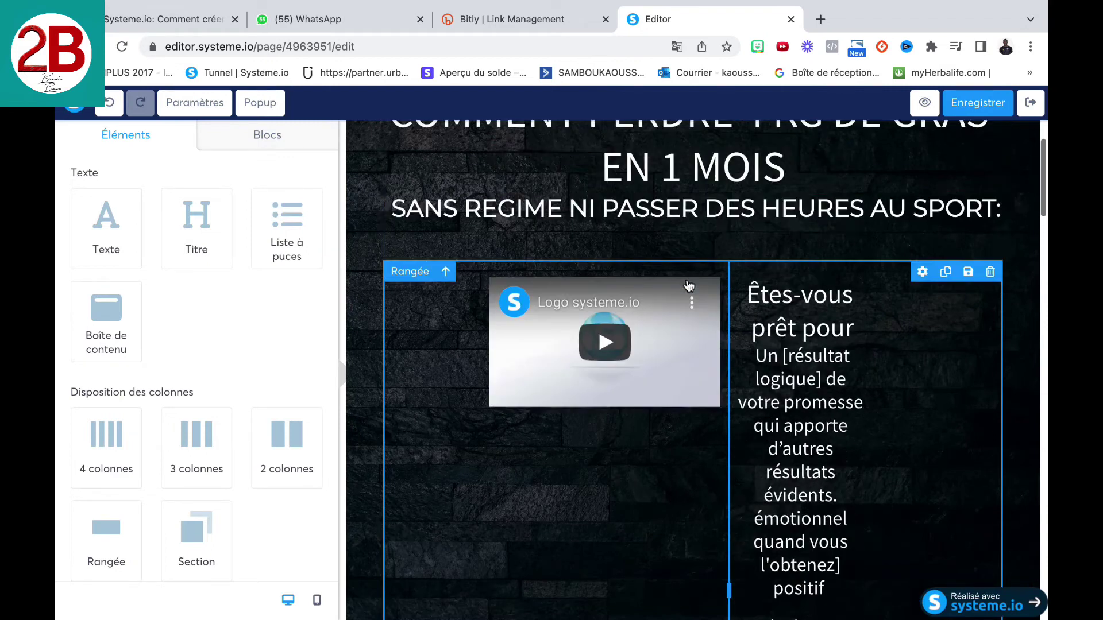
scroll(688, 286, up, 3)
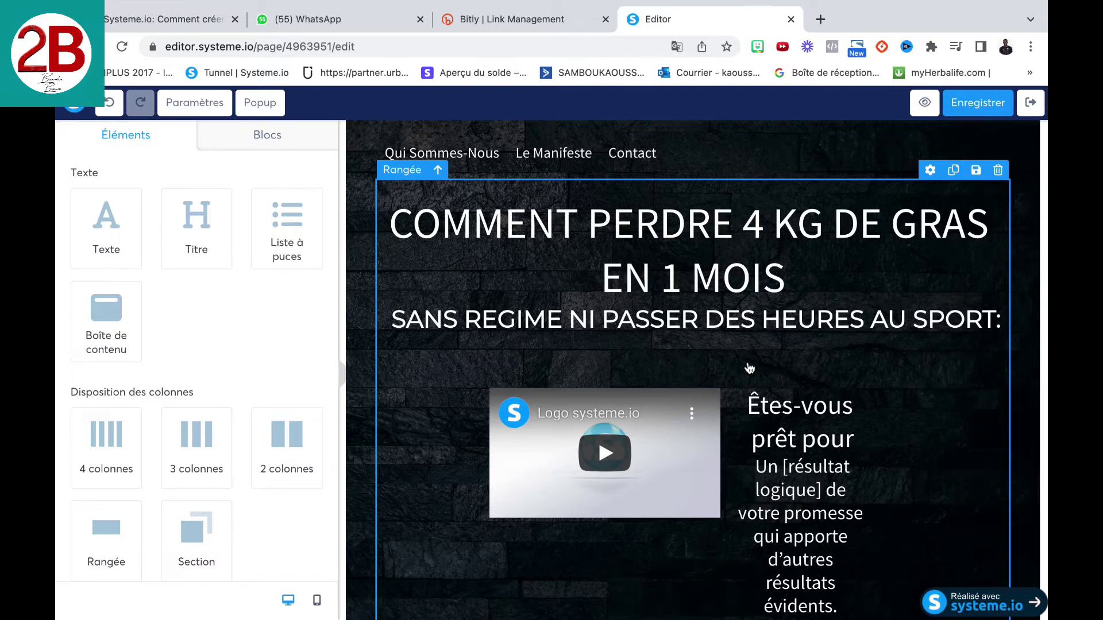
mouse_move(525, 5)
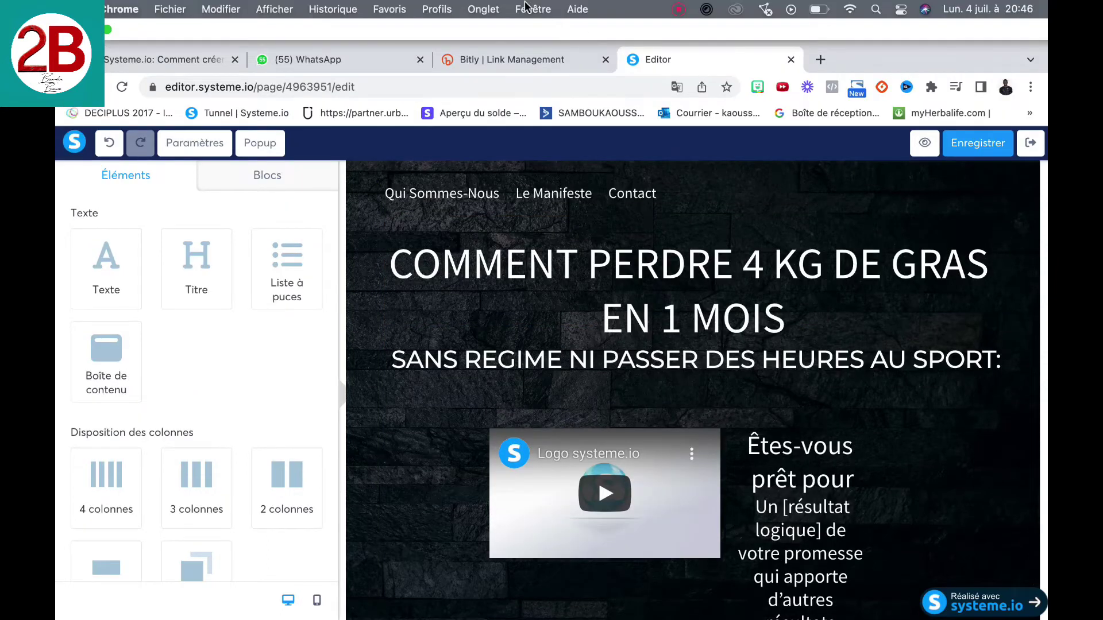
scroll(648, 281, down, 6)
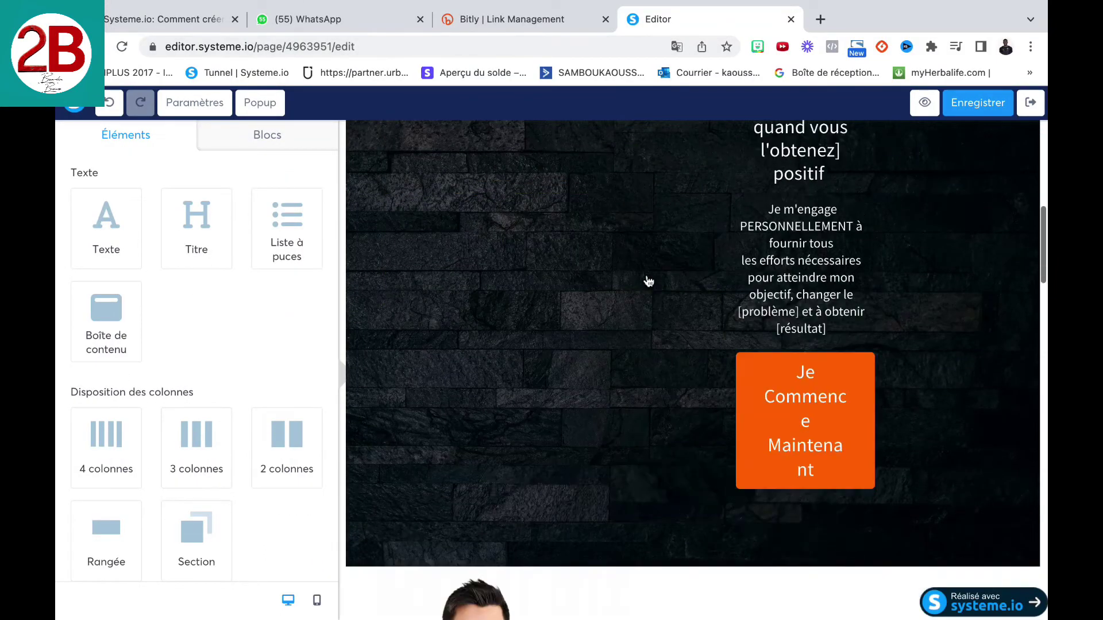
scroll(648, 280, up, 2)
scroll(785, 584, down, 3)
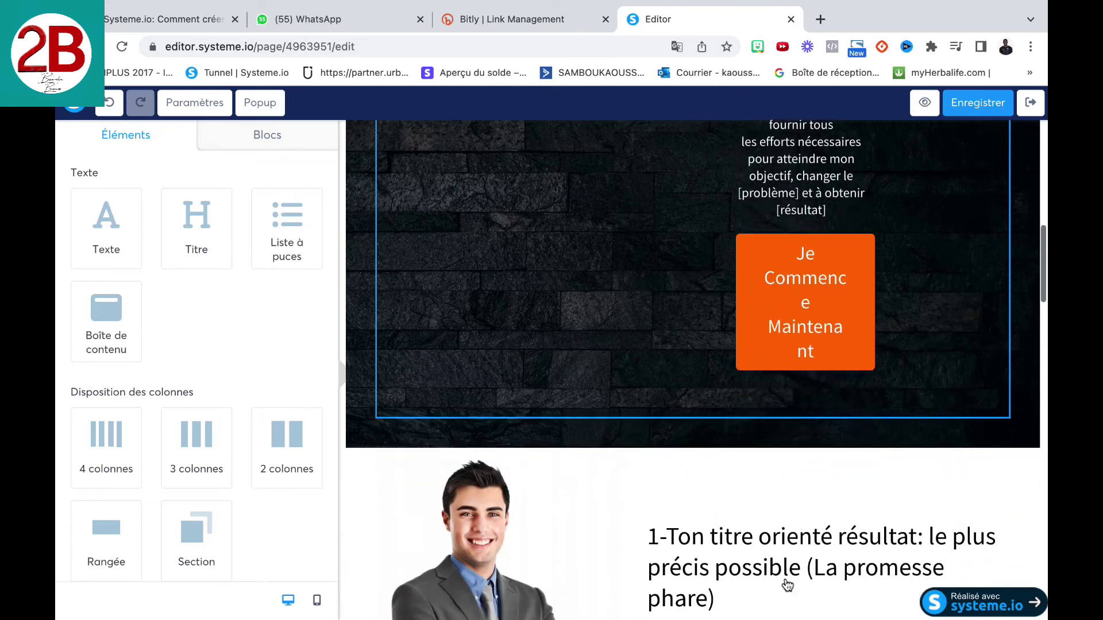
scroll(787, 584, down, 3)
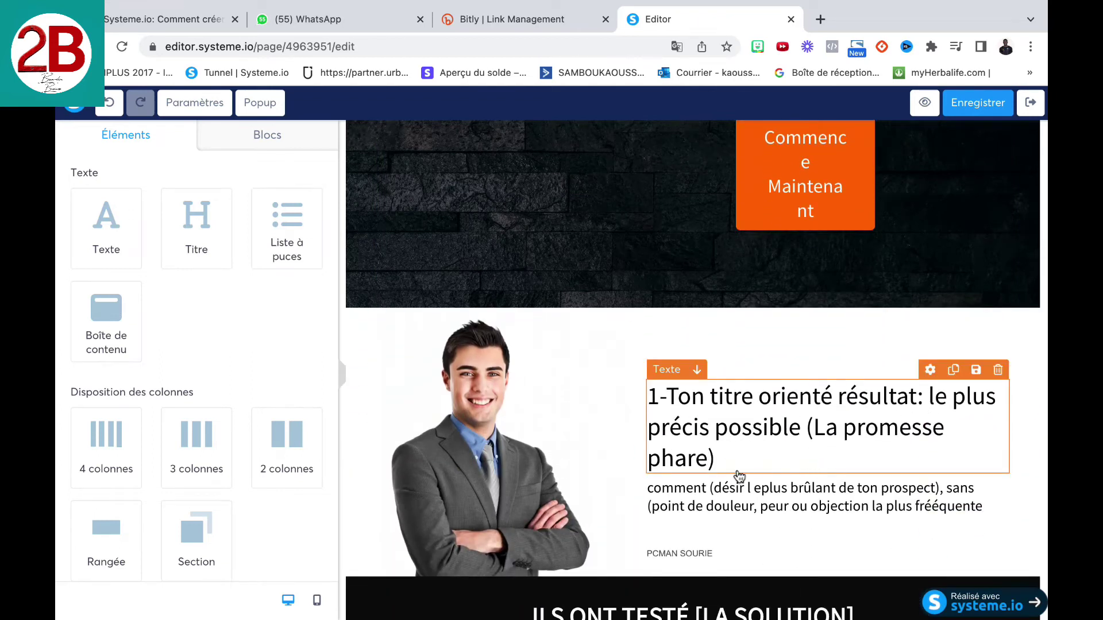
scroll(792, 465, down, 2)
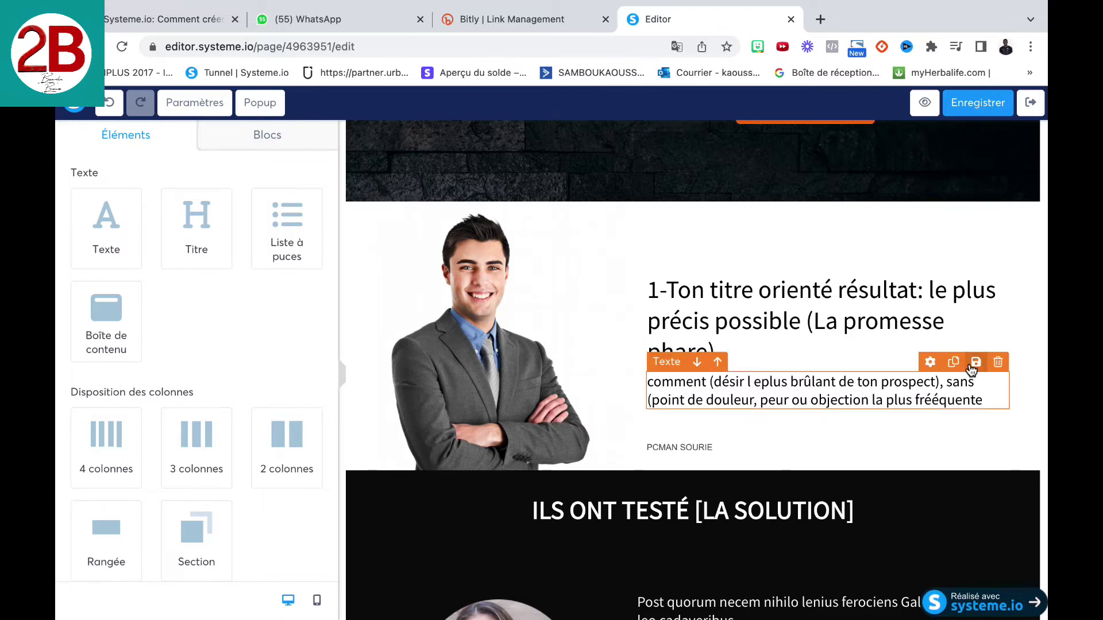
Remove the parentheses after "prospect" and before "point" in the text below the heading, and add ")" after "frééquente".
click(936, 381)
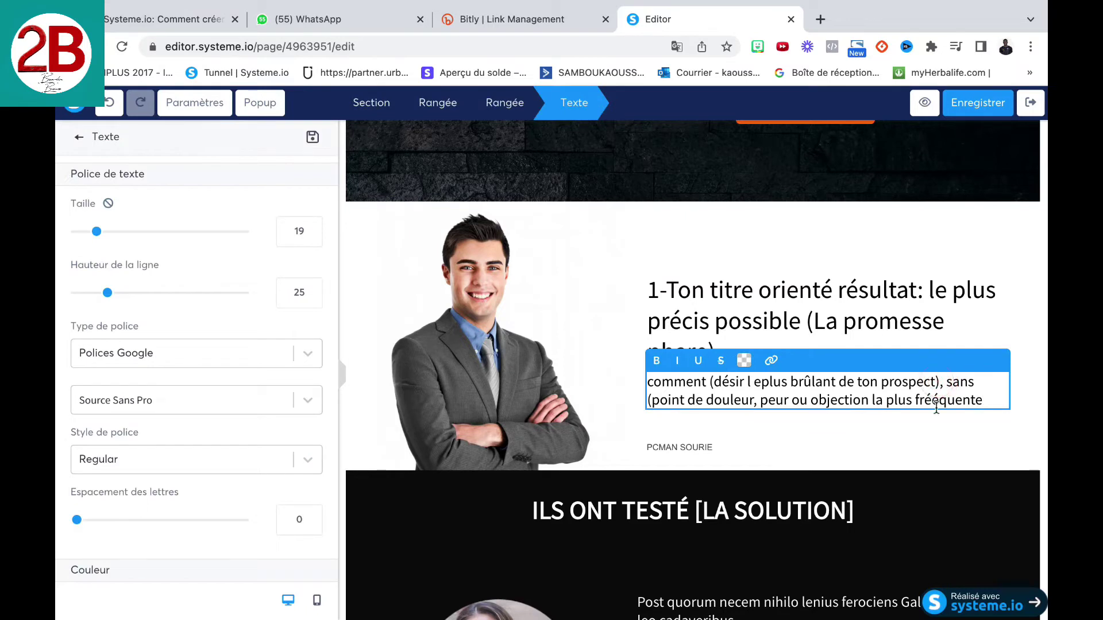
key(BackSpace)
click(653, 401)
key(BackSpace)
click(942, 400)
text())
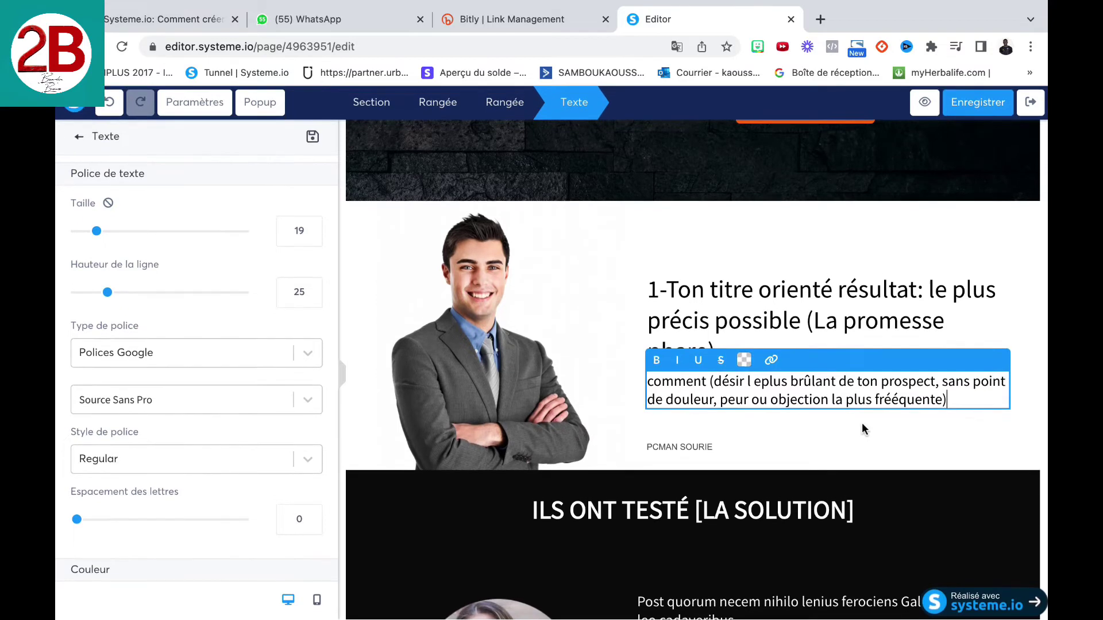
scroll(825, 401, down, 1)
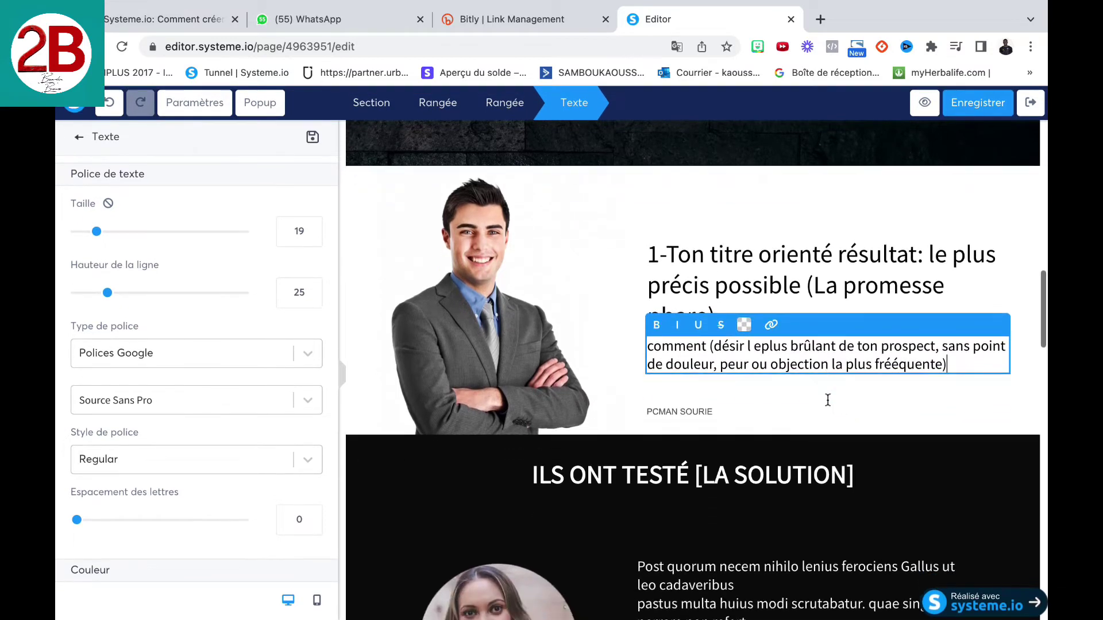
click(809, 399)
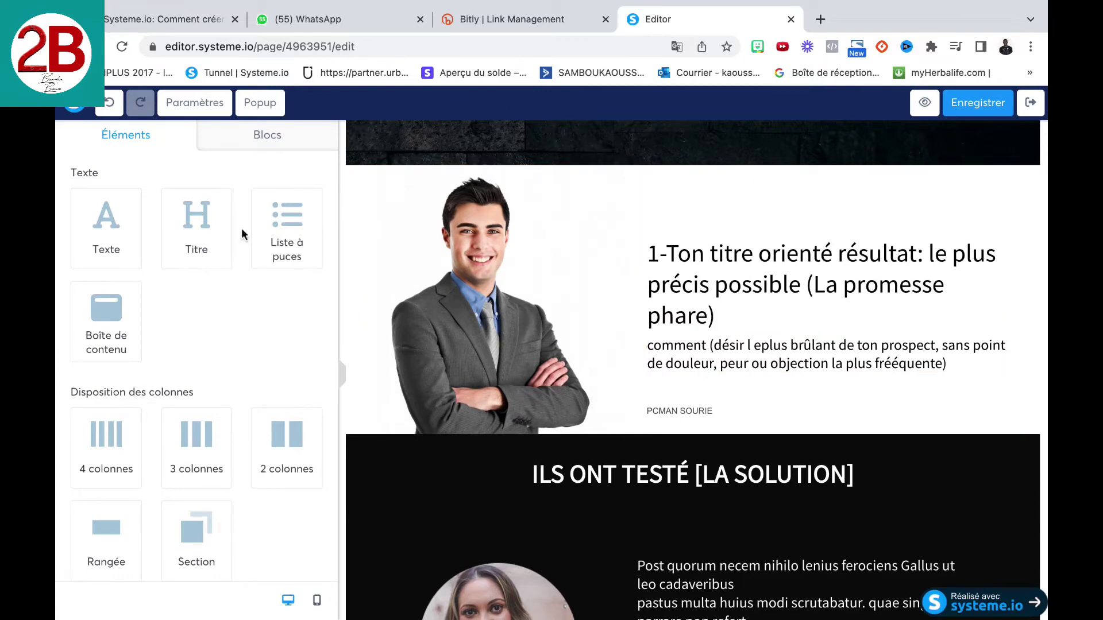
drag(108, 231, 724, 379)
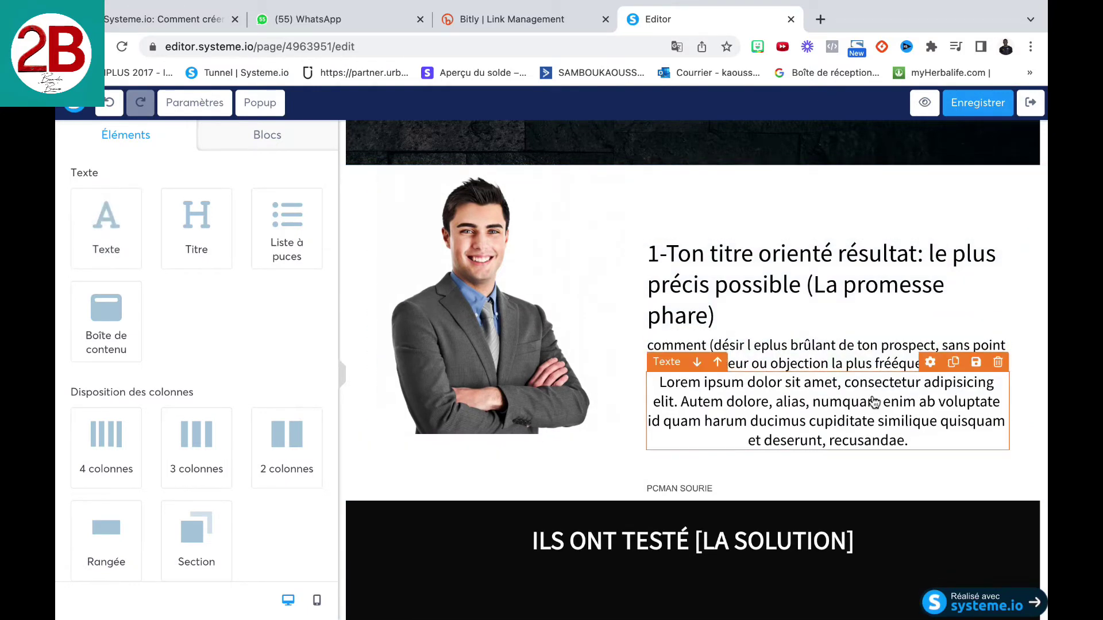
click(903, 422)
click(913, 441)
drag(912, 440, 655, 381)
text(L)
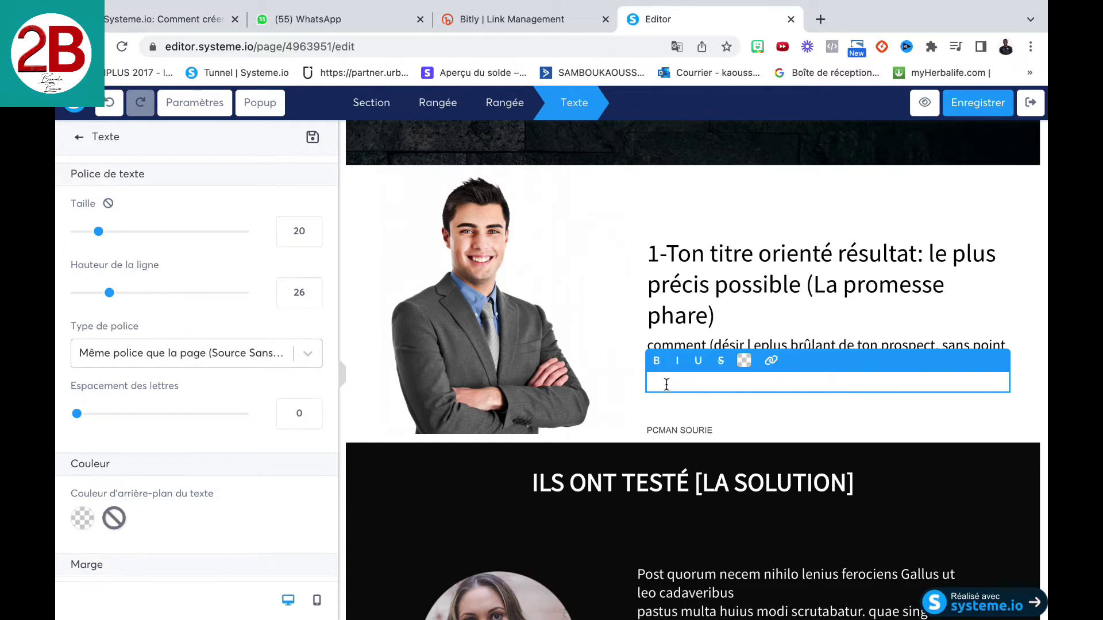
click(704, 405)
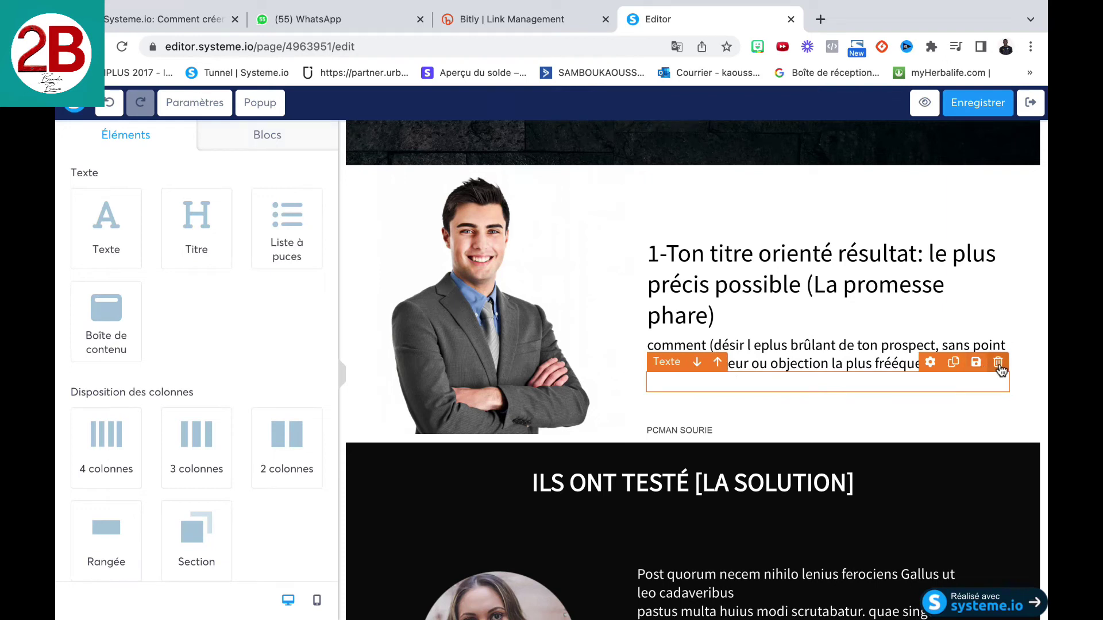
click(998, 363)
click(699, 135)
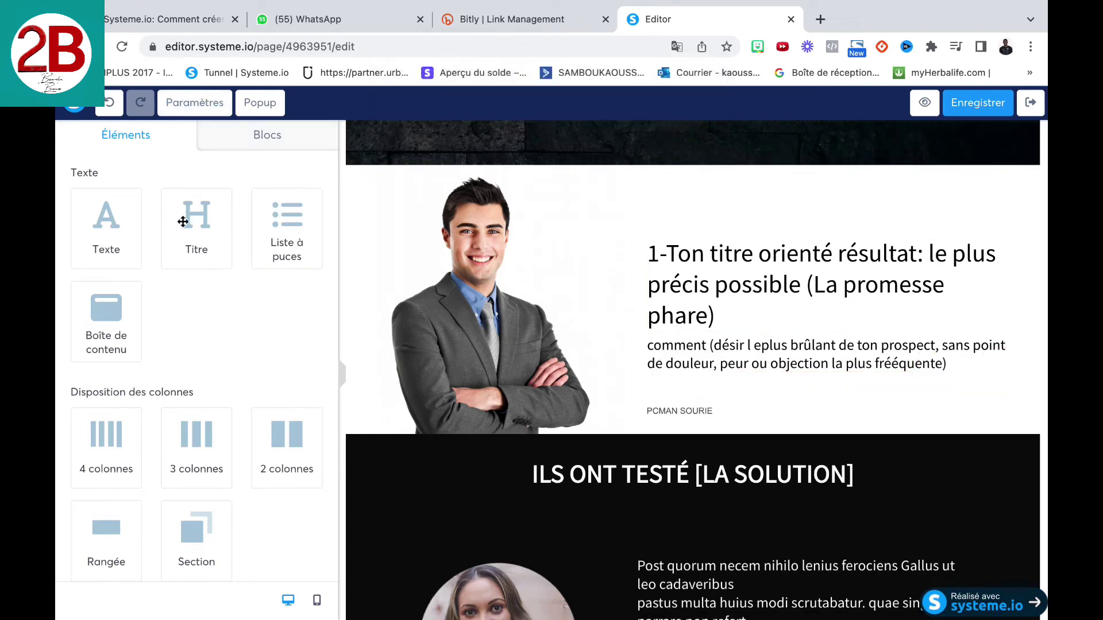
Add a title element below the "comment (désir..." text and change its wording to "2- Ton sous titre".
drag(189, 222, 739, 366)
click(864, 401)
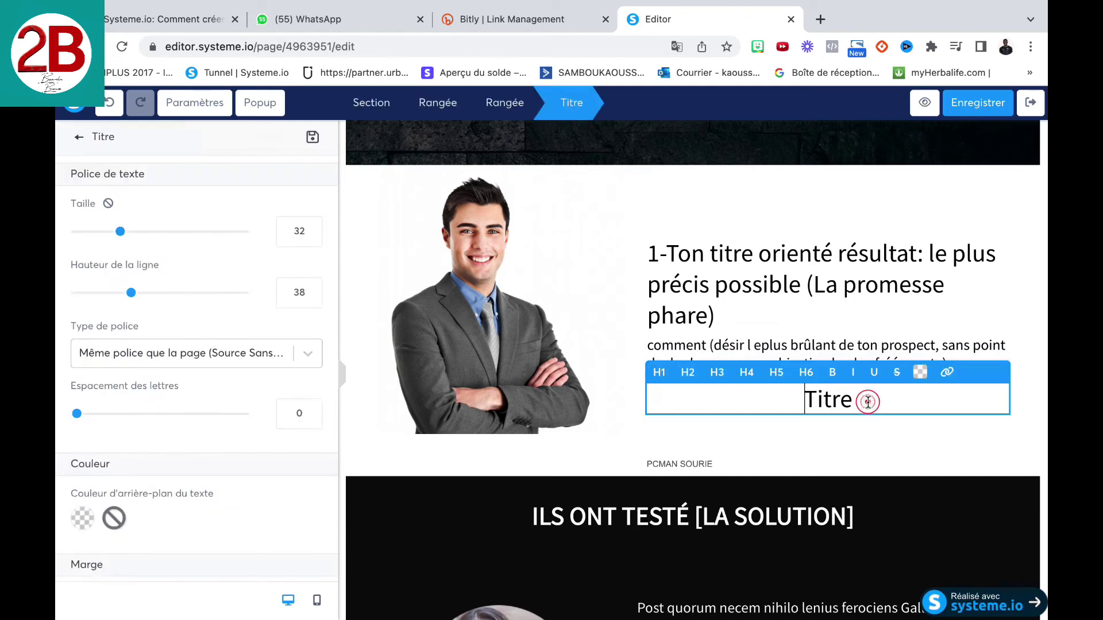
key(BackSpace)
key(BackSpace)
key(BackSpace)
key(BackSpace)
key(BackSpace)
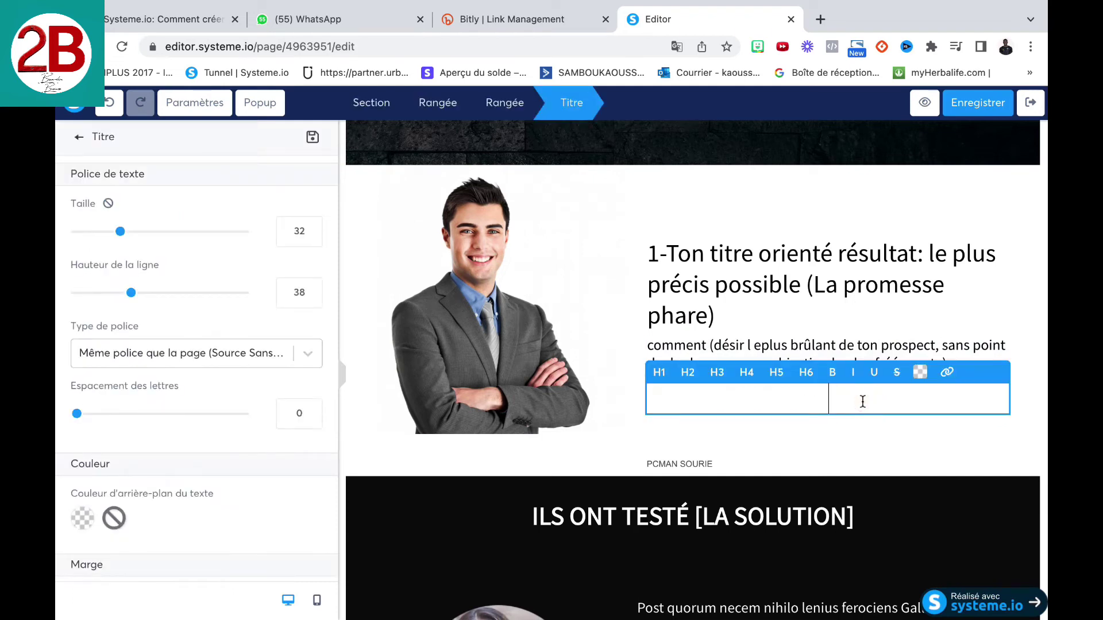
text(2- Ton sous titre)
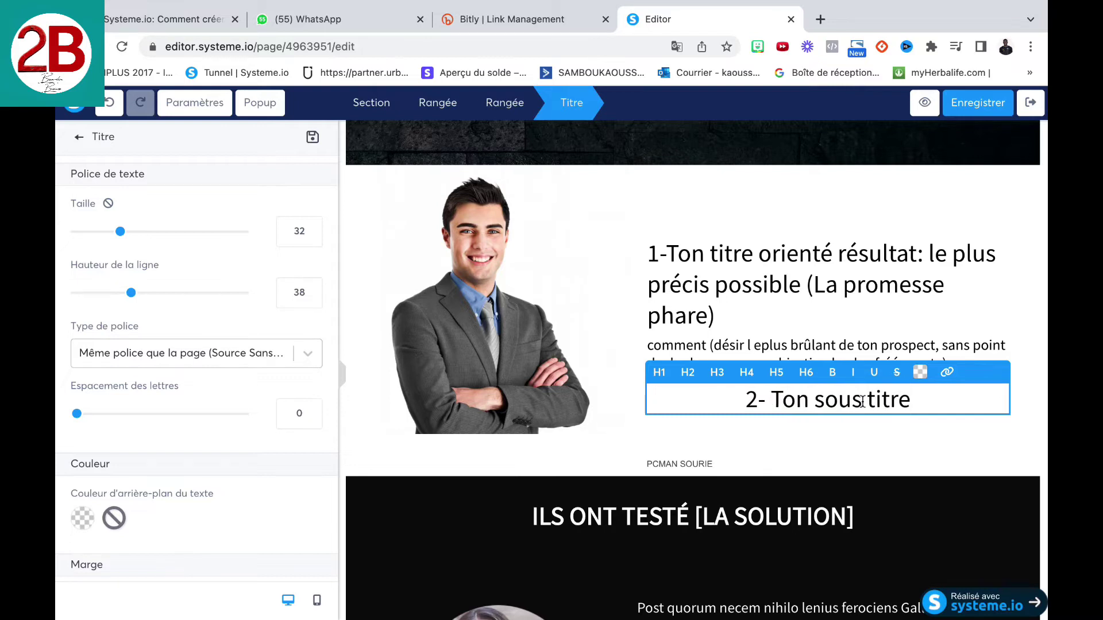
click(835, 420)
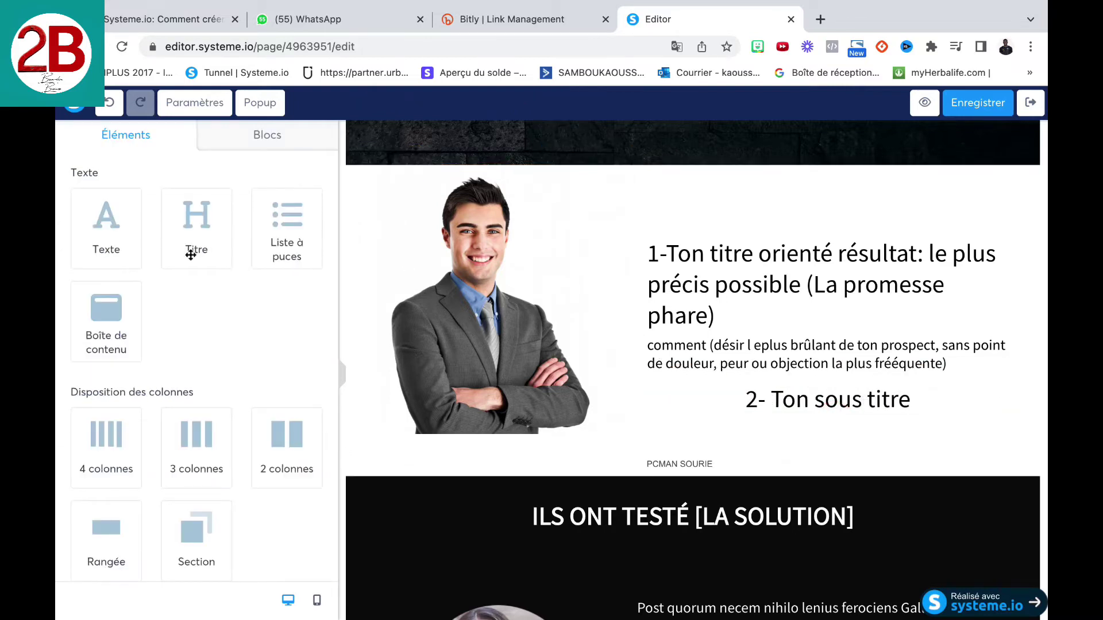
Add a text element below the "2- Ton sous titre" title and clear its Lorem ipsum placeholder.
drag(107, 234, 813, 402)
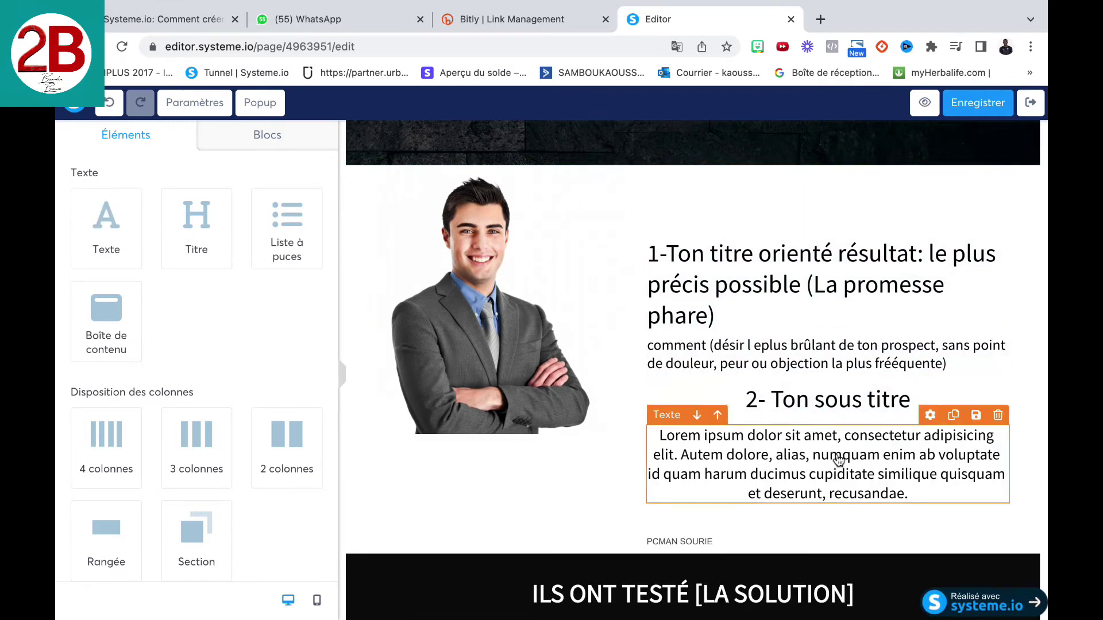
click(909, 497)
drag(908, 497, 671, 429)
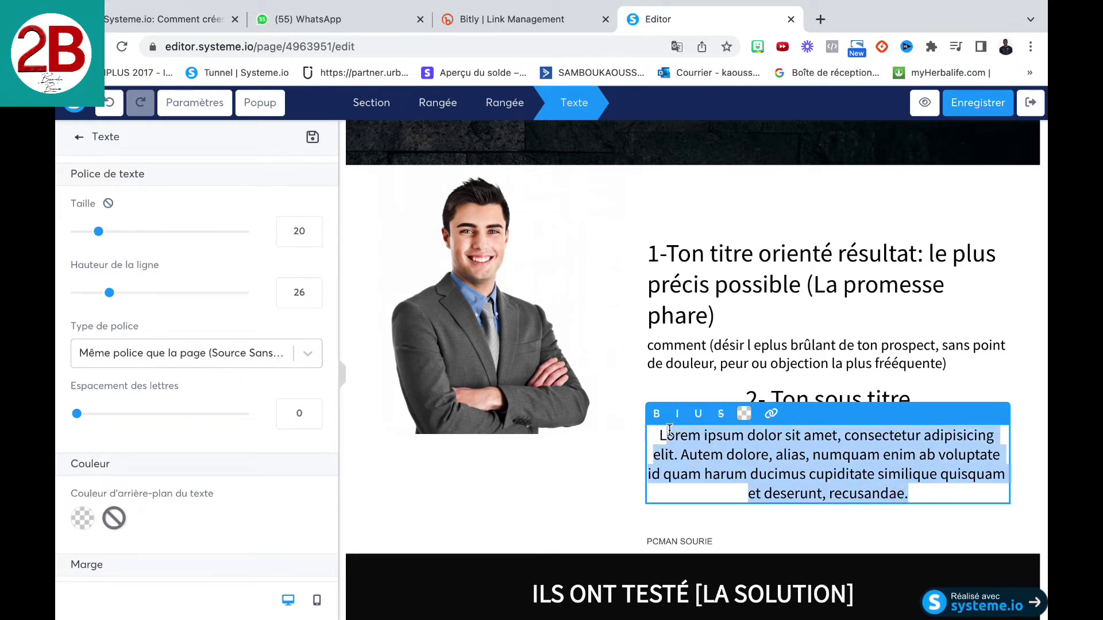
key(BackSpace)
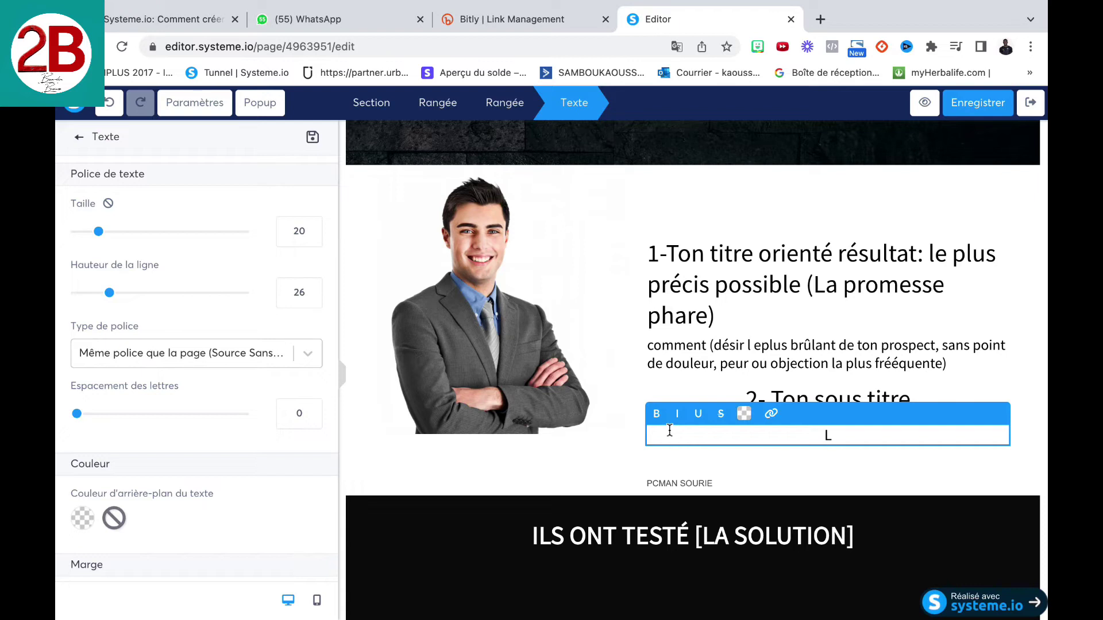
key(Left)
key(BackSpace)
Write "Tout en profitant à la fois de ...... et de" in the empty text element below "2- Ton sous titre".
text(out en profitant)
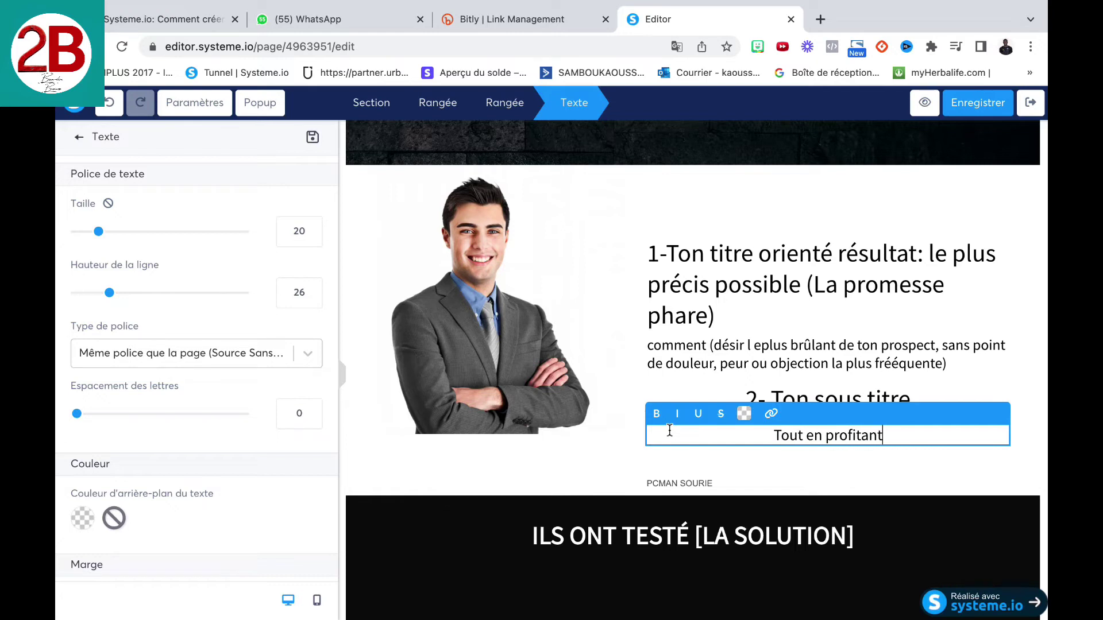
text( à )
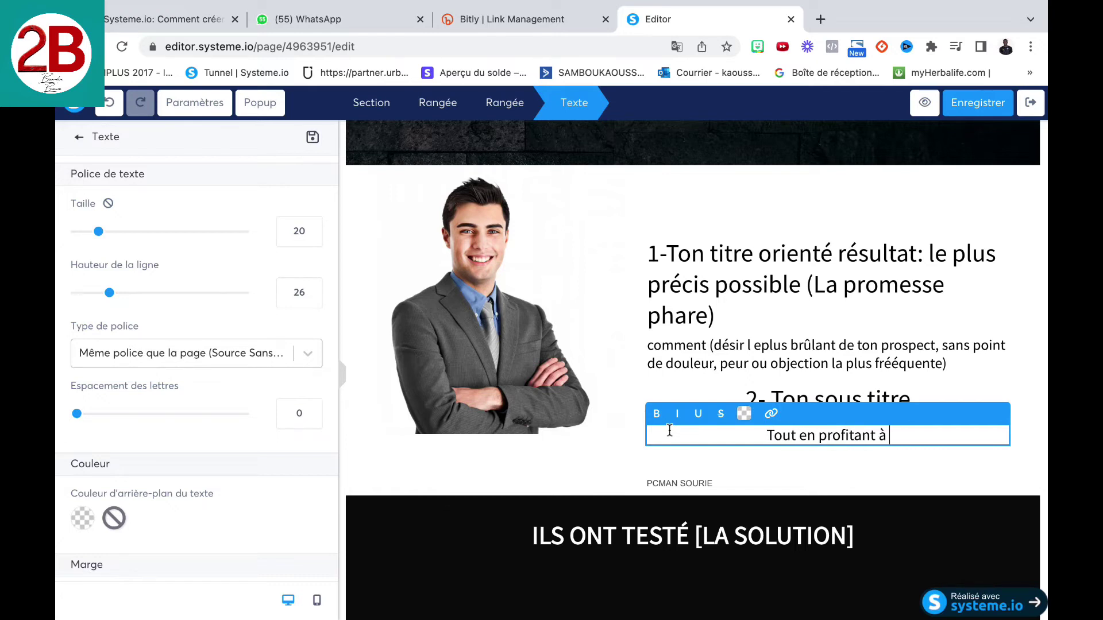
text(la fois)
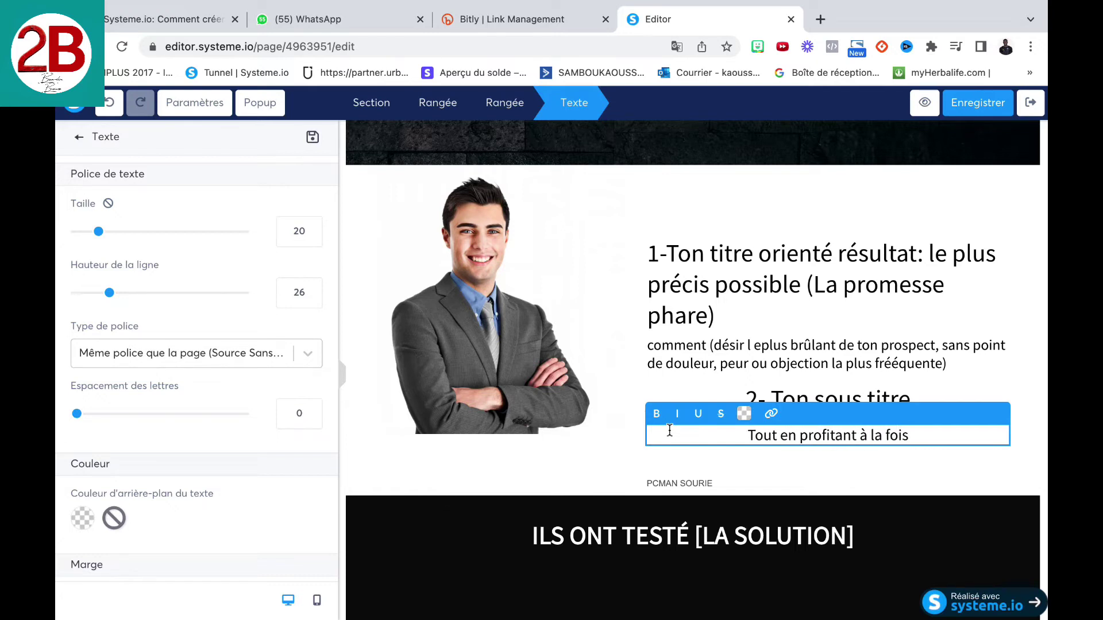
text( de .;)
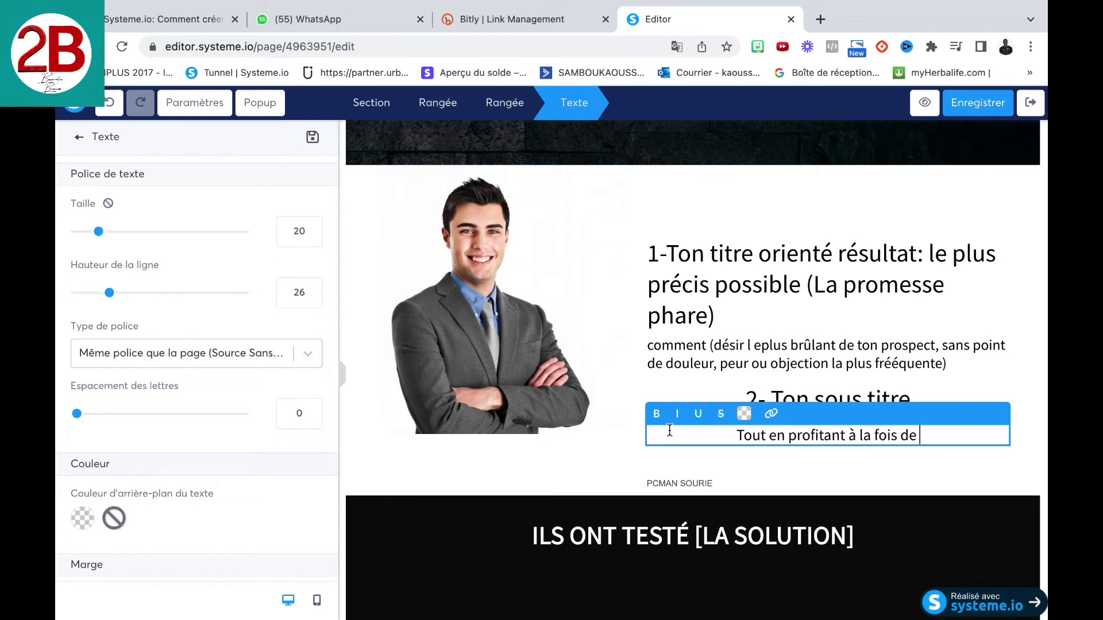
key(BackSpace)
key(BackSpace)
text(...... et)
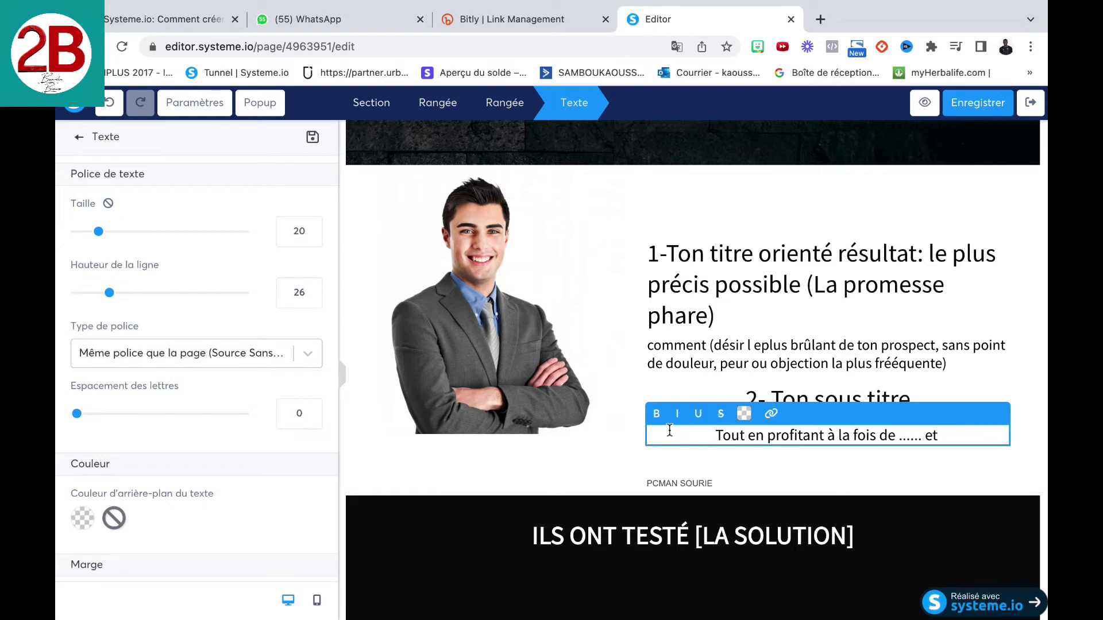
text( de)
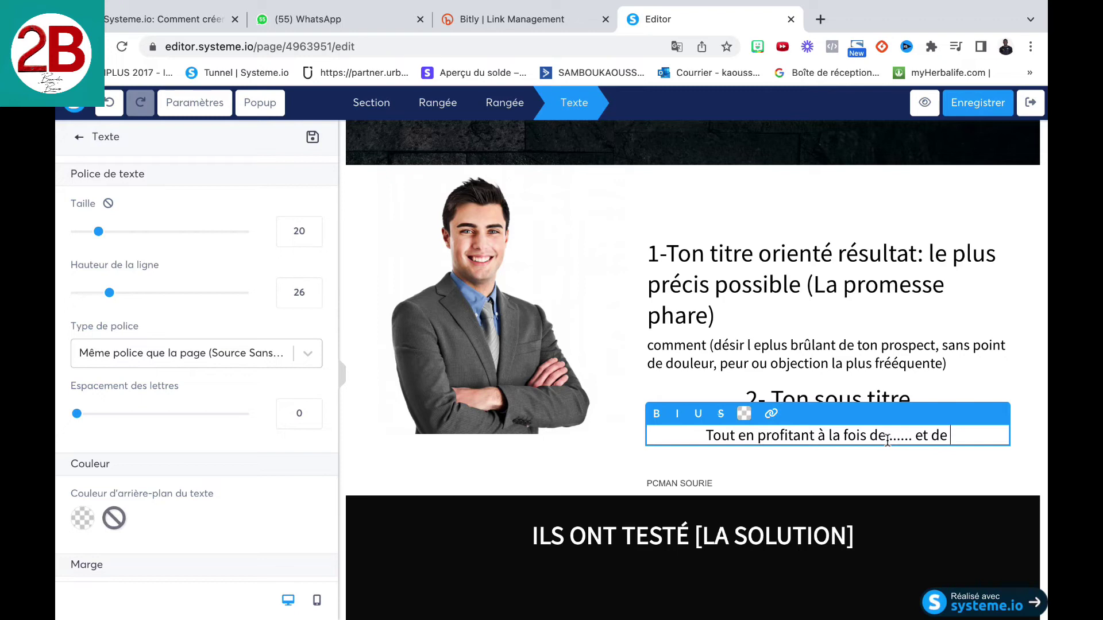
Complete the text below "2- Ton sous titre" with "(liste de 3 à 5 puces qui regroupes les désirs secondaires)".
text( (liste)
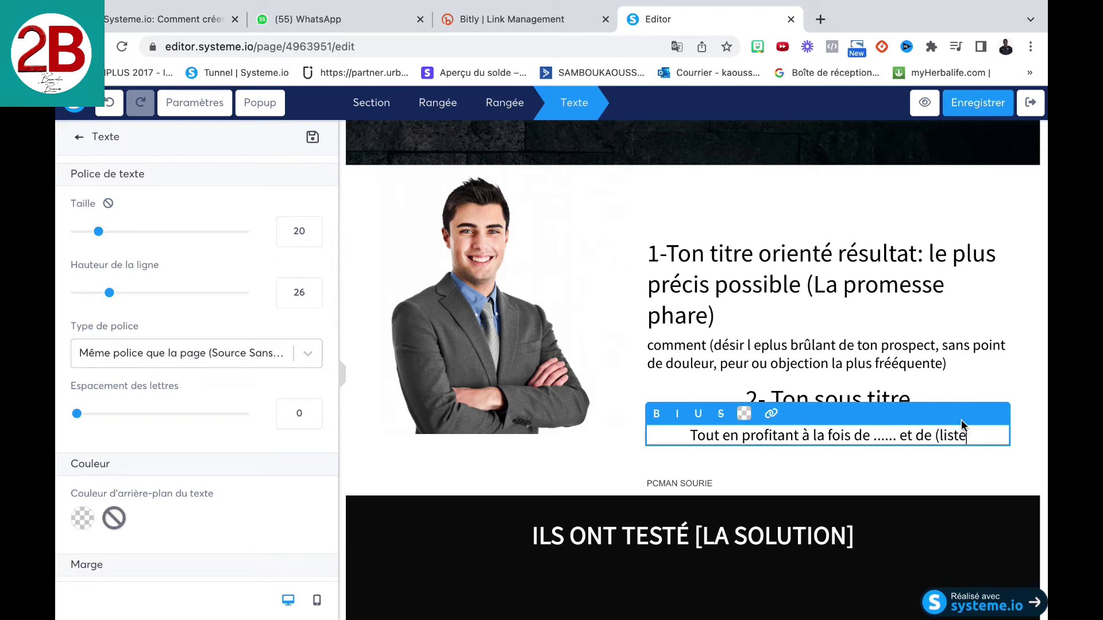
text( de )
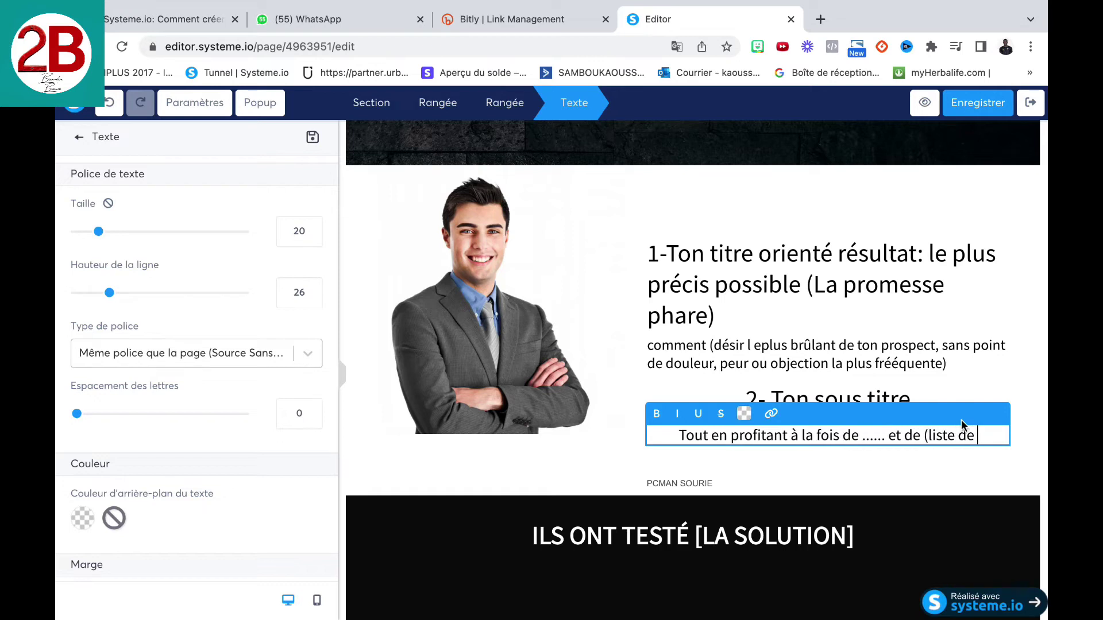
text(3 )
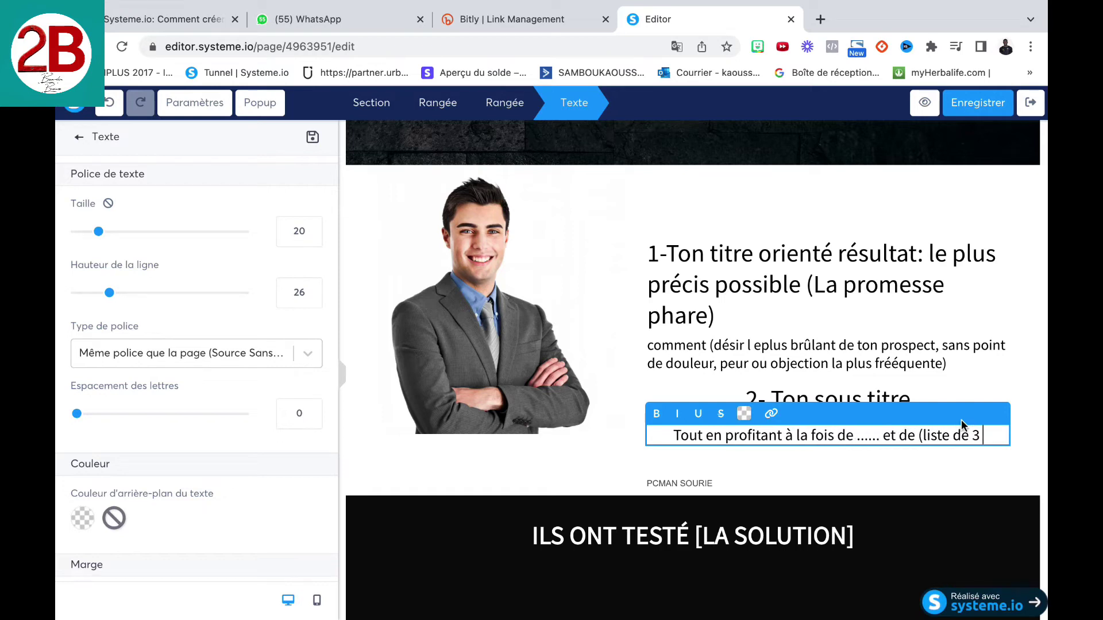
text(à 5)
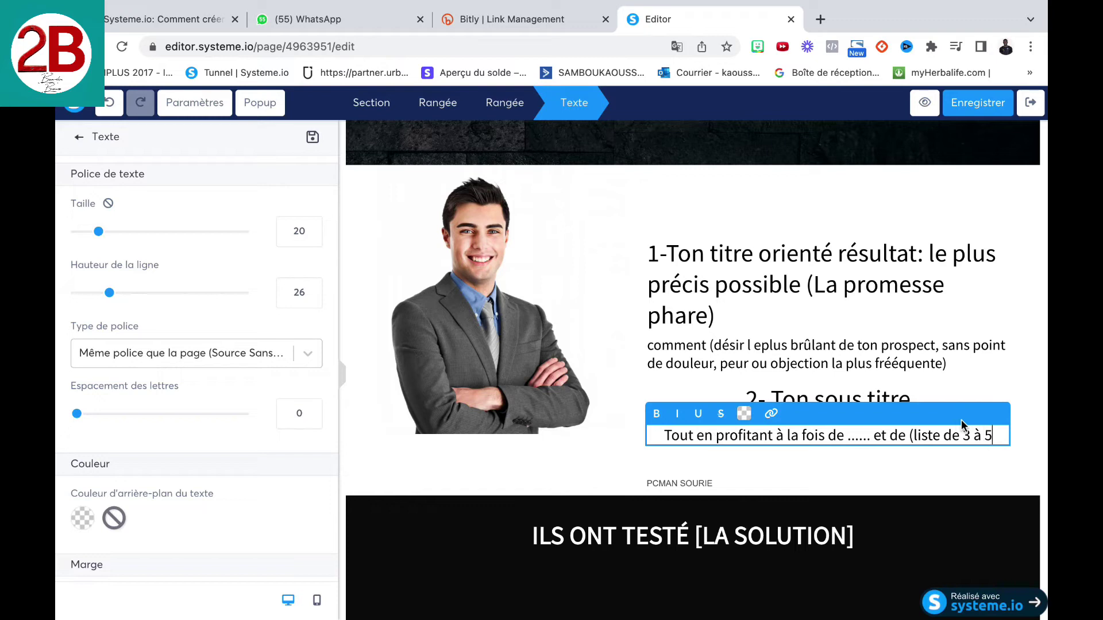
text( puces qui )
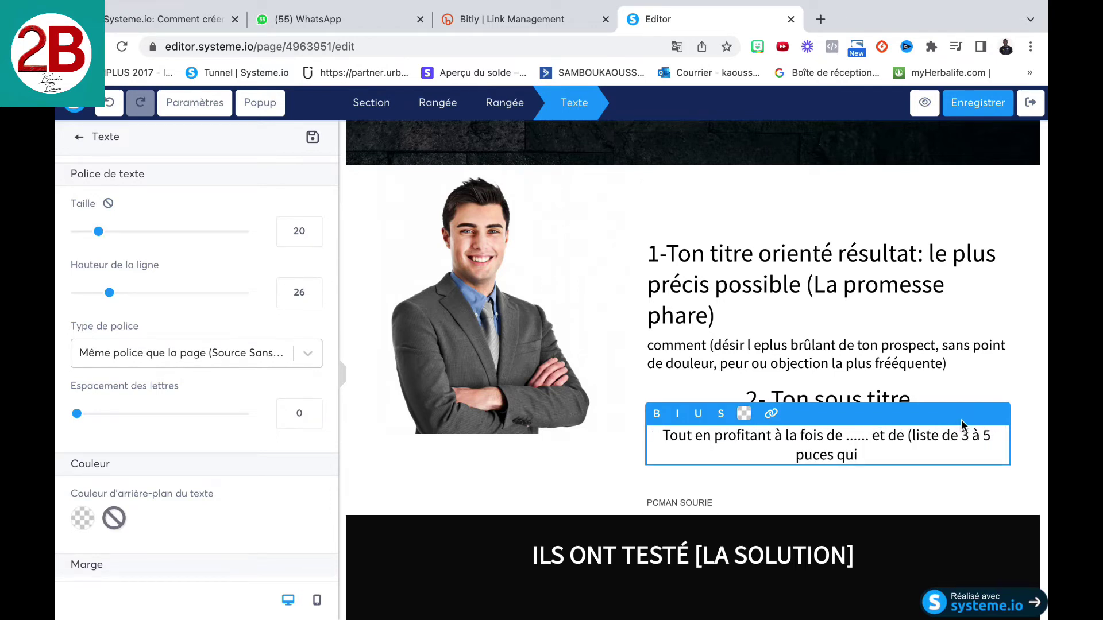
text(regroup)
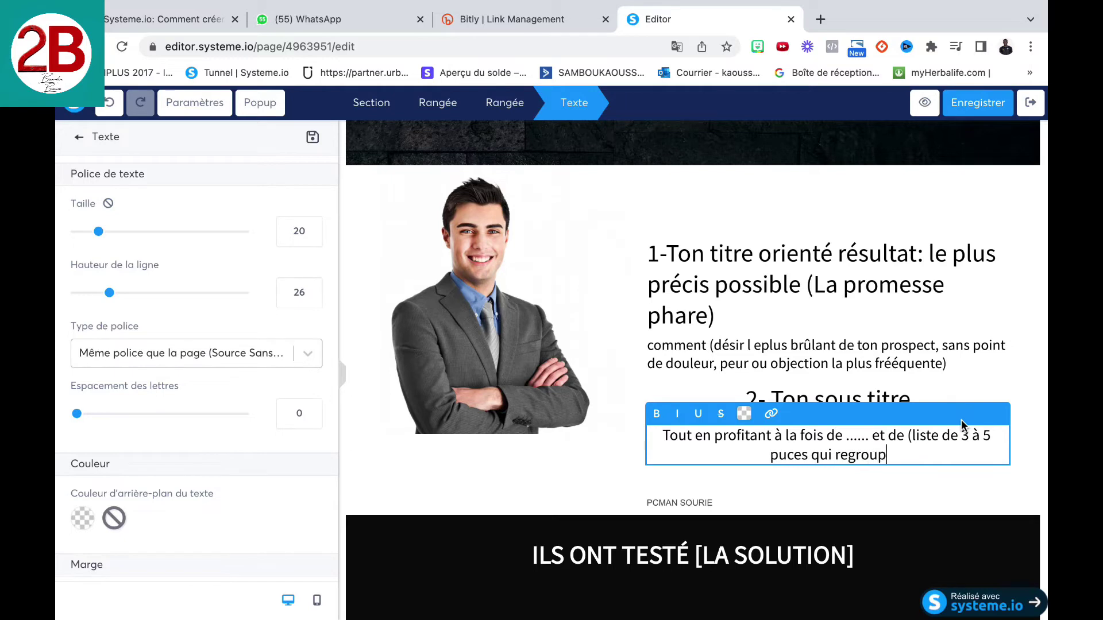
text(es les dé)
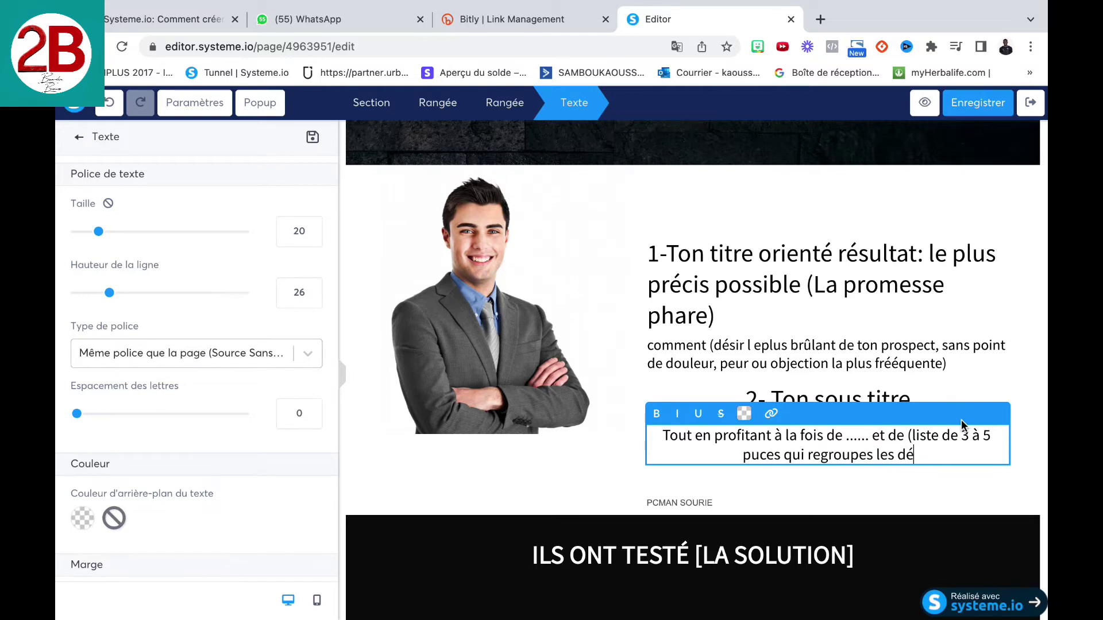
text(sirs secondaire)
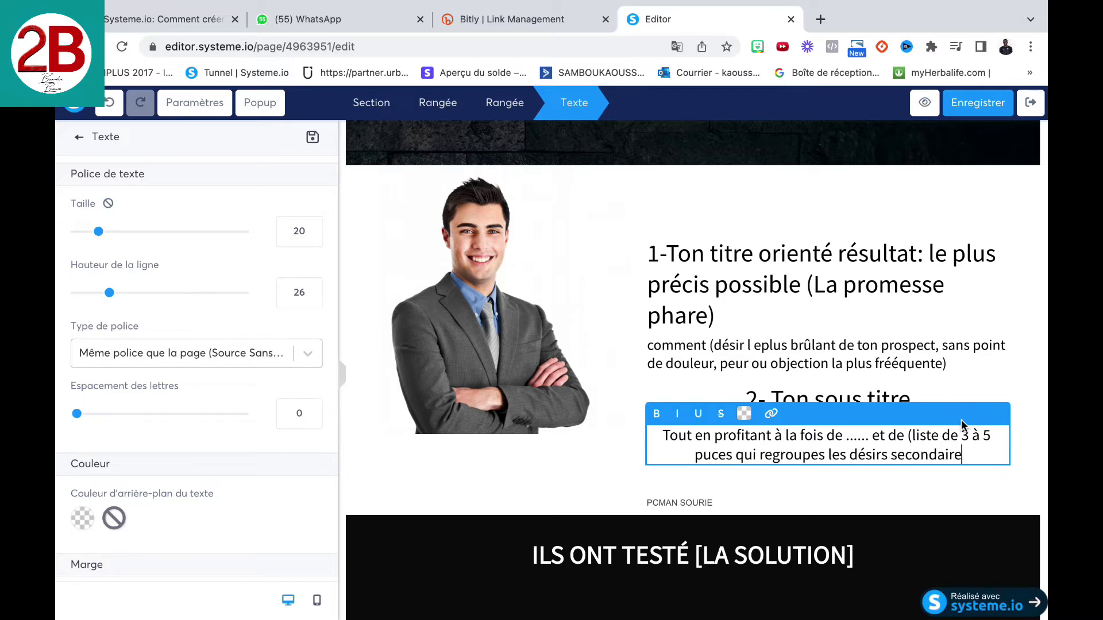
text(s))
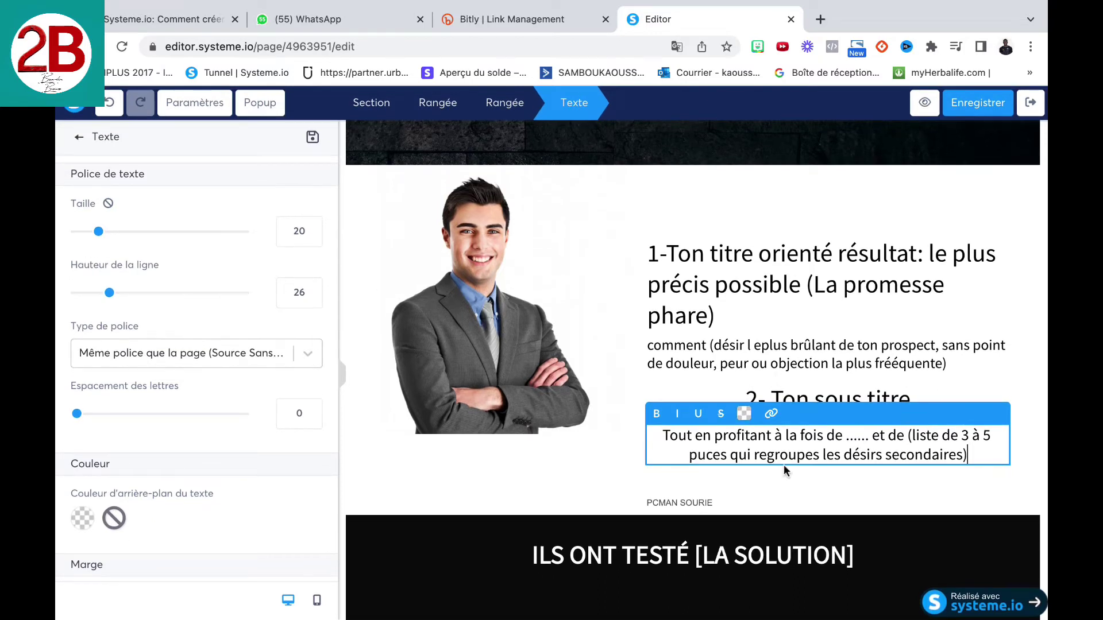
click(834, 481)
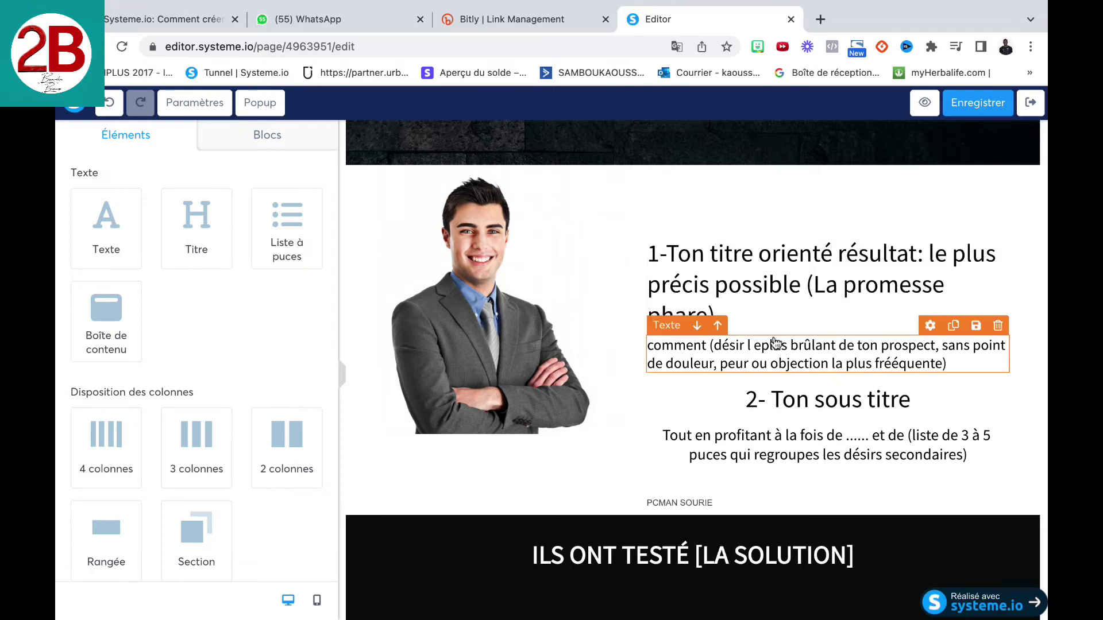
Correct "l eplus" in the "comment (désir..." text to "le" and "plus", with a line break between the two words.
scroll(773, 339, up, 3)
scroll(775, 344, down, 3)
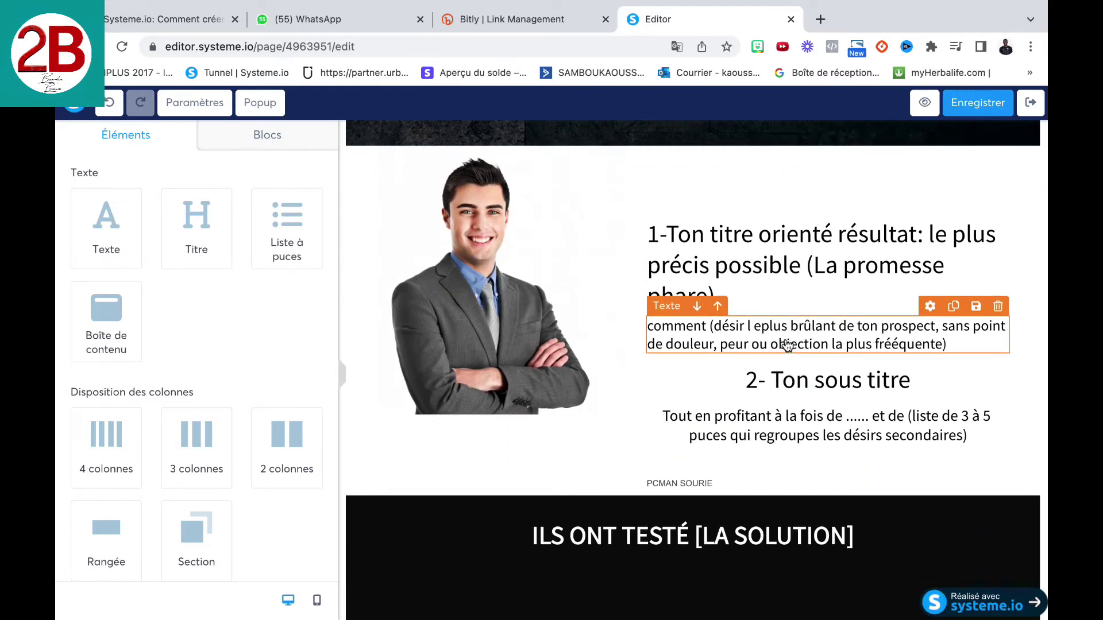
click(758, 328)
double_click(757, 327)
text(le)
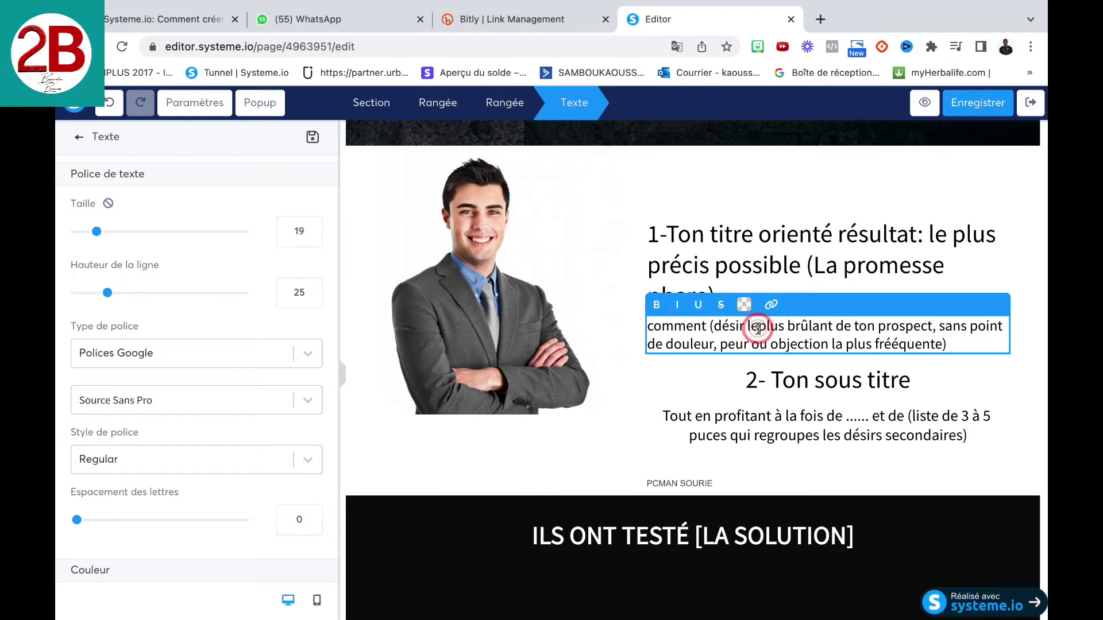
key(Return)
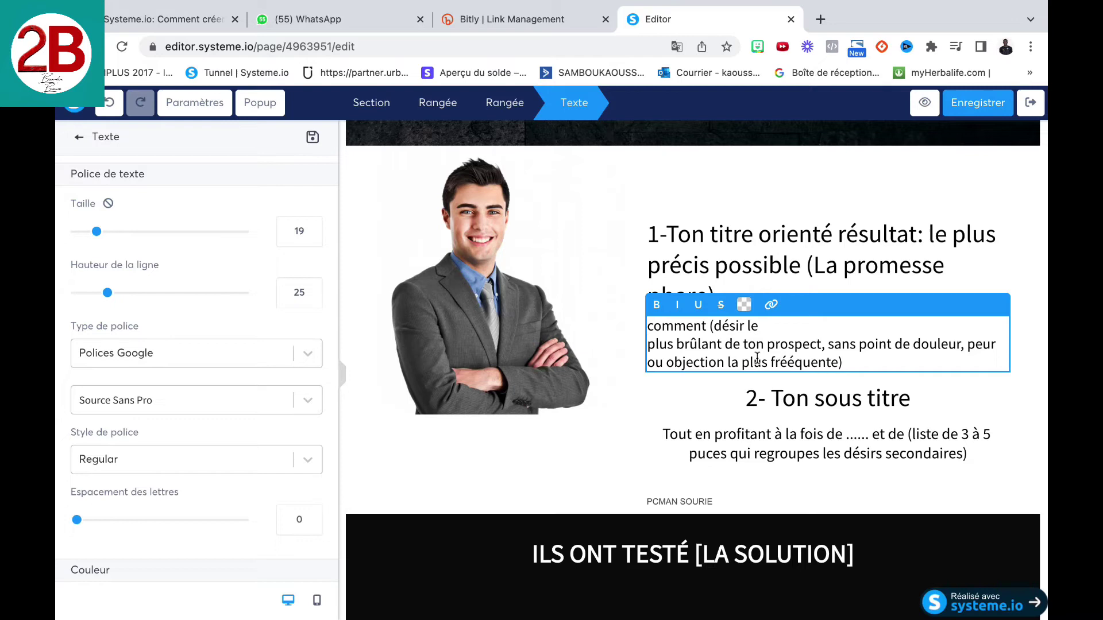
Align the "2- Ton sous titre" title to the left.
scroll(756, 358, down, 1)
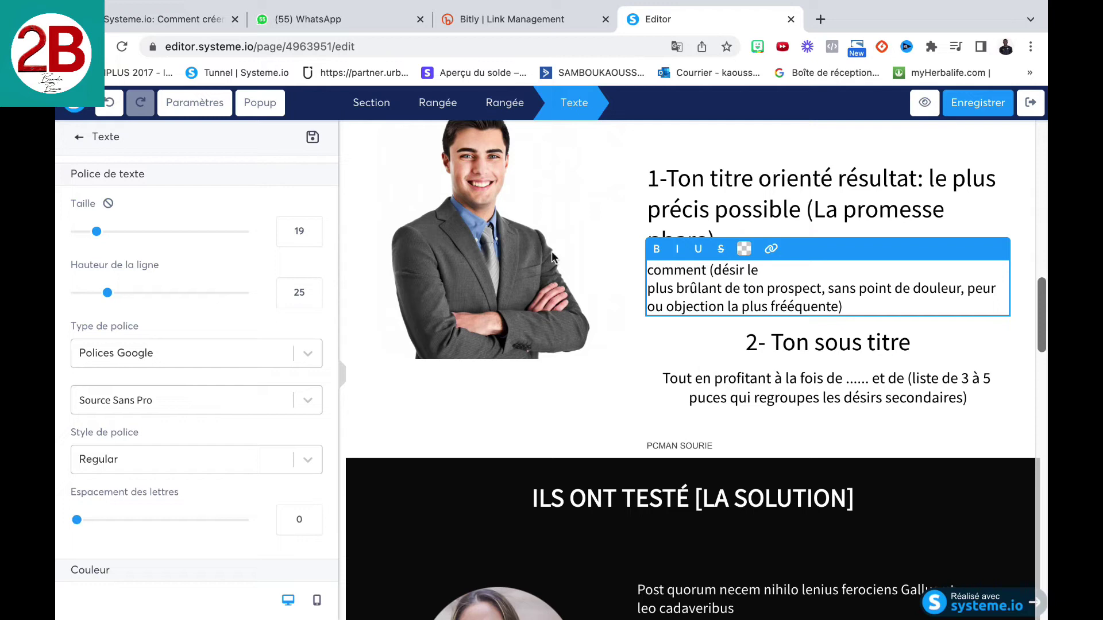
click(671, 360)
click(813, 334)
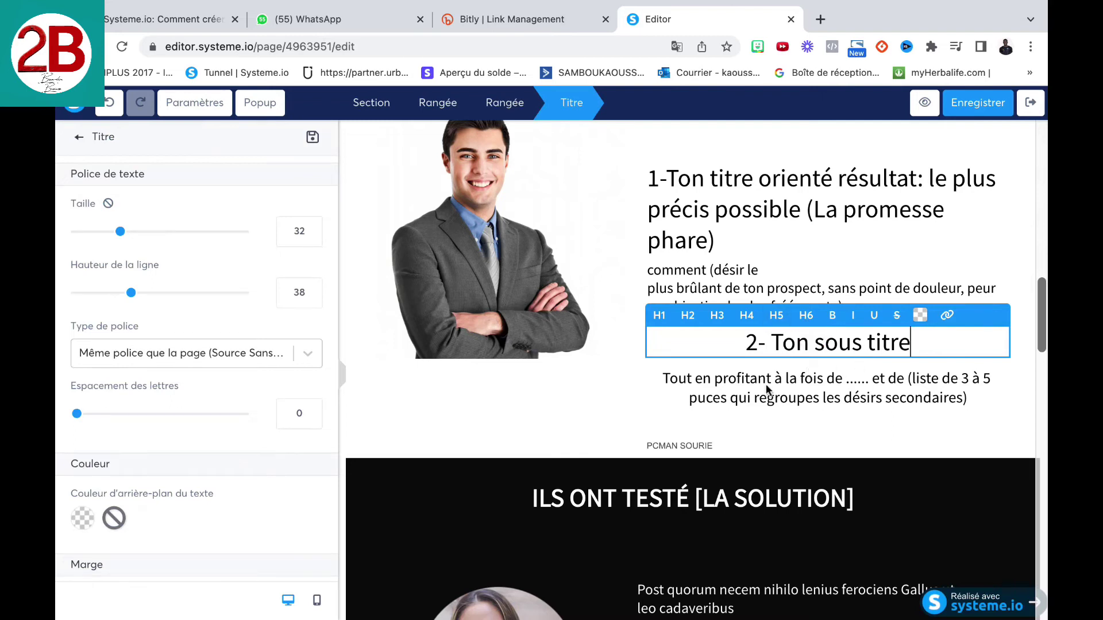
scroll(206, 397, down, 4)
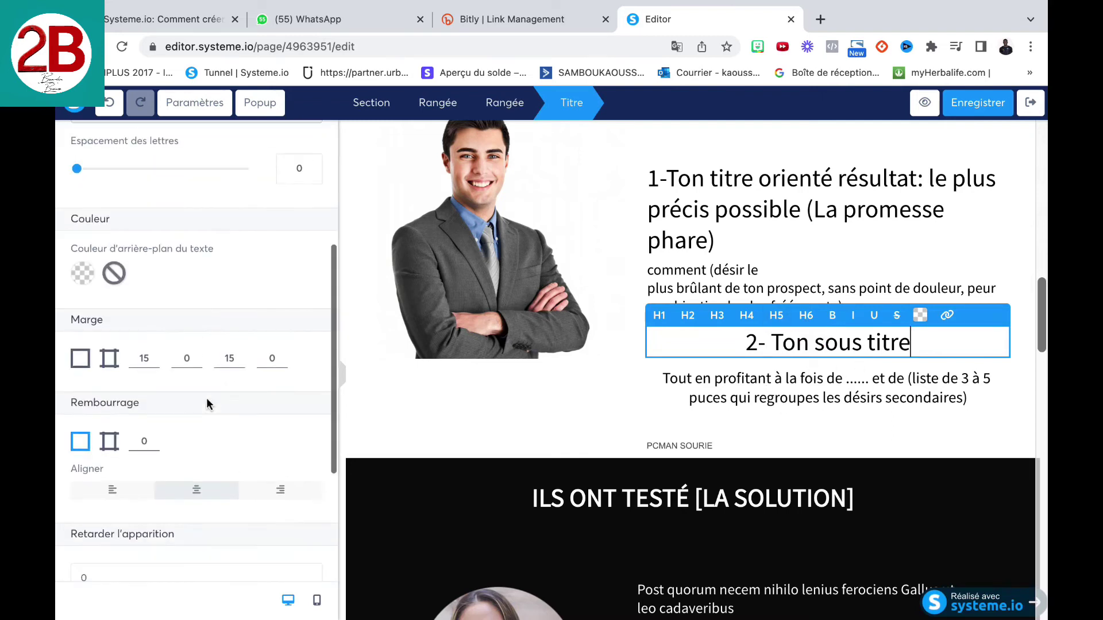
scroll(206, 397, down, 1)
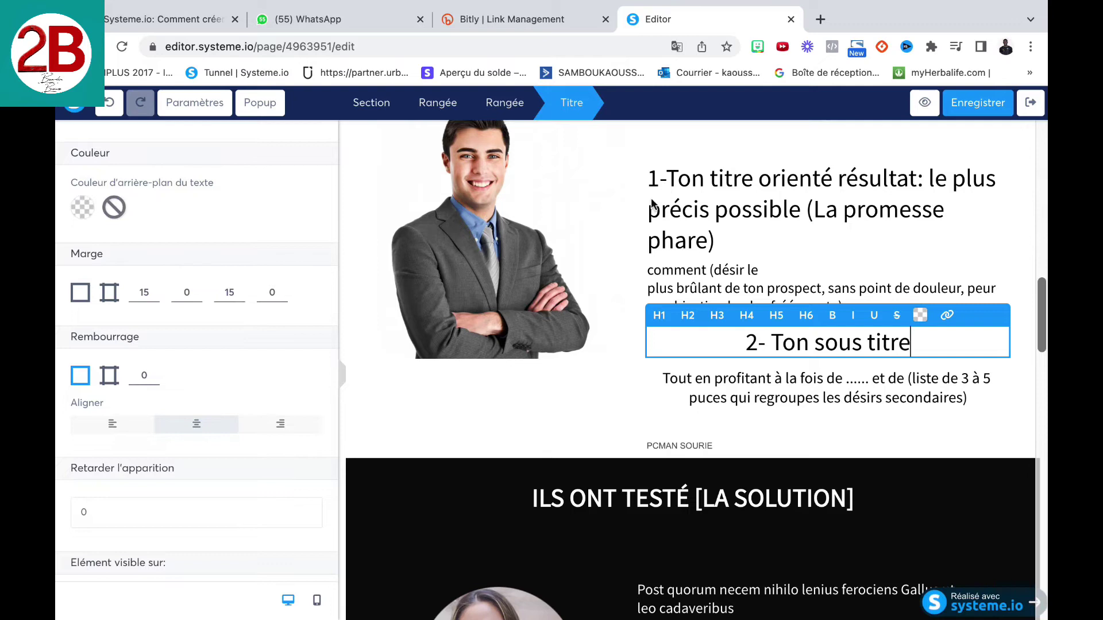
click(109, 425)
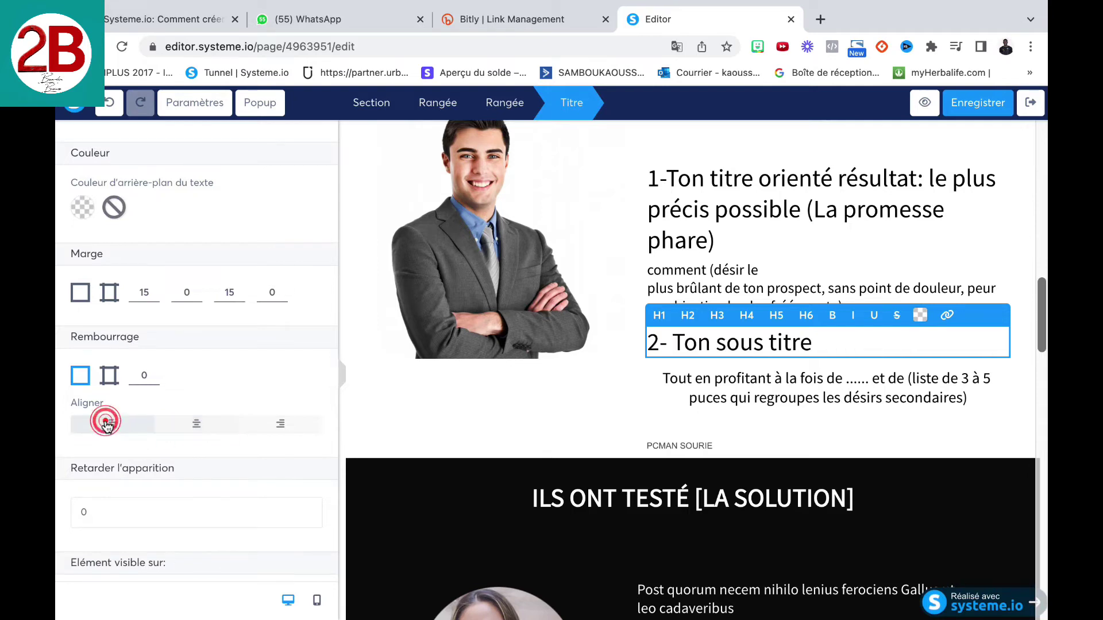
Align the "Tout en profitant à la fois de..." text to the left.
click(723, 381)
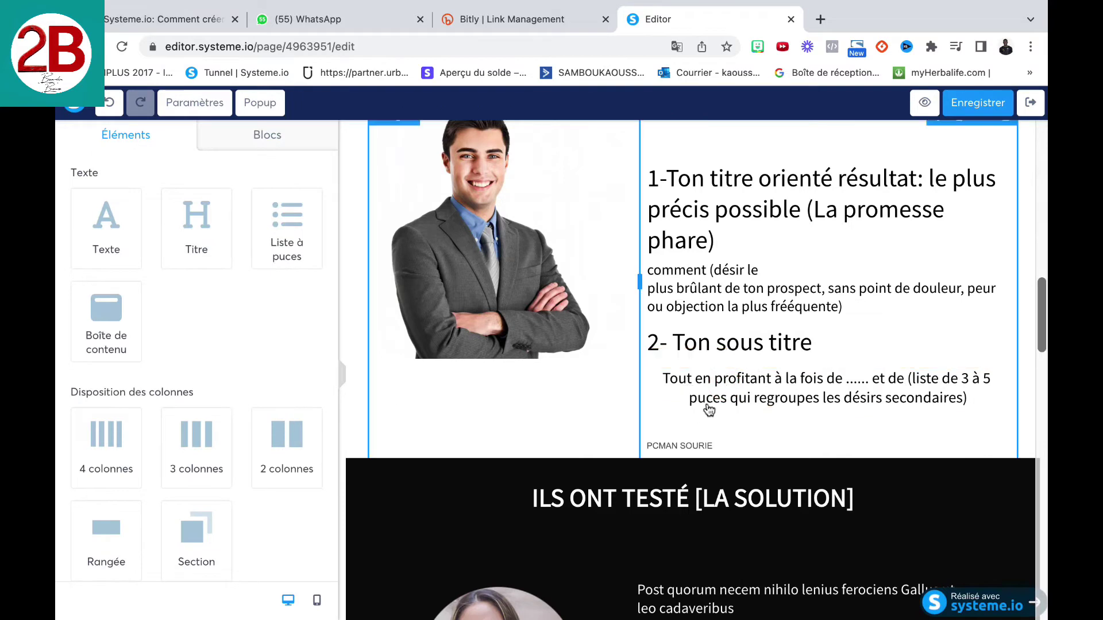
click(917, 380)
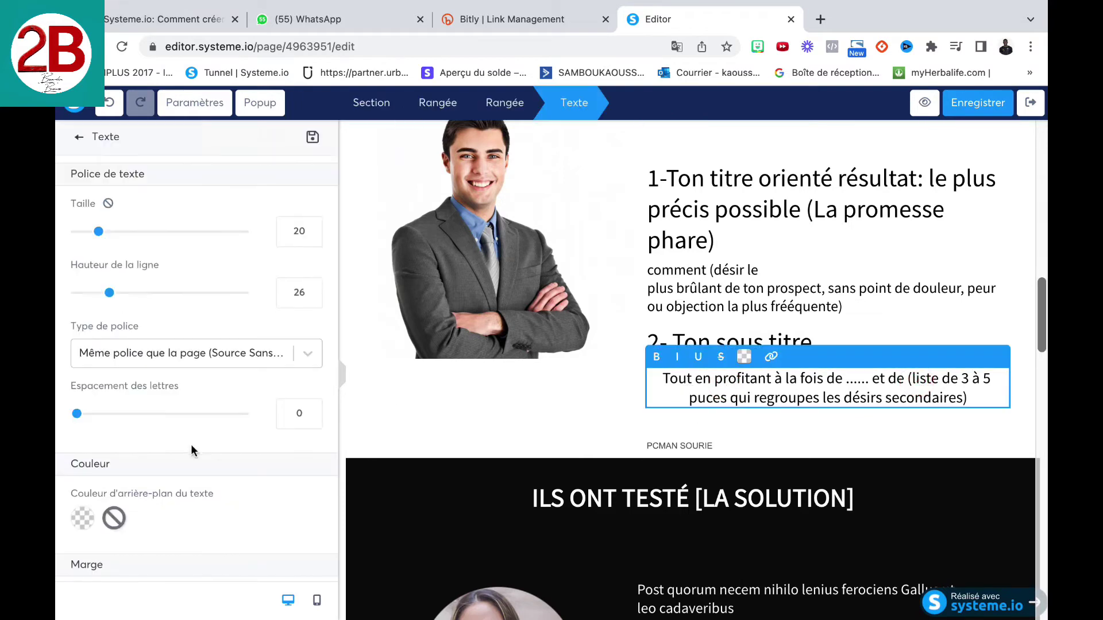
scroll(178, 453, down, 5)
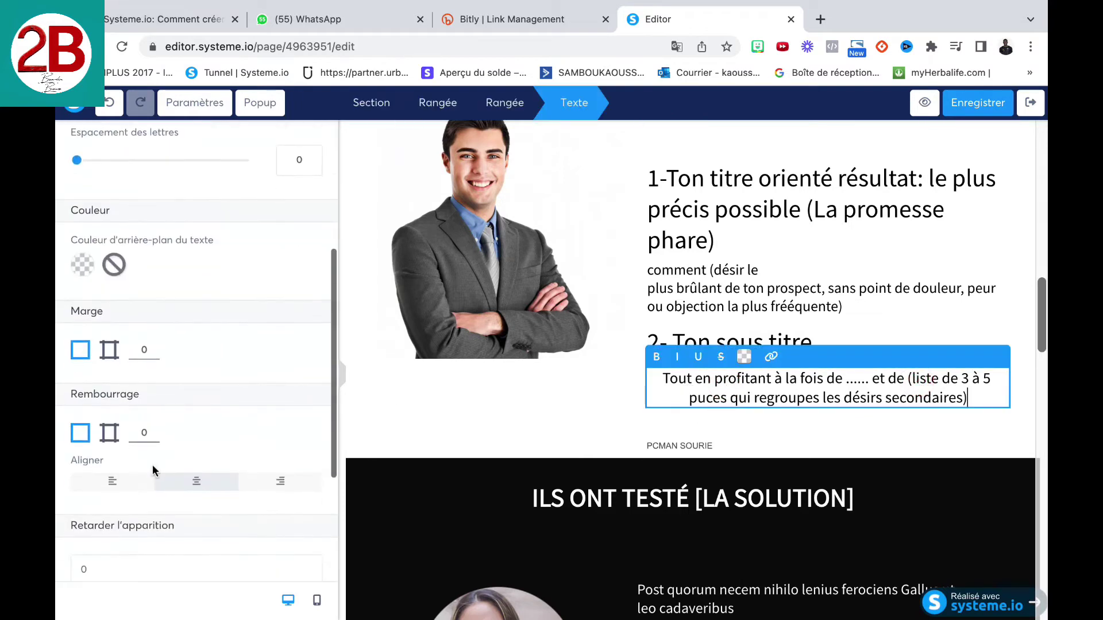
click(91, 482)
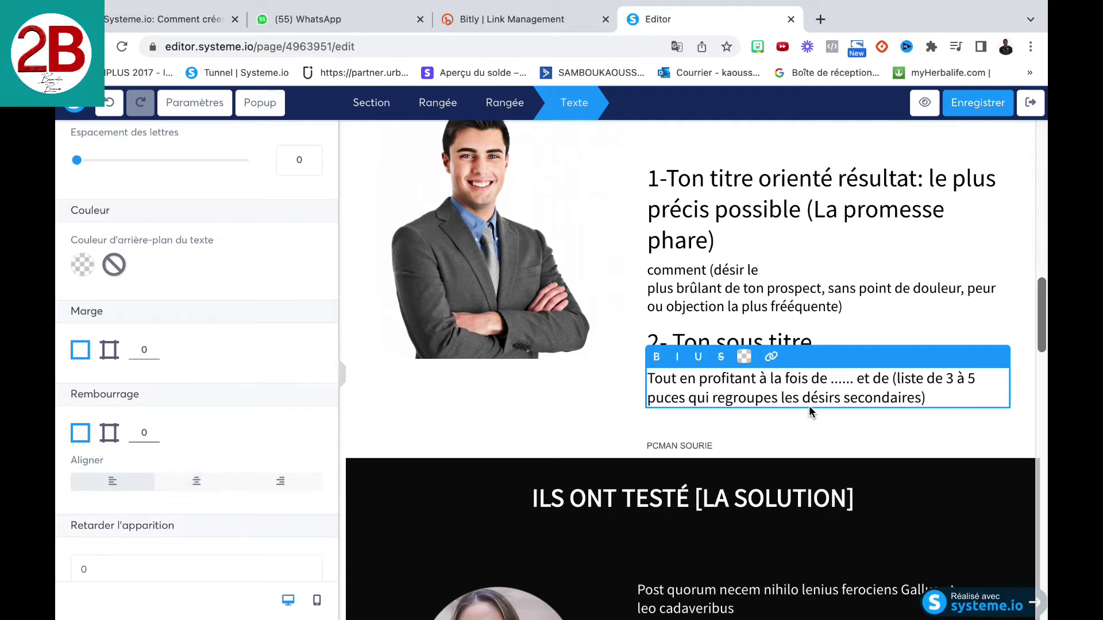
click(820, 416)
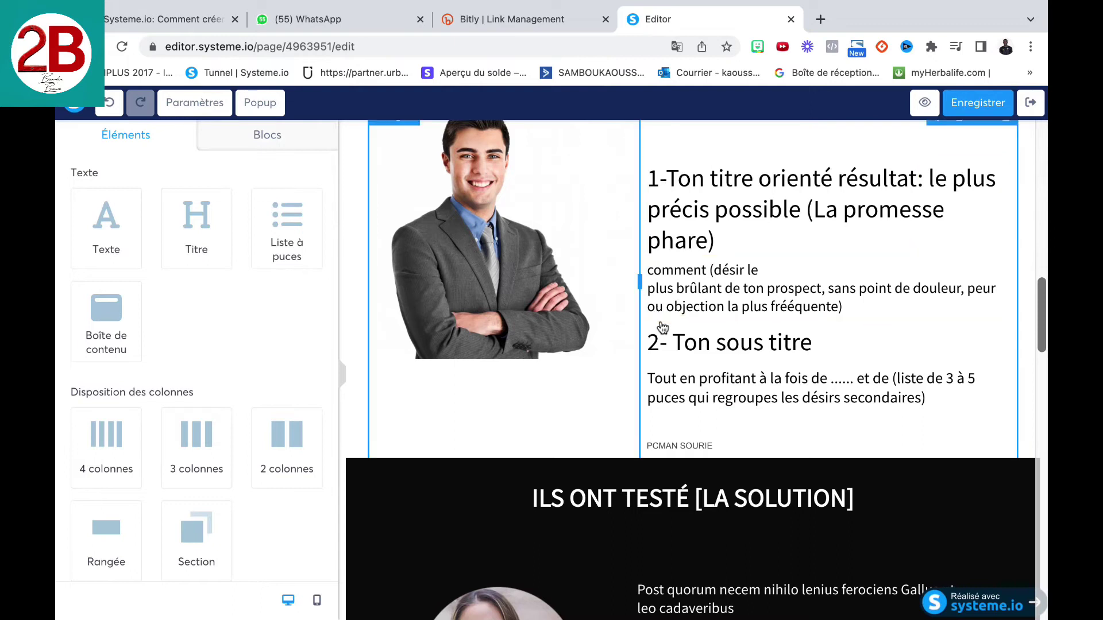
Add a title element directly below the "Tout en profitant à la fois de..." text.
scroll(663, 339, down, 1)
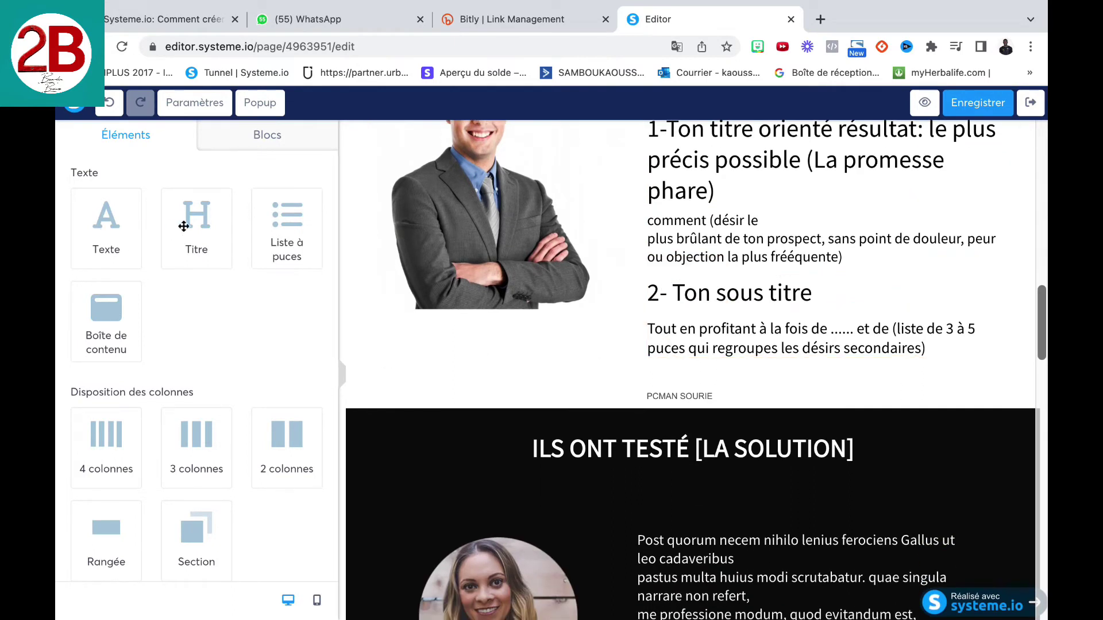
drag(182, 226, 719, 361)
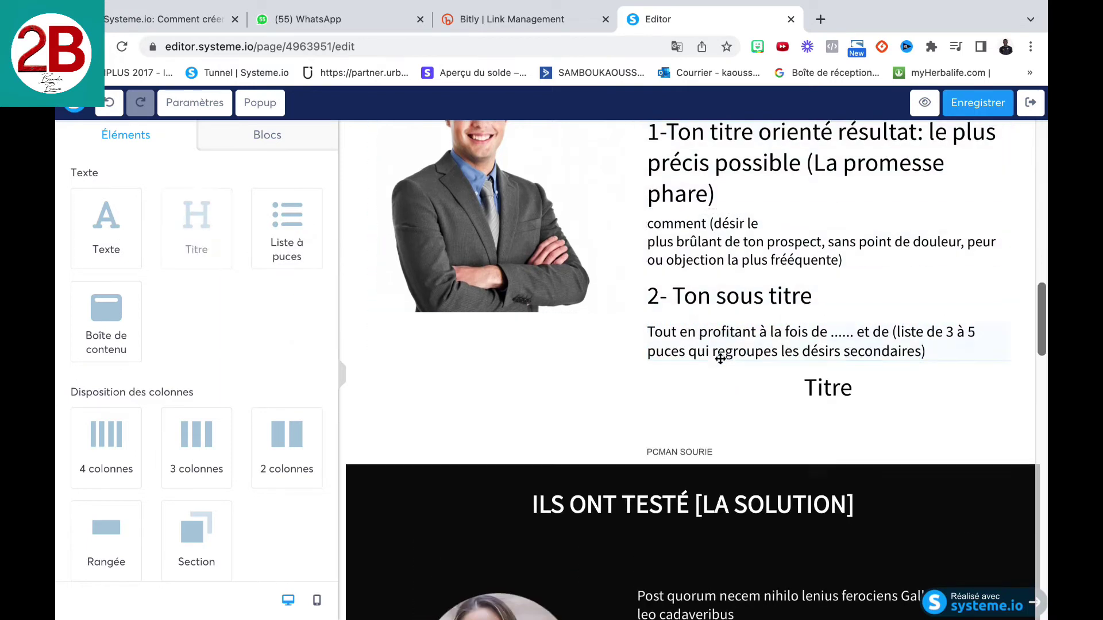
click(881, 388)
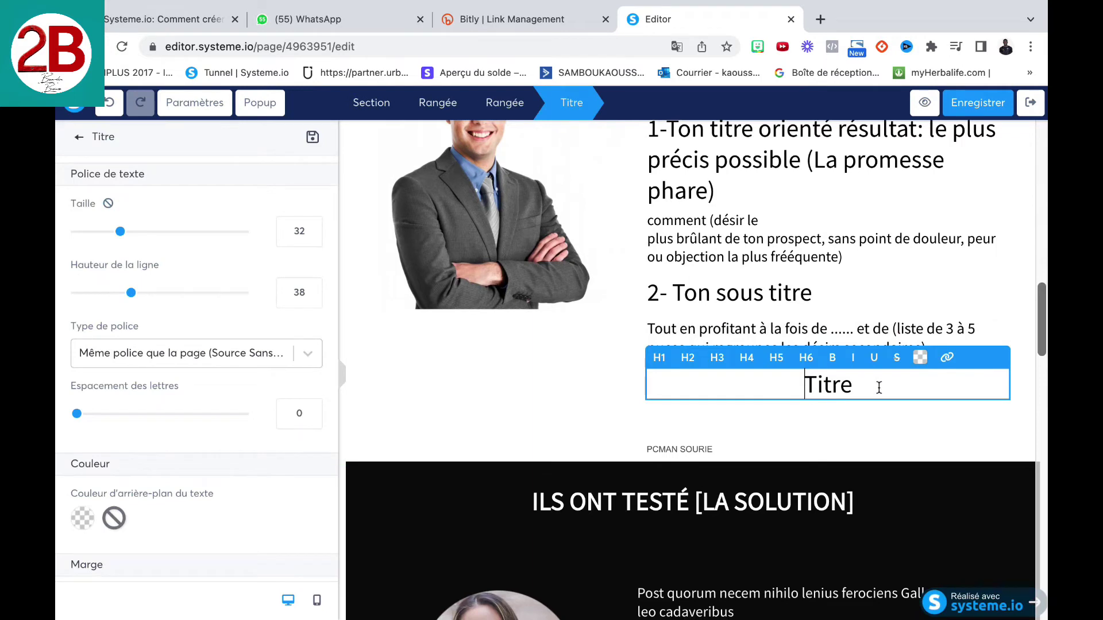
Replace the new title's placeholder with "3- Donne un aperçu de ce que la personne va trouver dans cette PDV".
click(874, 386)
key(BackSpace)
key(BackSpace)
key(BackSpace)
key(BackSpace)
key(BackSpace)
text(3- Do)
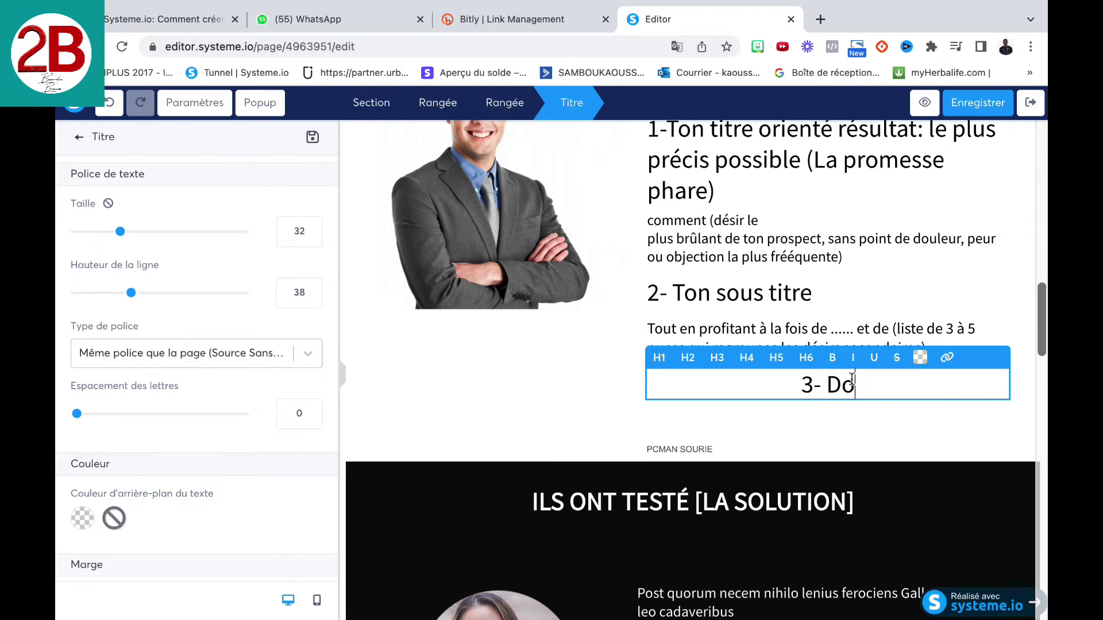
text(nne un ap)
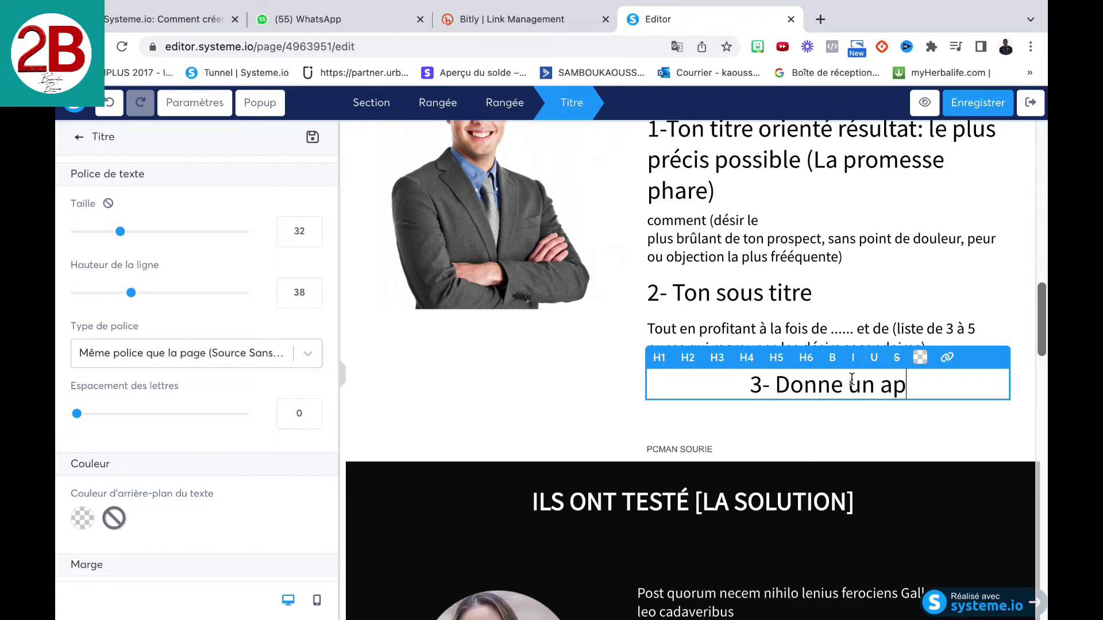
text(erçu)
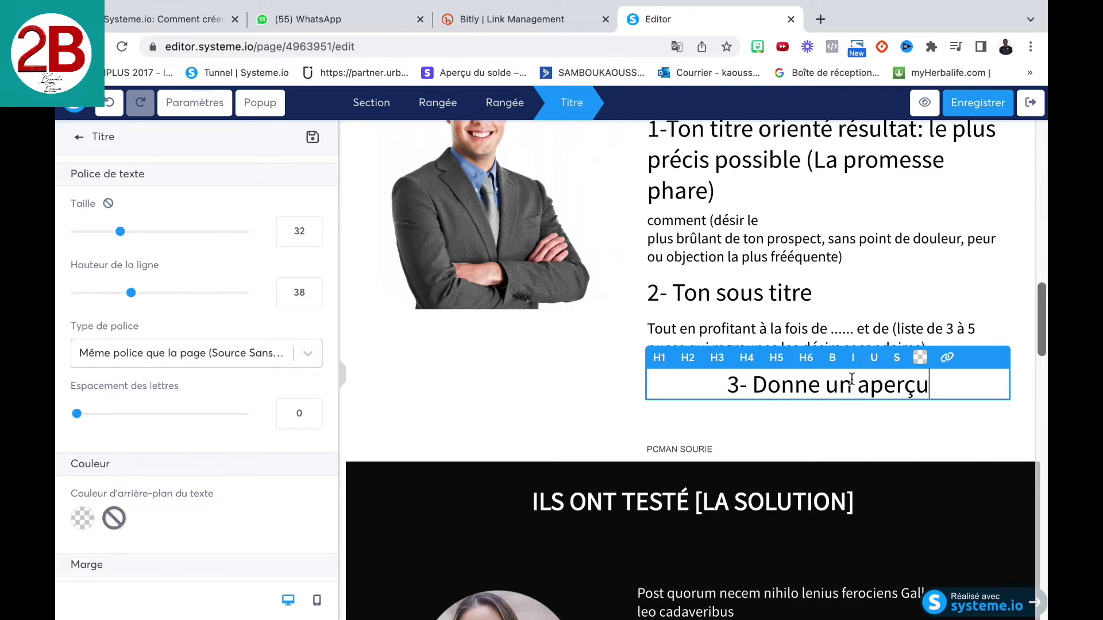
text( de ce q)
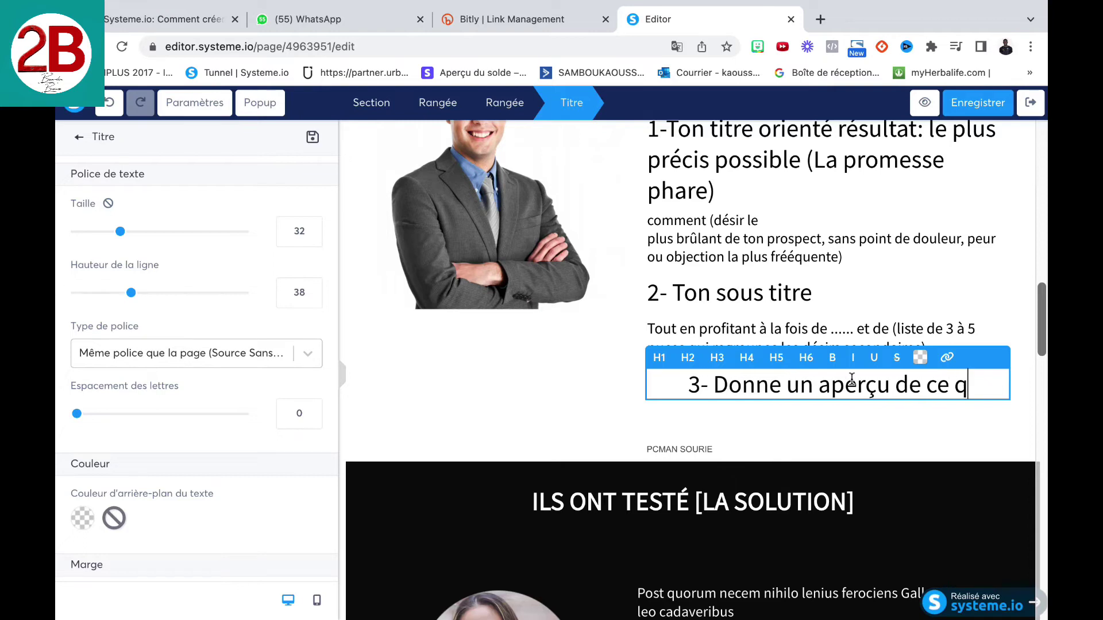
text(ue la personne)
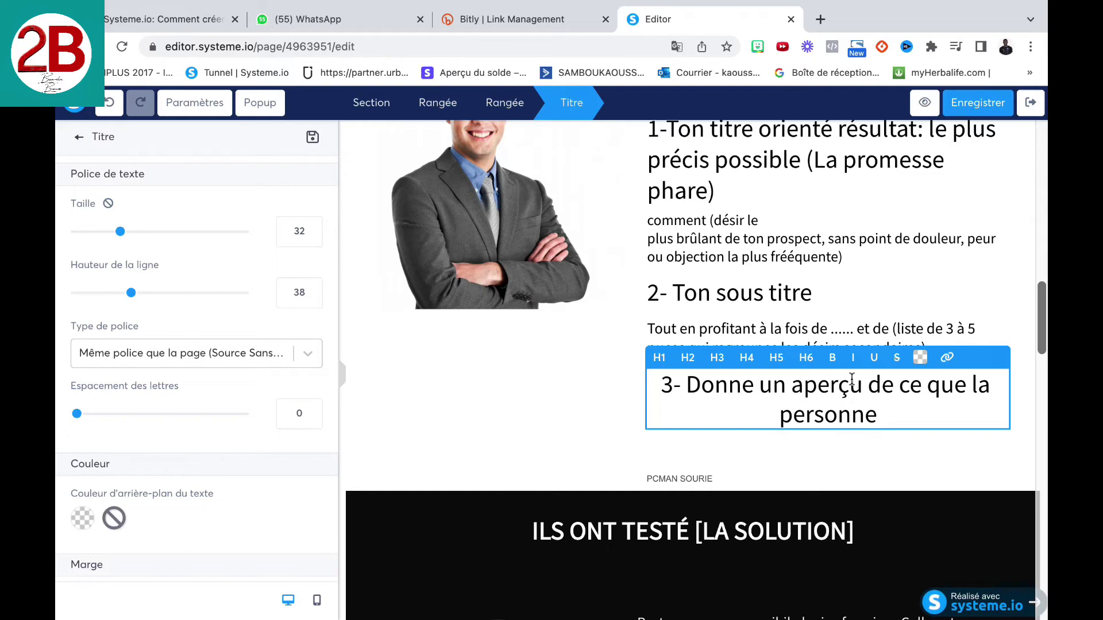
text( ve)
key(BackSpace)
text(a trouver)
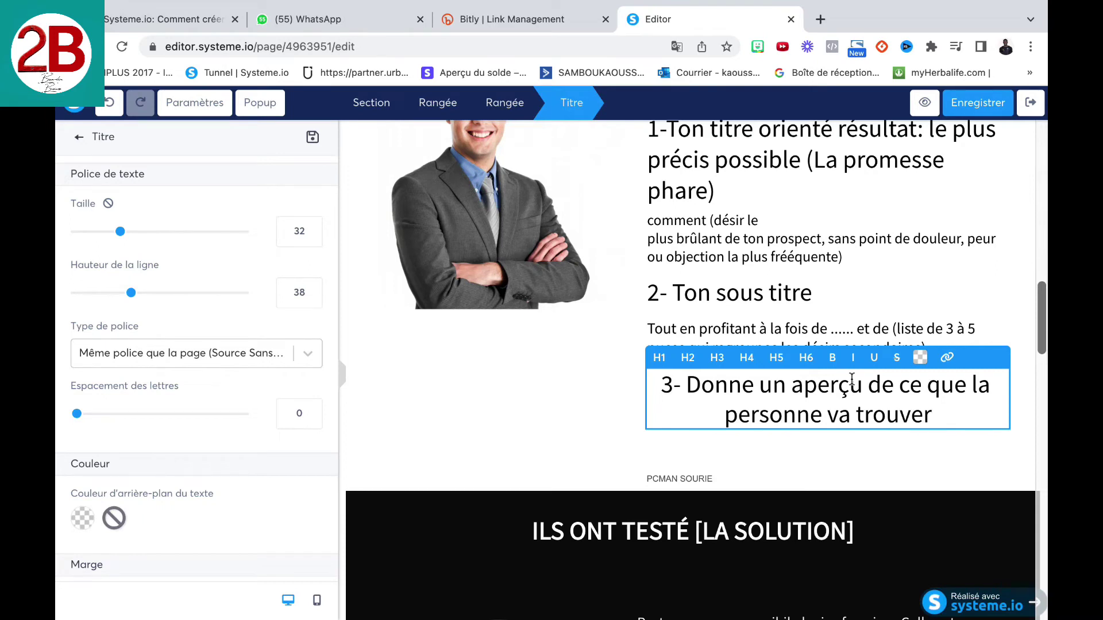
text( dans )
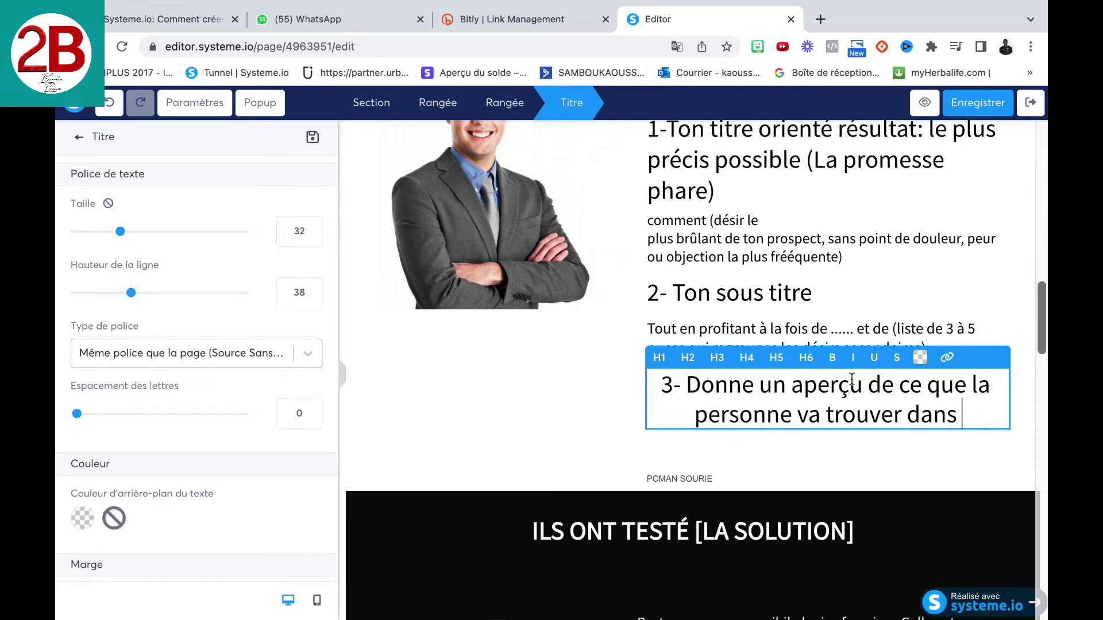
text(cette PDC)
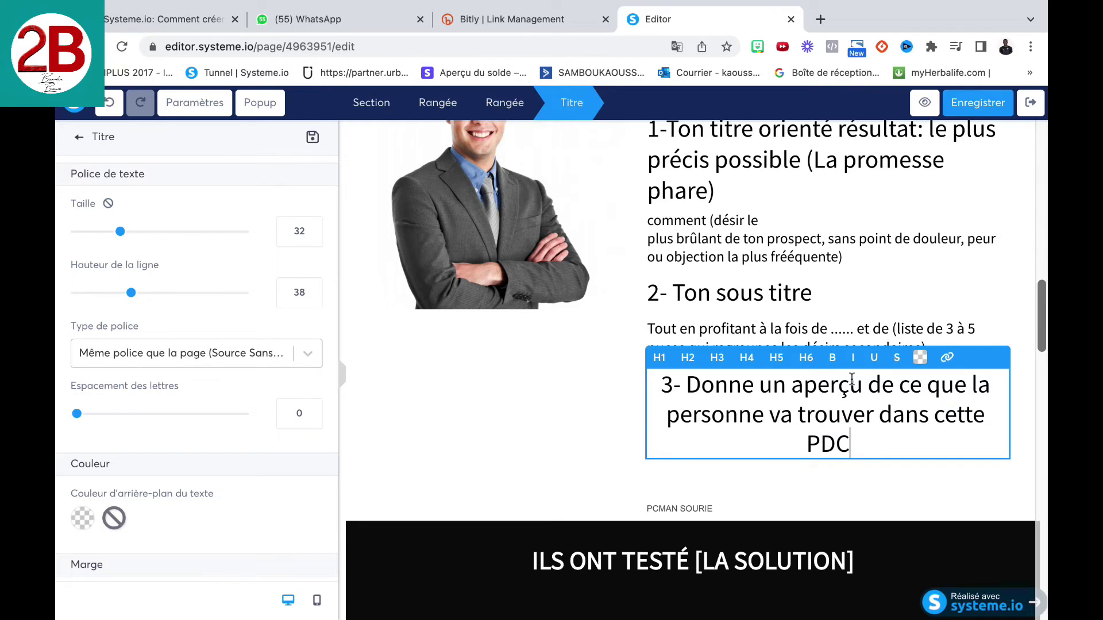
key(BackSpace)
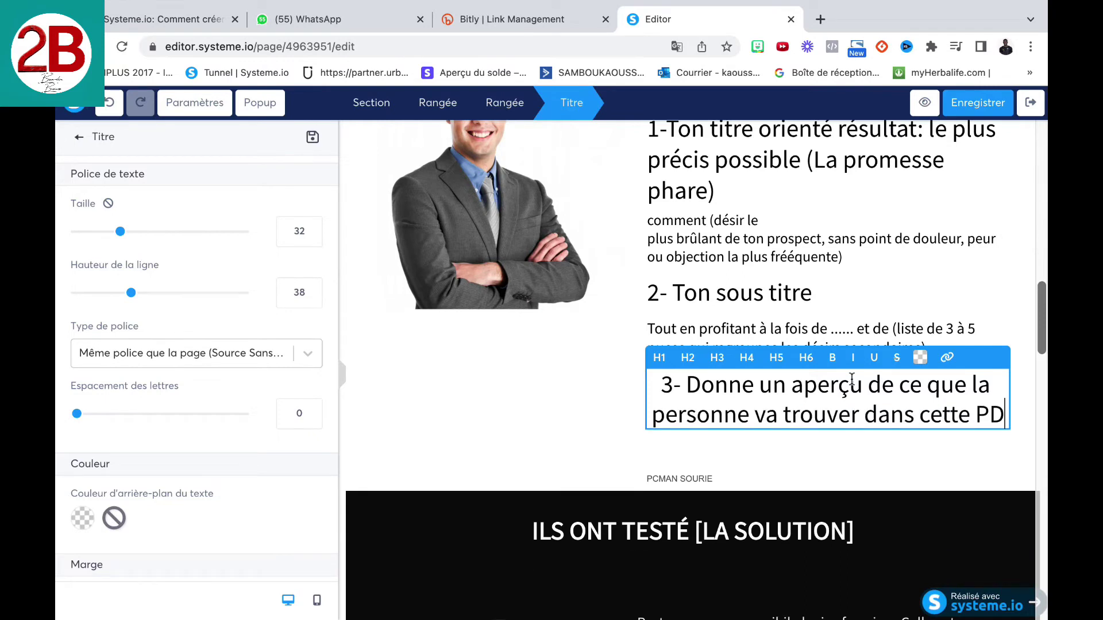
text(V)
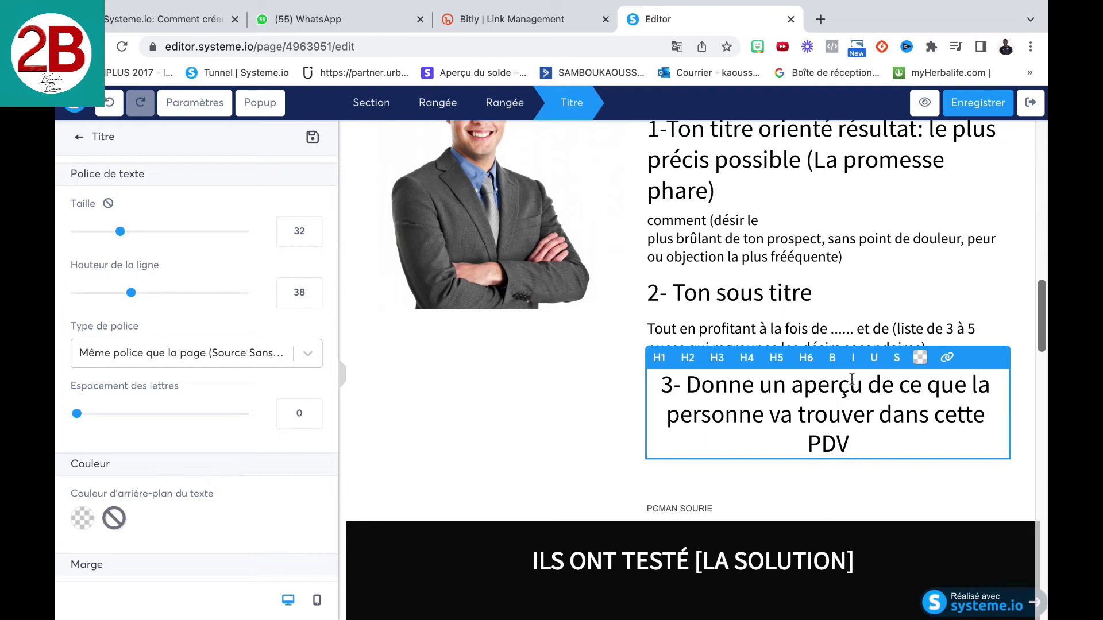
Append "( but; c'et la lecture de la suite" to the "3- Donne un aperçu..." title.
text(( but)
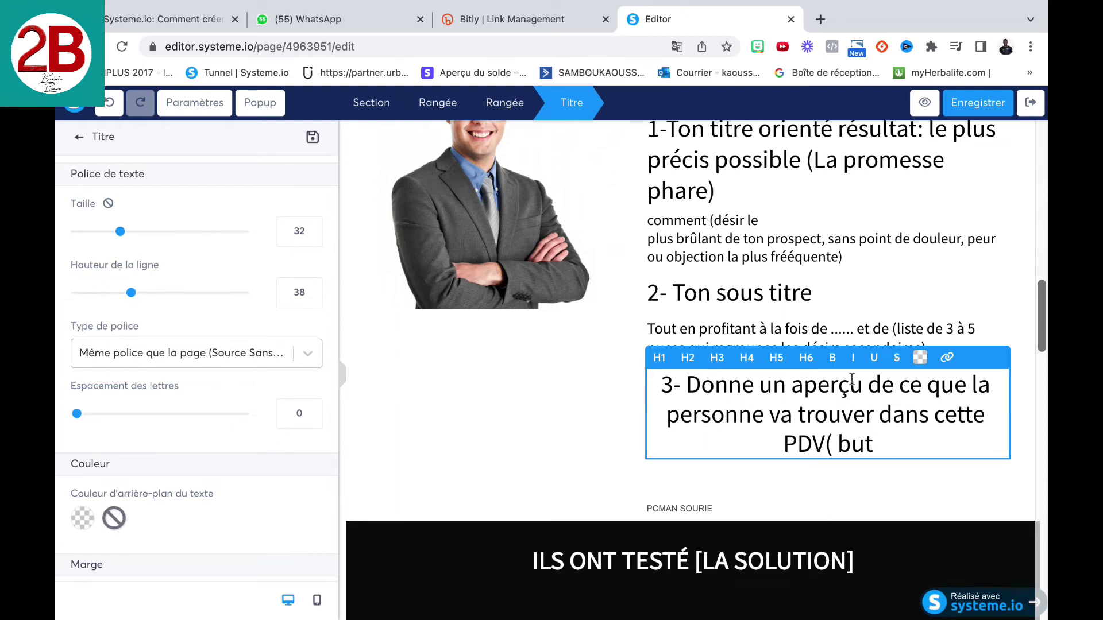
text(; )
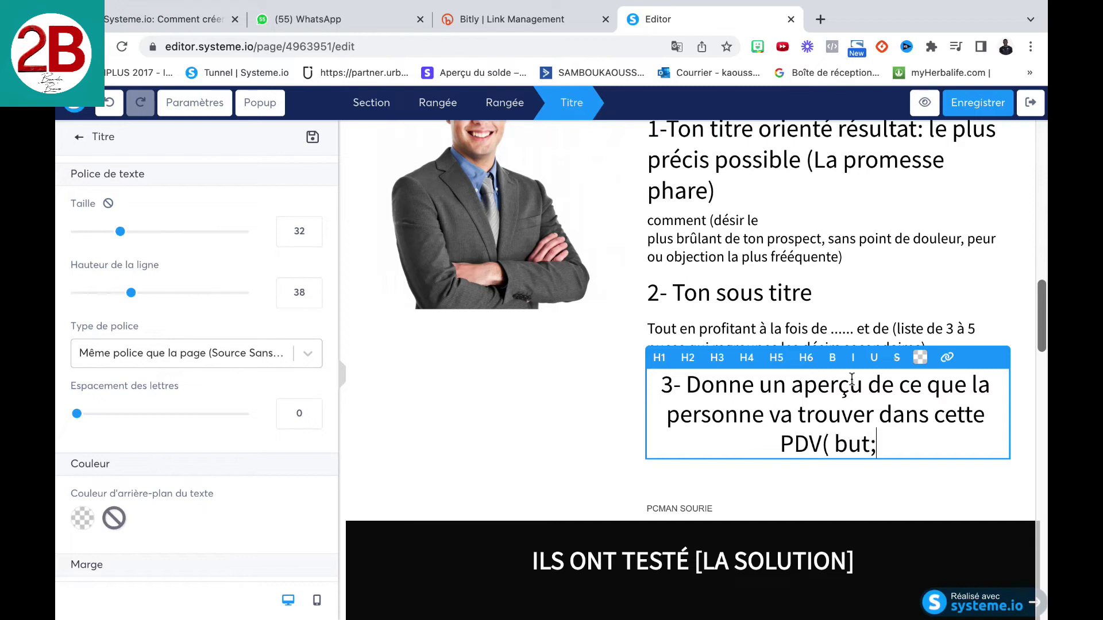
text(c()
key(BackSpace)
text('et la lecture)
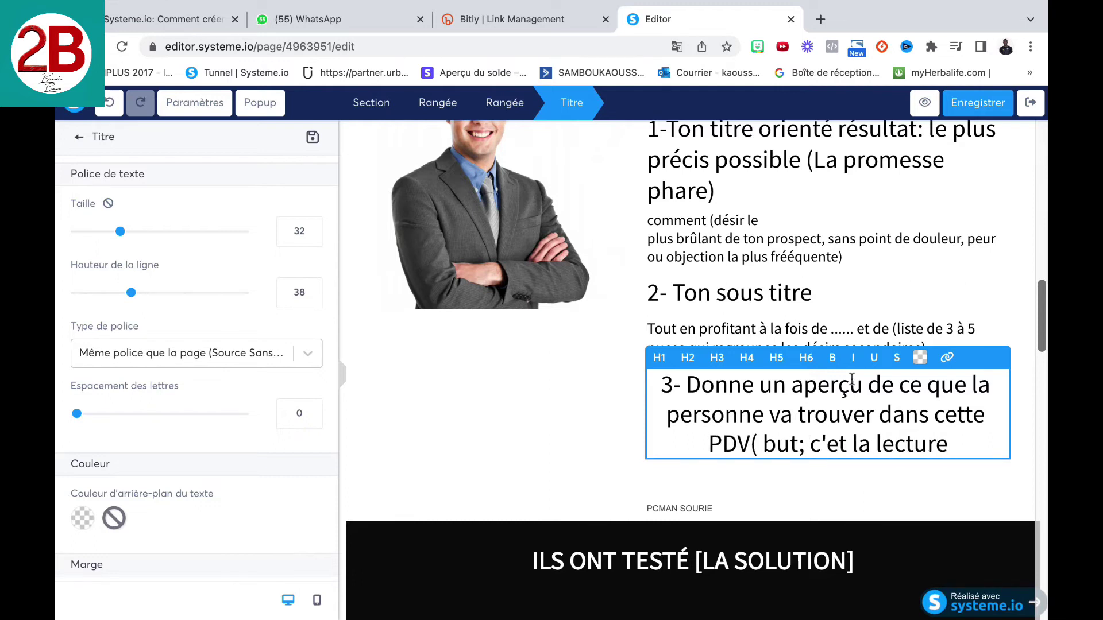
text( de lasuite)
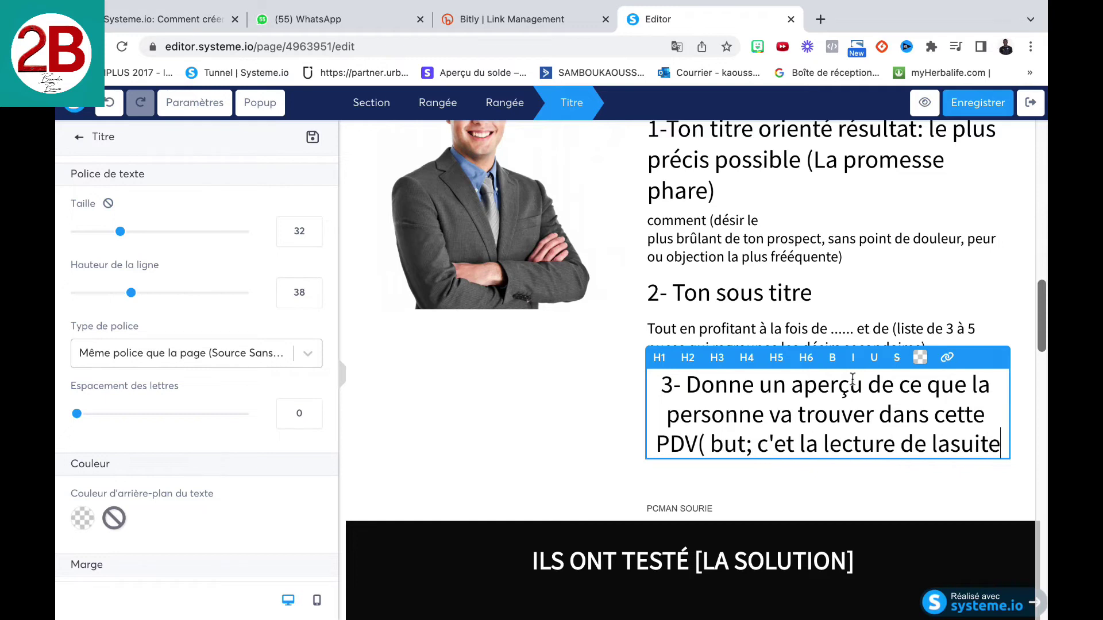
click(950, 441)
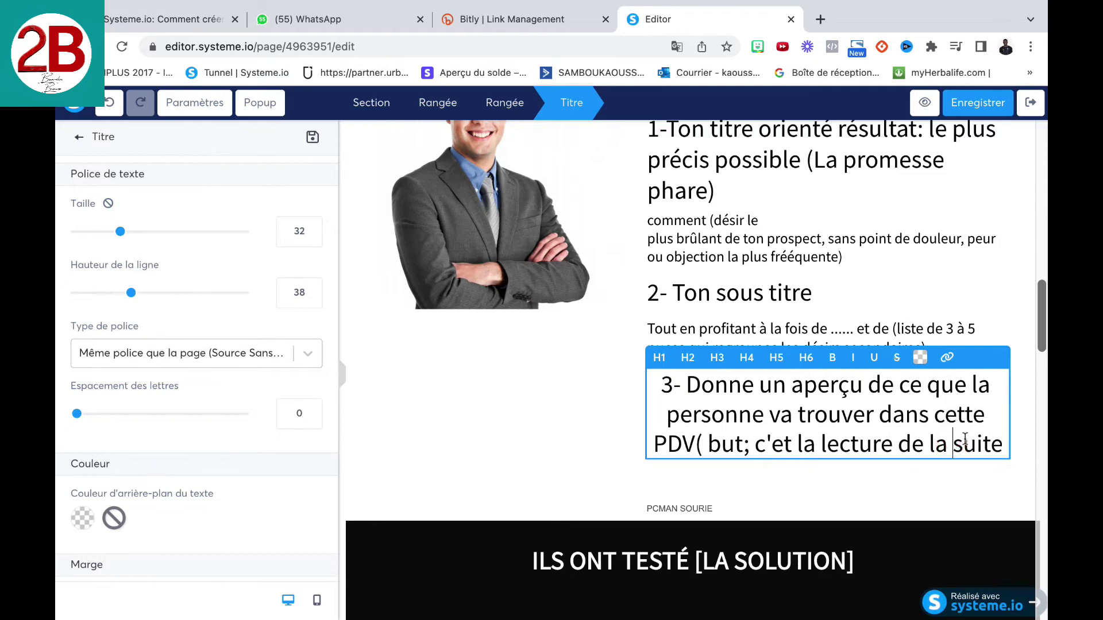
click(1005, 443)
click(917, 484)
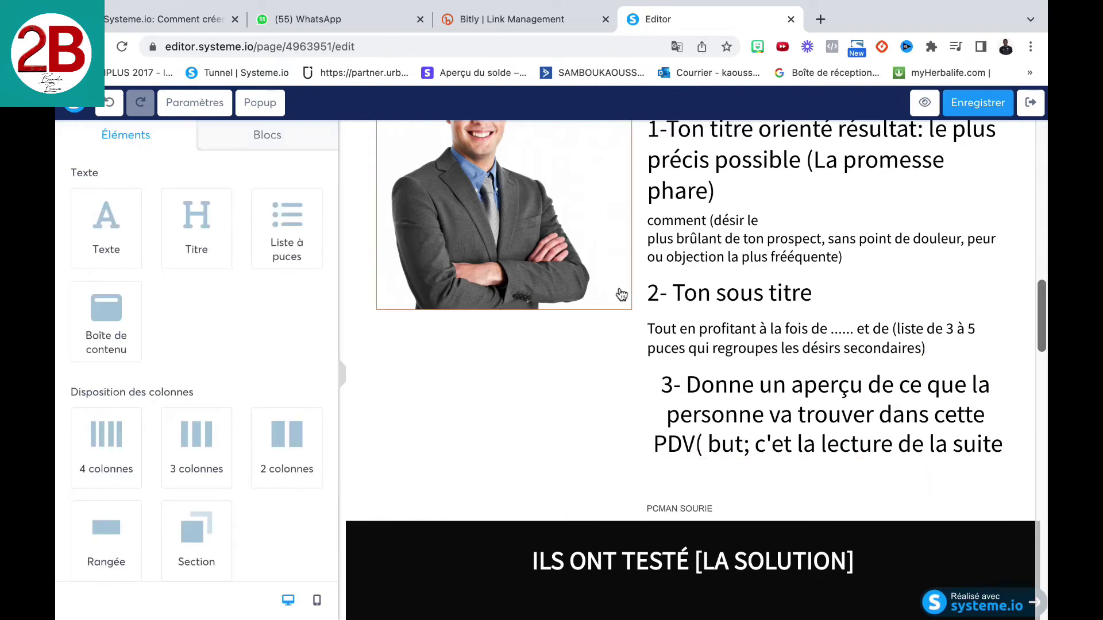
Add a text element below the "3- Donne un aperçu..." title and delete its Lorem ipsum placeholder.
drag(125, 232, 756, 435)
click(895, 526)
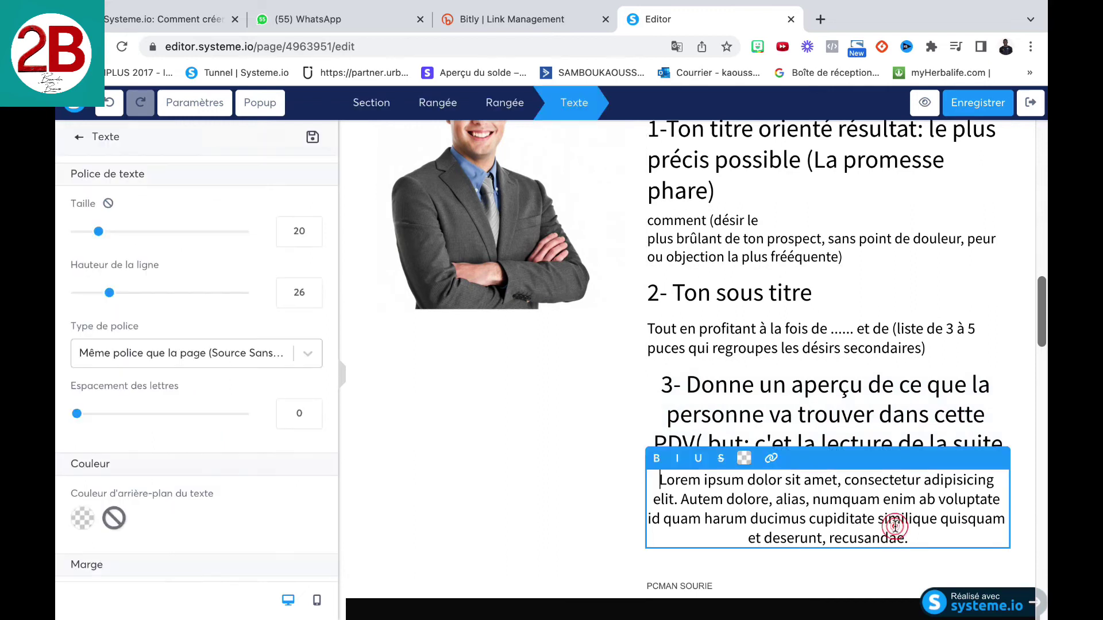
drag(910, 539, 666, 481)
key(BackSpace)
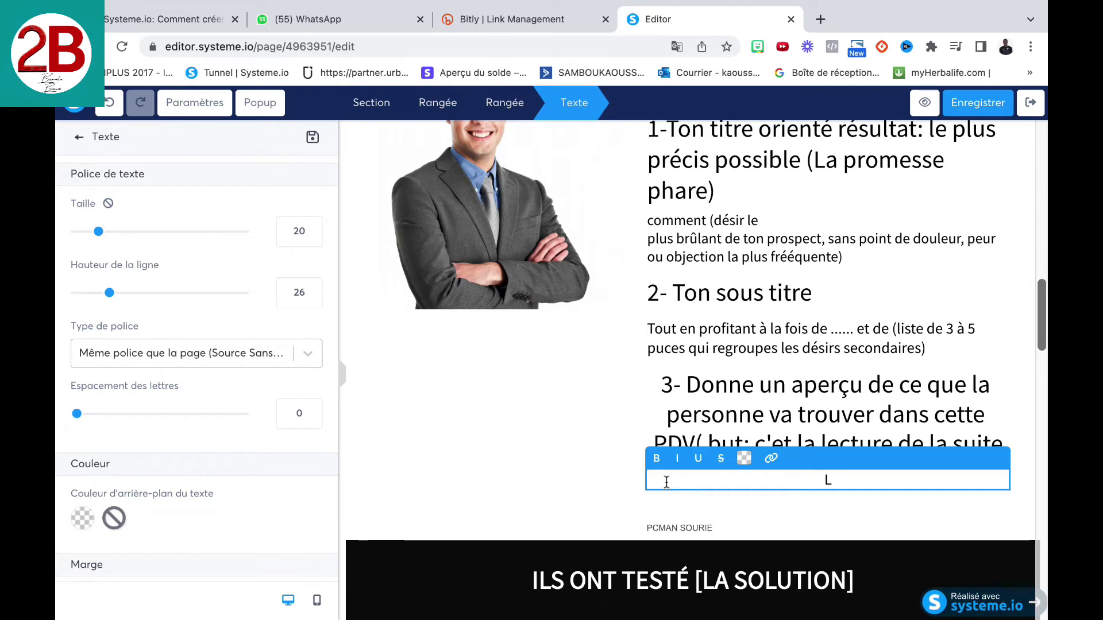
Begin the new text with "Découvre", removing the leftover placeholder letter and the stray quotation mark.
text(D"é)
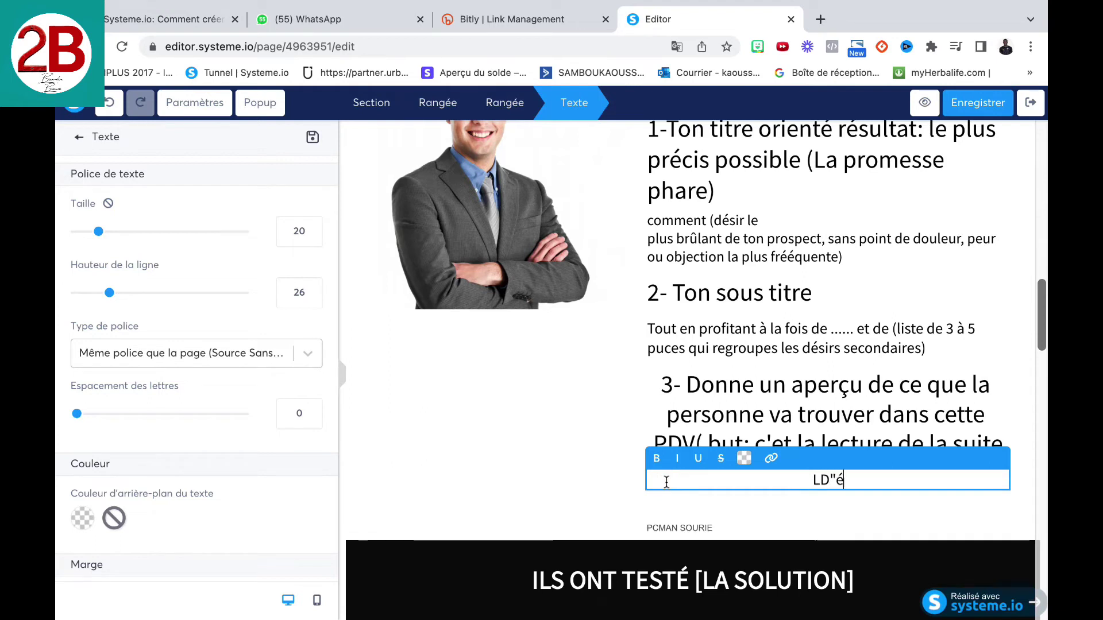
text(couvre)
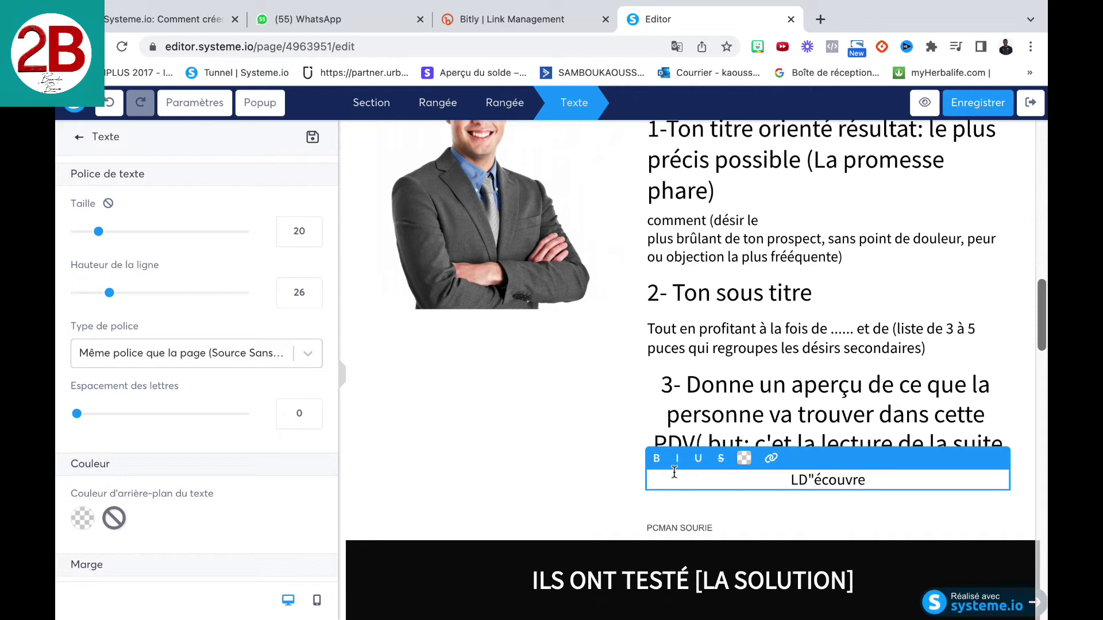
click(816, 480)
key(BackSpace)
key(BackSpace)
key(BackSpace)
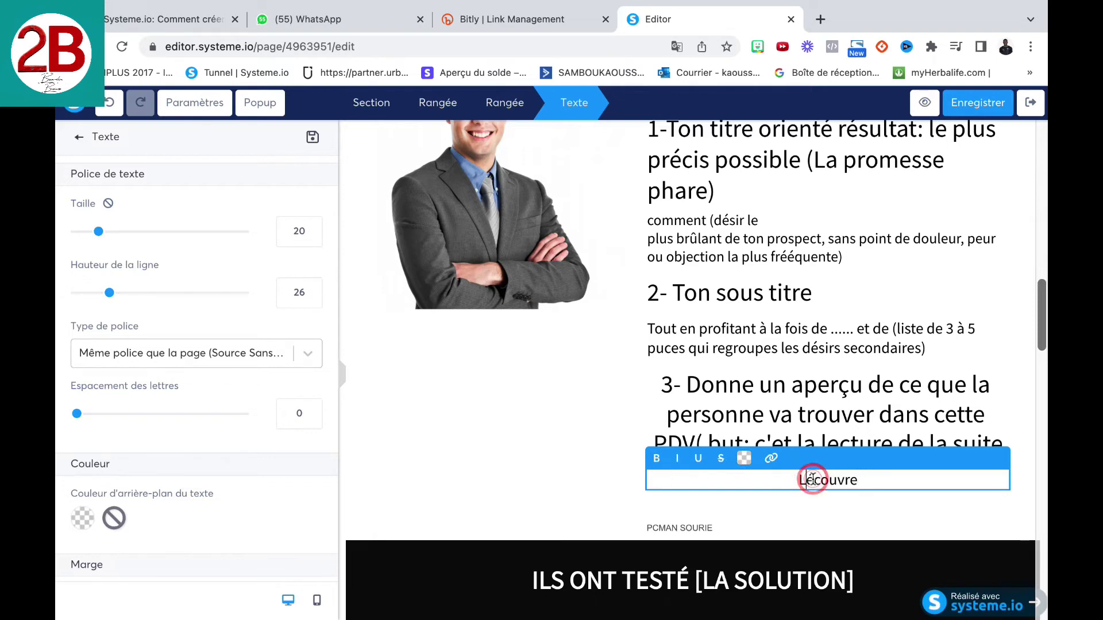
text(D)
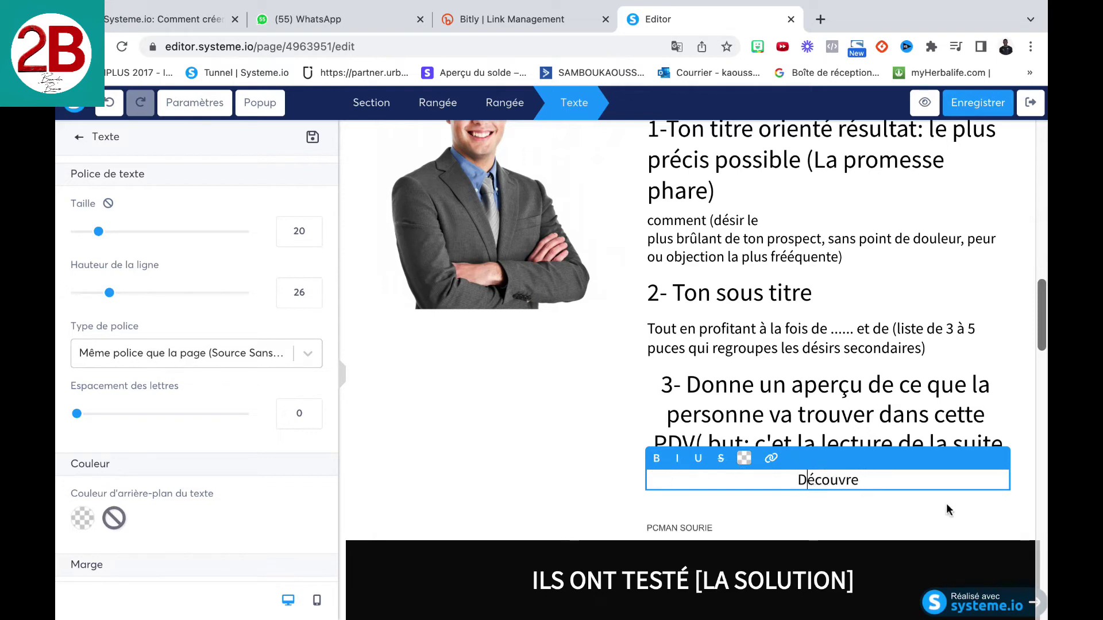
Continue the "Découvre" text with "immédiatement comment toi aussi tu peux......".
click(869, 478)
text(immédiar)
key(BackSpace)
text(tement)
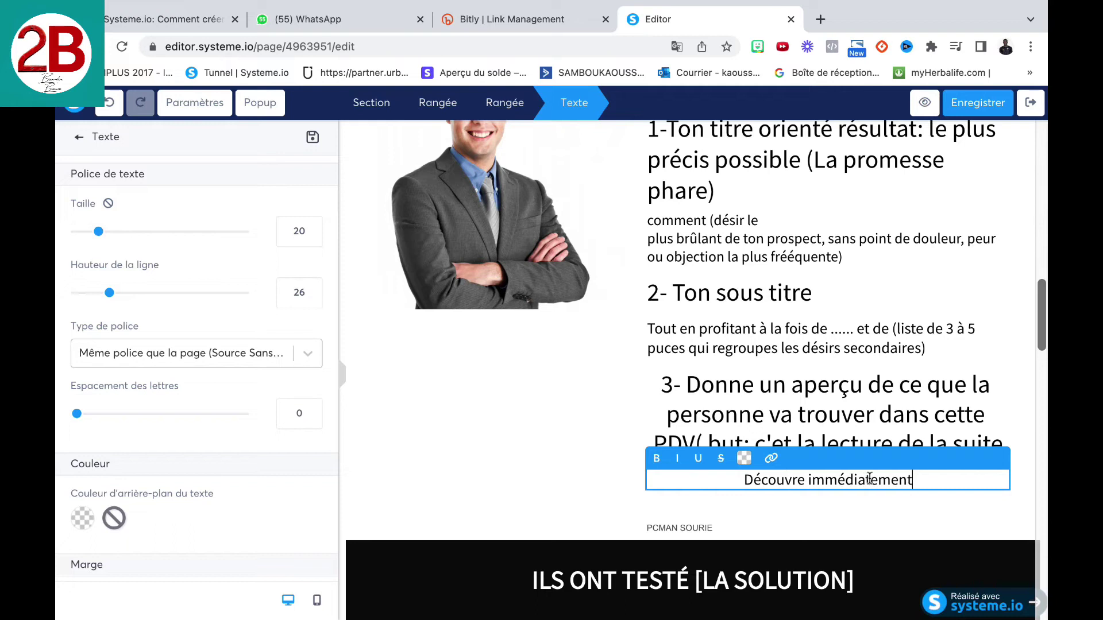
text( co)
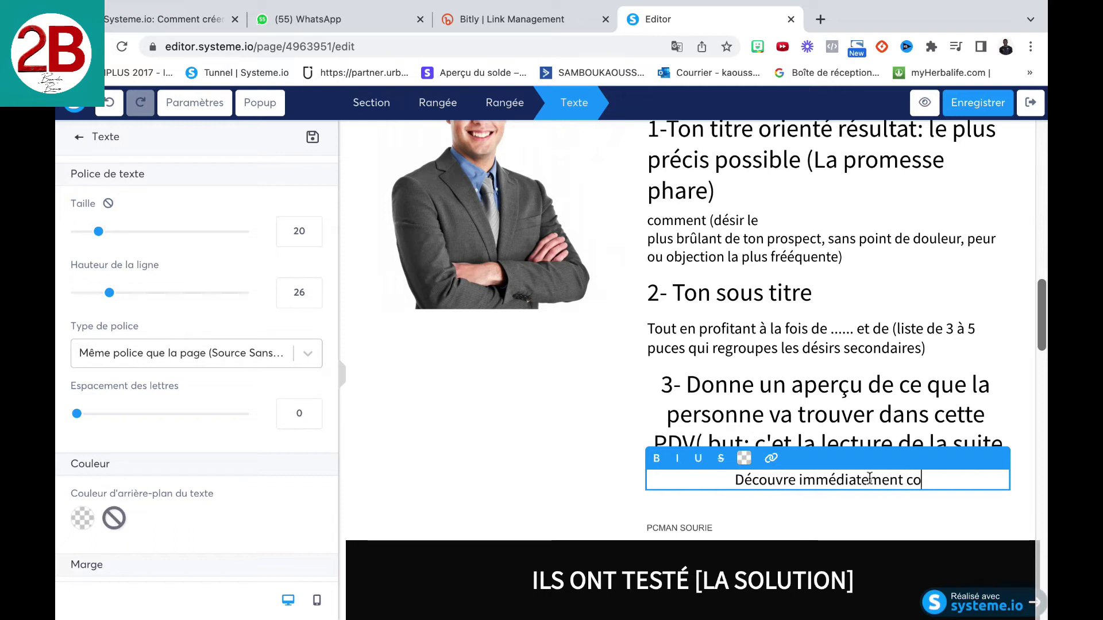
text(mment toi)
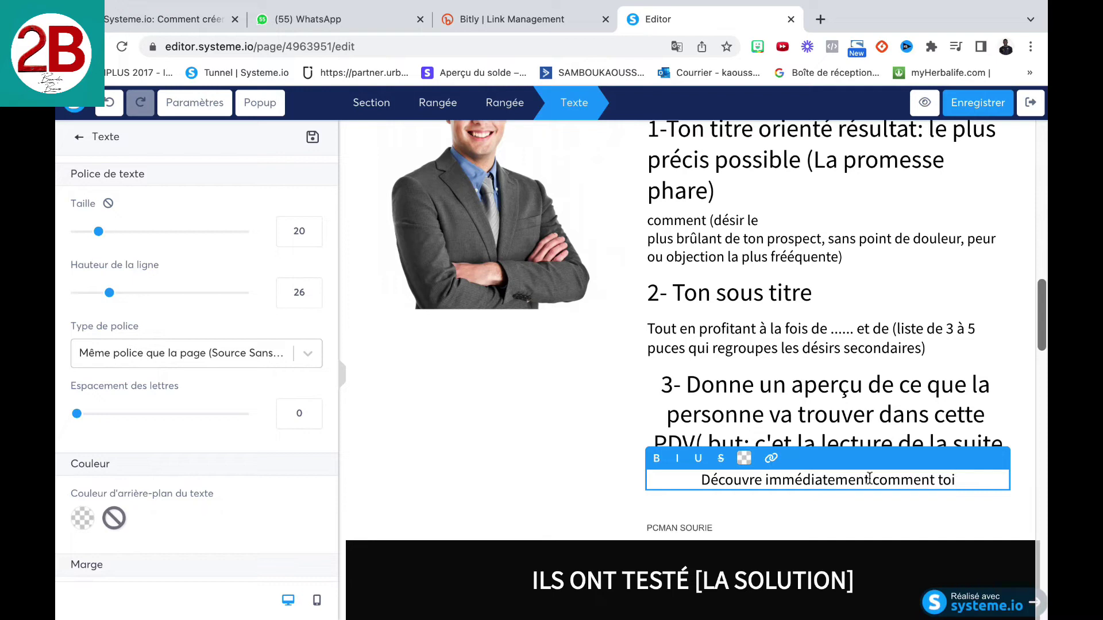
text(auss)
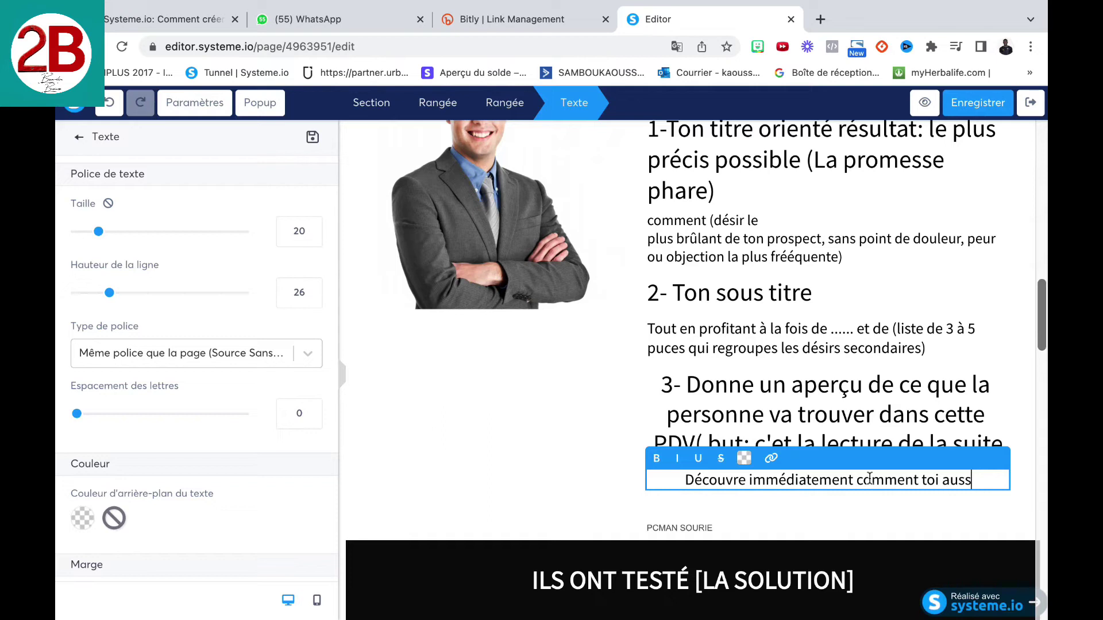
text(i tu peux)
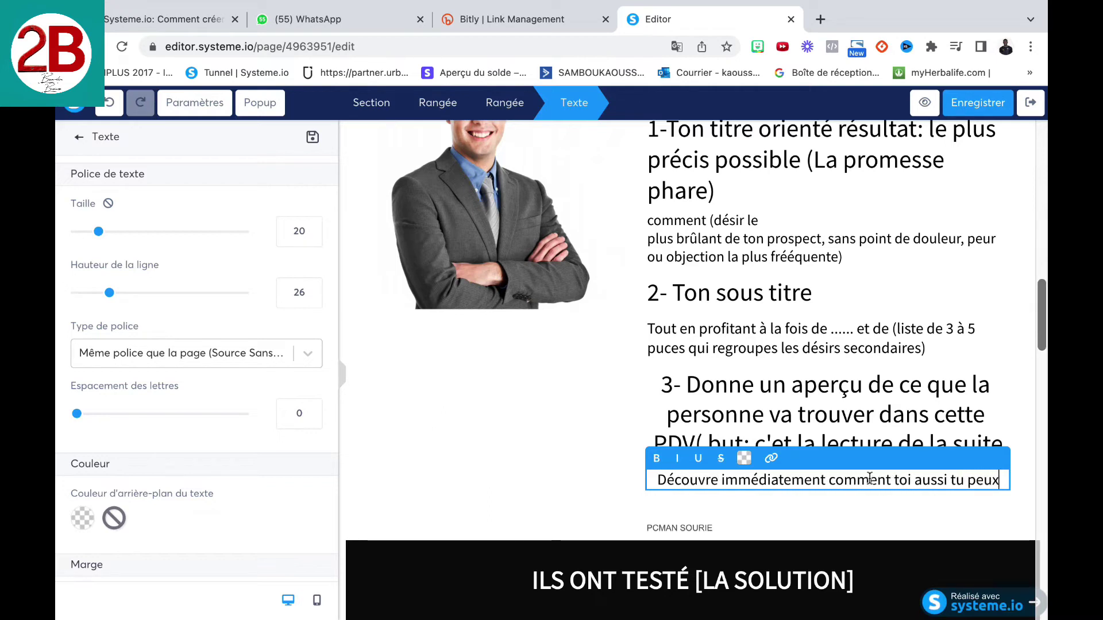
text(......)
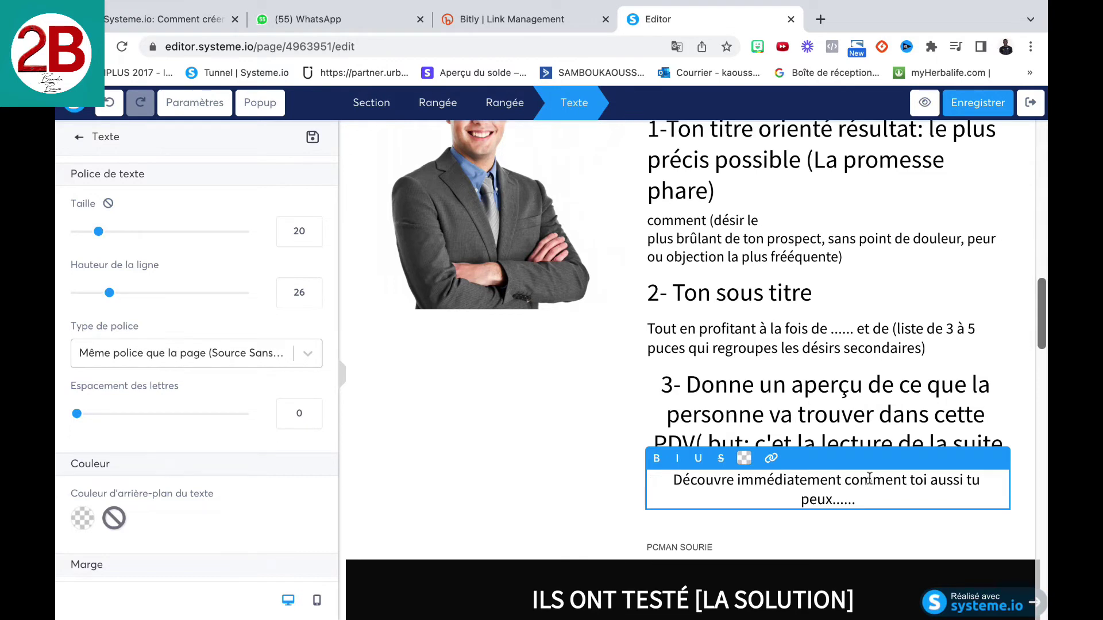
Continue the "Découvre immédiatement..." text with "et eviter d'être exposé à .... (".
text( et eviter )
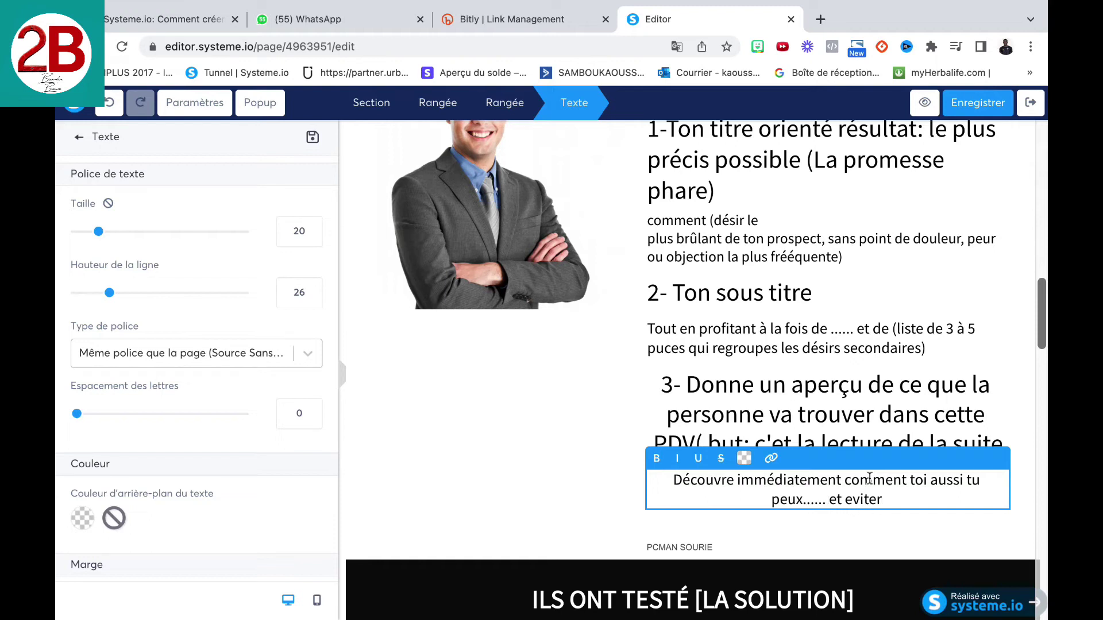
text(d'ê)
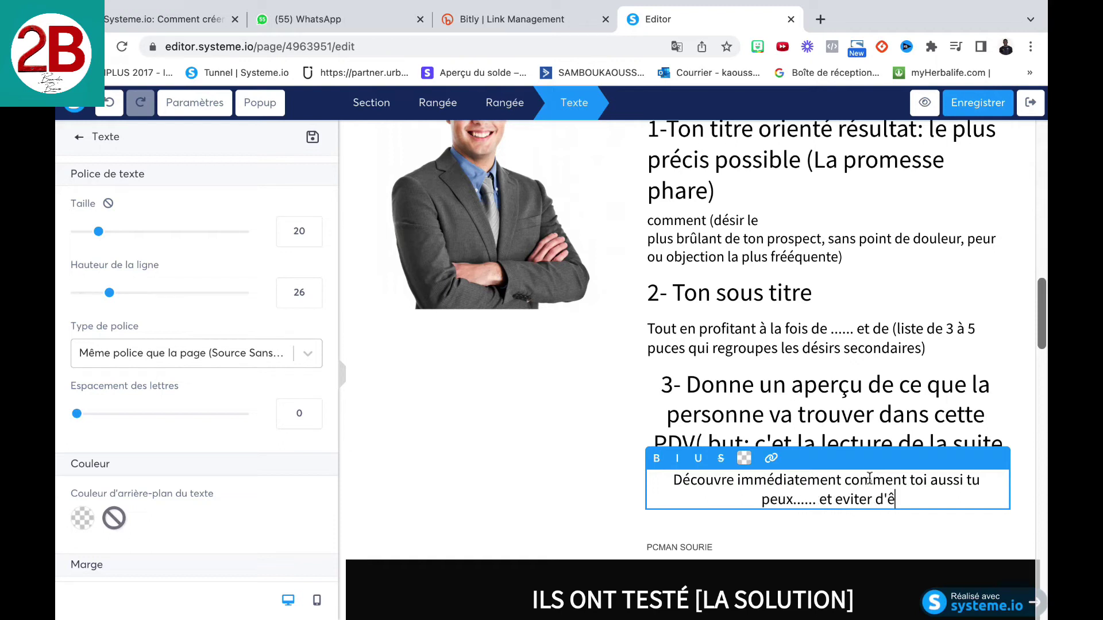
text(tre ecxpo)
key(BackSpace)
key(BackSpace)
key(BackSpace)
key(BackSpace)
text(xposé)
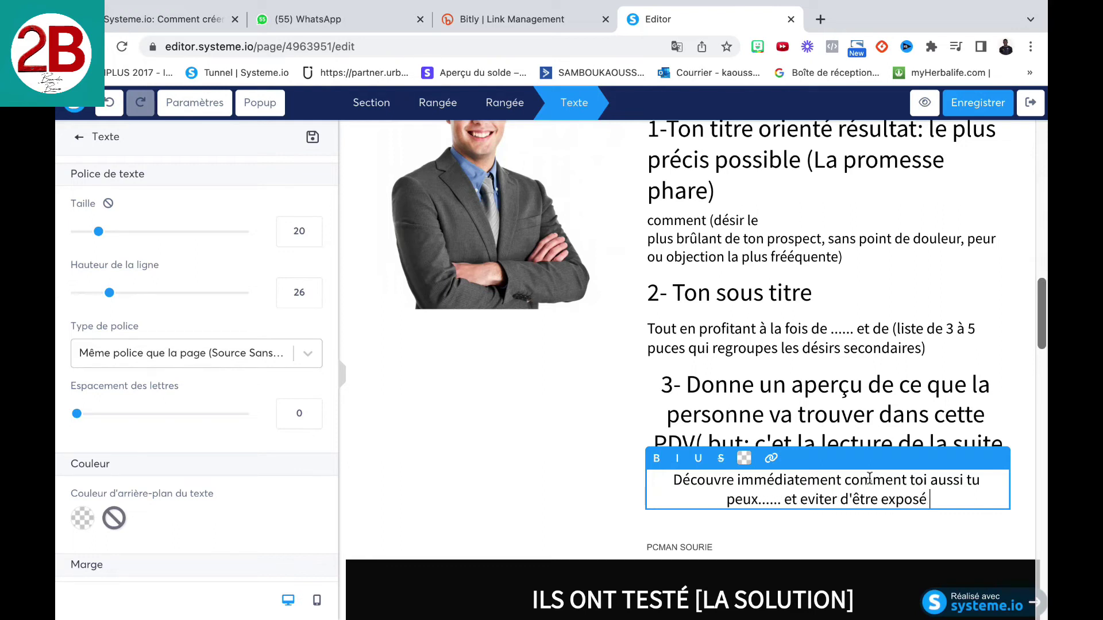
text( à .... ()
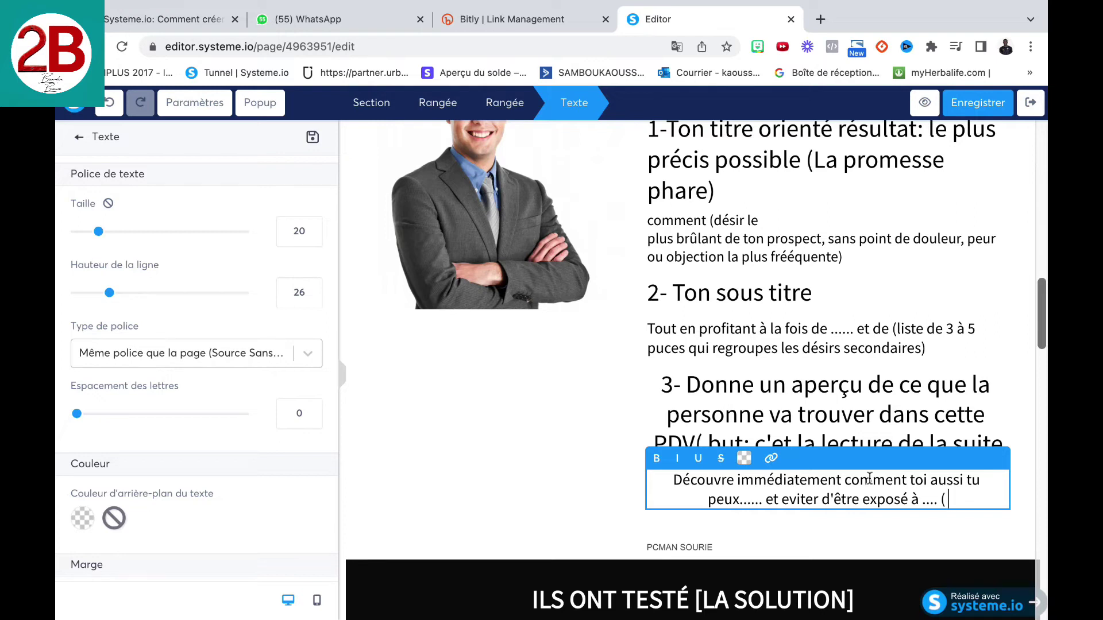
Finish the "Découvre immédiatement..." text with "ennemi commun que lon détaille plus loin dans la page)".
text(ennemi )
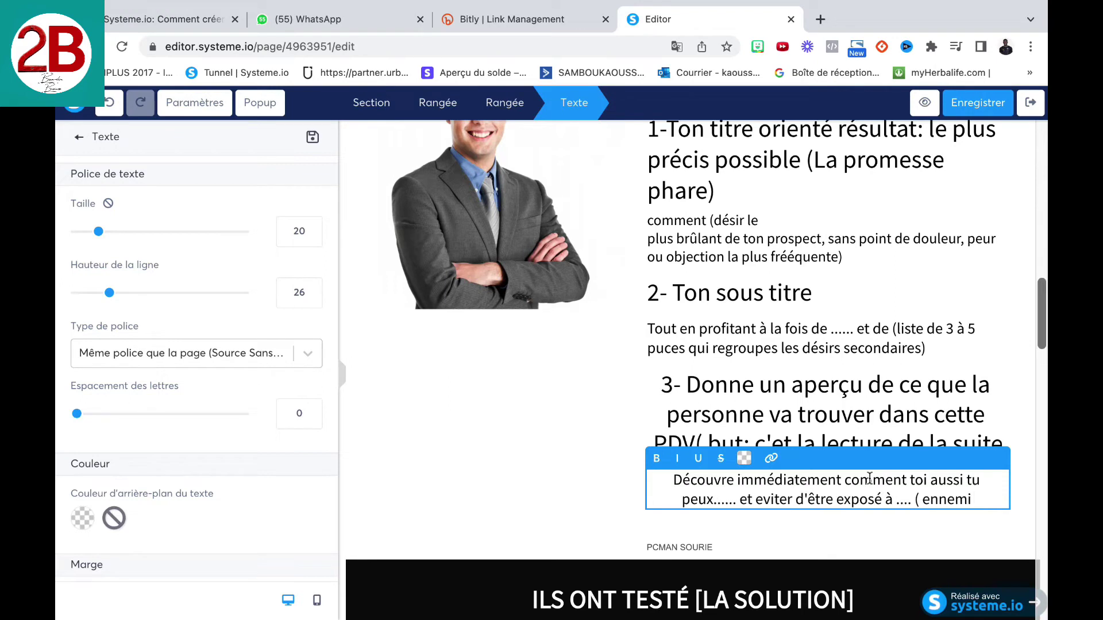
text(commun )
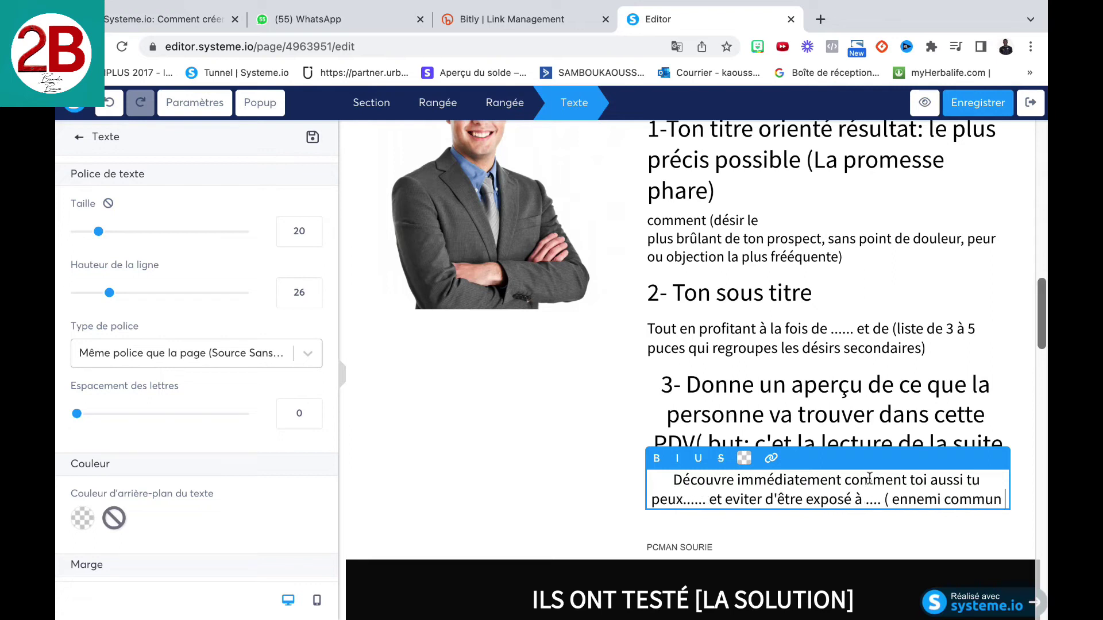
text(que)
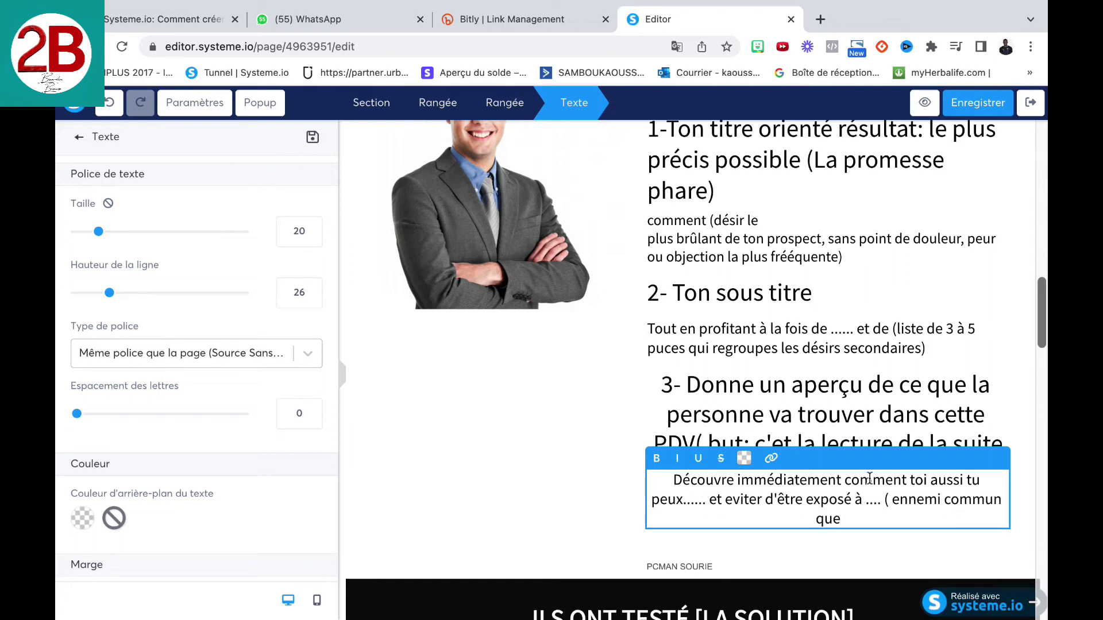
text( lon détaill)
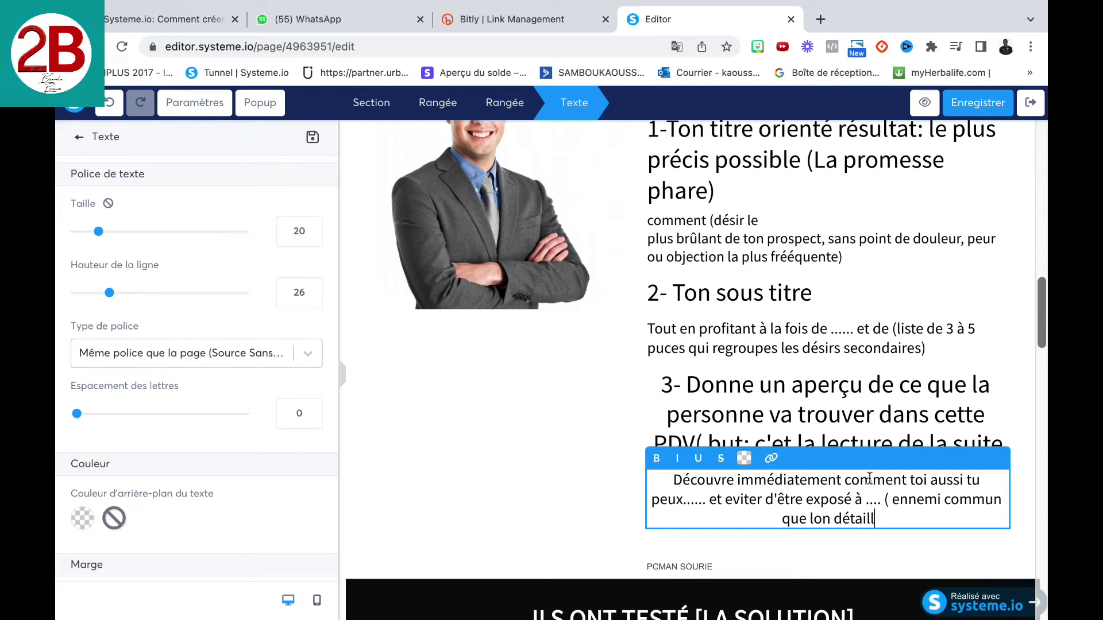
text(e plus loin)
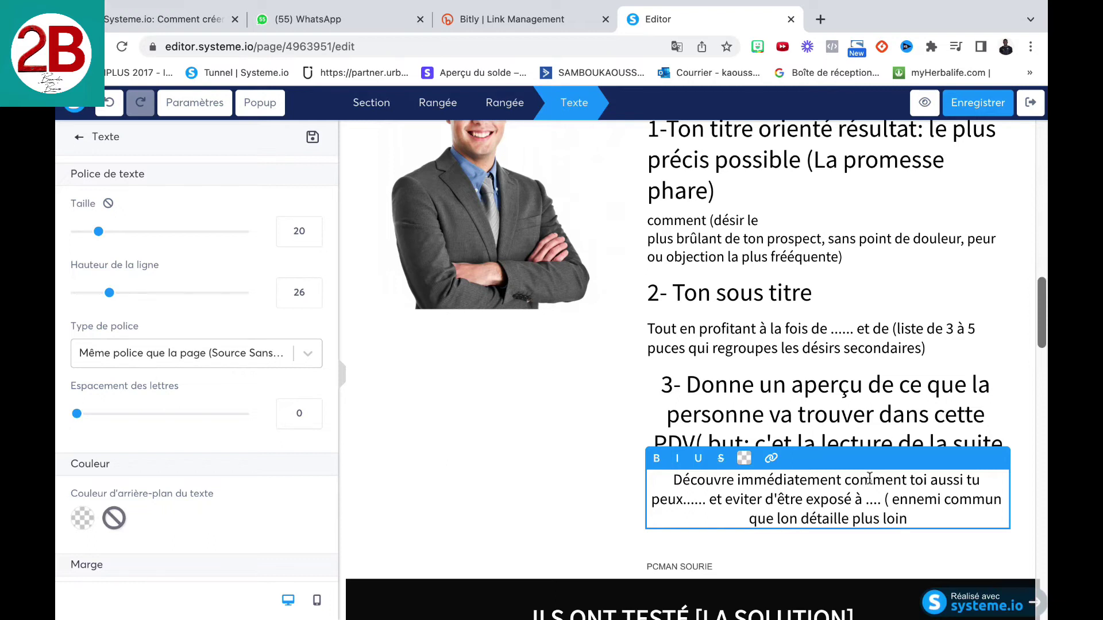
text( dans )
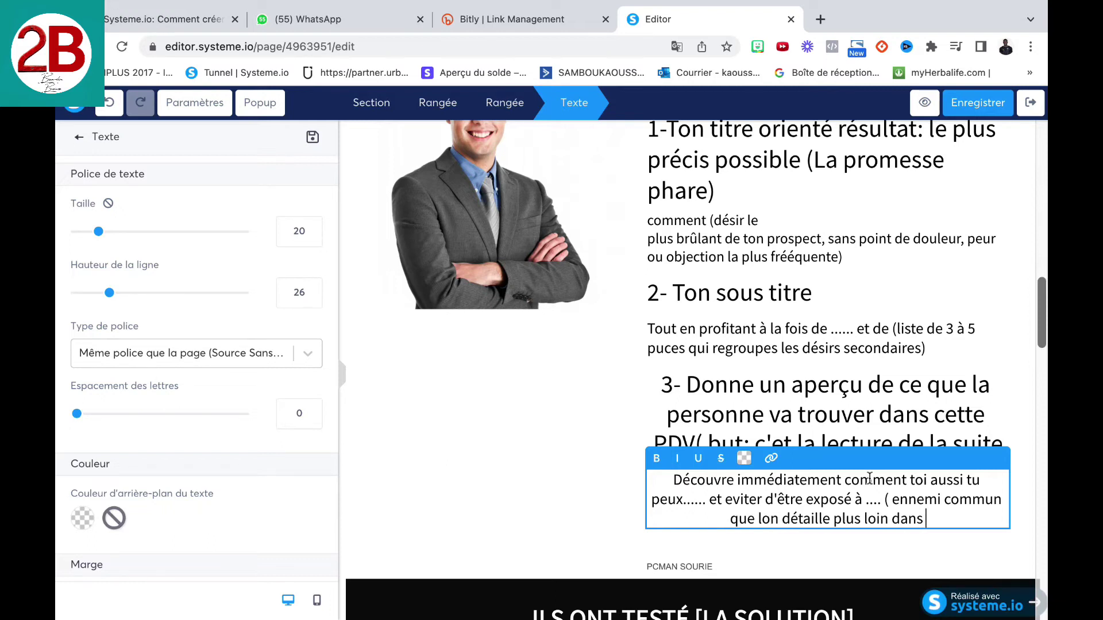
text(la page)
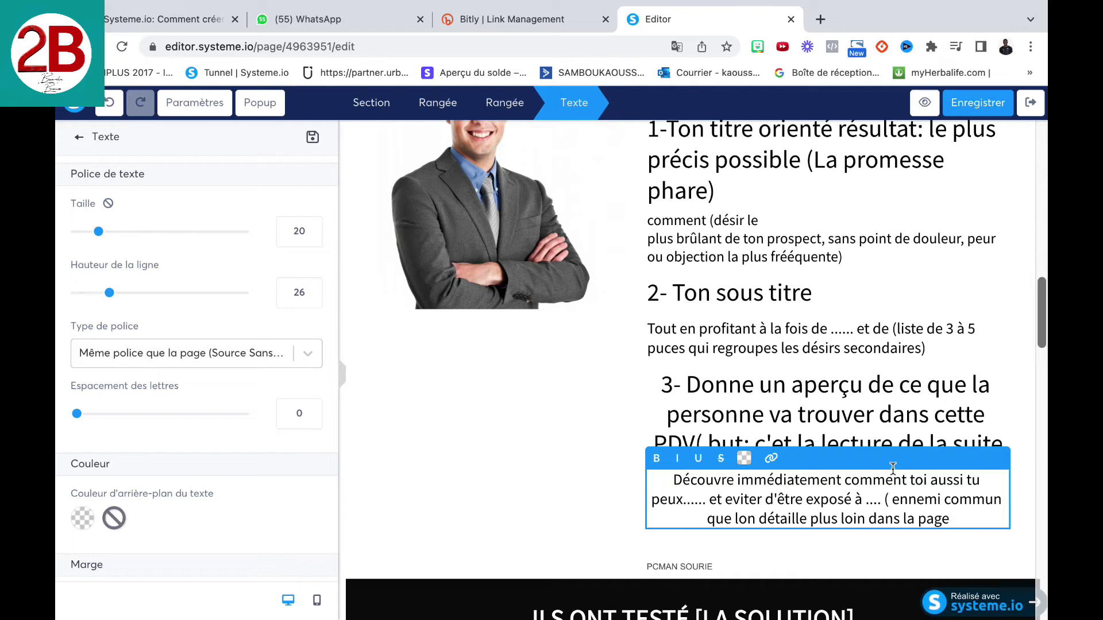
scroll(935, 512, down, 1)
text())
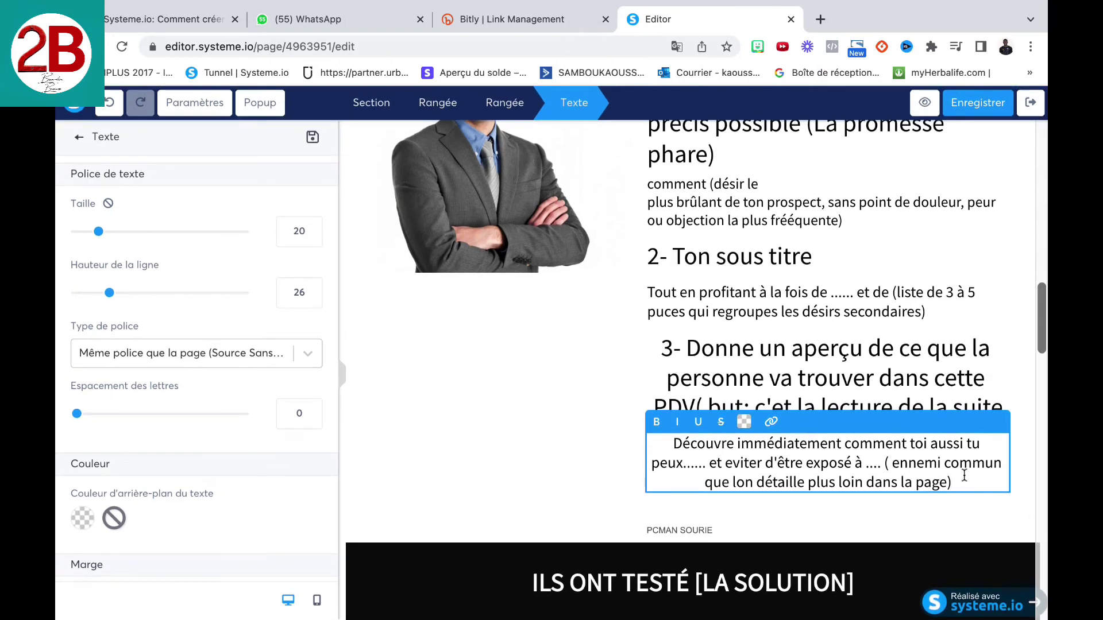
click(971, 515)
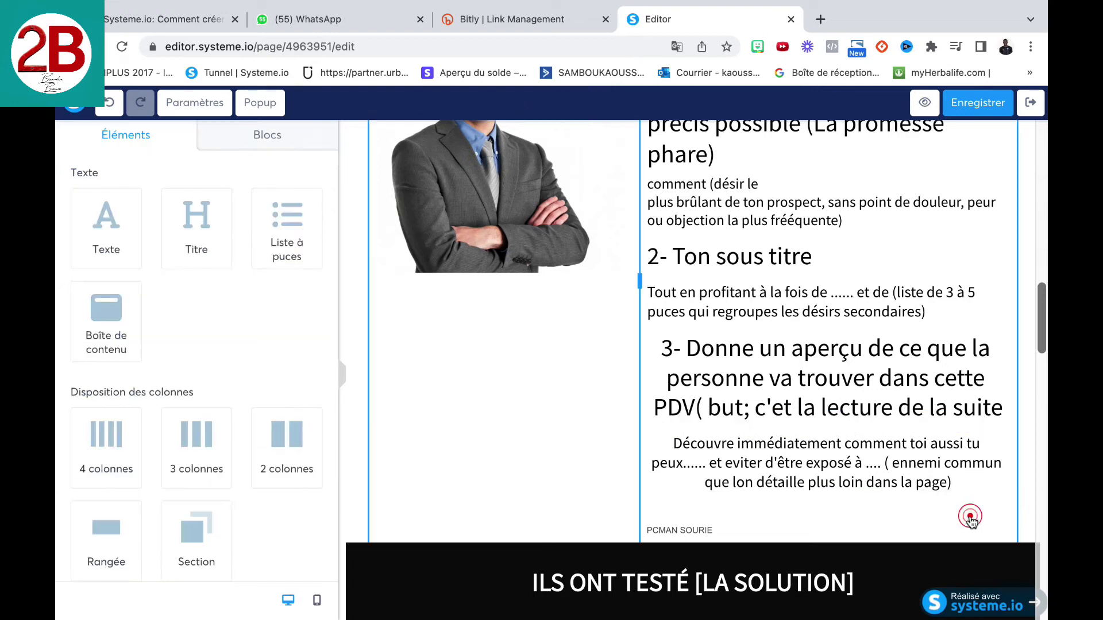
Left-align the "3- Donne un aperçu..." title.
click(690, 369)
scroll(137, 427, down, 4)
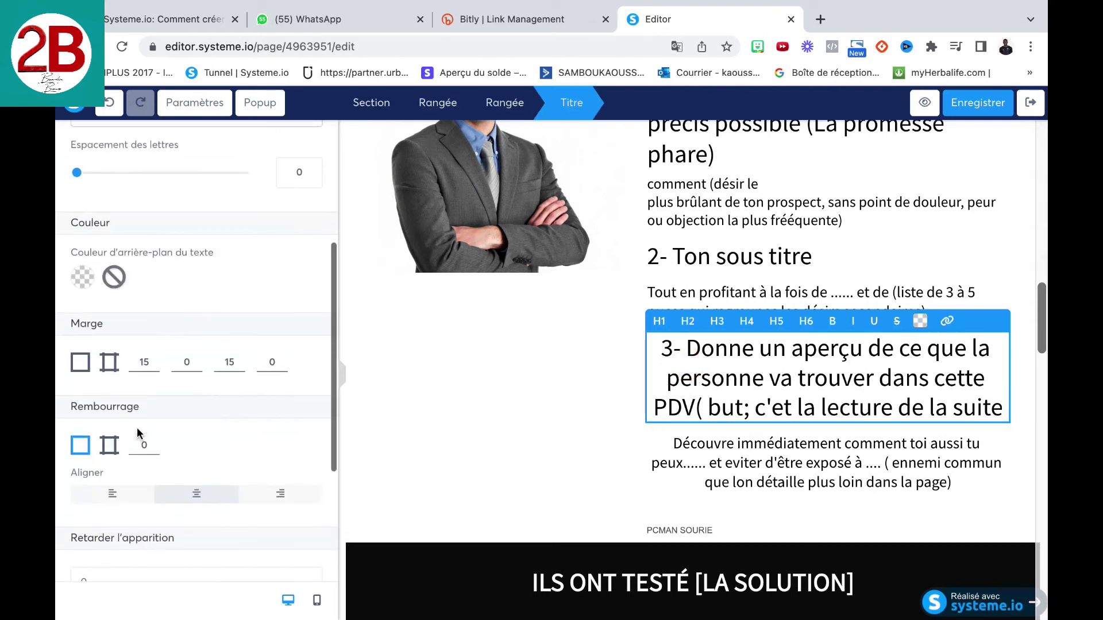
scroll(136, 430, down, 1)
click(112, 432)
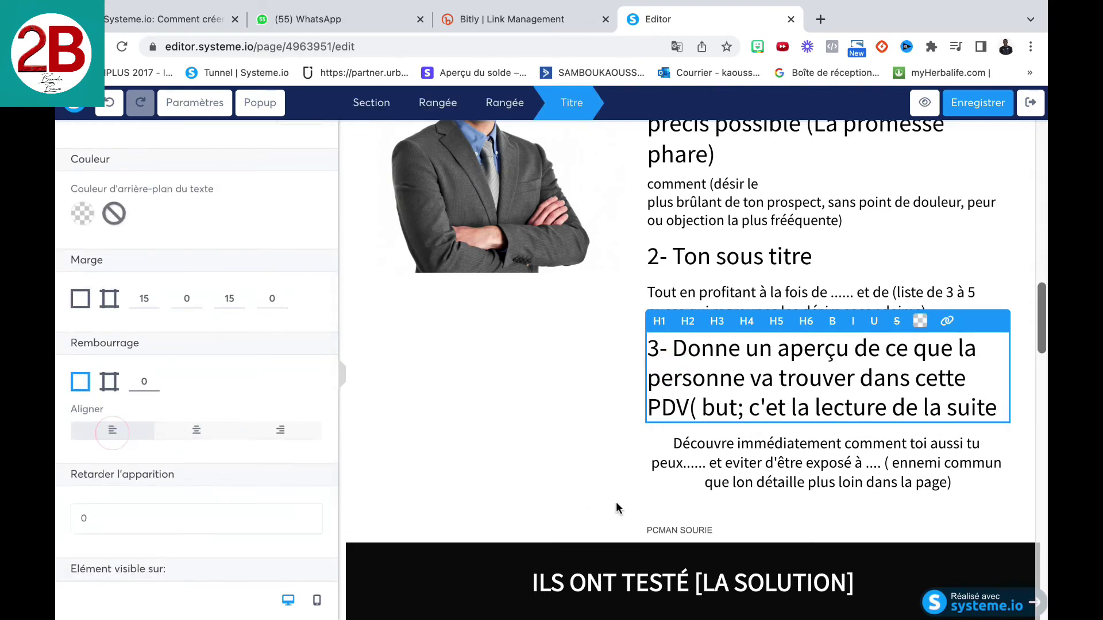
Left-align the "Découvre immédiatement..." text below the "3- Donne un aperçu..." title.
click(738, 462)
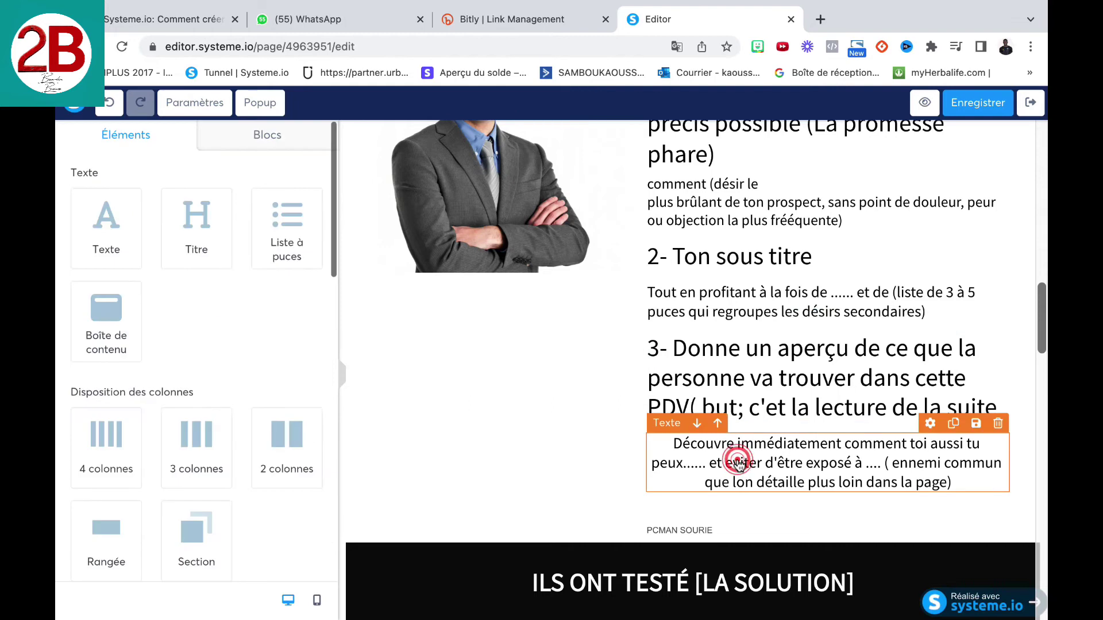
click(930, 425)
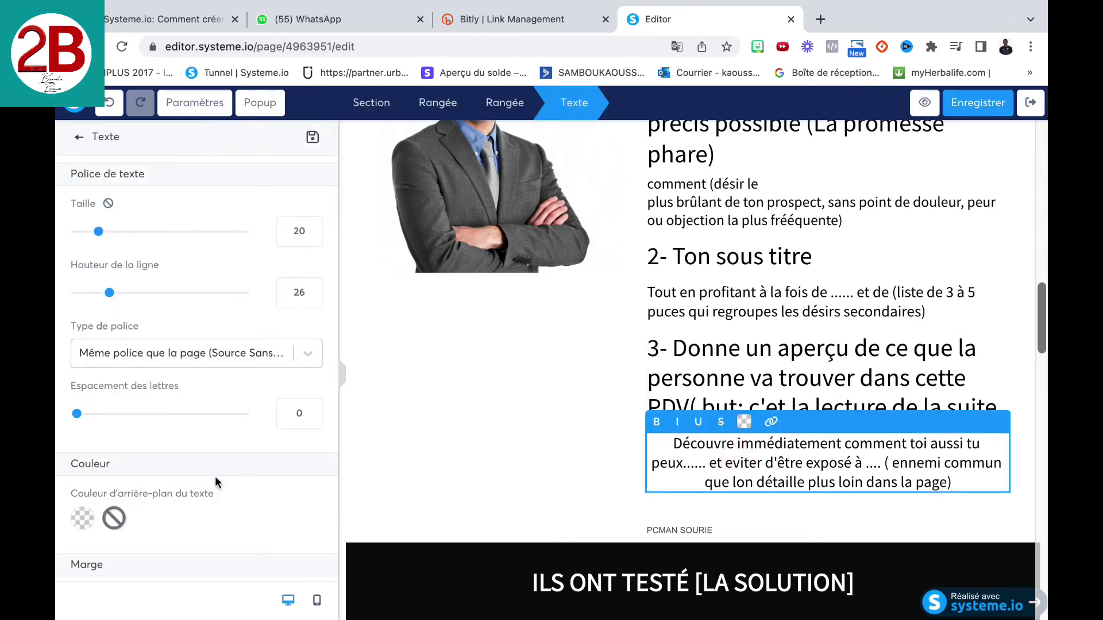
scroll(214, 479, down, 3)
click(113, 527)
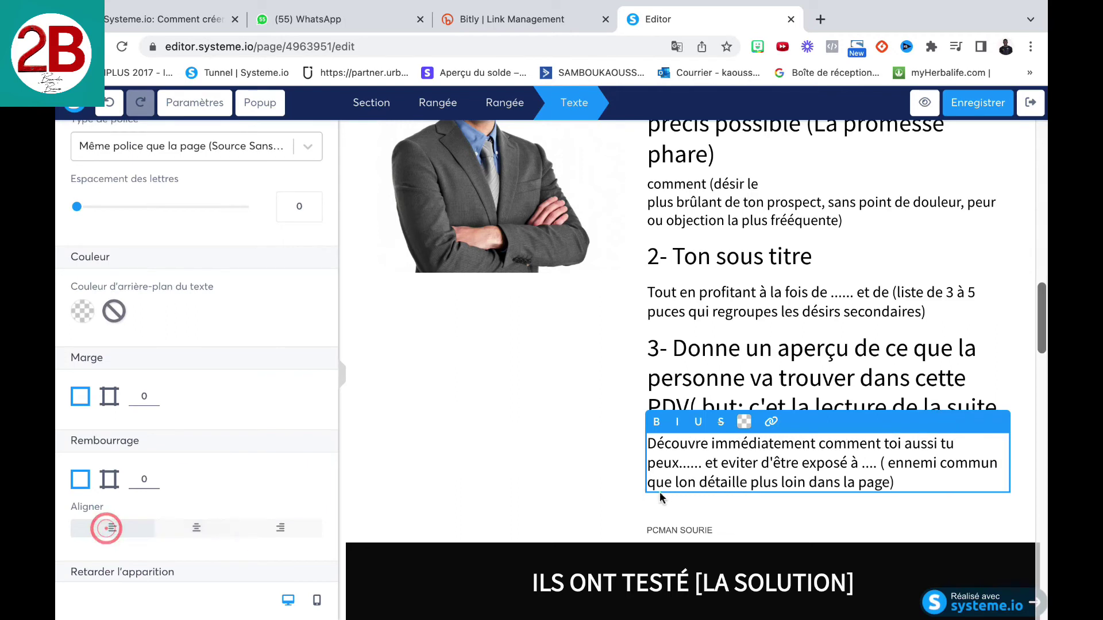
Add a title element below the "Découvre immédiatement..." text and delete its "Titre" placeholder.
scroll(684, 474, down, 3)
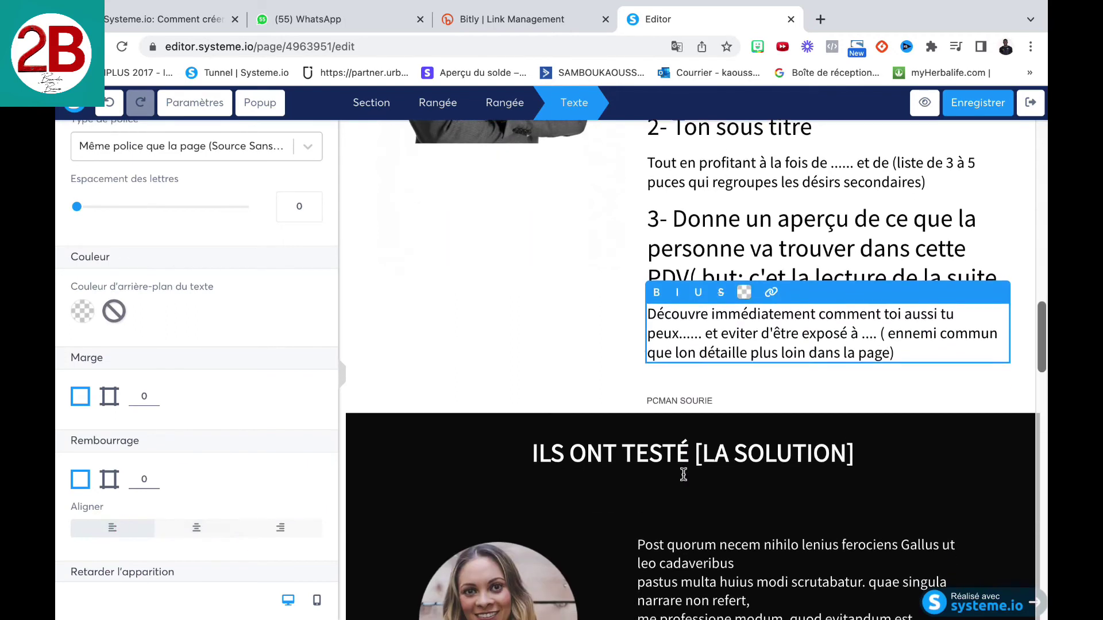
click(582, 343)
drag(200, 216, 740, 343)
click(869, 386)
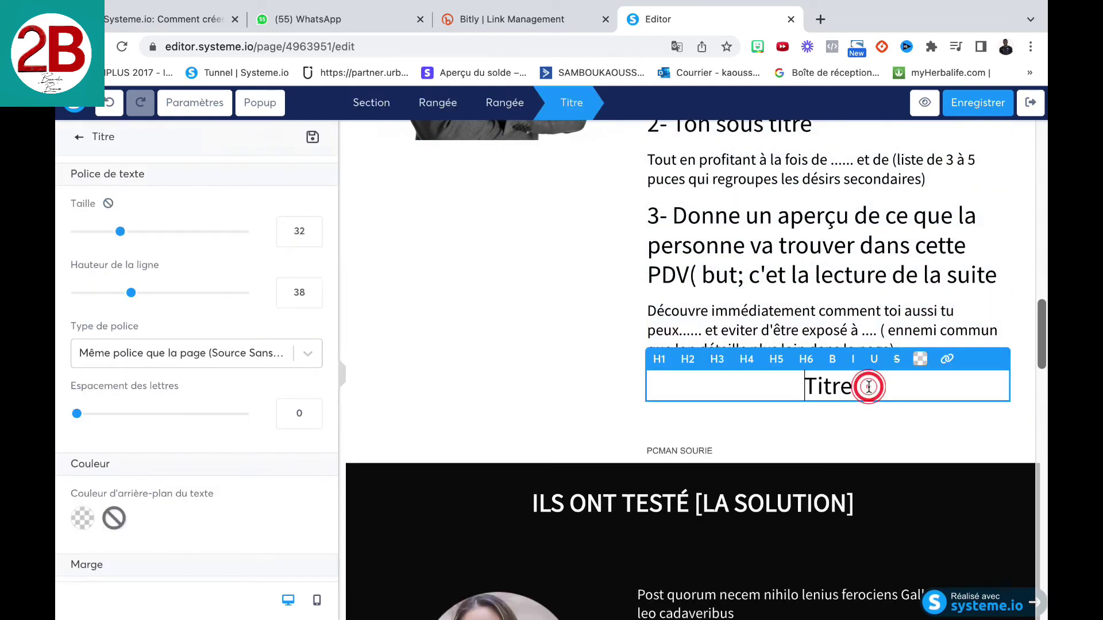
key(BackSpace)
key(BackSpace)
key(BackSpace)
key(BackSpace)
key(BackSpace)
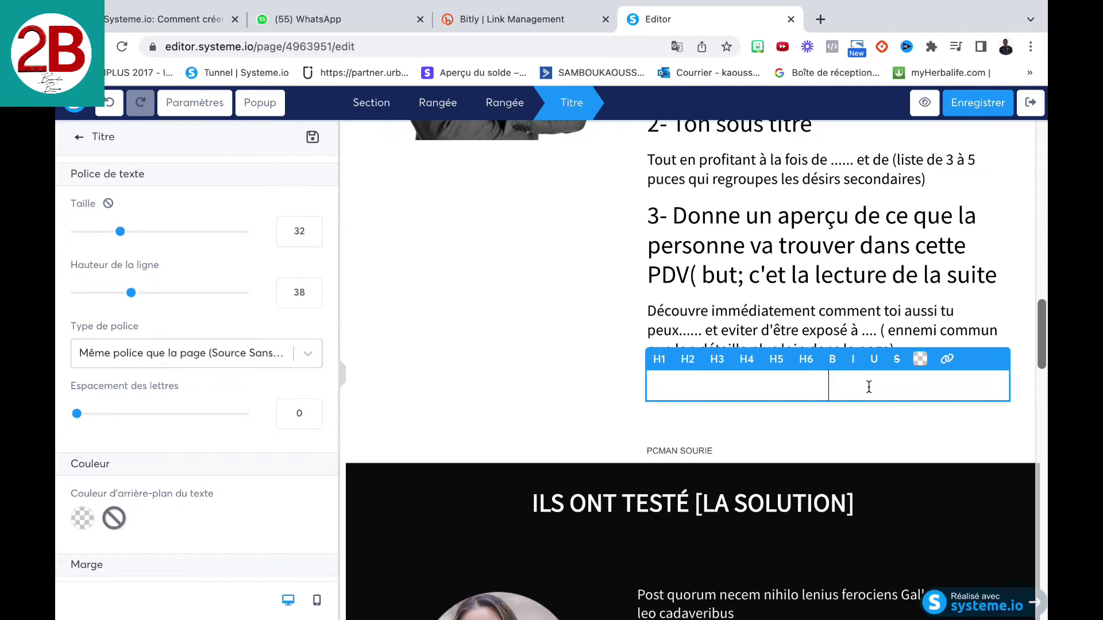
Enter "4-Citer les problémes les plus corants/ brûlants rencontrés par ton prospect" as the new title.
text(4-Citer les pro)
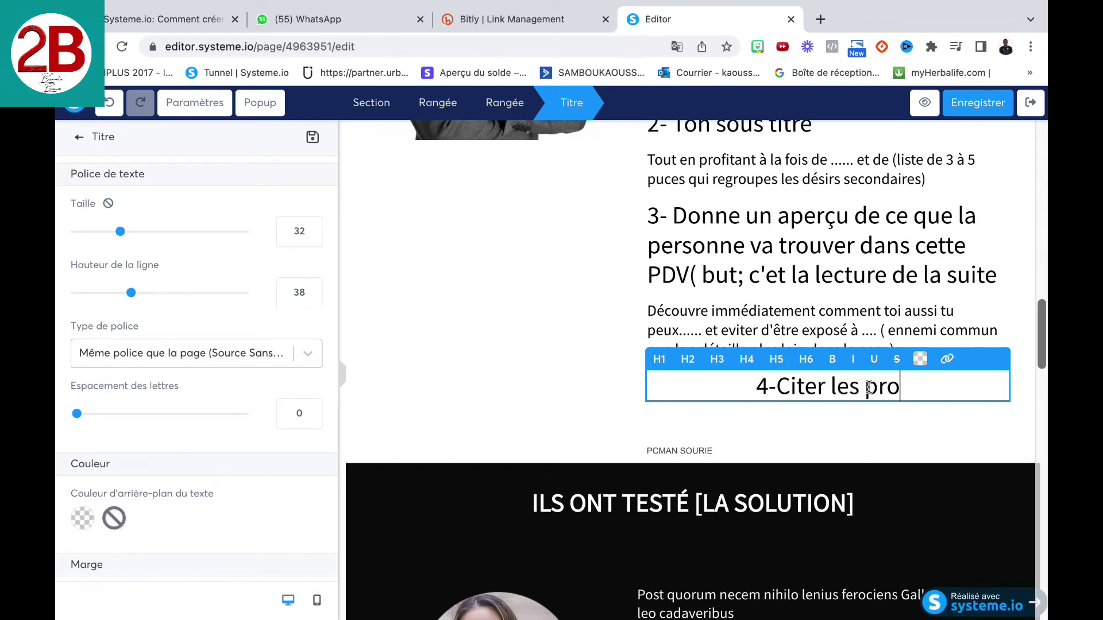
text(blémes )
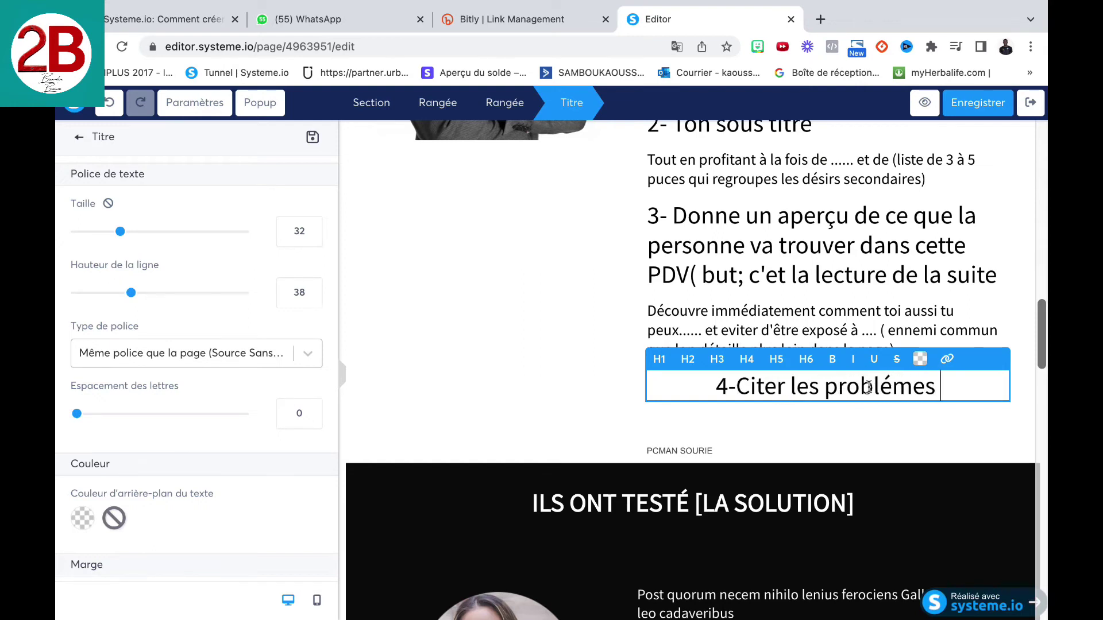
text(les plus cor)
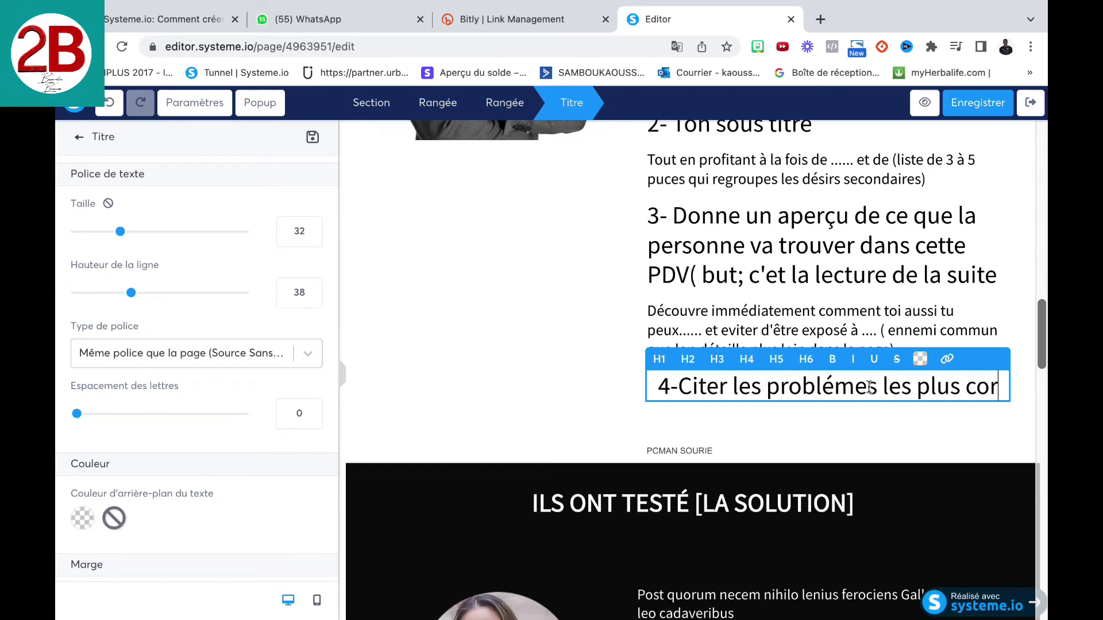
text(ant)
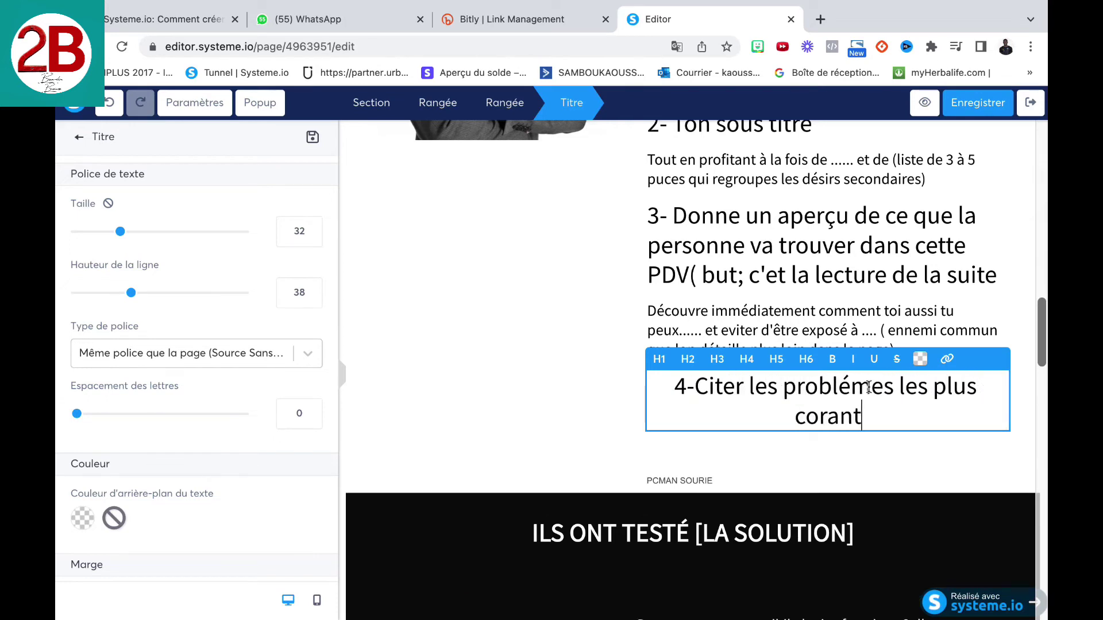
text(s/ brûlants)
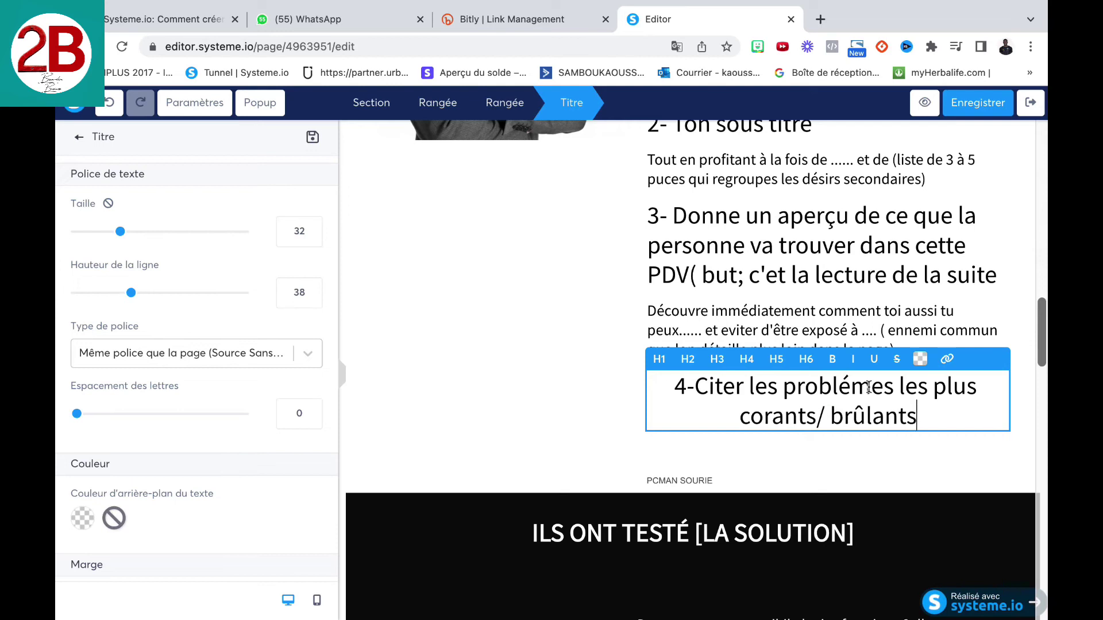
text( rencontr)
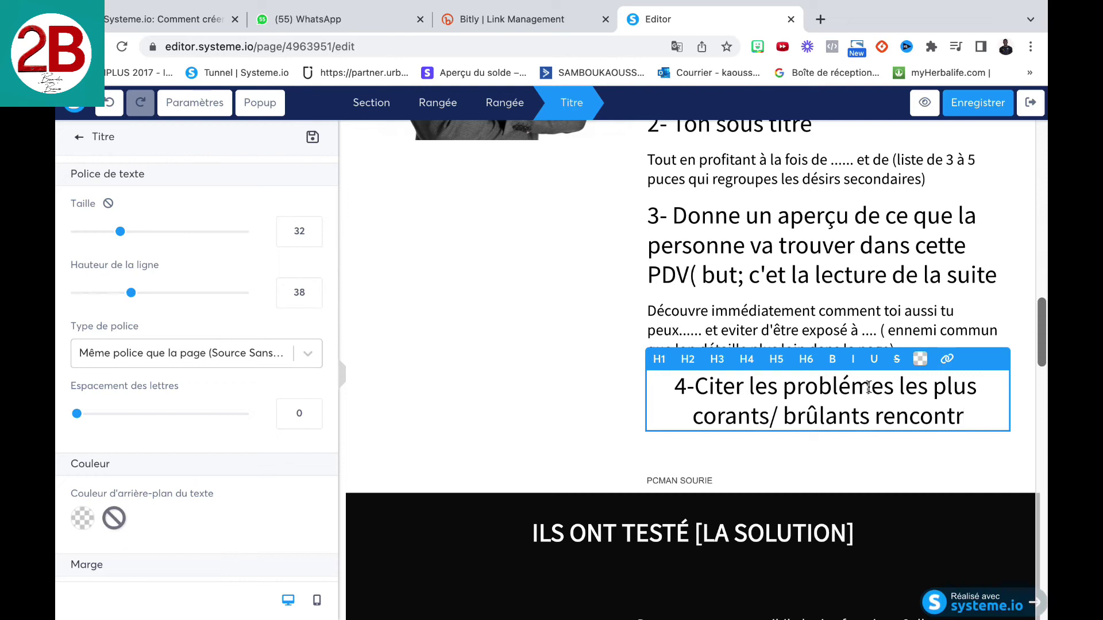
text(és )
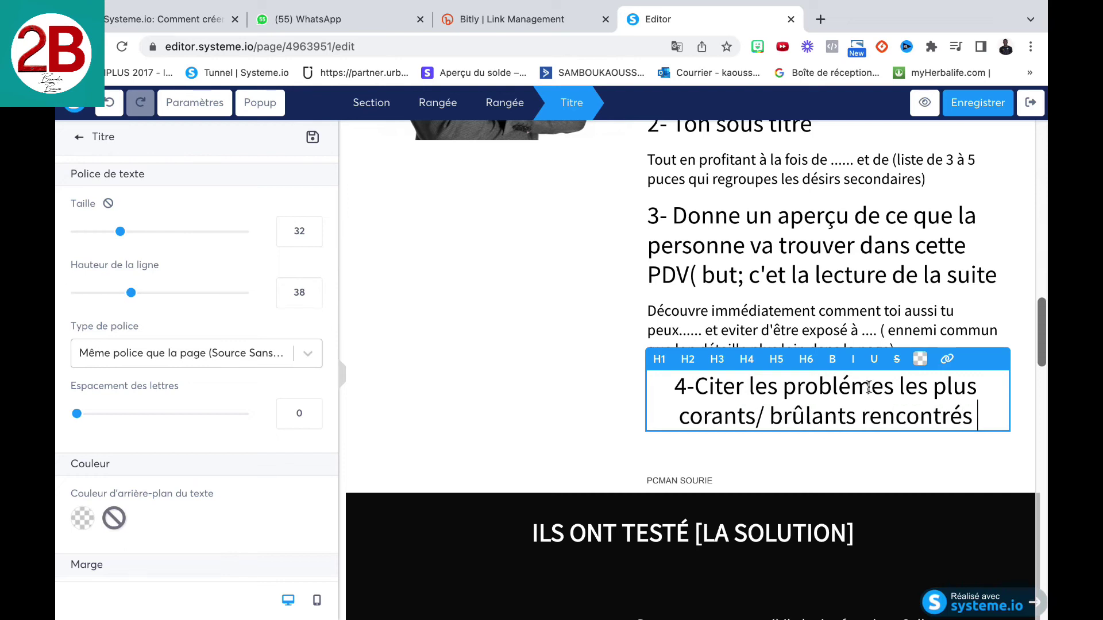
text(par ton p)
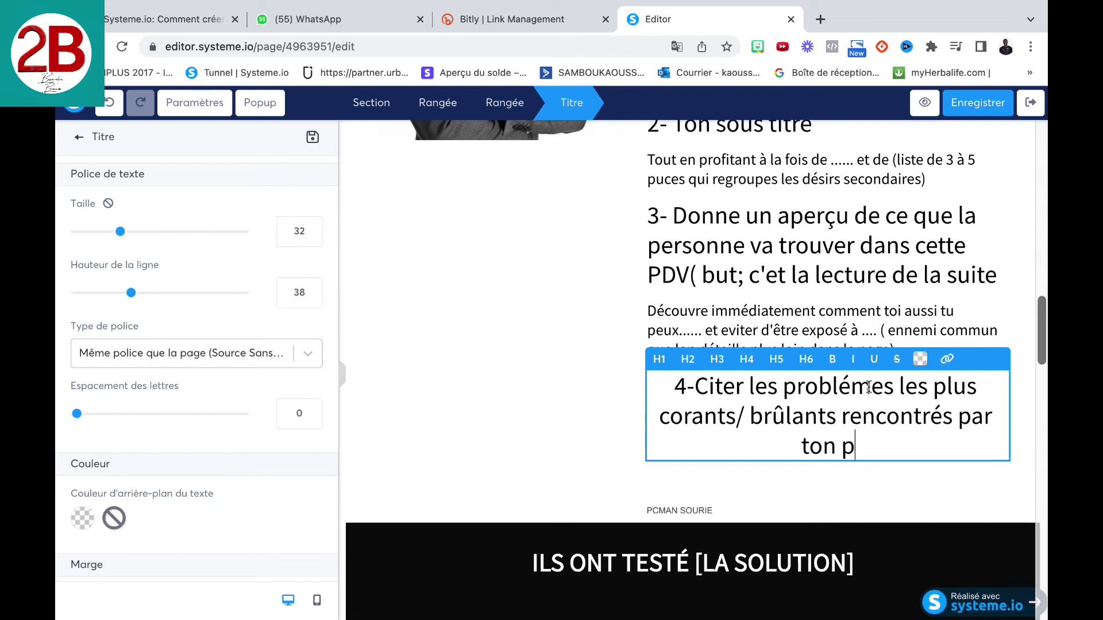
text(rospect)
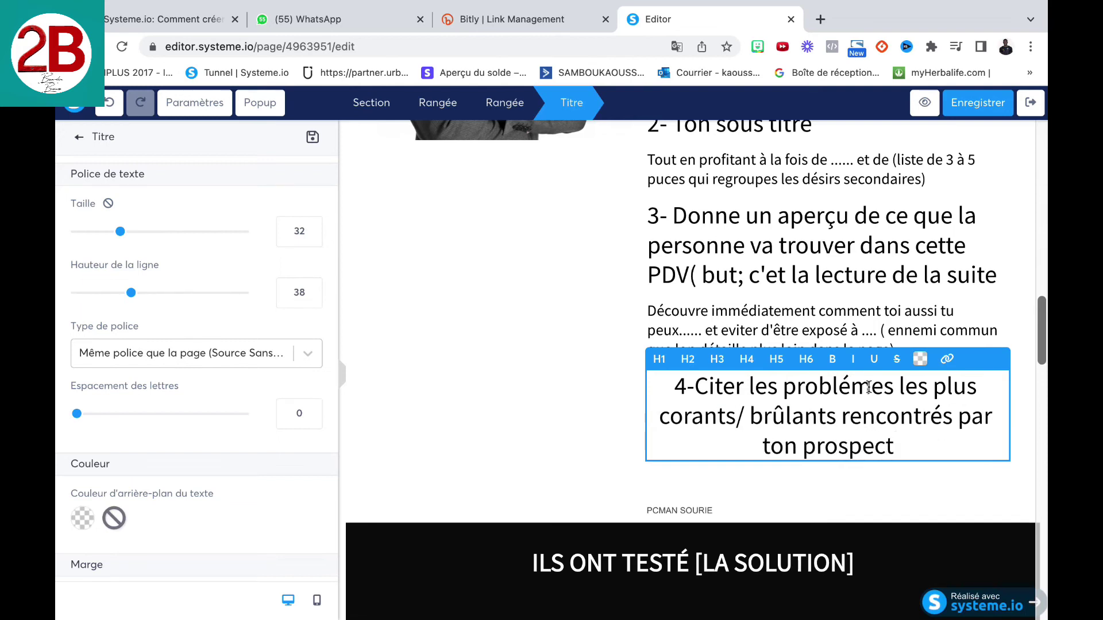
click(661, 436)
click(874, 468)
Add a text element below the "4-Citer les problémes..." title.
scroll(875, 471, down, 2)
scroll(876, 476, down, 1)
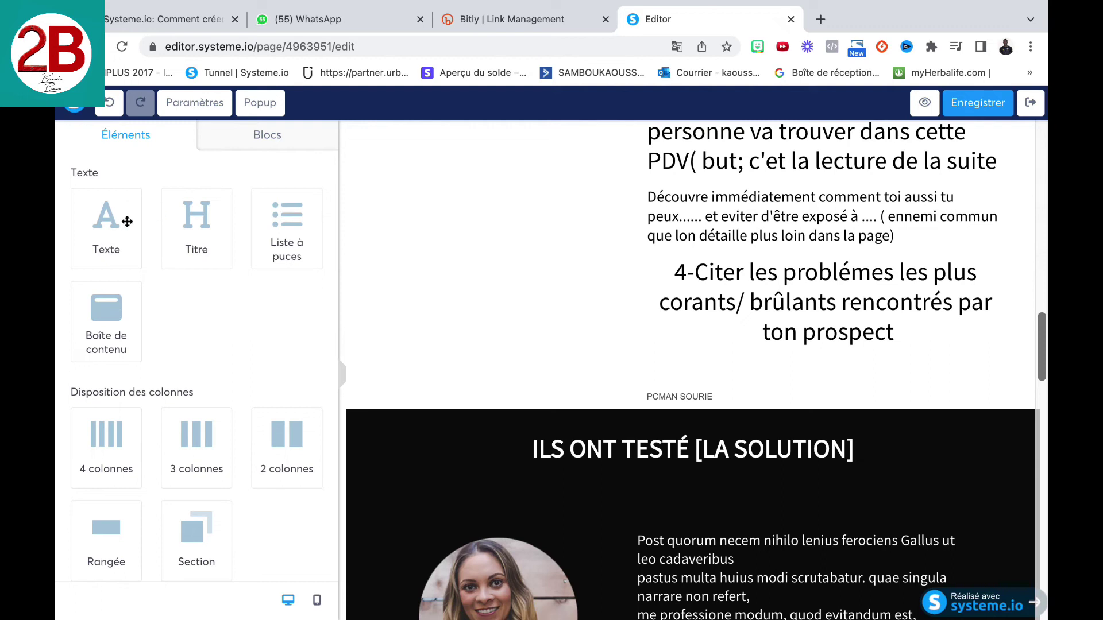
drag(114, 227, 814, 339)
Left-align the "4-Citer les problémes..." title.
click(836, 309)
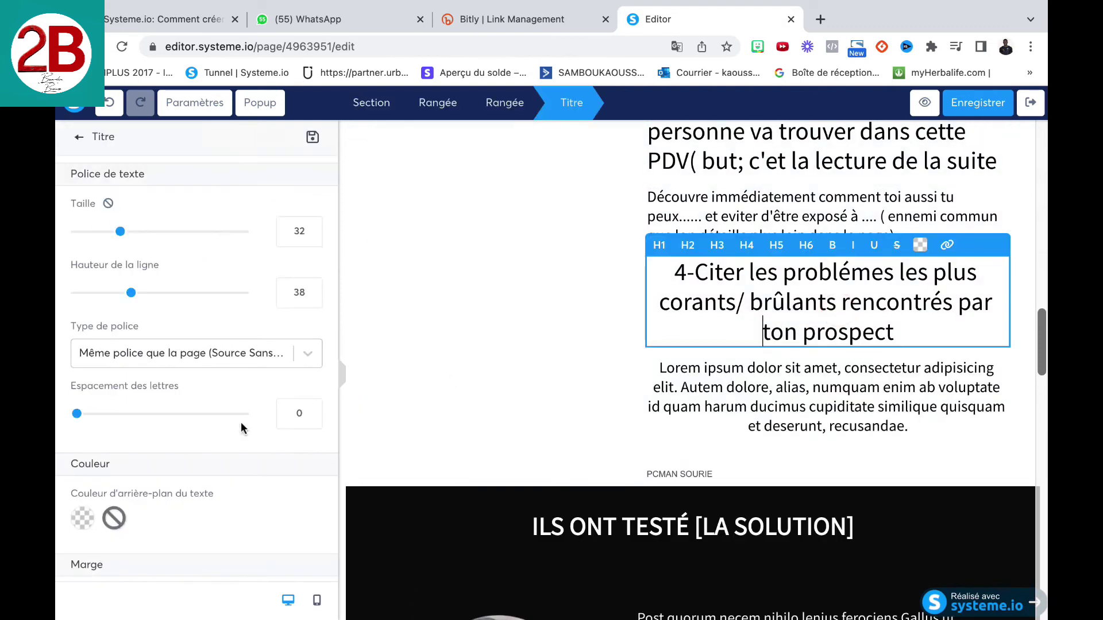
scroll(218, 431, down, 2)
scroll(204, 441, down, 1)
click(110, 535)
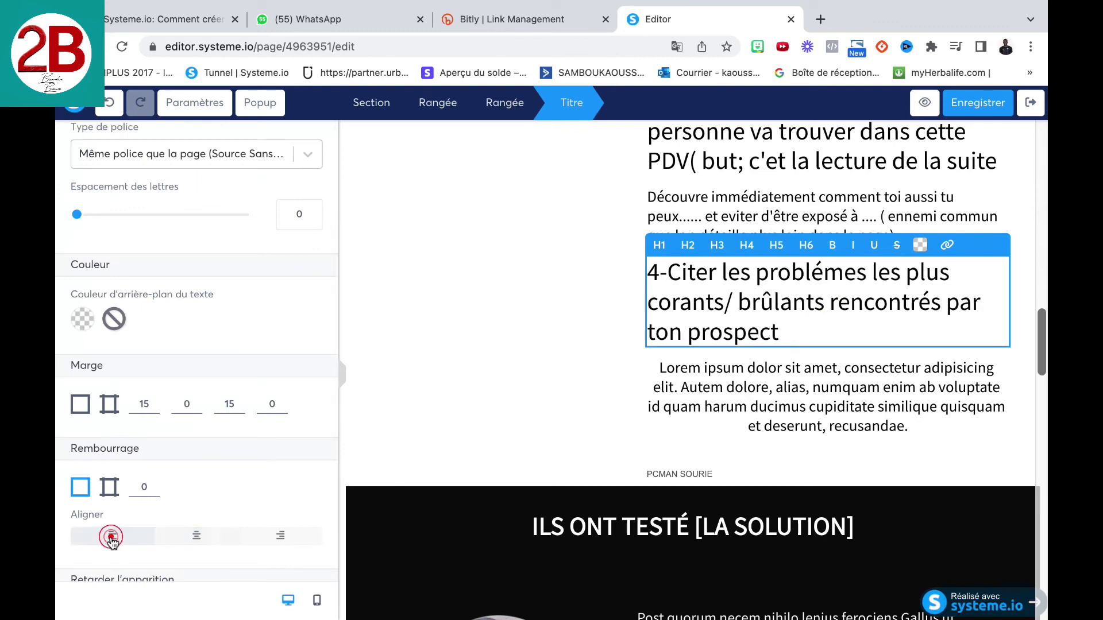
Left-align the placeholder text below the "4-Citer les problémes..." title.
click(766, 391)
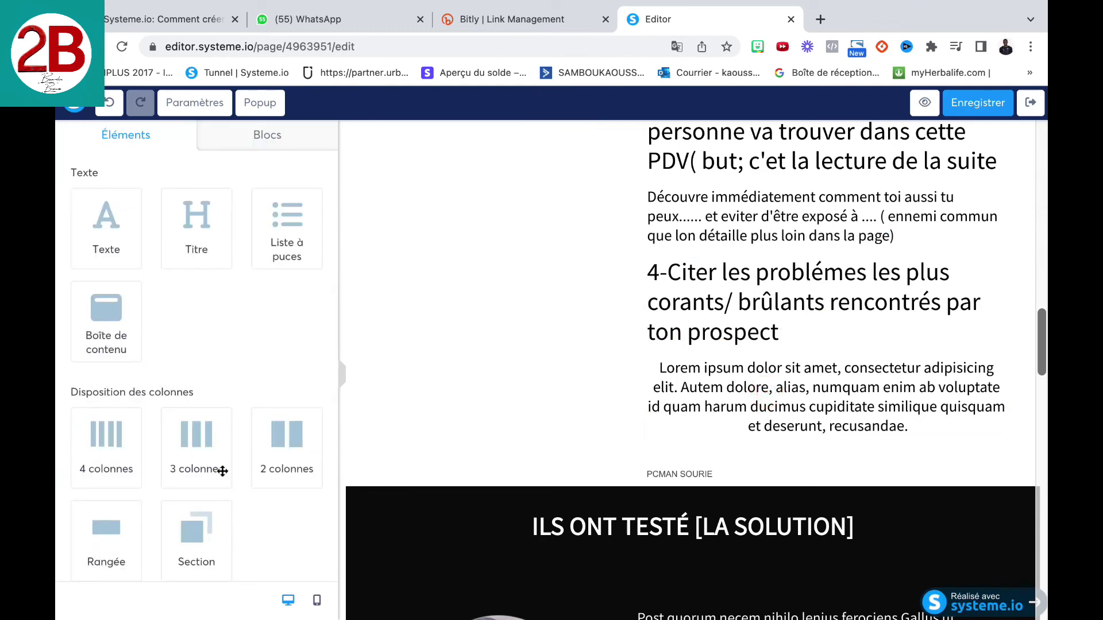
scroll(221, 467, down, 3)
scroll(221, 469, down, 5)
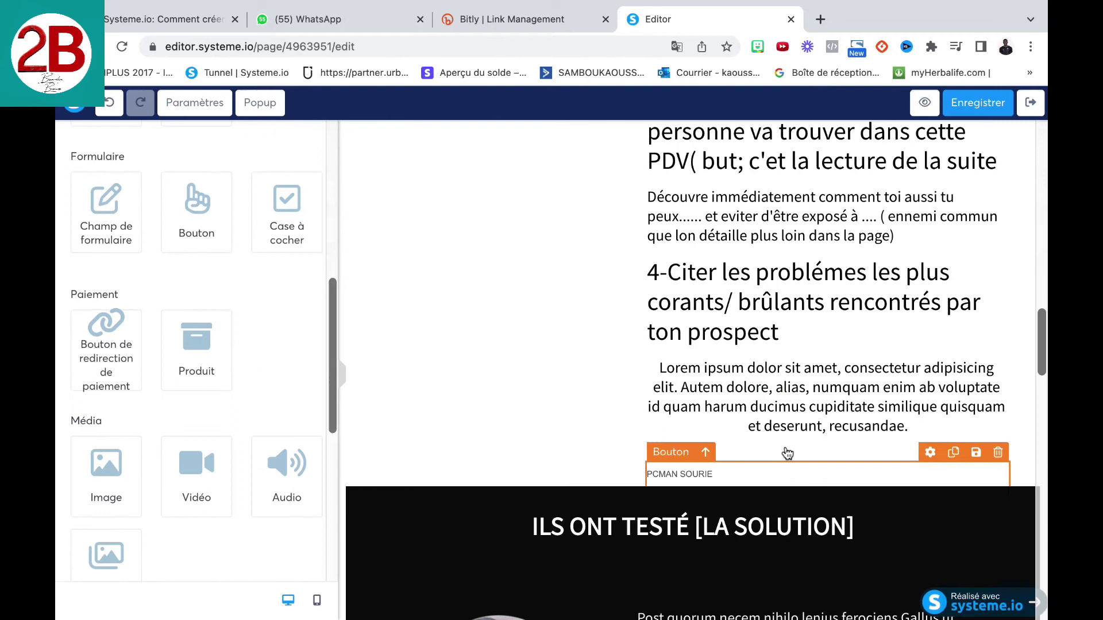
click(805, 403)
scroll(176, 452, down, 5)
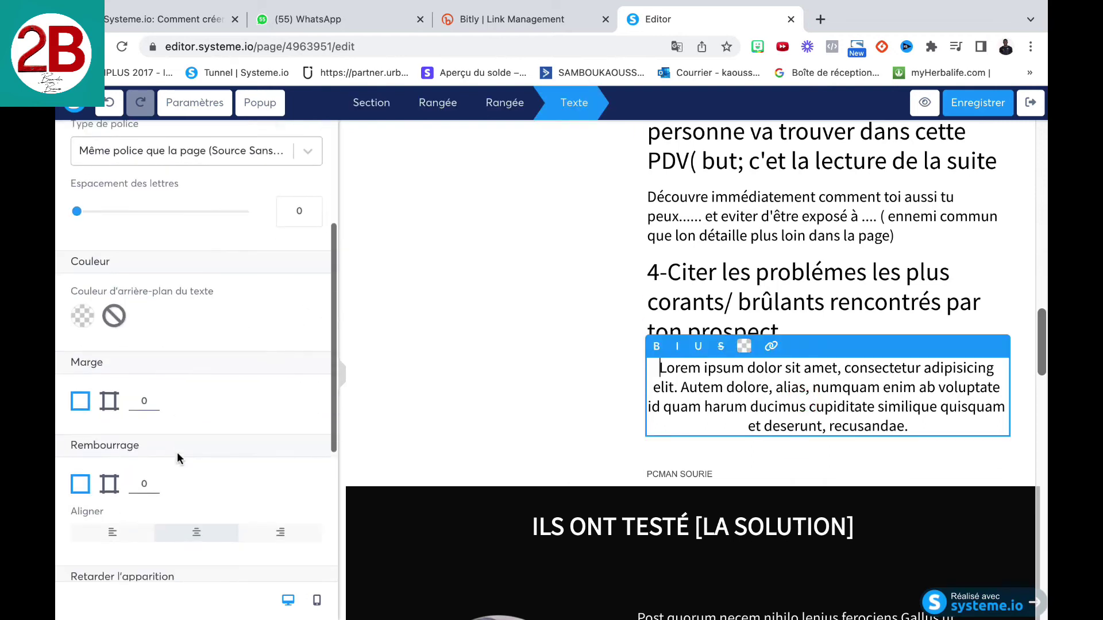
click(110, 533)
Replace the placeholder text below the "4-Citer les problémes..." title with "Mais pour commencer j'aimerais te demander: es-tu parfaitement".
click(816, 429)
drag(812, 423, 839, 423)
text(L)
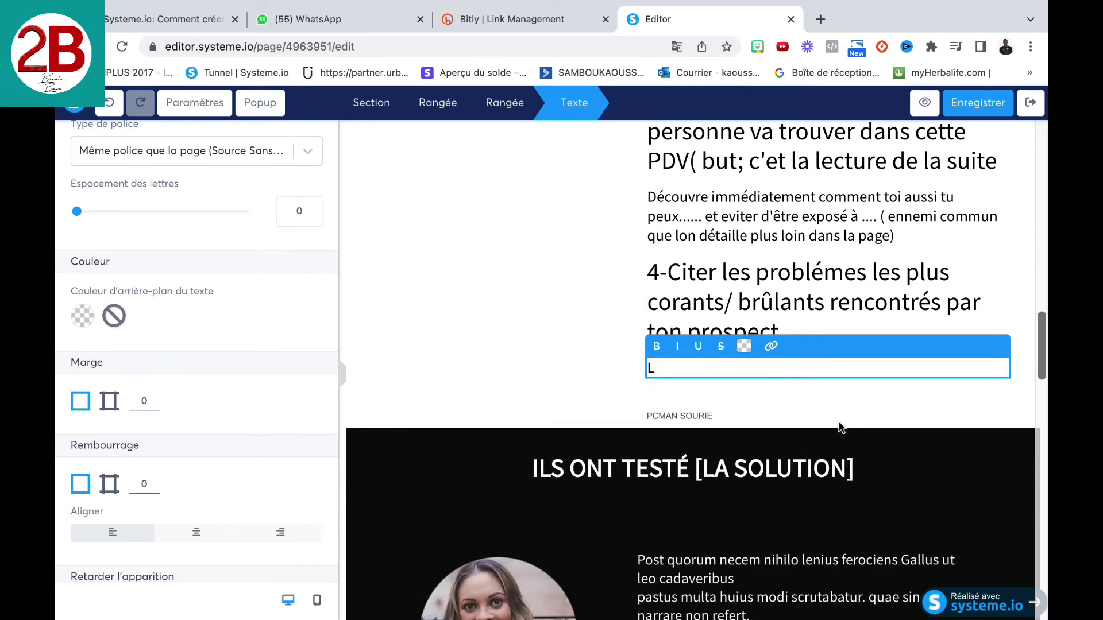
key(BackSpace)
text(Mais pour commencer)
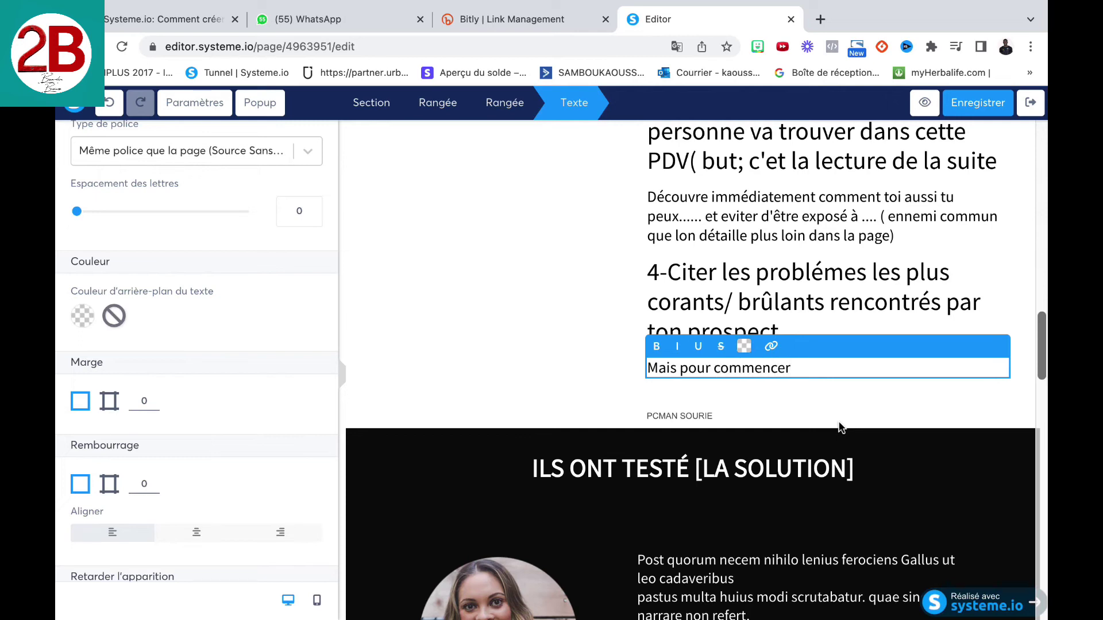
text( j'aimerais te demander)
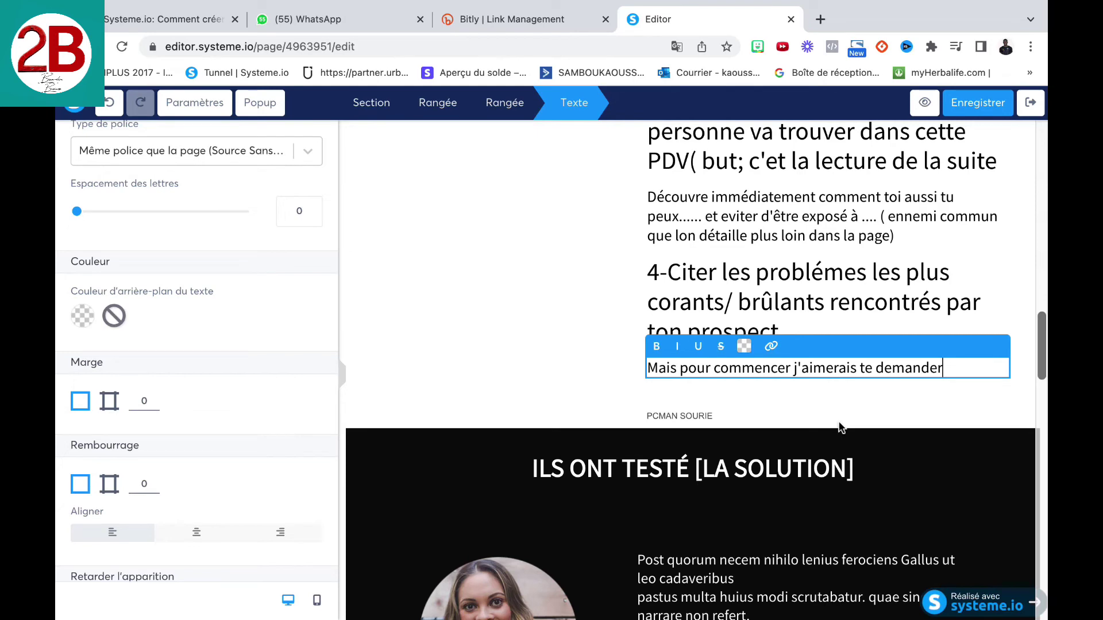
text(: est)
key(BackSpace)
key(BackSpace)
text(-tu par)
text(f)
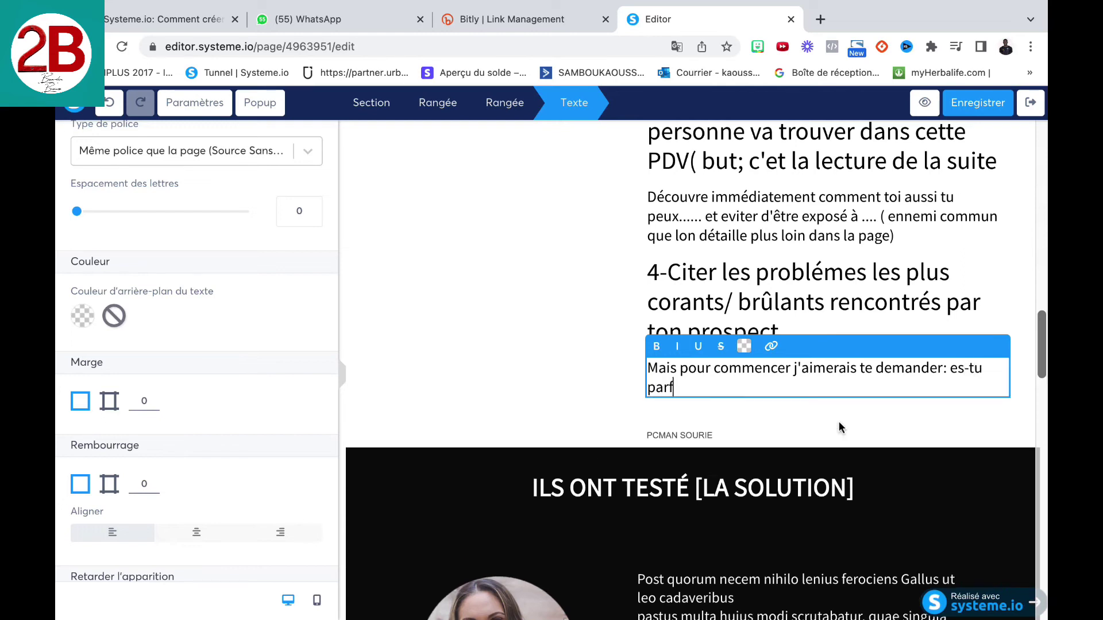
text(aitement)
Add the line "- Probléme n°1" below "es-tu parfaitement" in the same text.
key(Return)
text(- P)
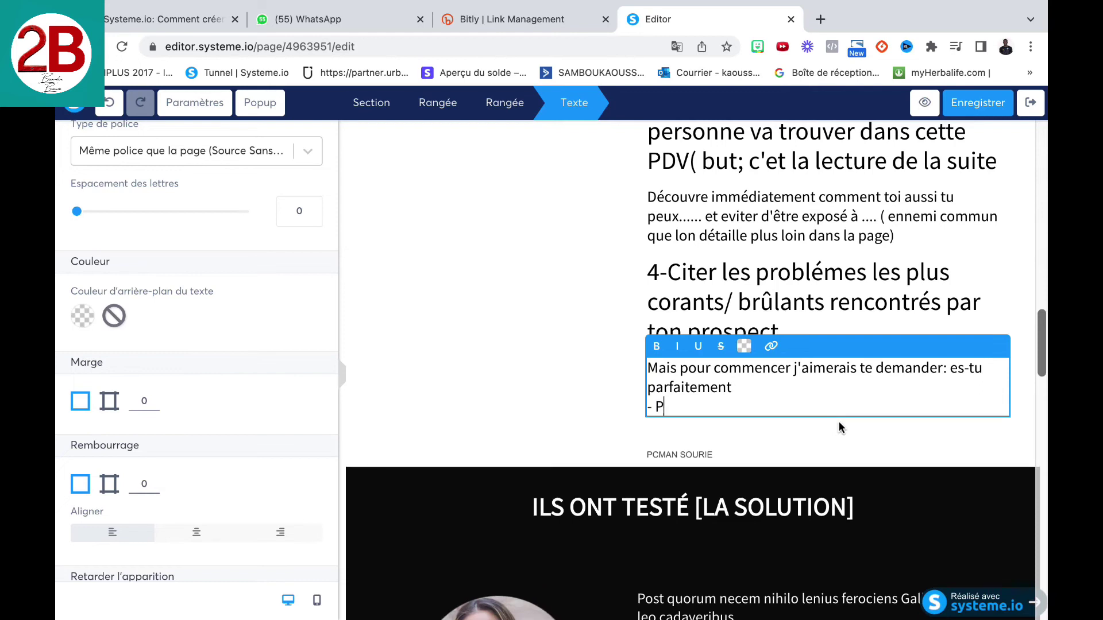
text(robléme)
text(1)
key(BackSpace)
text(n°1)
key(Return)
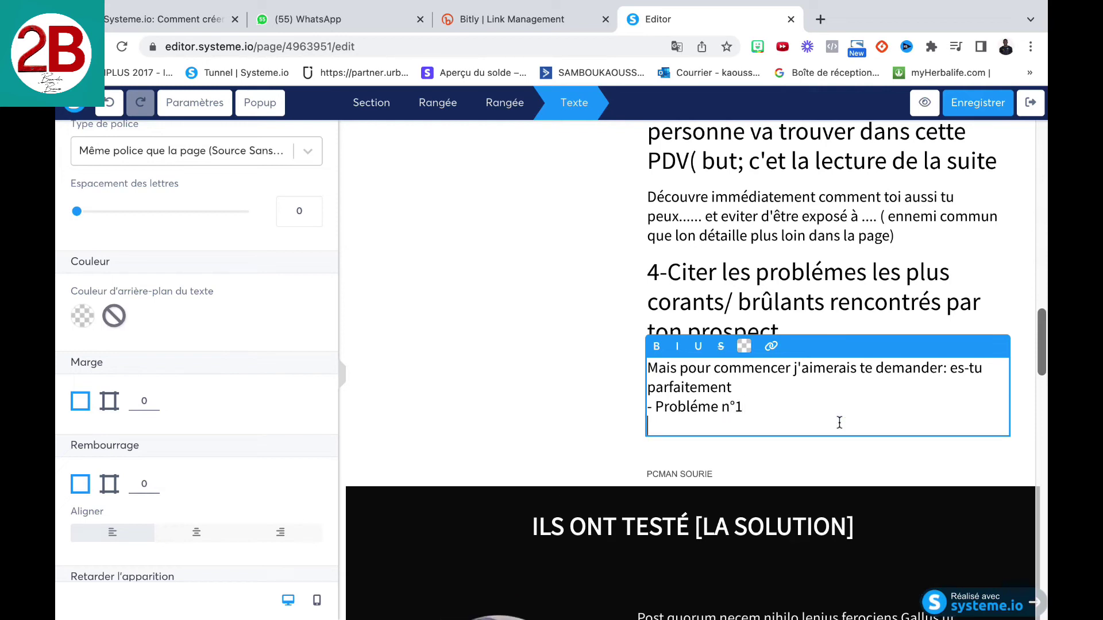
text(Vis tu)
key(BackSpace)
key(BackSpace)
key(BackSpace)
key(BackSpace)
key(BackSpace)
key(BackSpace)
Add "-vis tu pleinement (Porbléme N°2)?" as the line below "- Probléme n°1" and finish editing the text.
text(-)
text(vis)
text( tu pleinele)
text(m)
key(BackSpace)
key(BackSpace)
key(BackSpace)
text(ment)
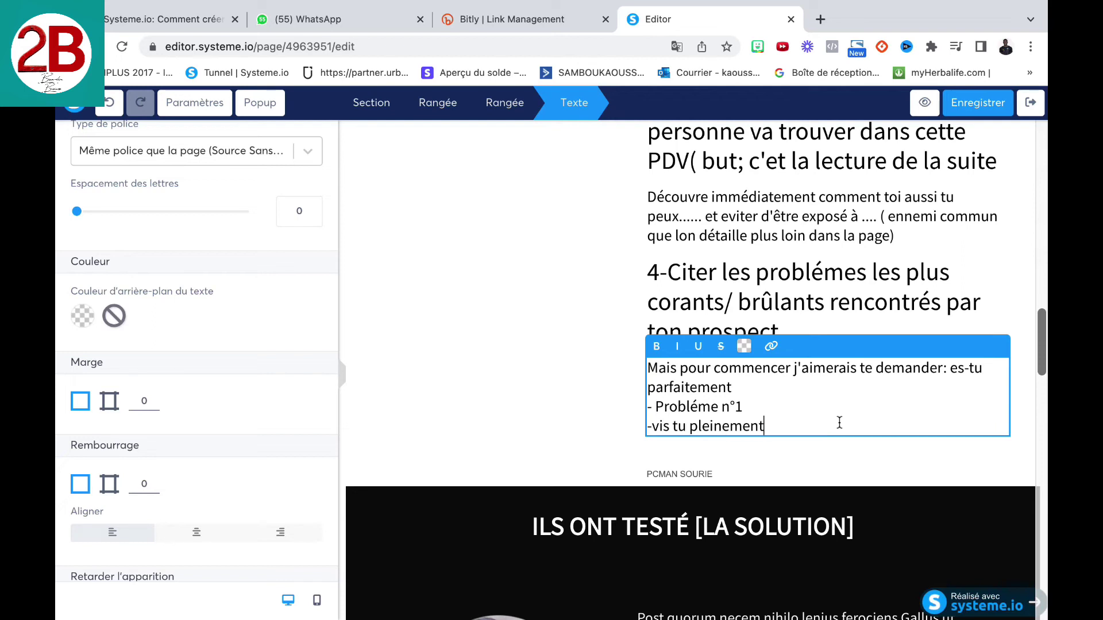
text( (Porb)
key(BackSpace)
text(bléme N°2)?)
click(911, 440)
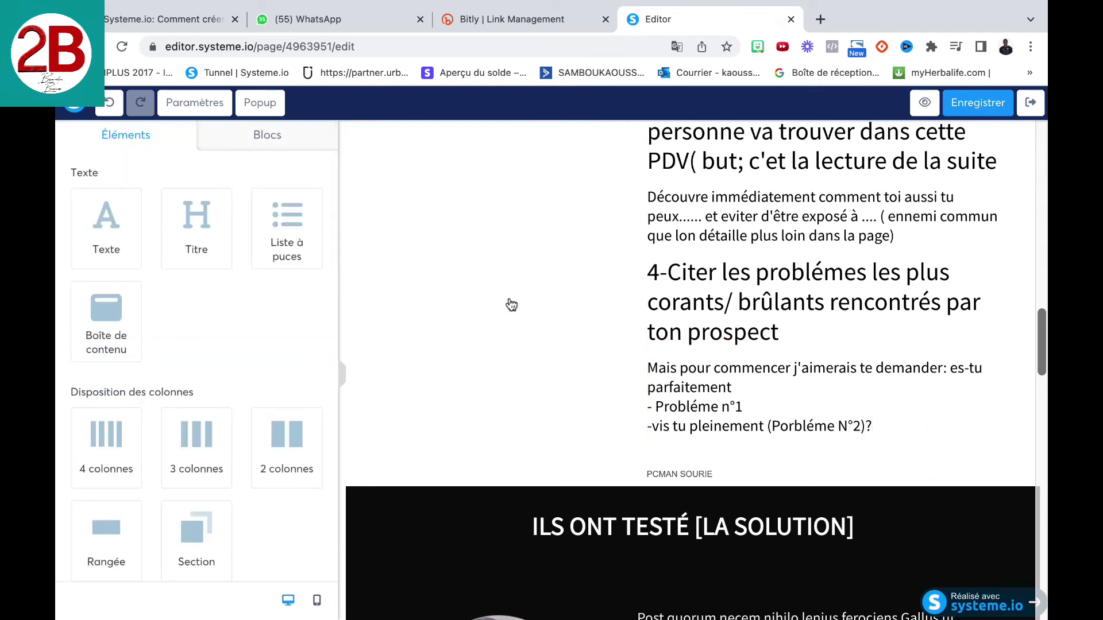
Add a title element below the "Mais pour commencer..." text and delete its "Titre" placeholder.
drag(199, 218, 726, 428)
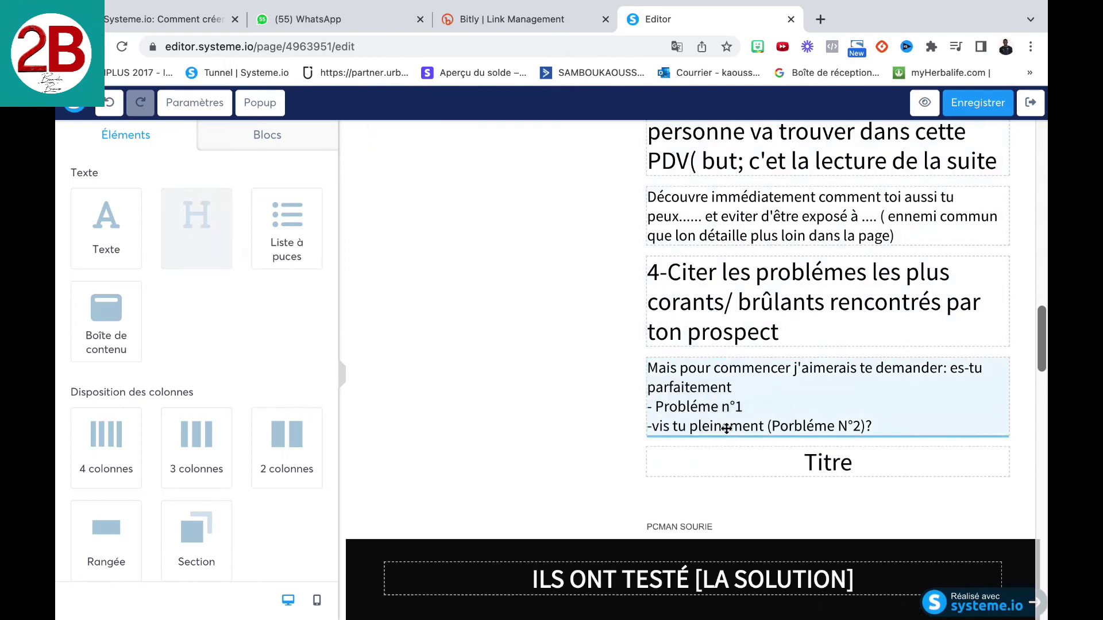
click(852, 462)
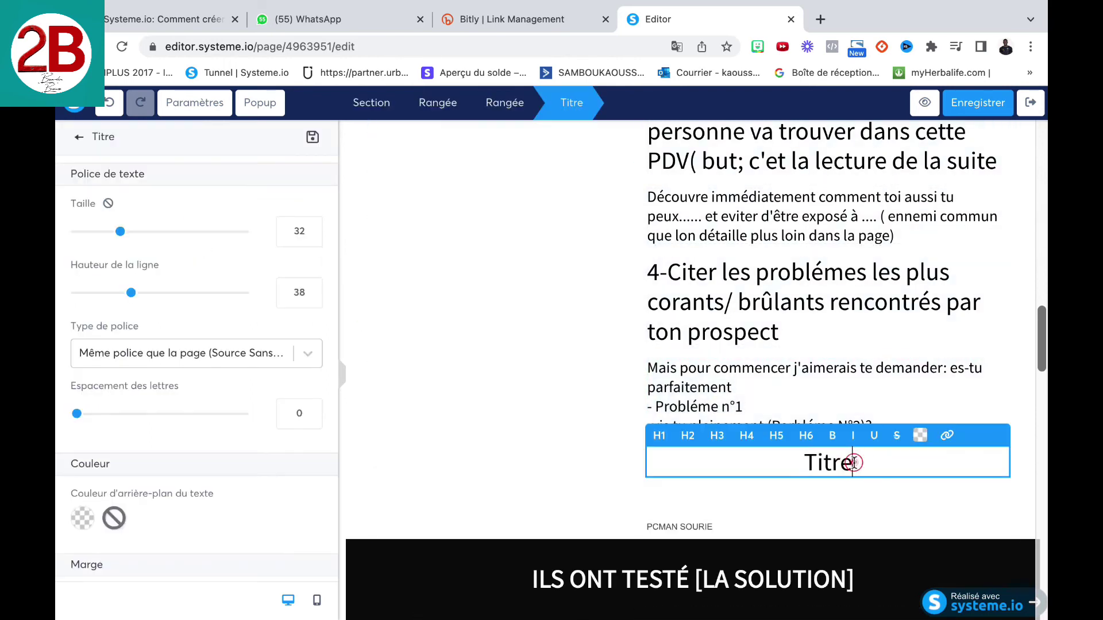
key(BackSpace)
key(BackSpace)
key(BackSpace)
key(BackSpace)
key(BackSpace)
Enter "Fais l'inventaire de ce qu'a dejà essayé ton prospect" as the new title.
text(Fais l'inventaire)
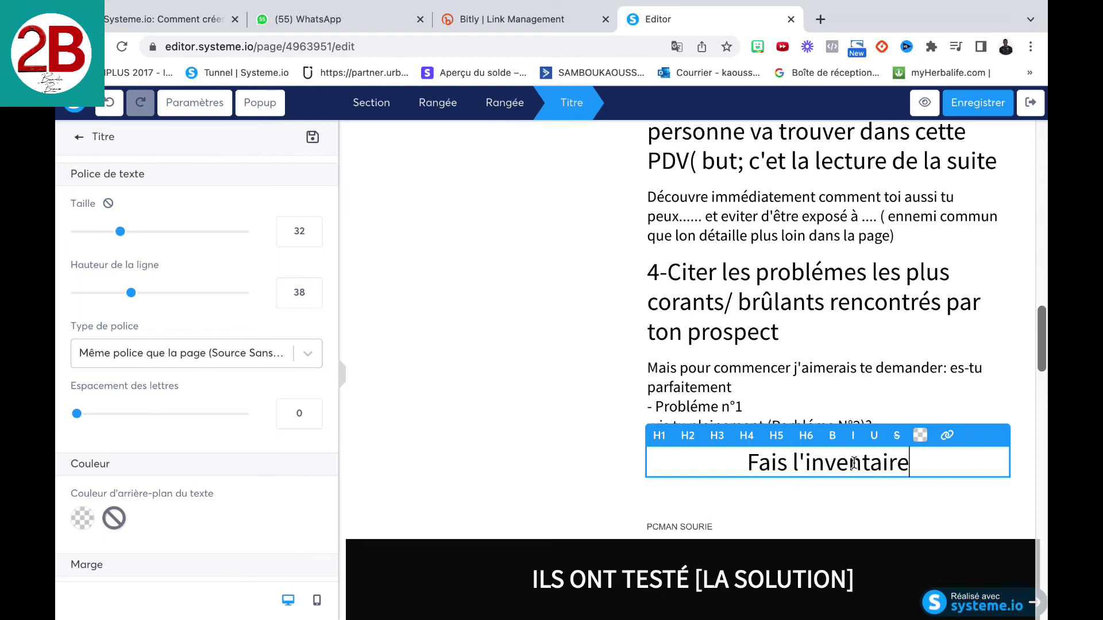
text( de ce )
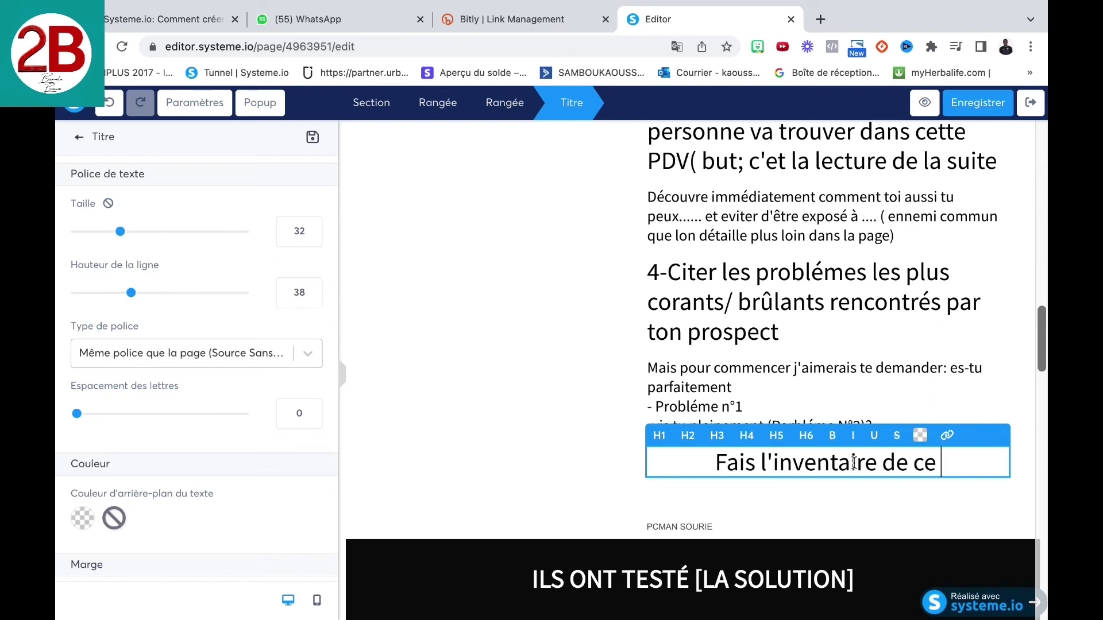
text(q)
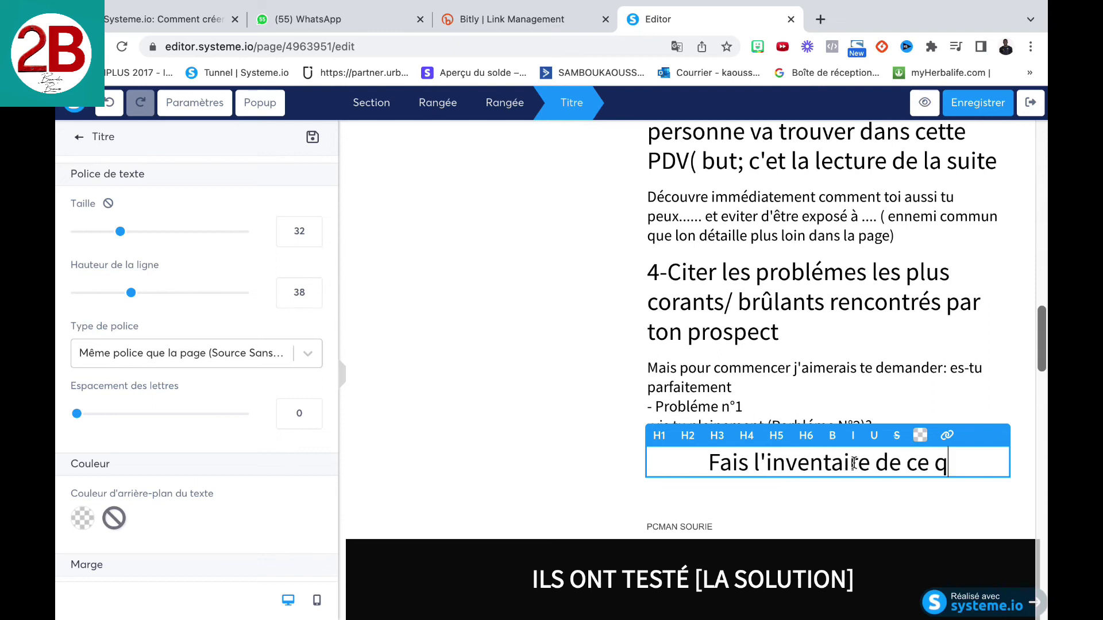
text(u'a)
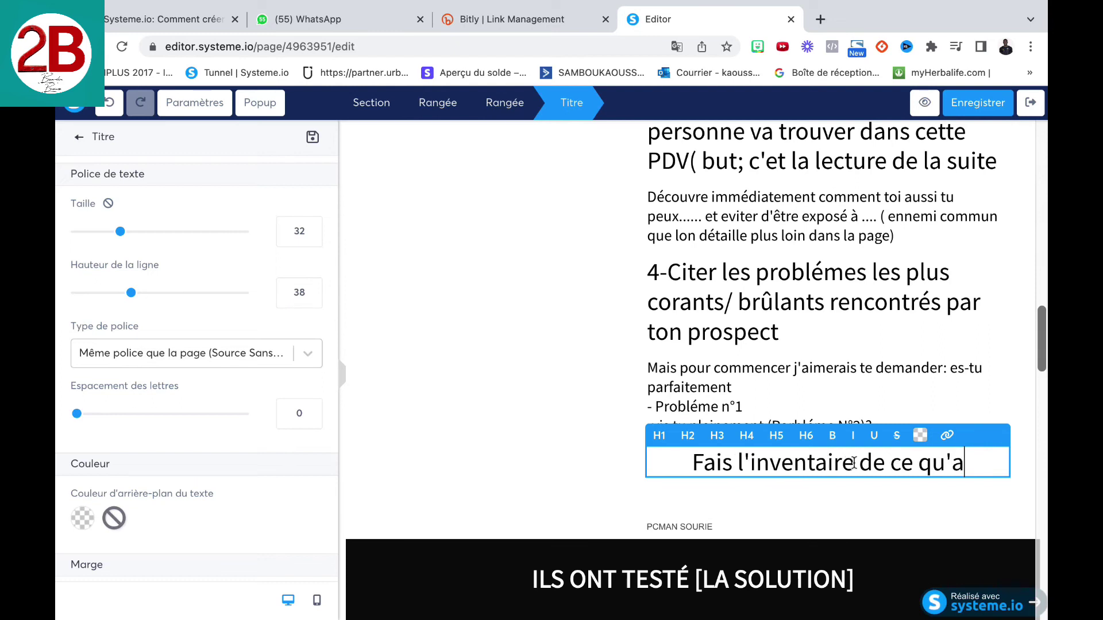
text( dej)
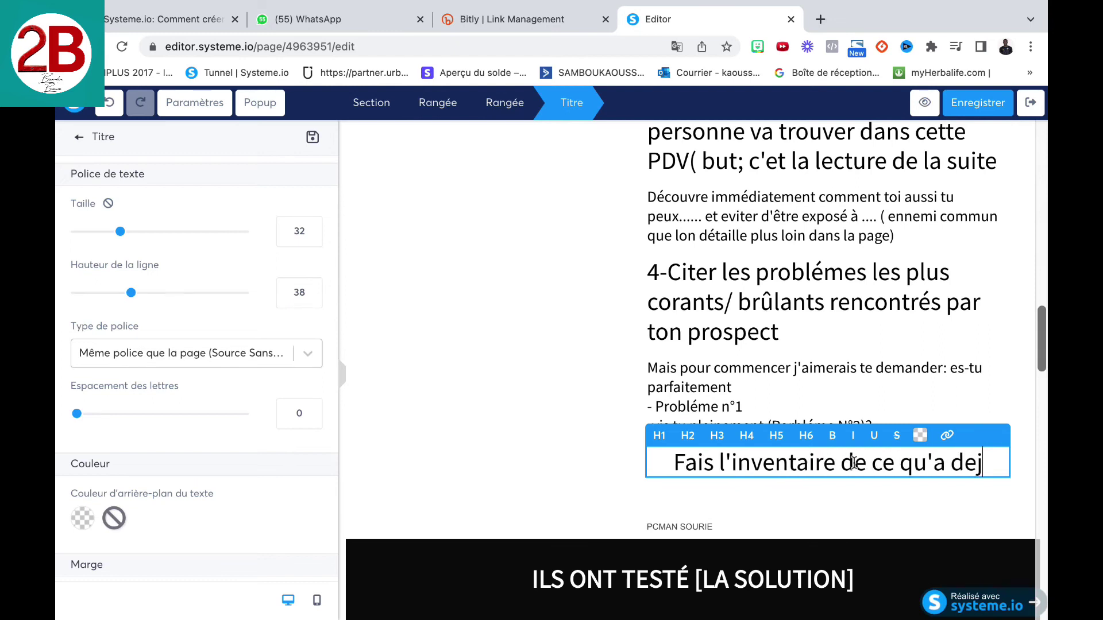
text(à)
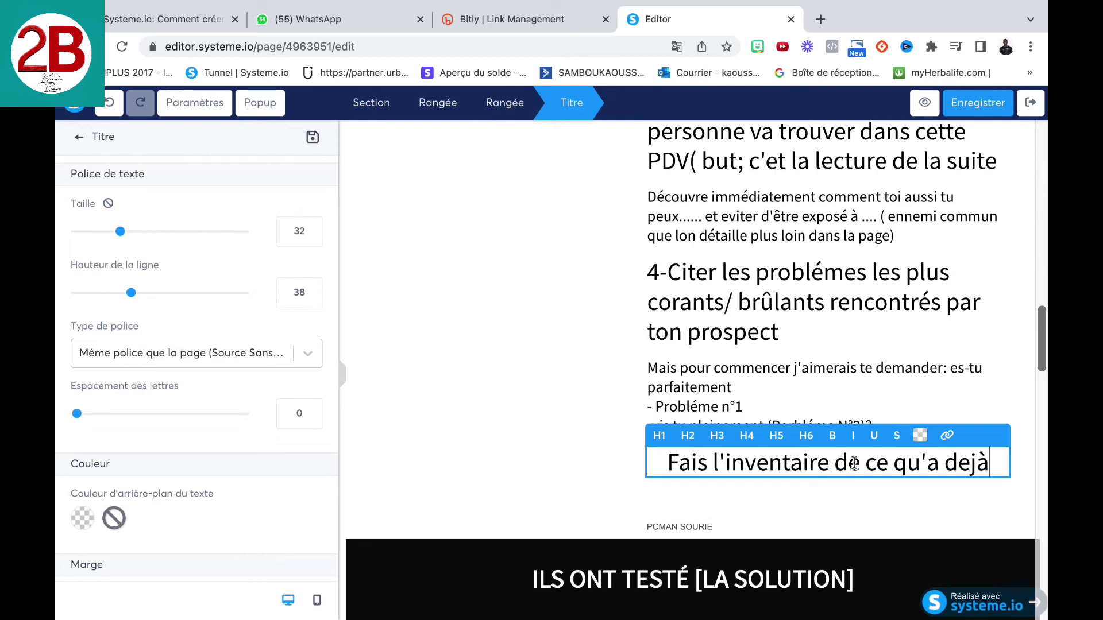
text( essa)
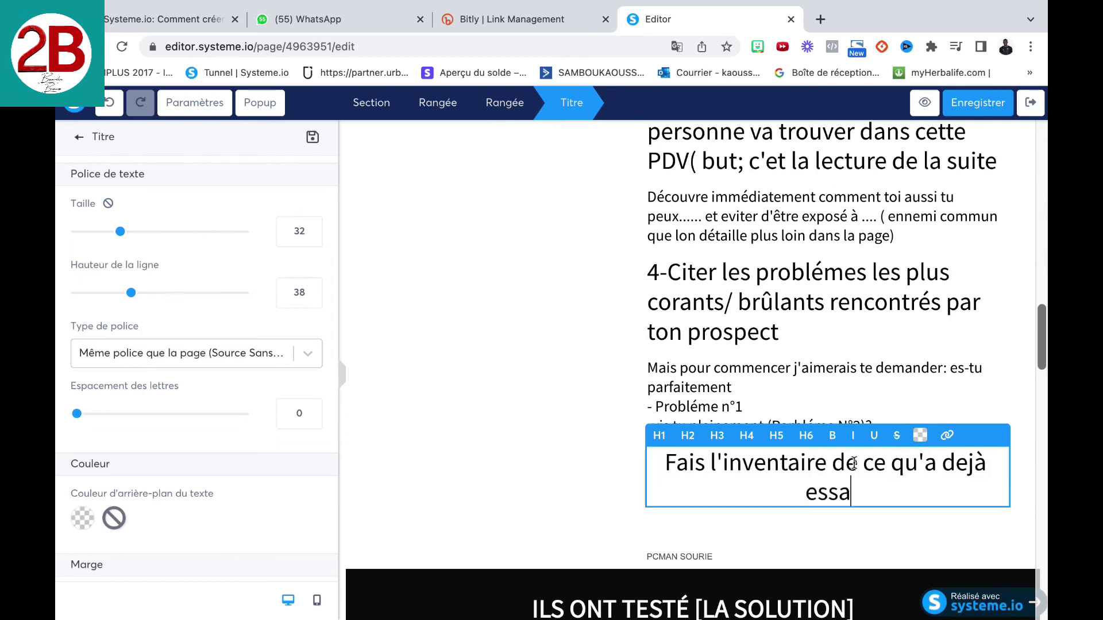
text(yé ton prospect)
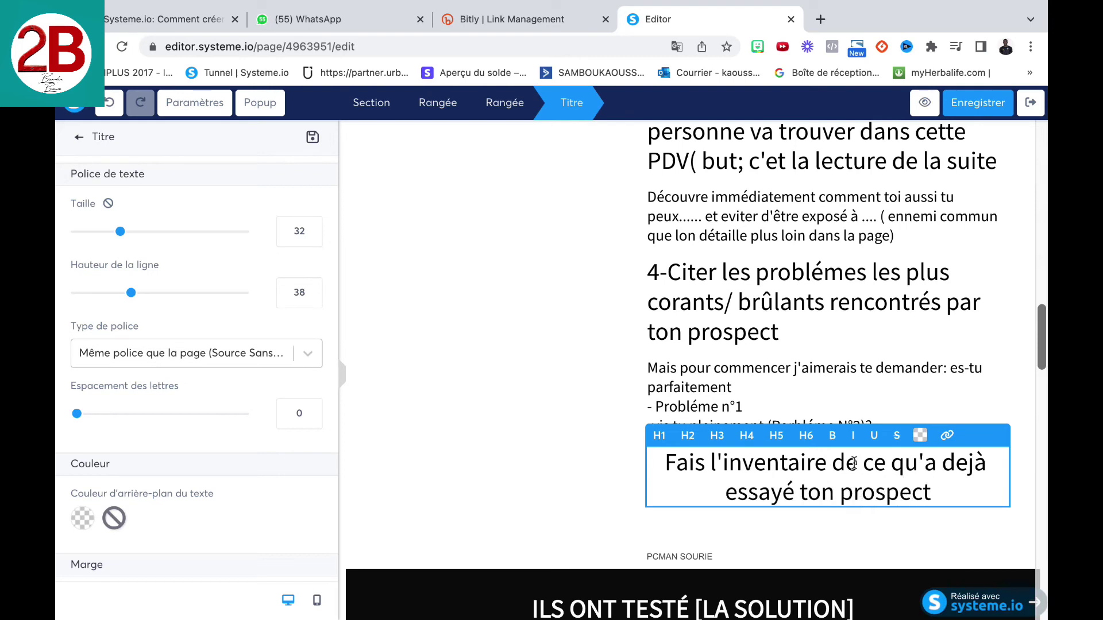
Complete the "Fais l'inventaire..." title with "pour atteindre son objectif.".
text( p)
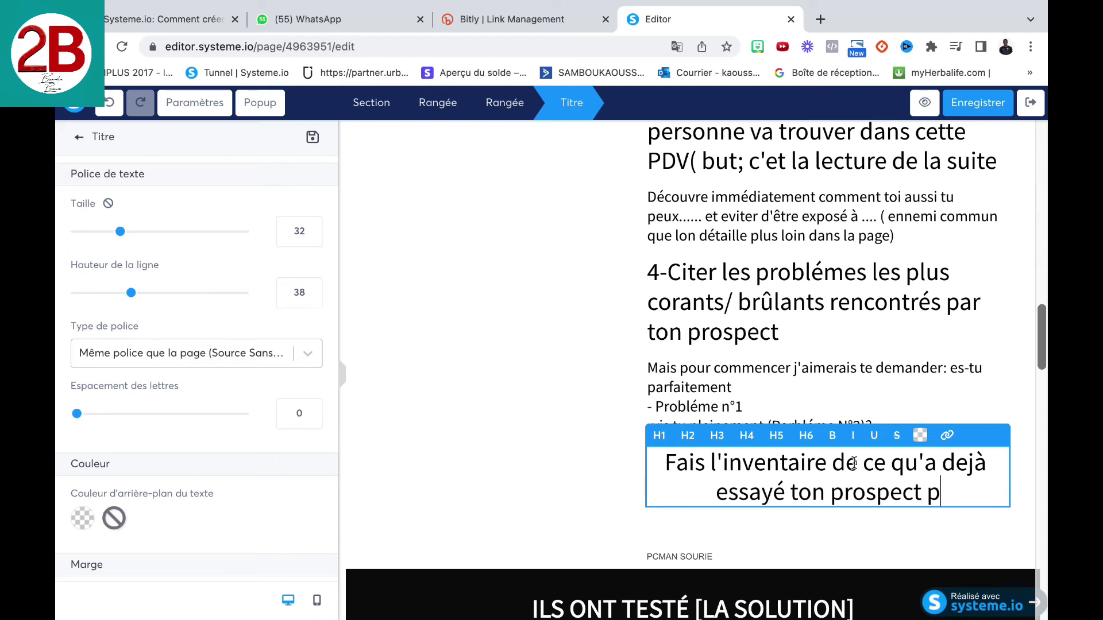
text(our atteindre)
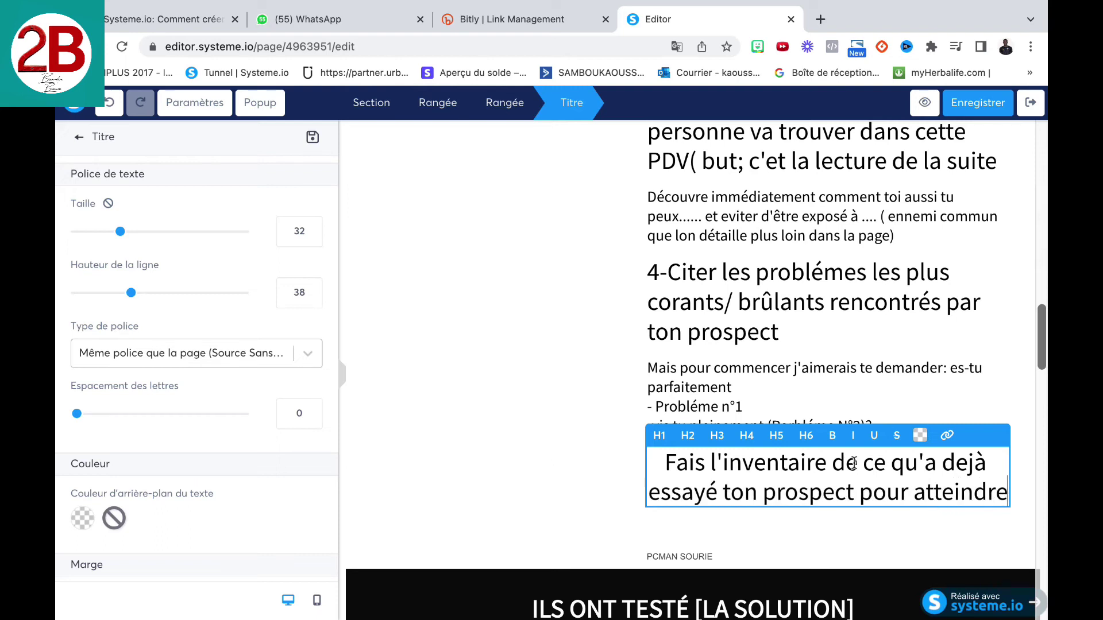
text( son o)
text(bjevtifs)
key(BackSpace)
key(BackSpace)
key(BackSpace)
key(BackSpace)
key(BackSpace)
text(ctif)
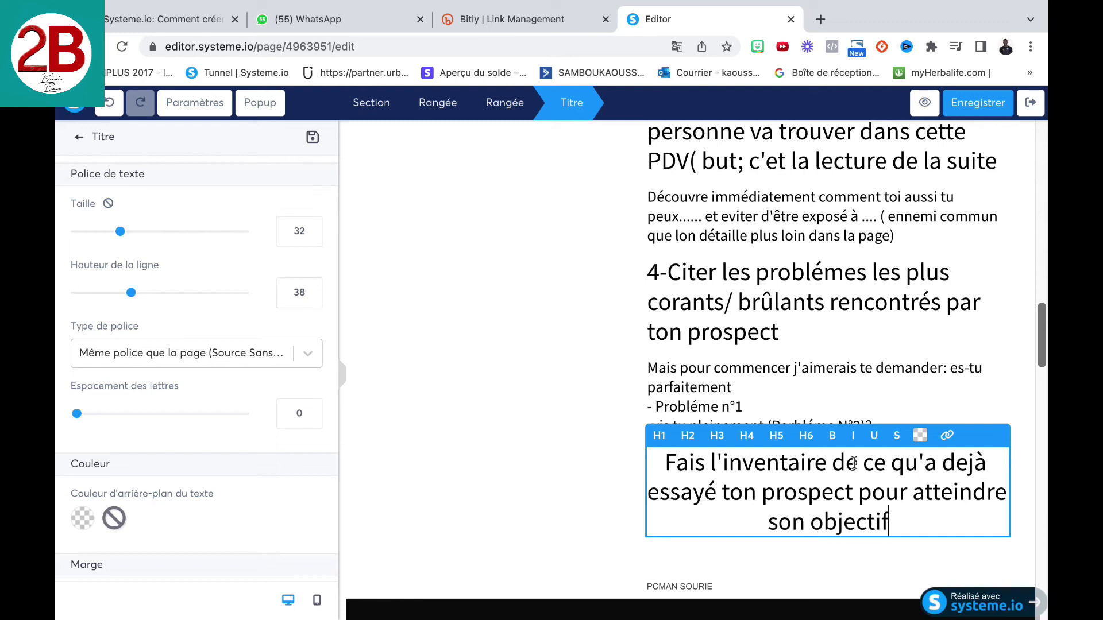
text(?)
key(BackSpace)
text(.)
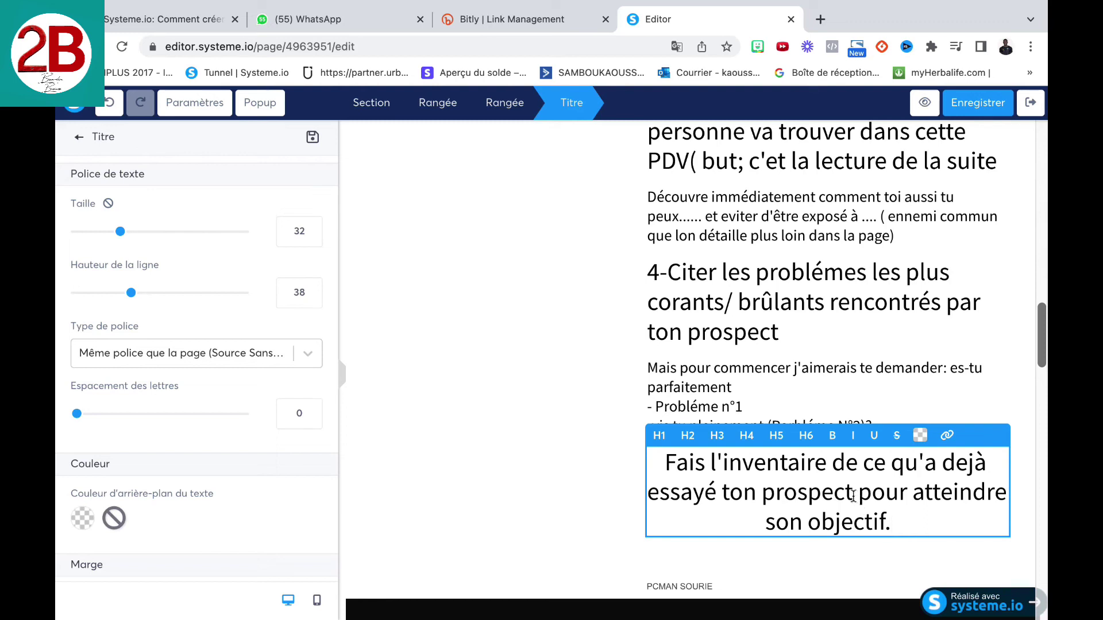
Insert "( et qui n'a pas marché)" after "prospect" in the "Fais l'inventaire..." title and finish editing it.
text(( et)
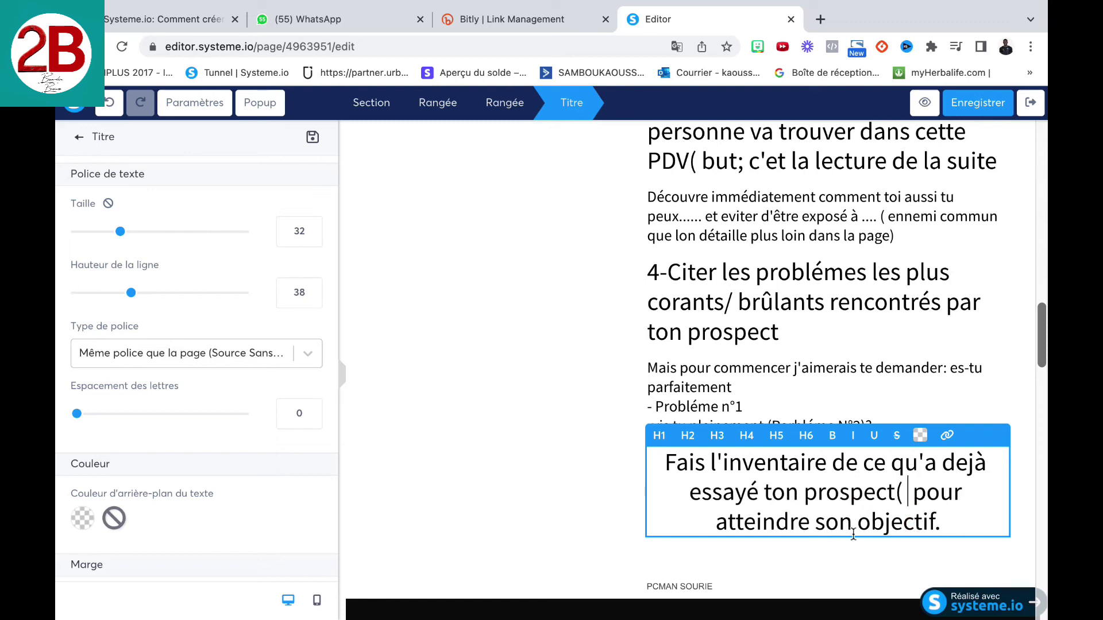
text( qui n')
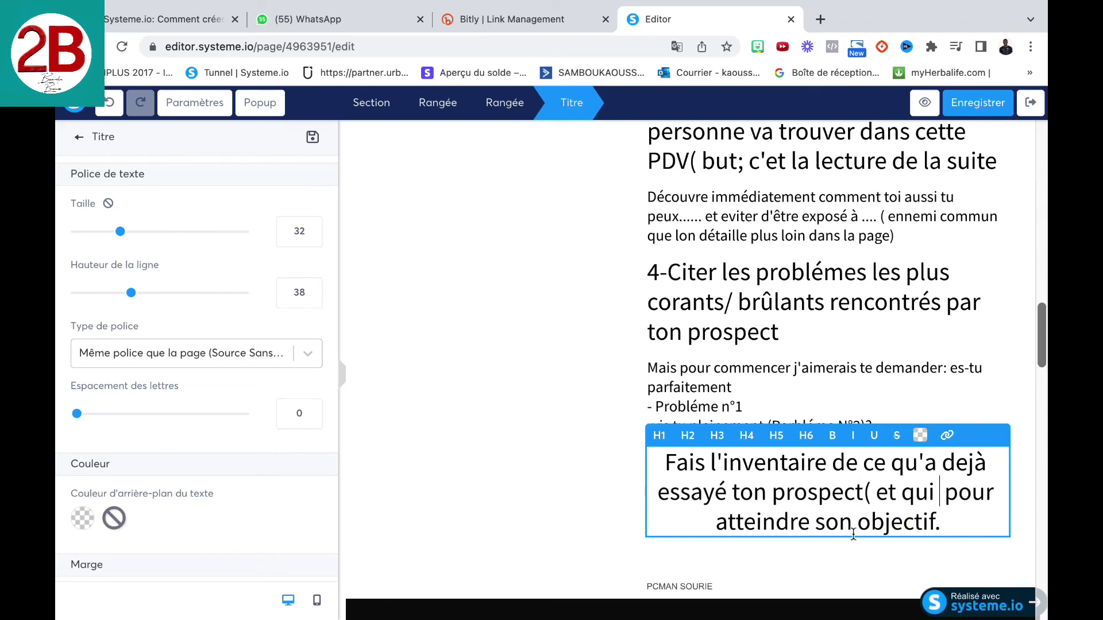
text(a pa pour atteindre s)
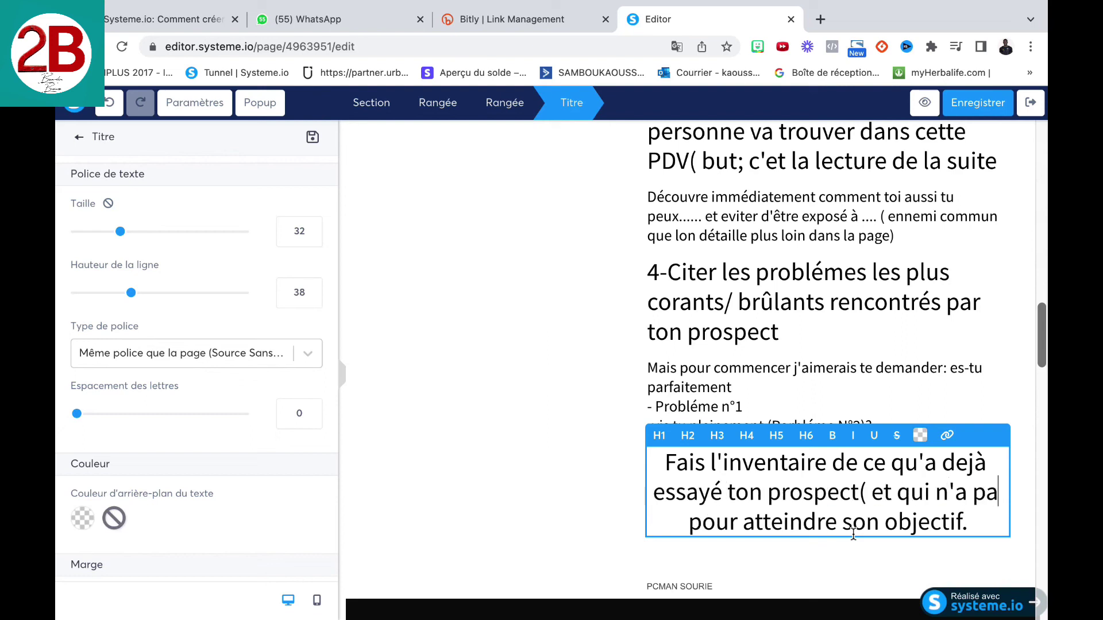
key(BackSpace)
text(s marché)
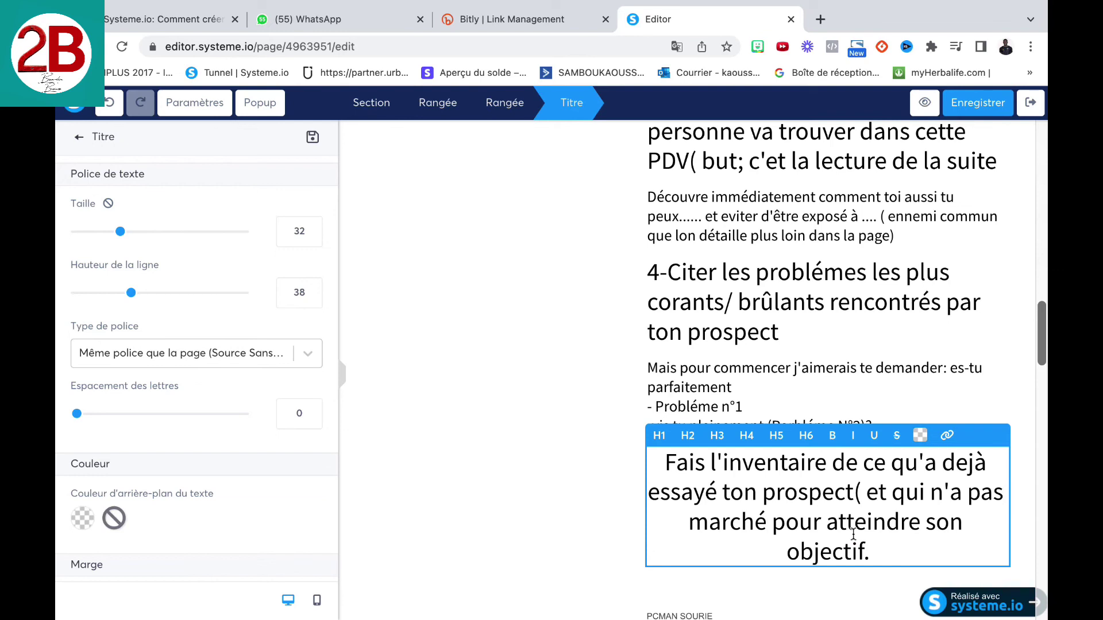
text())
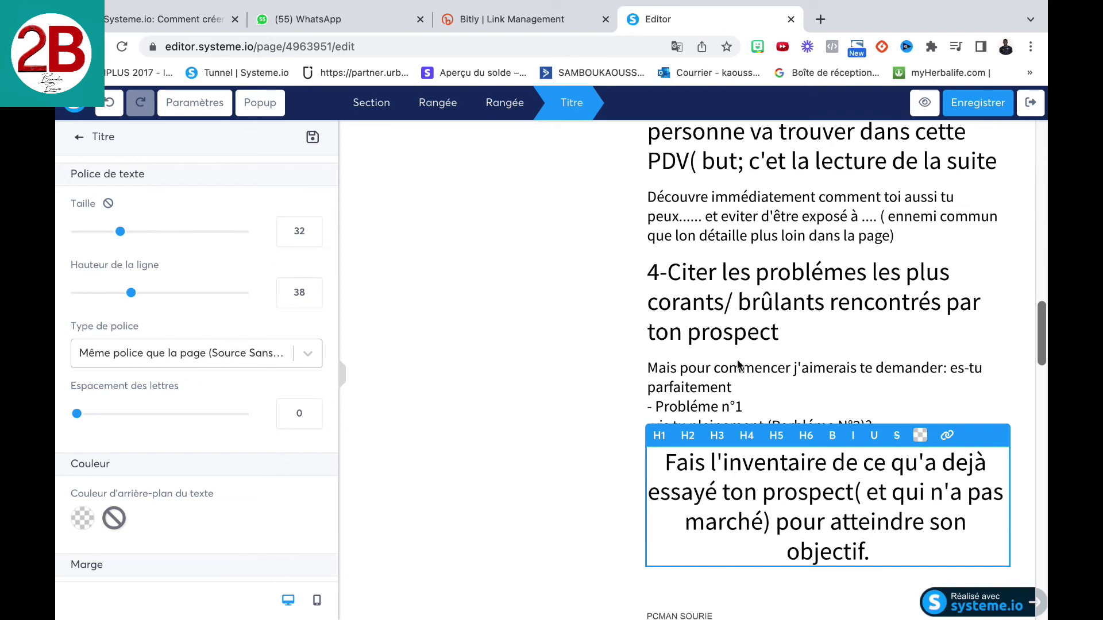
click(558, 311)
Review the sales page from the numbered section titles back up to the main headline, tagline and video.
scroll(599, 345, up, 10)
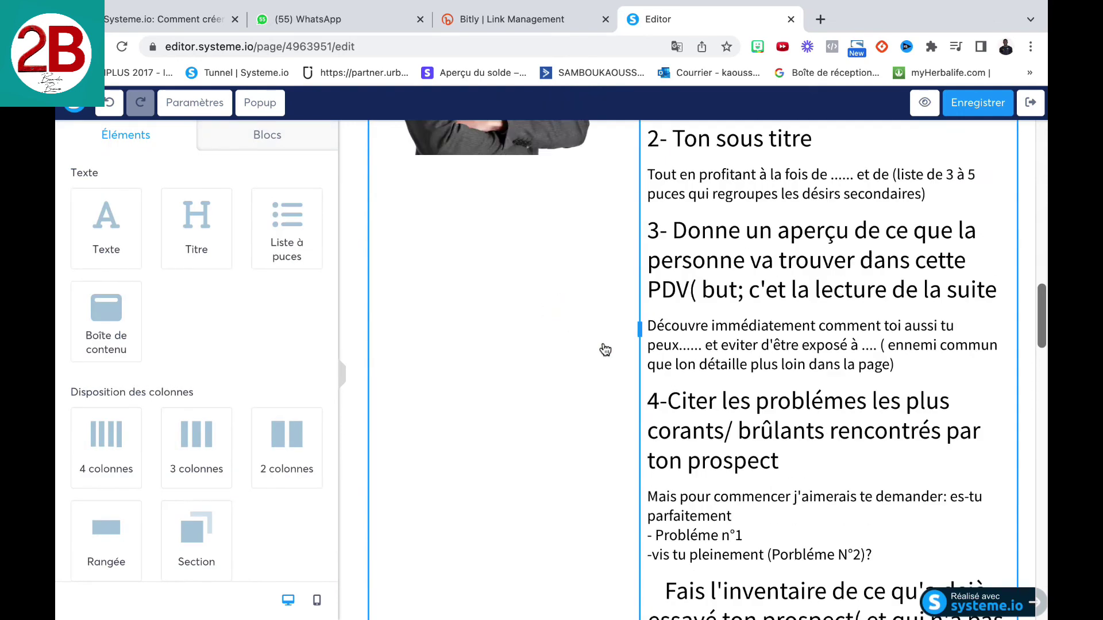
scroll(603, 348, down, 4)
scroll(604, 350, up, 10)
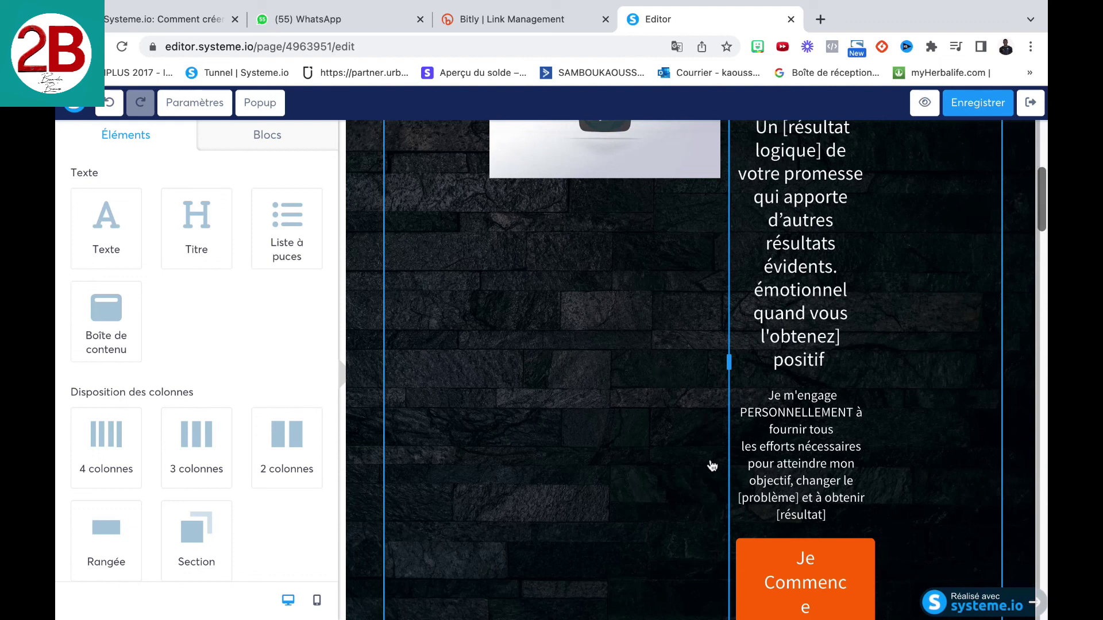
scroll(711, 465, up, 6)
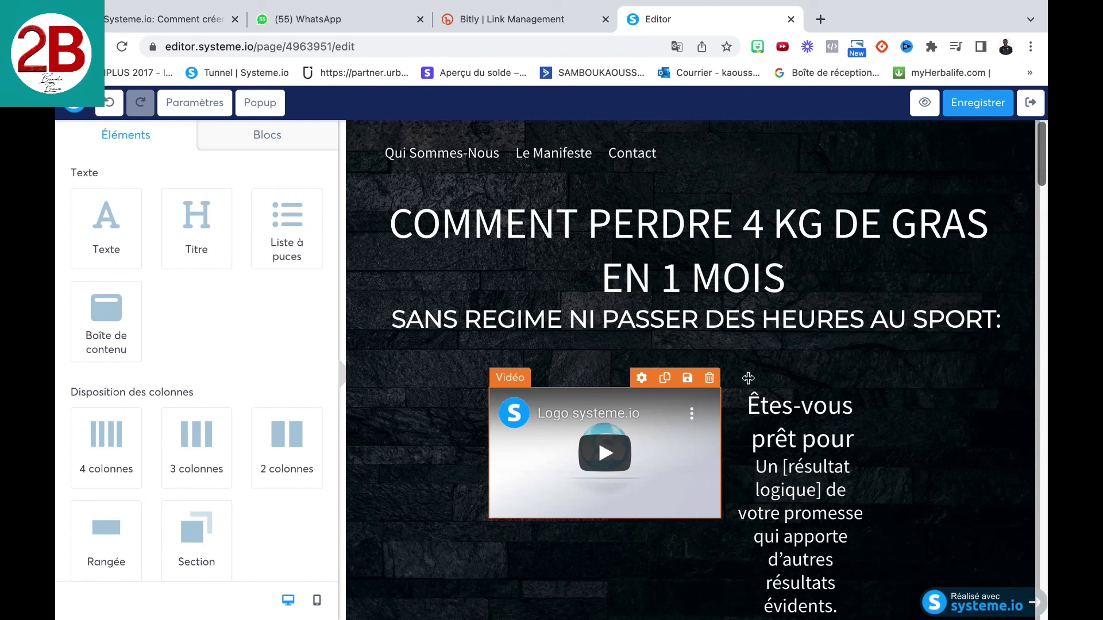
scroll(747, 366, down, 1)
scroll(748, 366, up, 1)
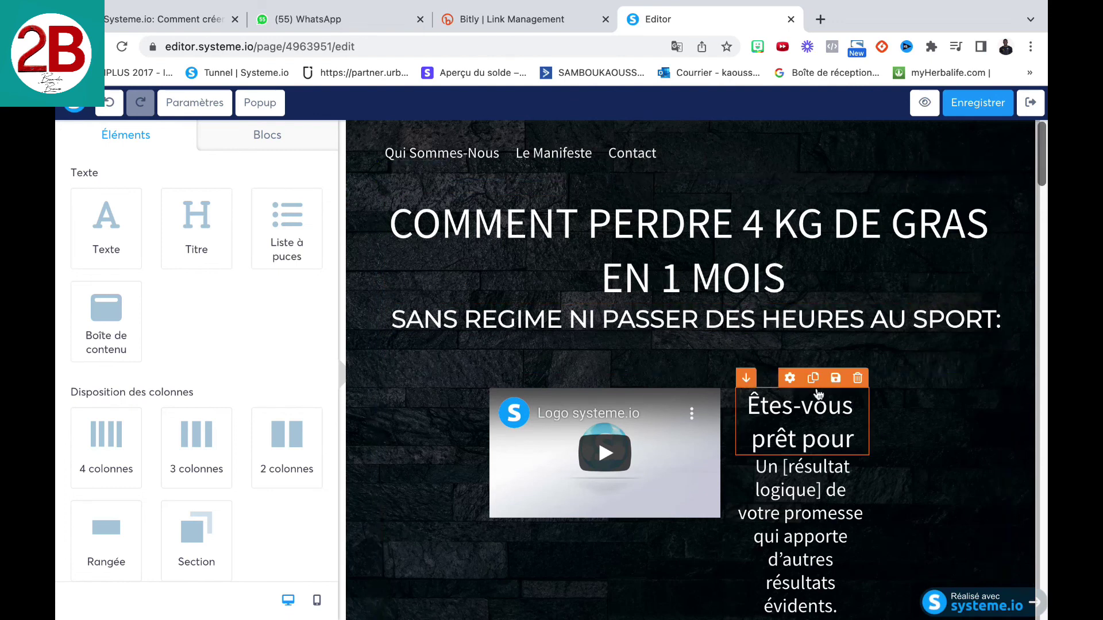
scroll(818, 393, down, 1)
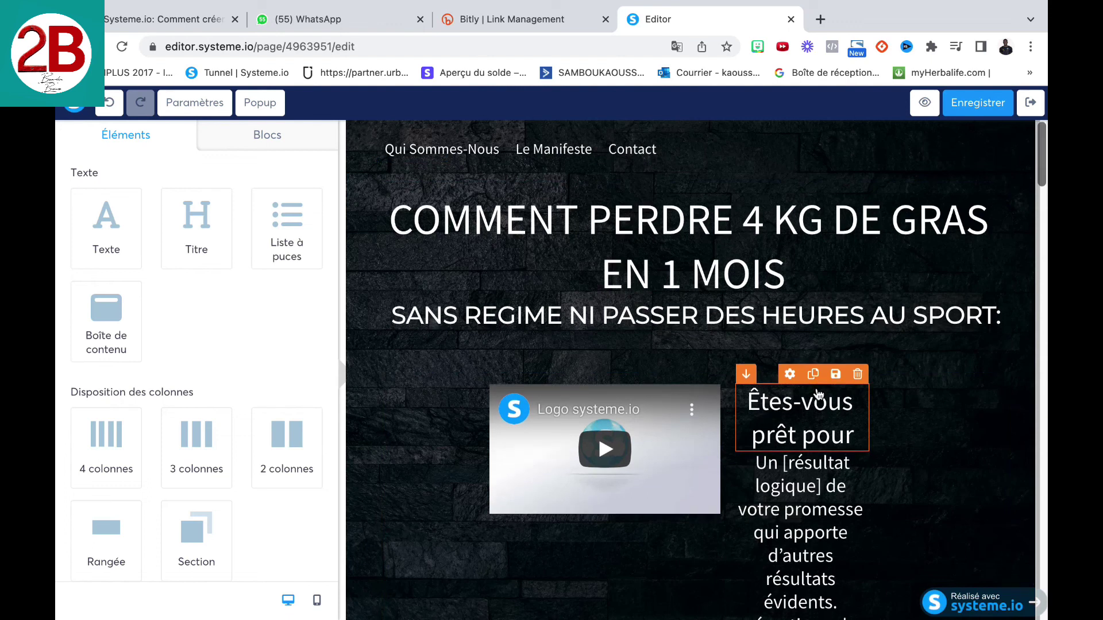
Examine the sales page's opening section with its video, "Êtes-vous prêt pour" text and "Je Commence Maintenant" button, plus the first numbered section below.
scroll(818, 393, down, 12)
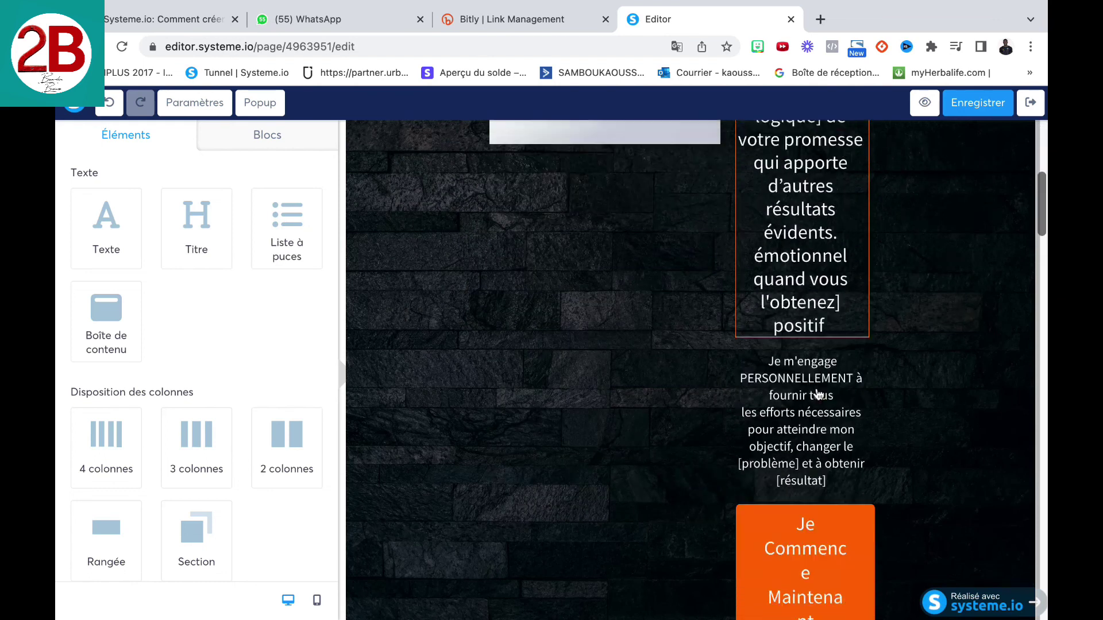
scroll(818, 393, up, 4)
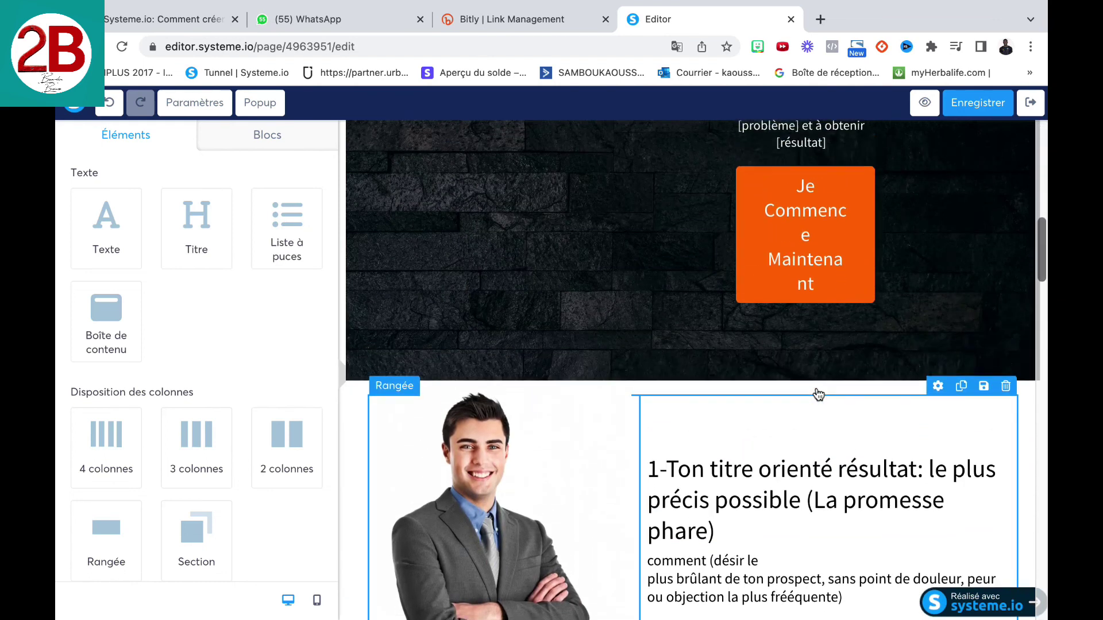
scroll(818, 393, up, 1)
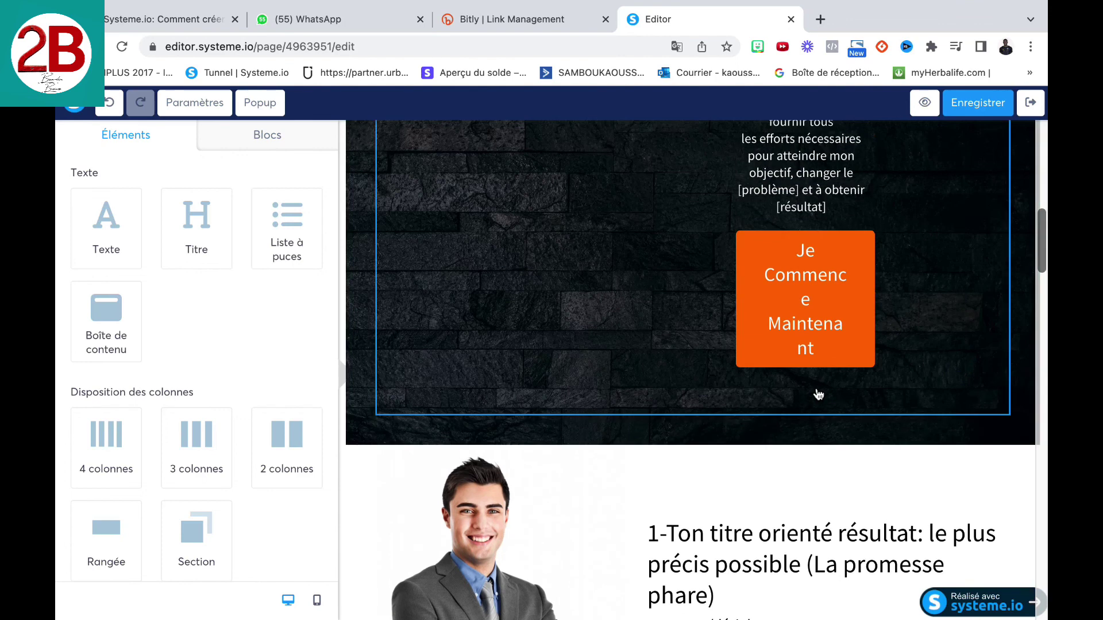
scroll(819, 394, down, 20)
scroll(818, 393, up, 7)
scroll(818, 393, up, 20)
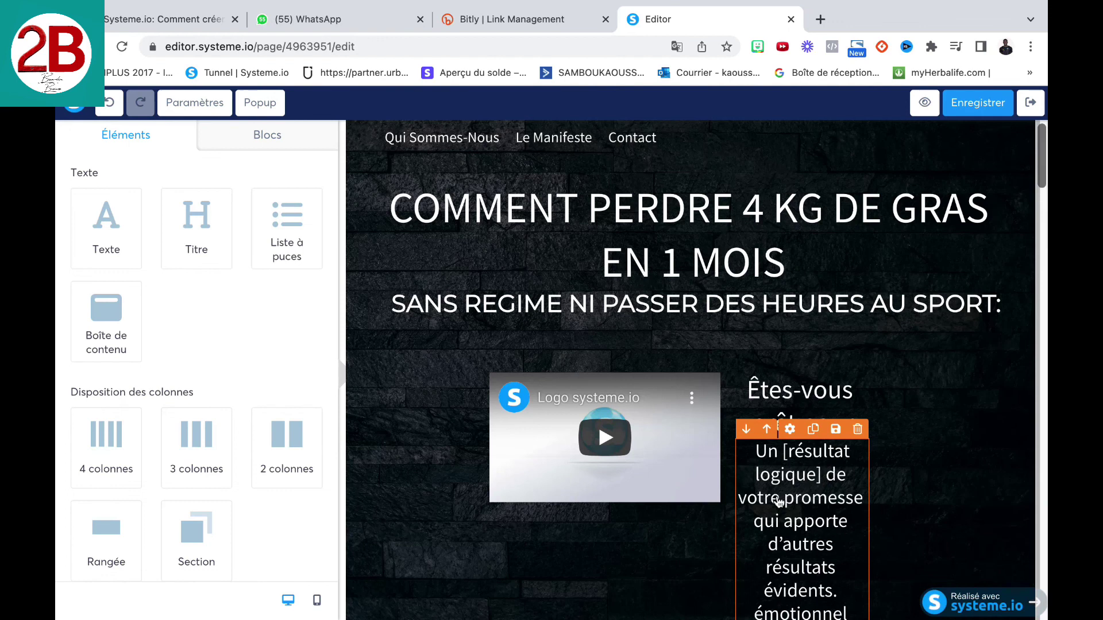
scroll(781, 494, down, 3)
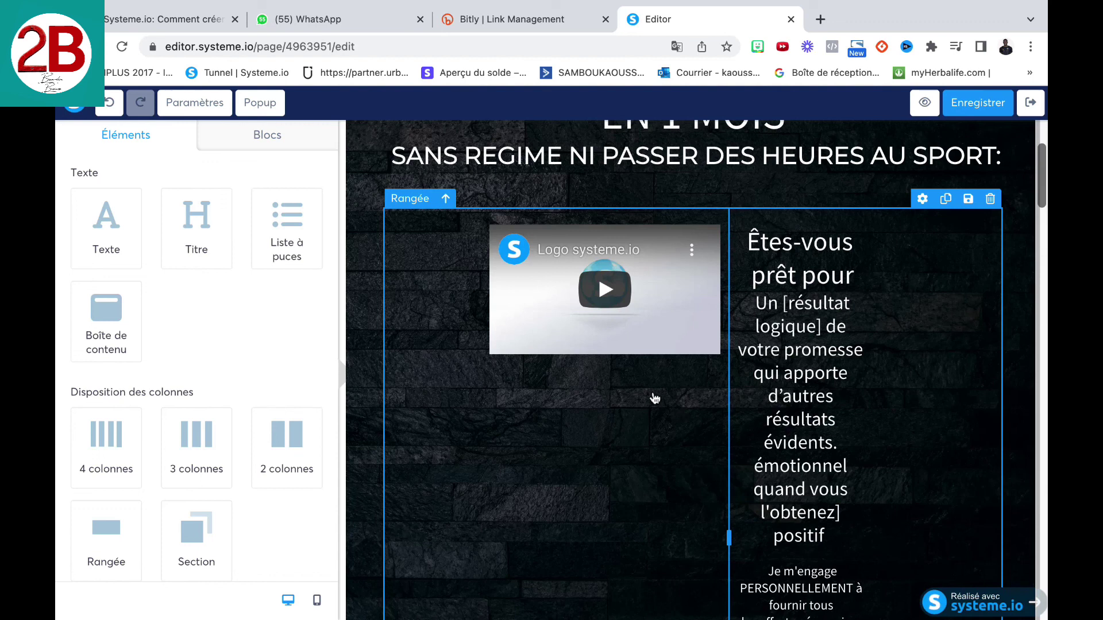
scroll(655, 398, up, 1)
scroll(655, 398, down, 2)
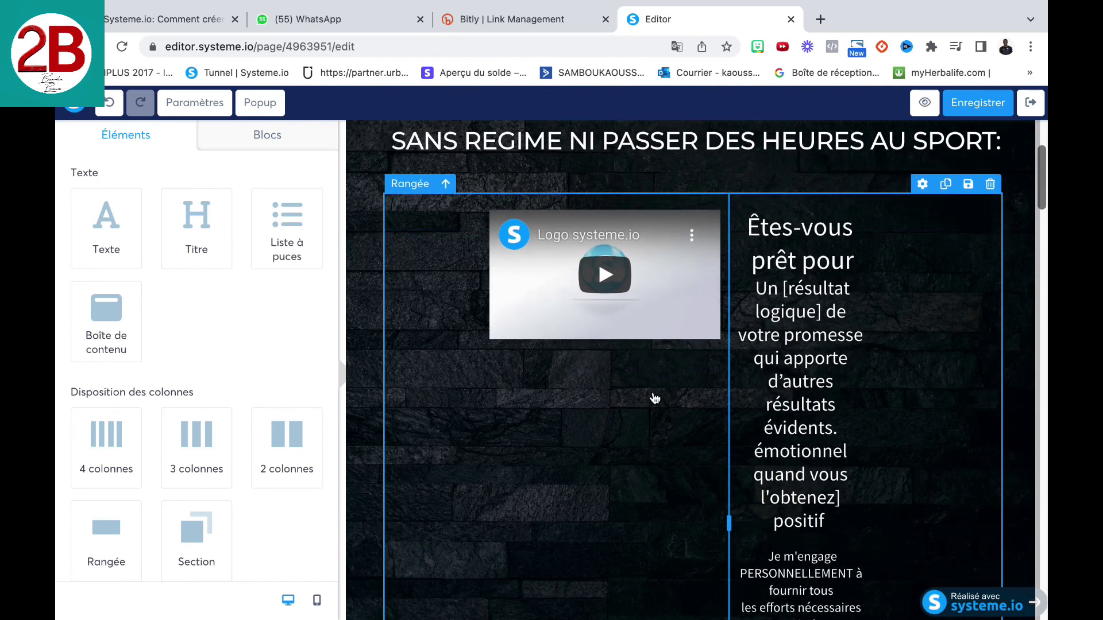
scroll(654, 398, up, 1)
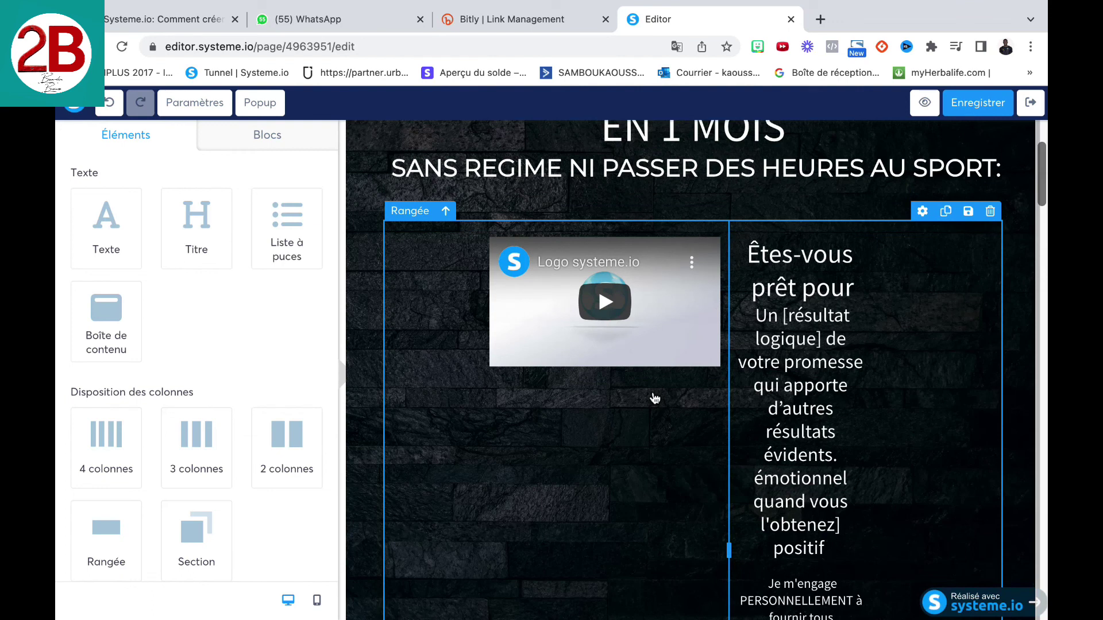
scroll(655, 398, up, 1)
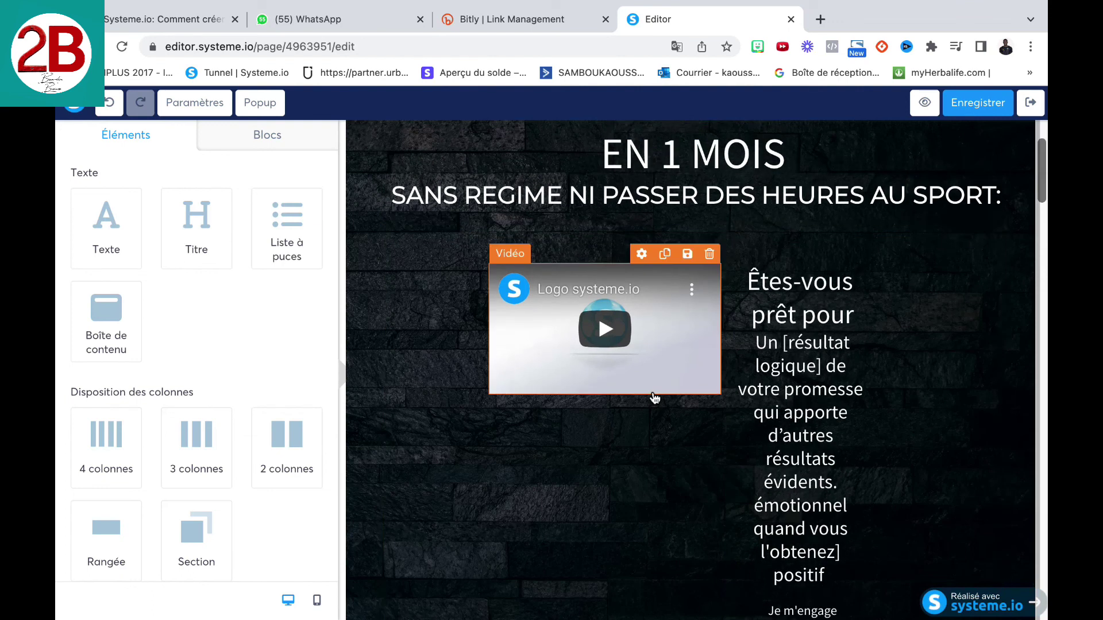